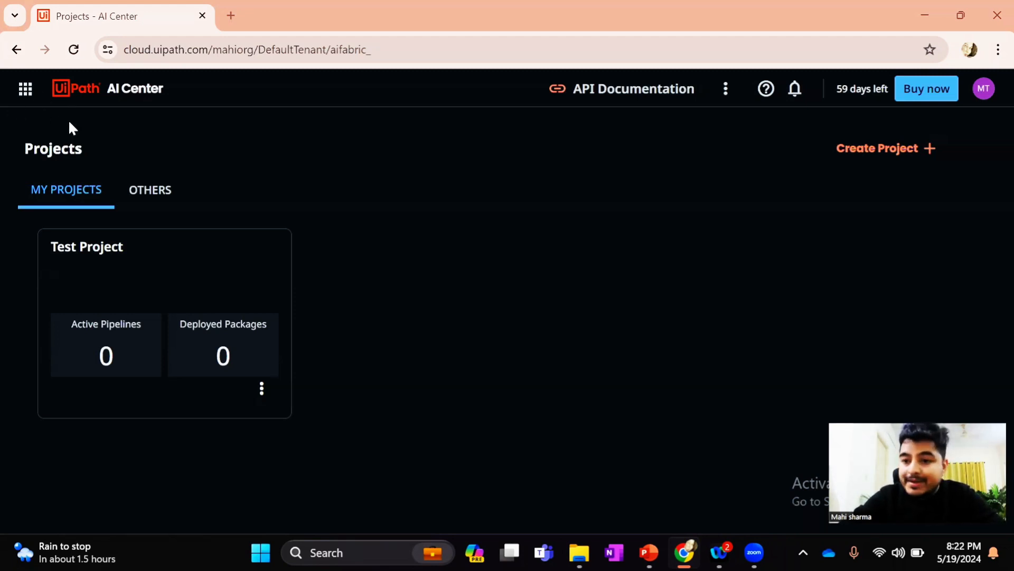
Open the organization's license overview in Administration and check the plan details and remaining trial days
click(16, 86)
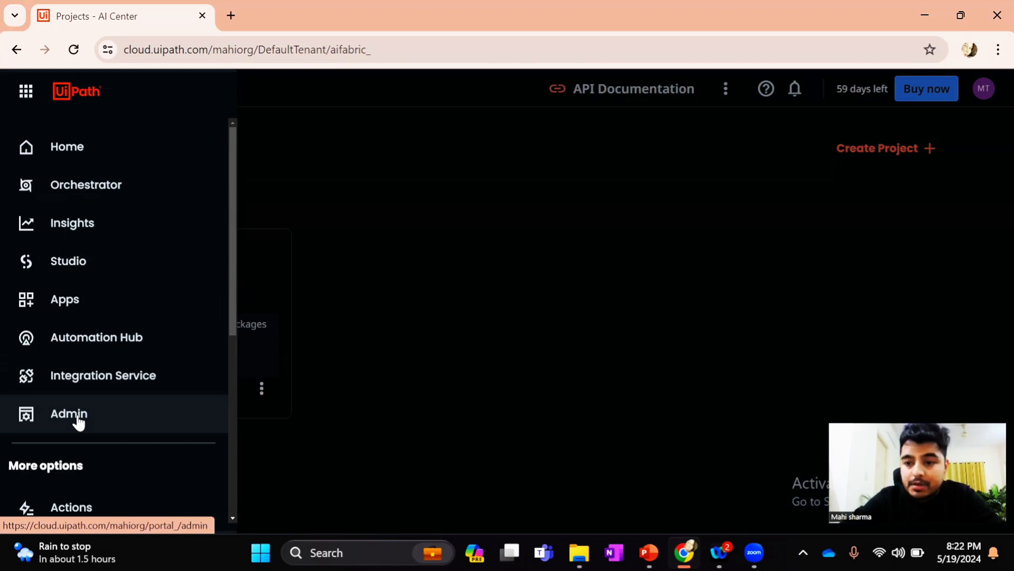
scroll(78, 421, down, 4)
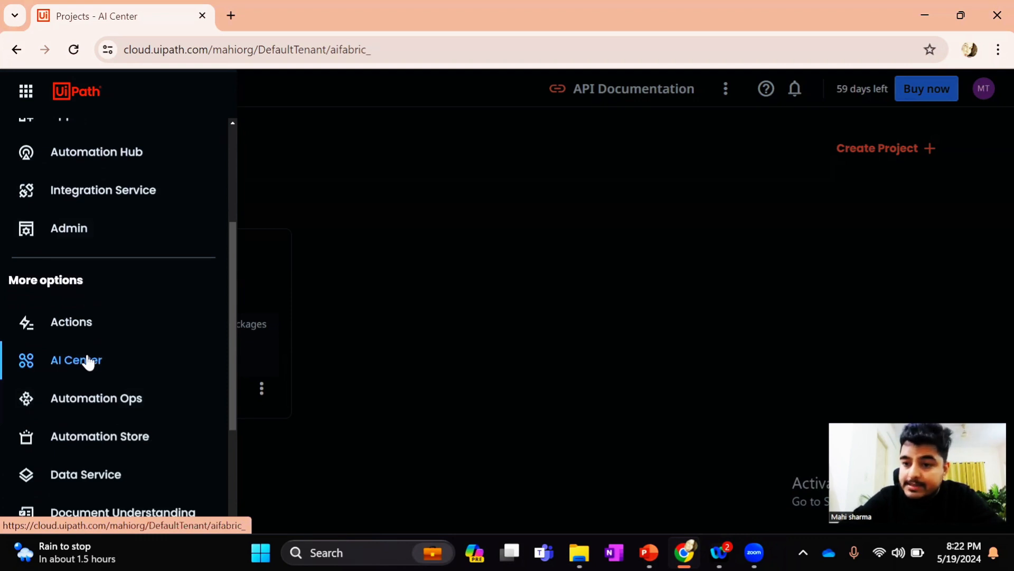
scroll(88, 363, up, 2)
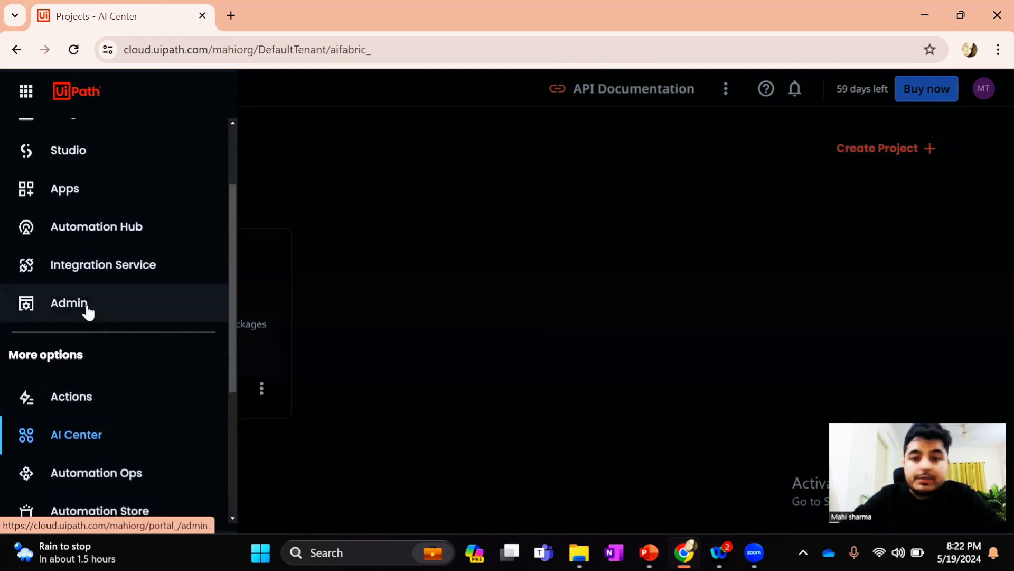
click(87, 308)
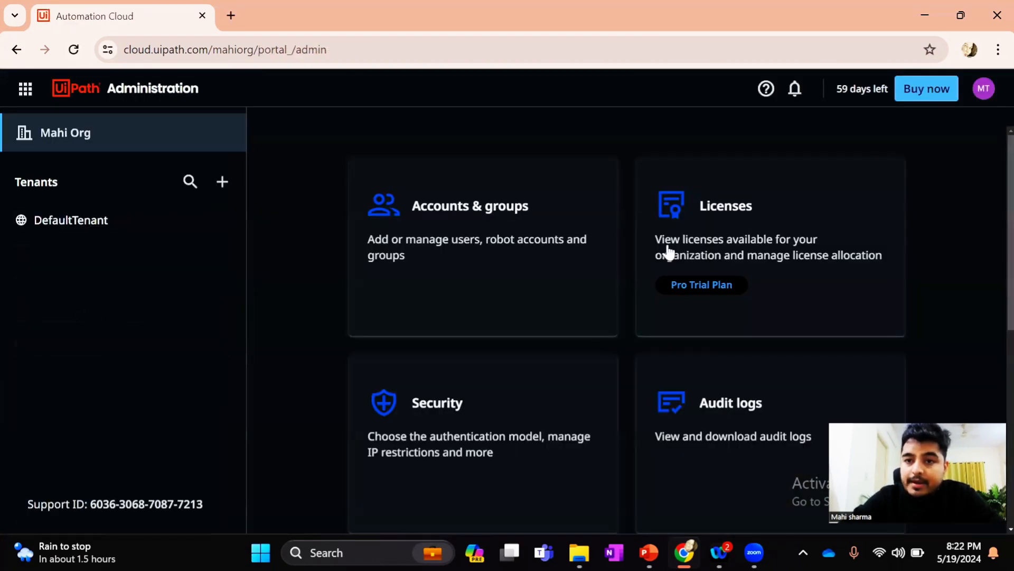
click(776, 231)
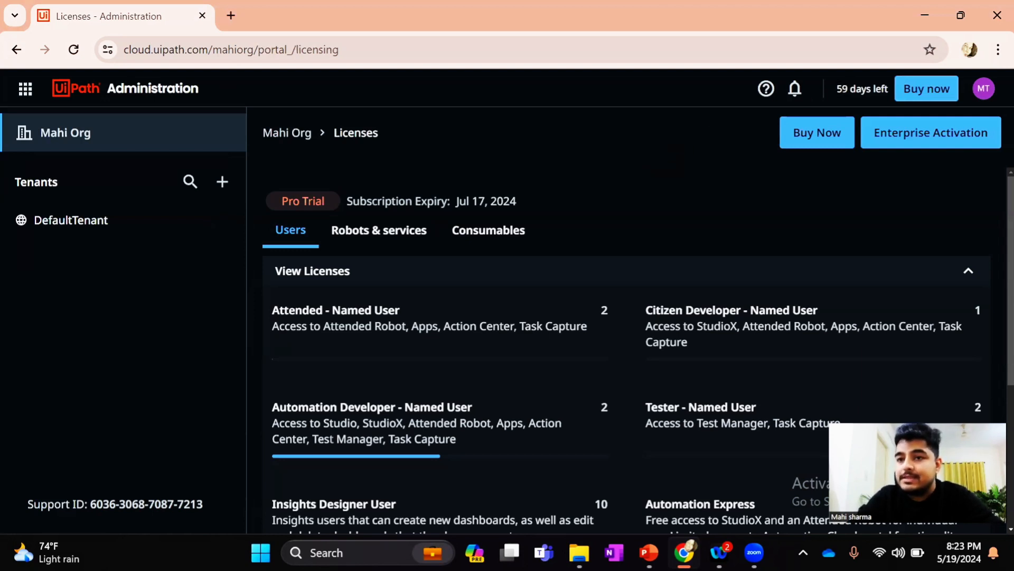
drag(836, 89, 889, 89)
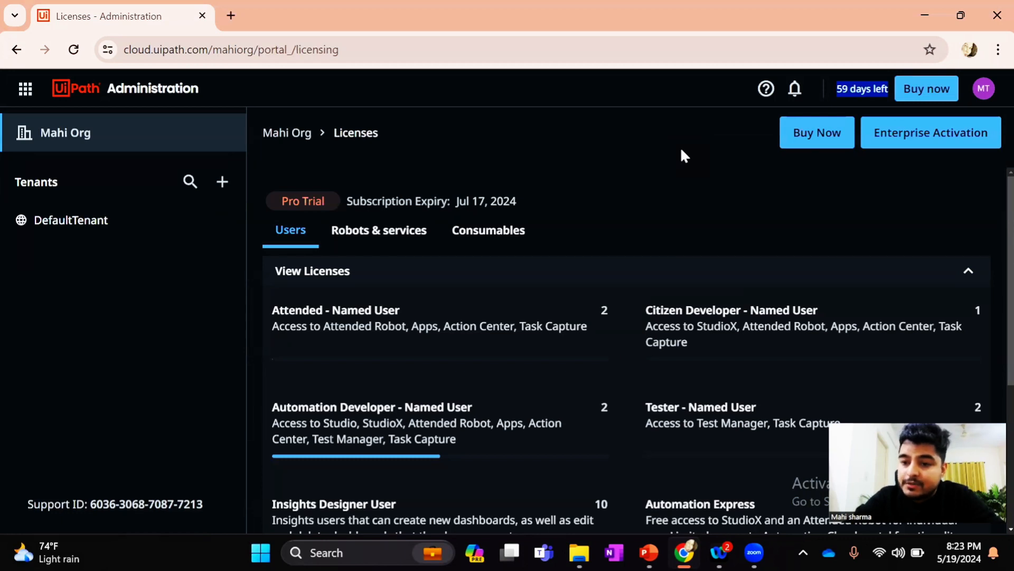
Open the services list of DefaultTenant in Administration and look through the services offered
click(26, 91)
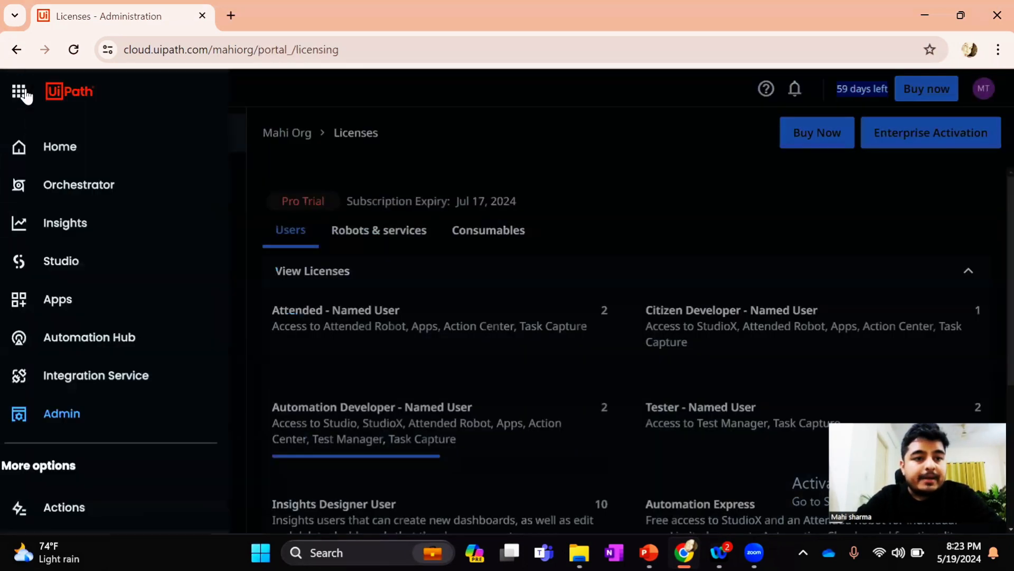
click(74, 420)
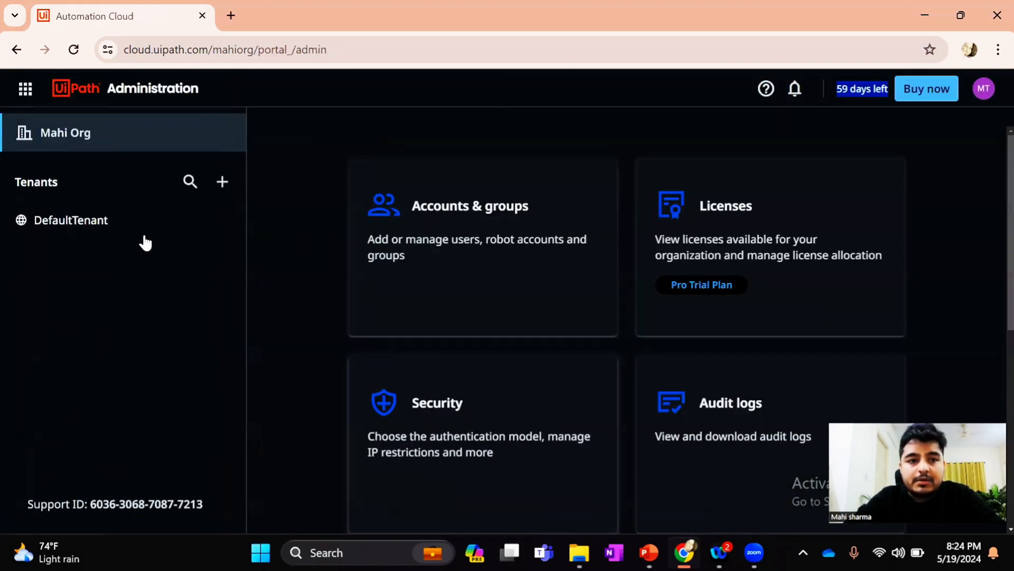
click(112, 226)
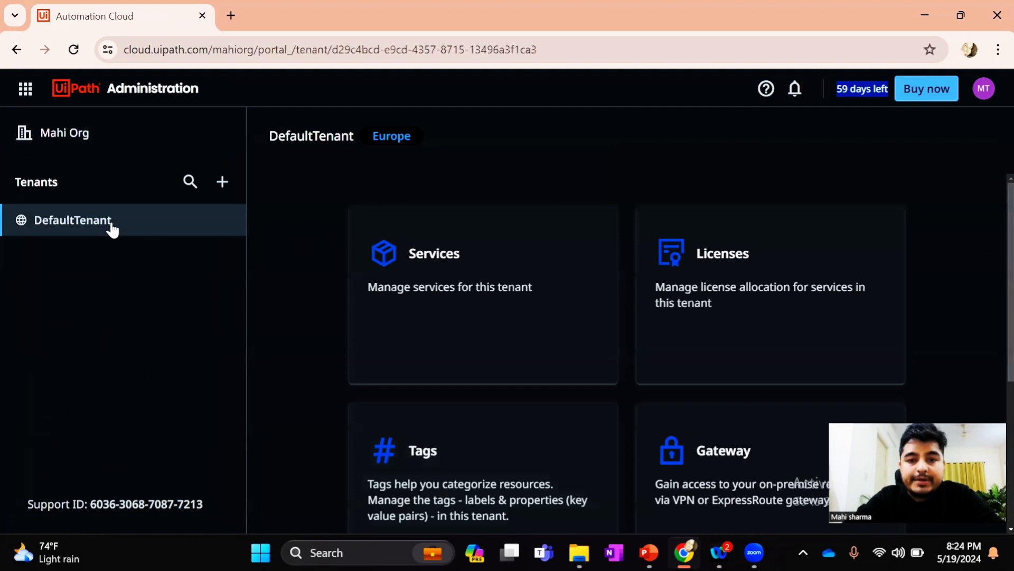
click(450, 282)
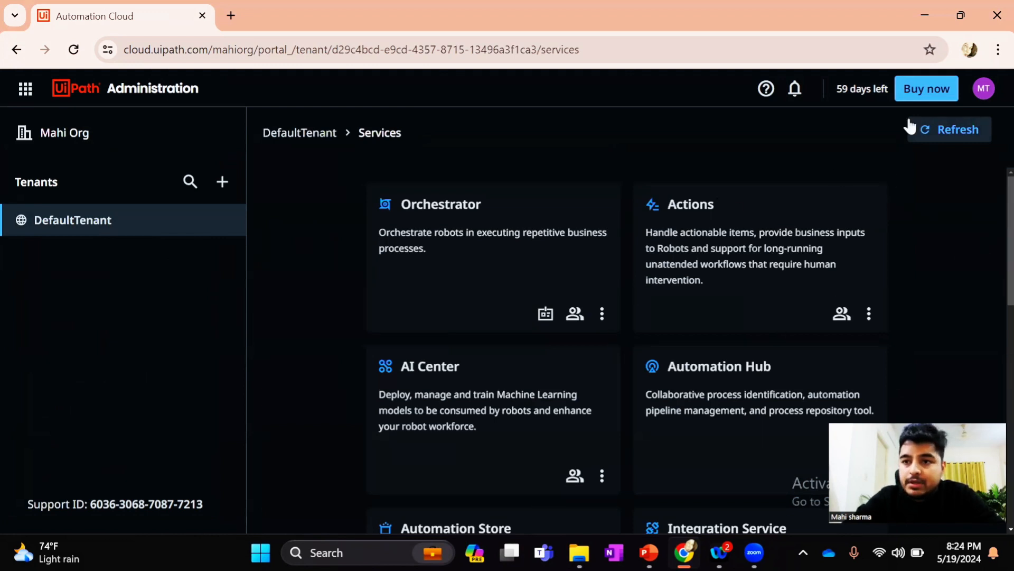
scroll(649, 291, down, 1)
scroll(649, 294, down, 7)
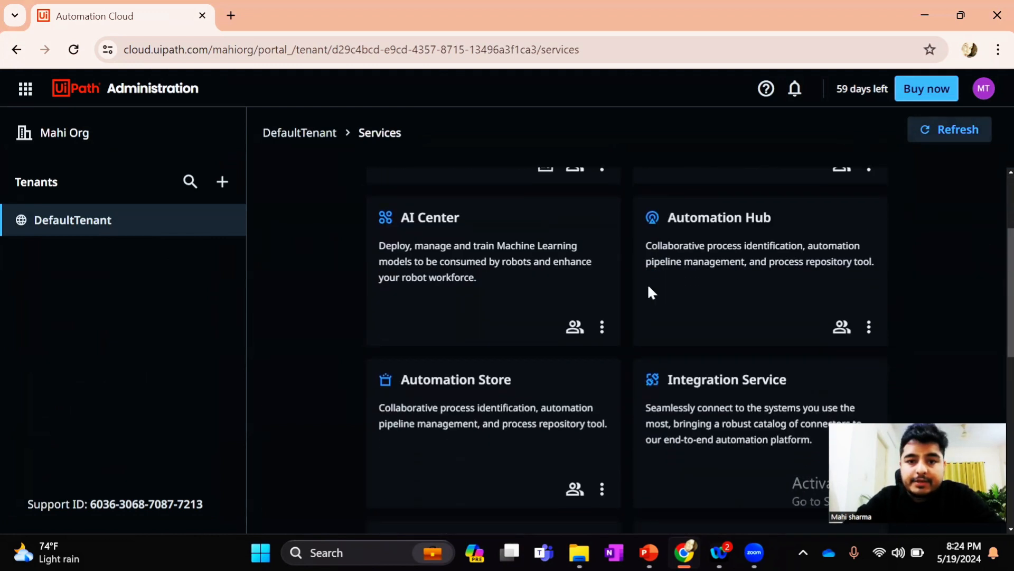
scroll(649, 291, up, 8)
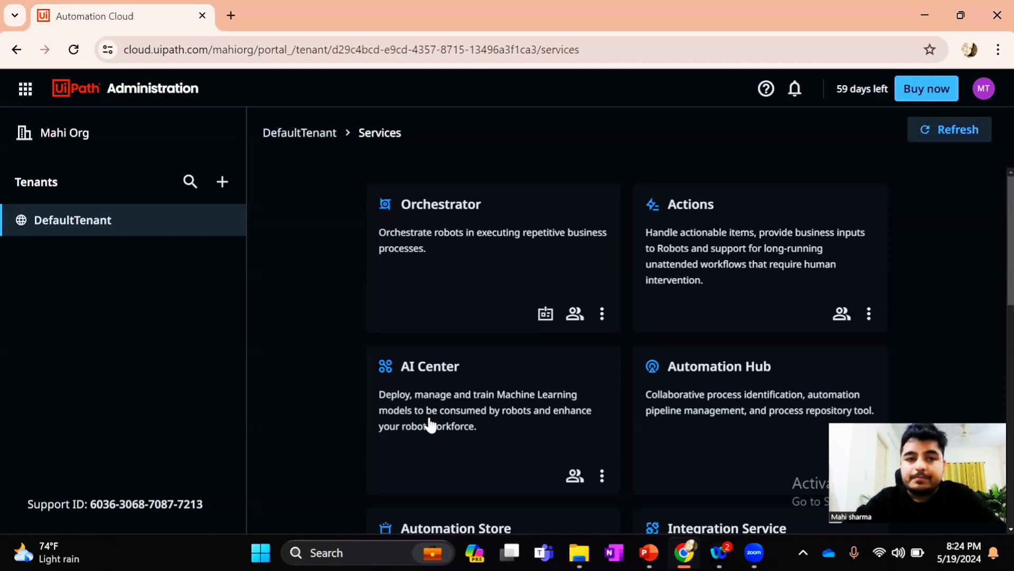
Return to the AI Center projects page
click(20, 93)
scroll(84, 414, down, 5)
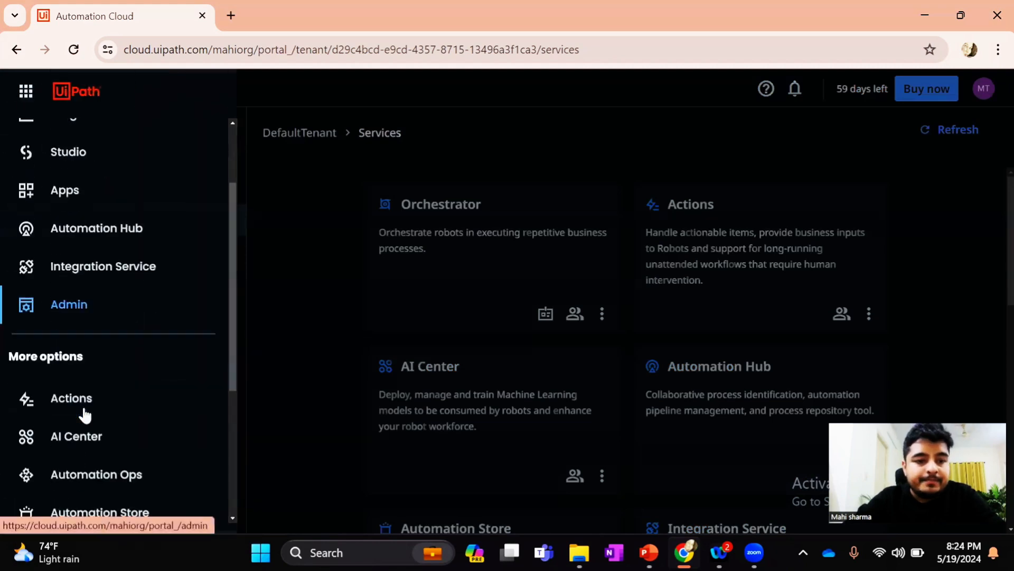
click(79, 240)
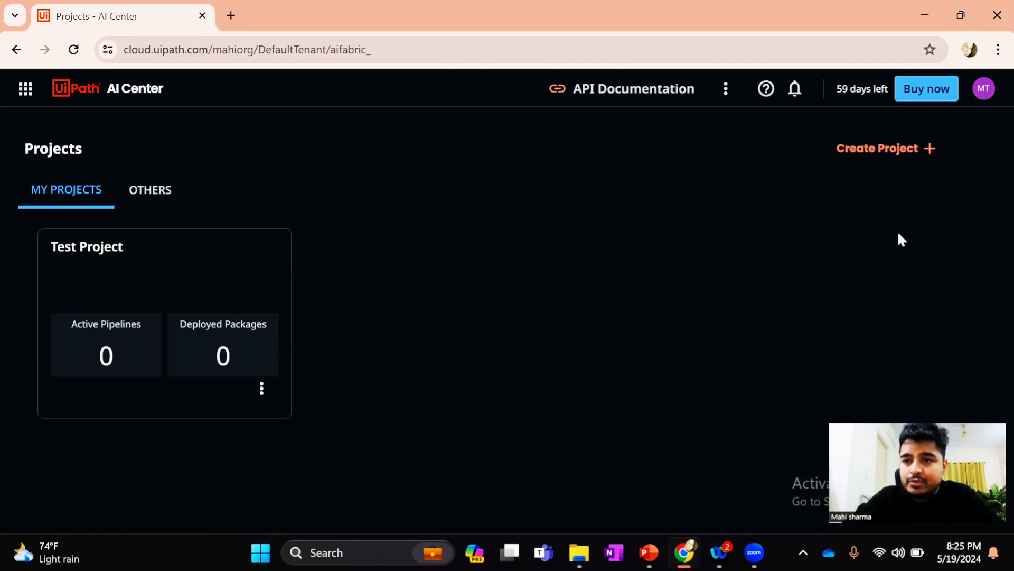
Start a new AI Center project and enter Test Project1 as its name
click(879, 154)
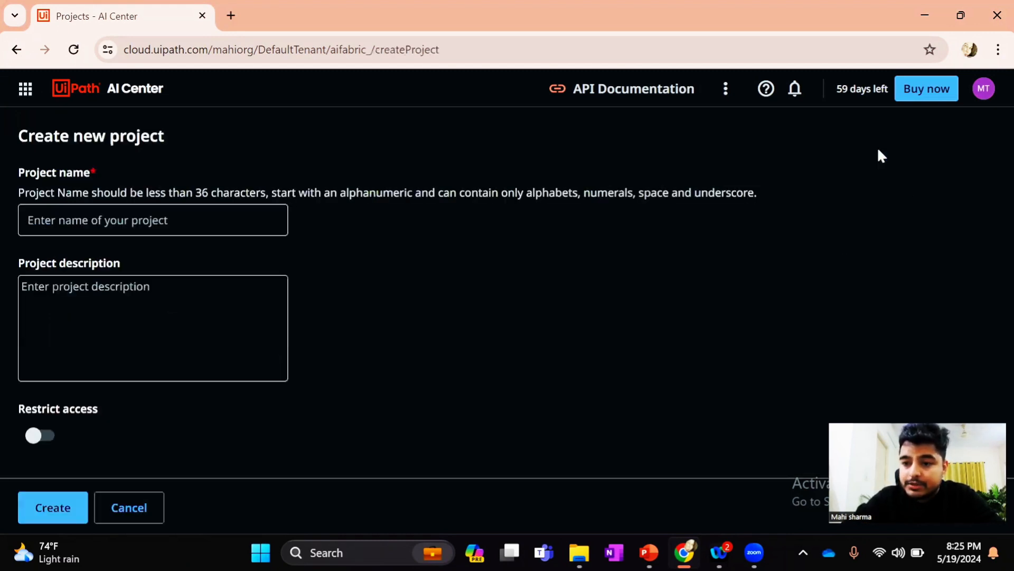
click(136, 219)
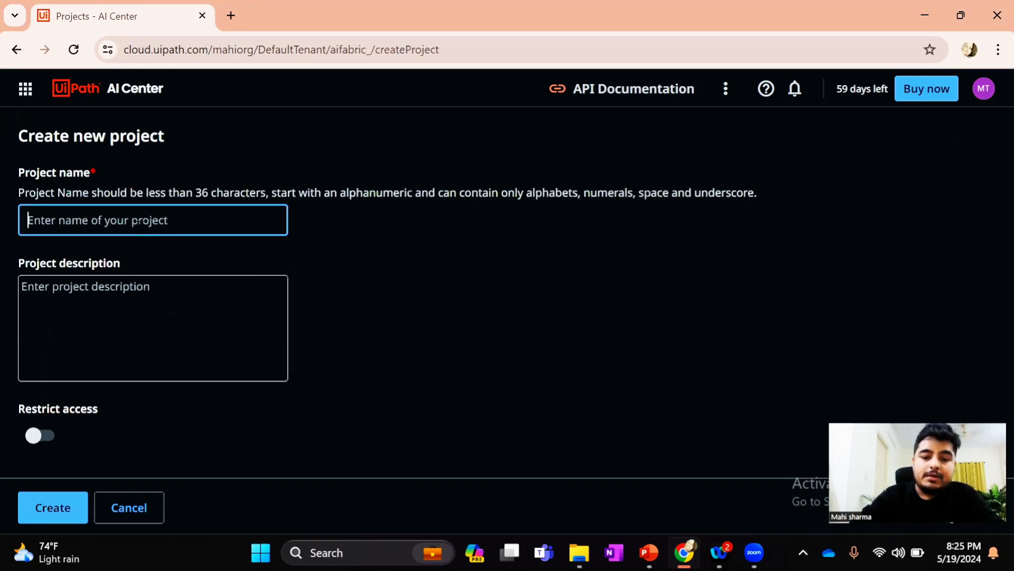
text(Test )
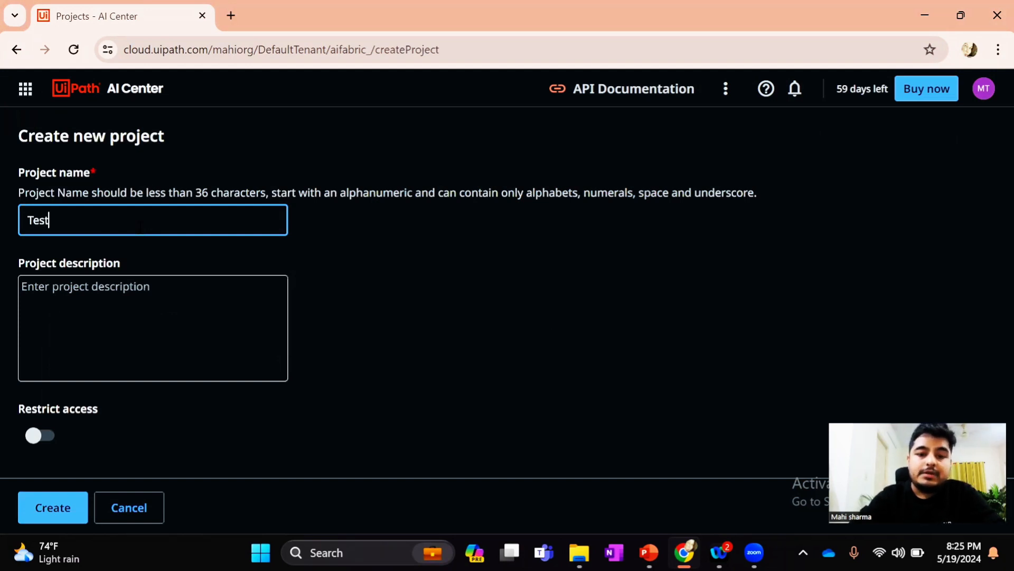
text(project)
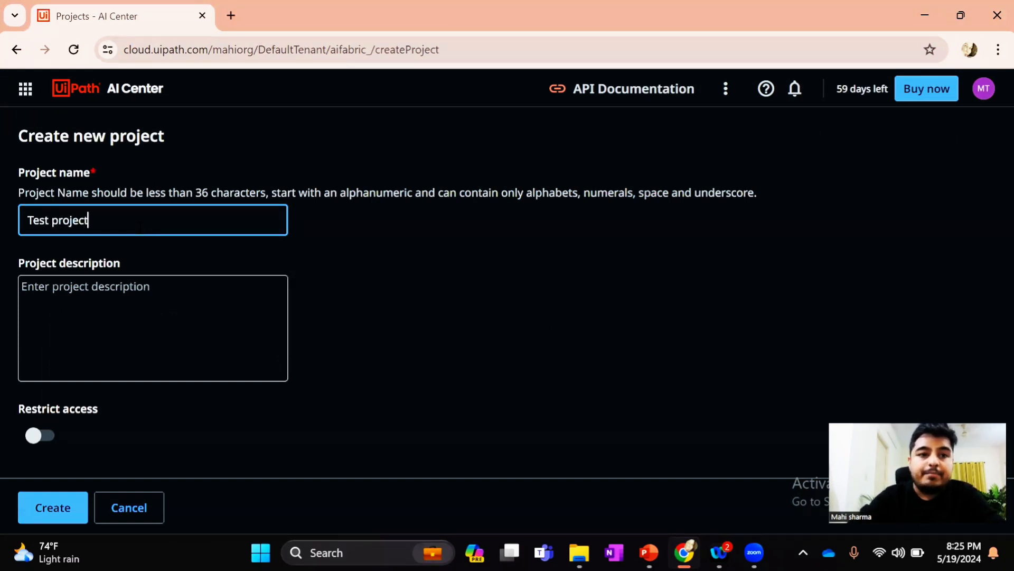
key(BackSpace)
key(BackSpace)
key(BackSpace)
key(BackSpace)
key(BackSpace)
key(BackSpace)
key(BackSpace)
text({o)
key(BackSpace)
key(BackSpace)
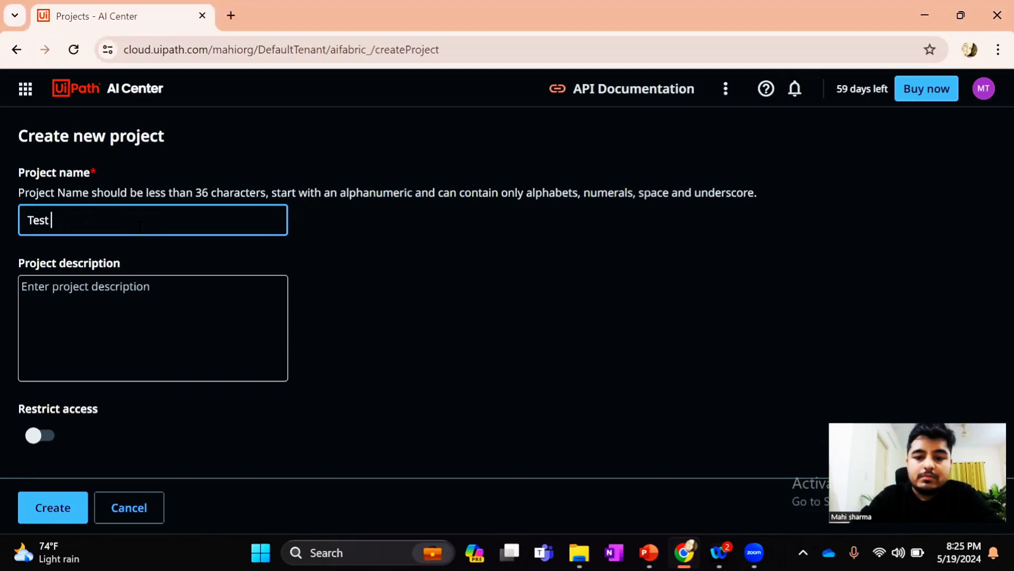
text(Pro)
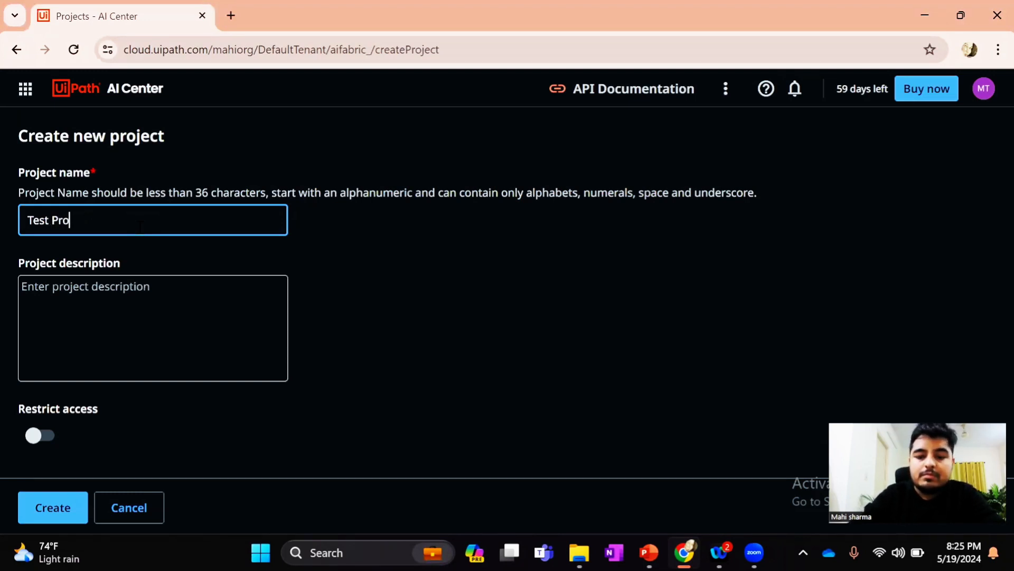
text(ject1)
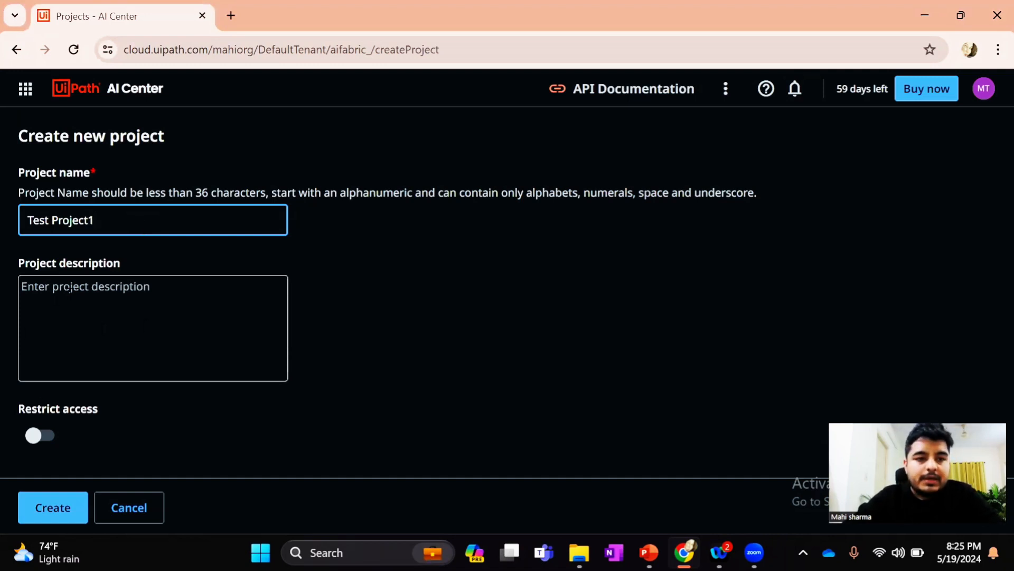
Change the project name to Test_Project1, leave the description empty, and create the project
click(69, 276)
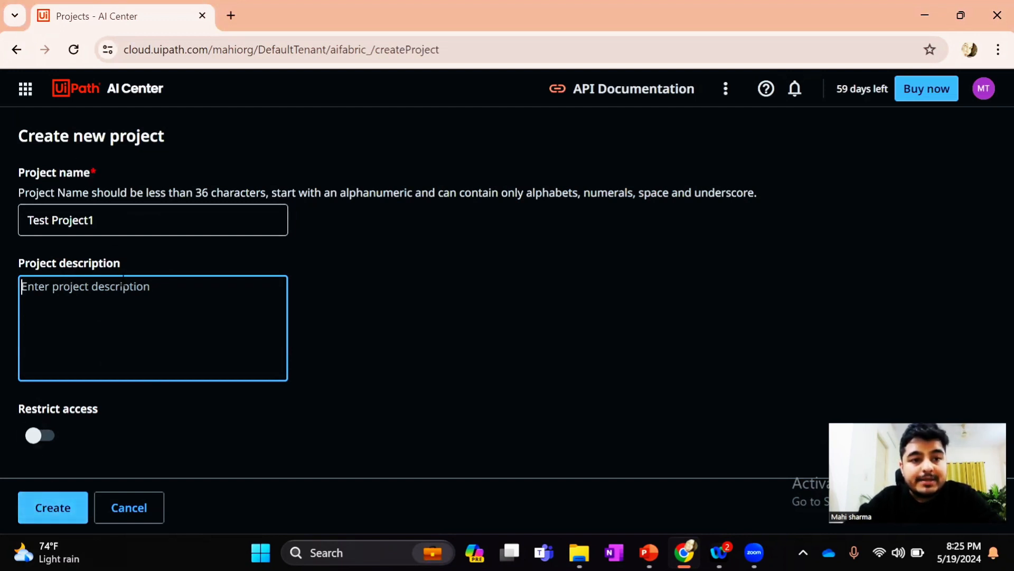
click(52, 220)
key(BackSpace)
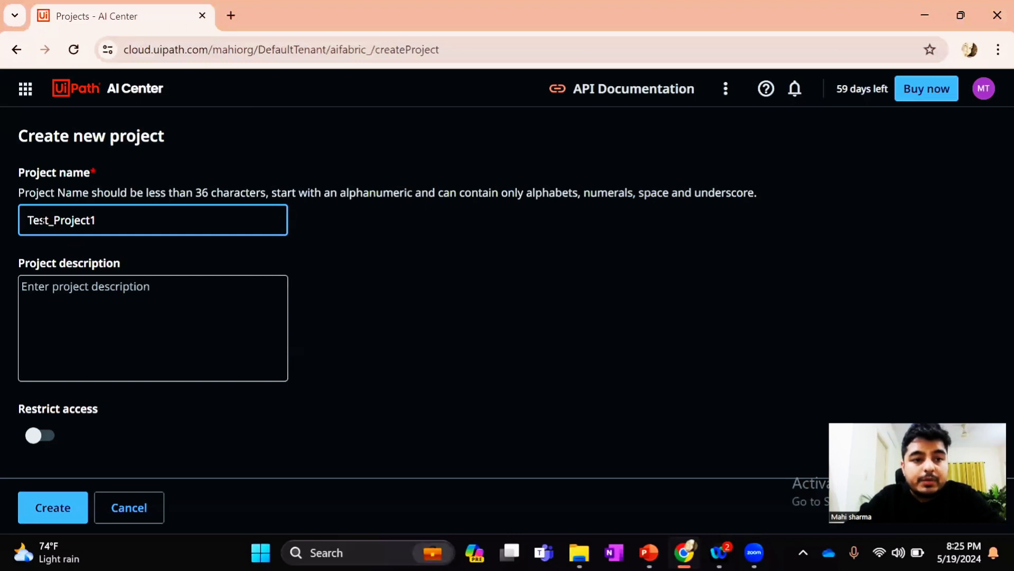
click(53, 506)
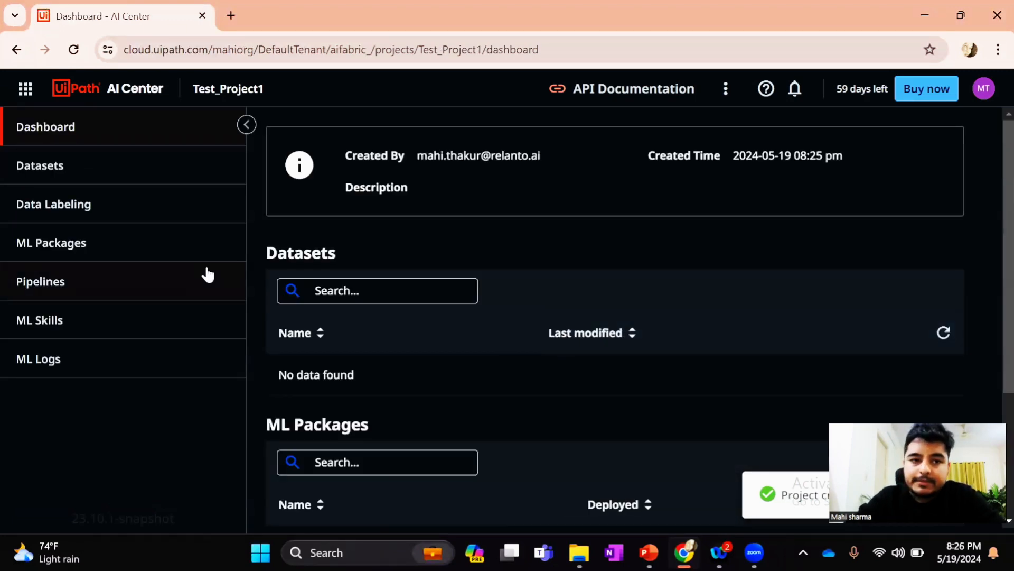
Create a new dataset named Invoice_Dataset in the project, without a description
click(65, 166)
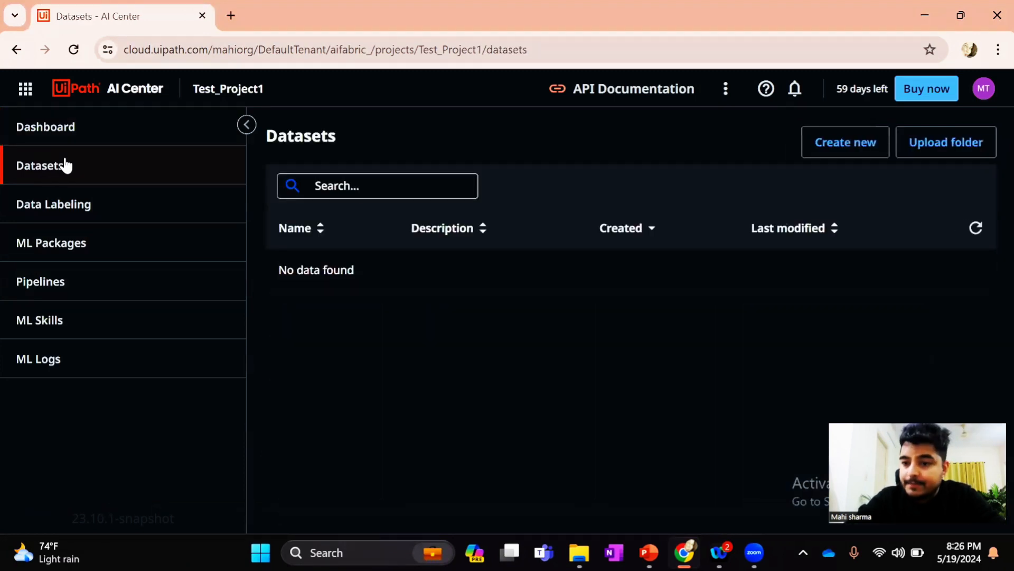
click(860, 148)
click(316, 251)
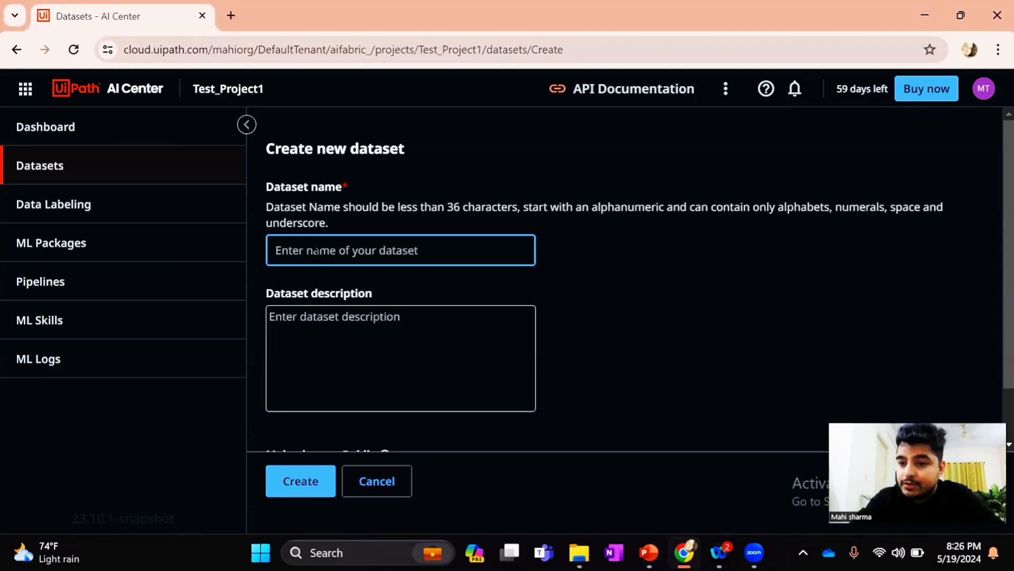
text(Invoive)
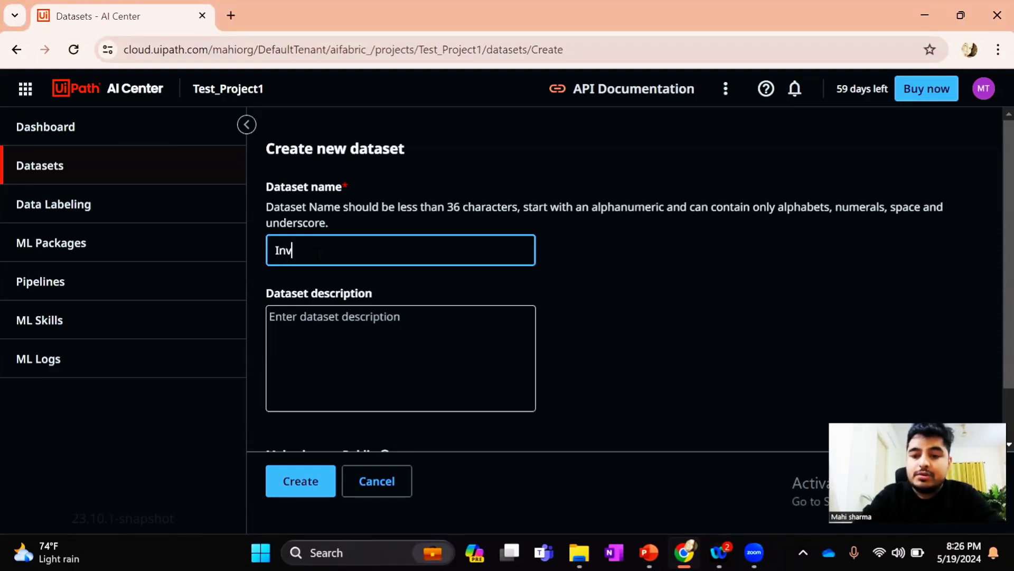
key(BackSpace)
key(BackSpace)
key(BackSpace)
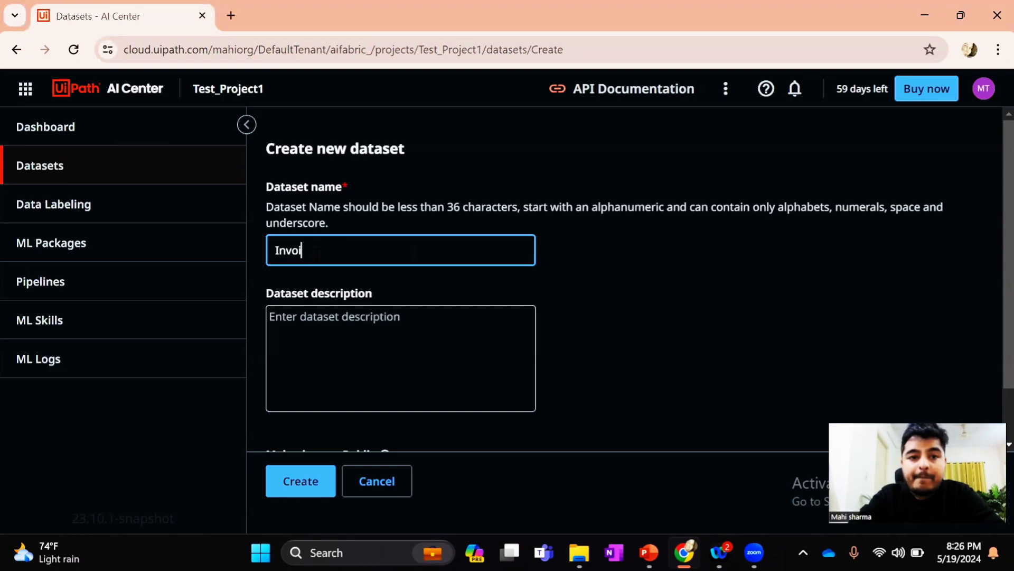
text(ice)
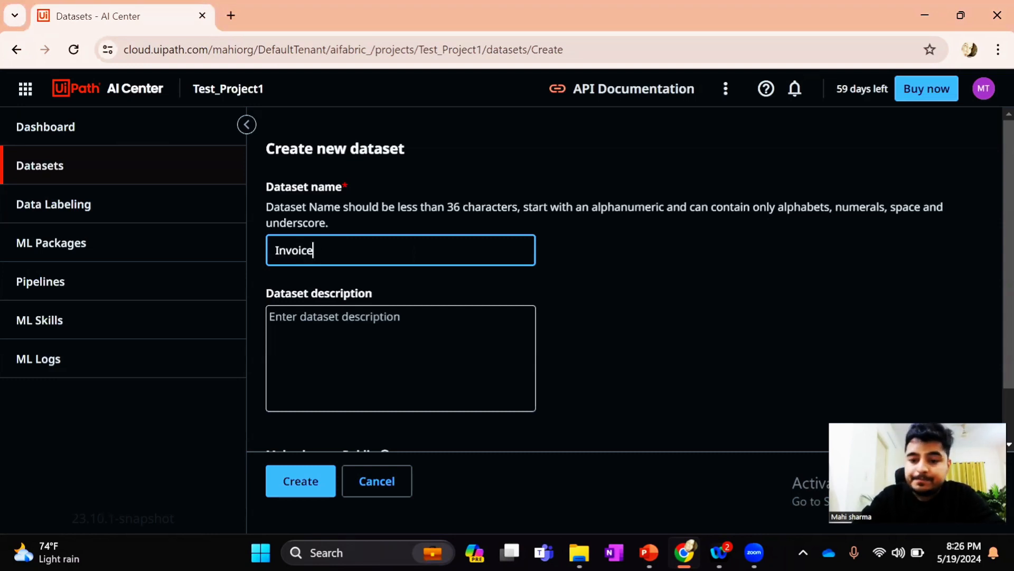
text(_Dataset)
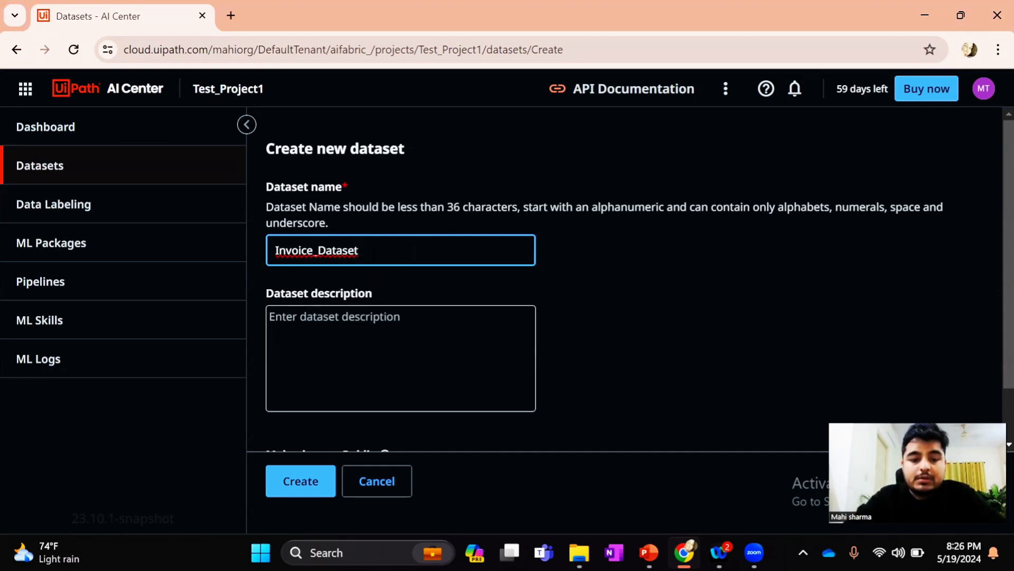
click(364, 312)
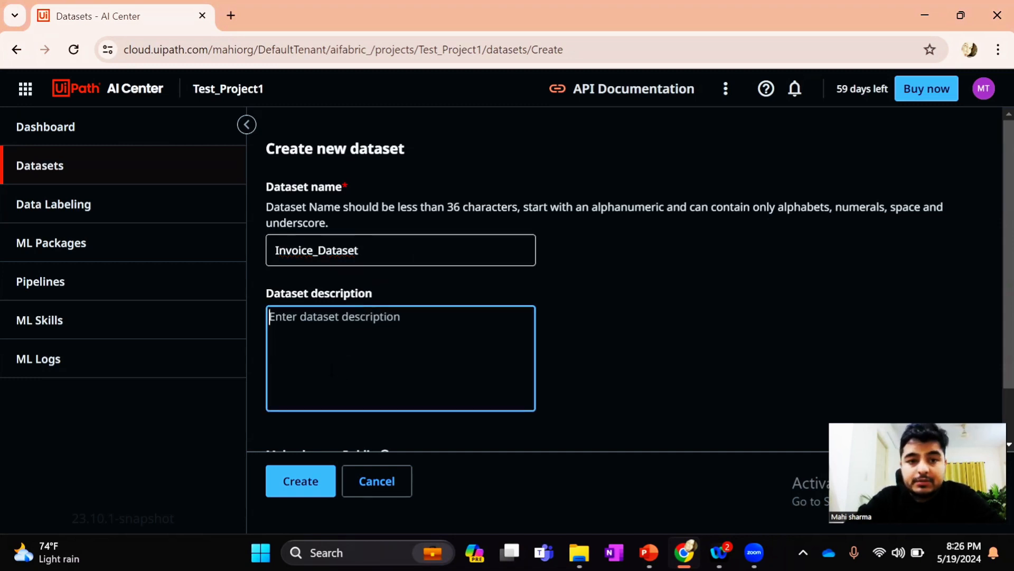
click(307, 489)
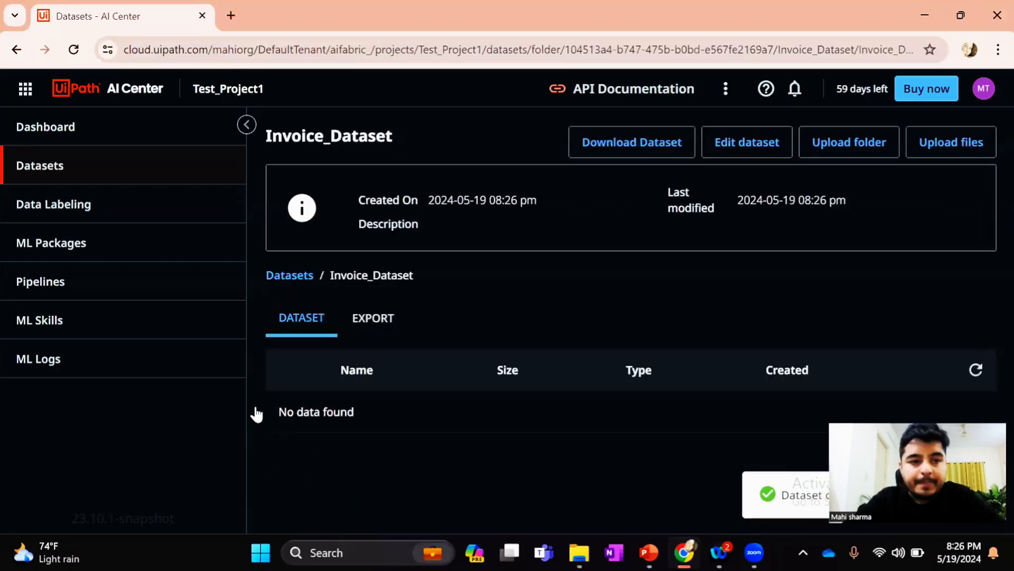
Create a UiPath Document Understanding data labeling session named Invoice_Datalabelling on Invoice_Dataset, refresh the session list, and open the session
click(88, 217)
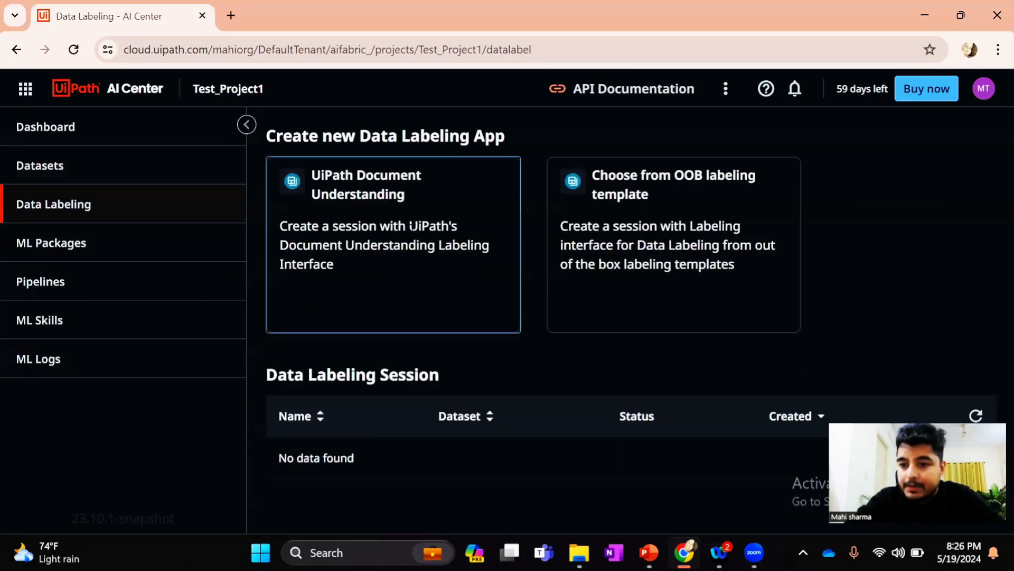
click(400, 197)
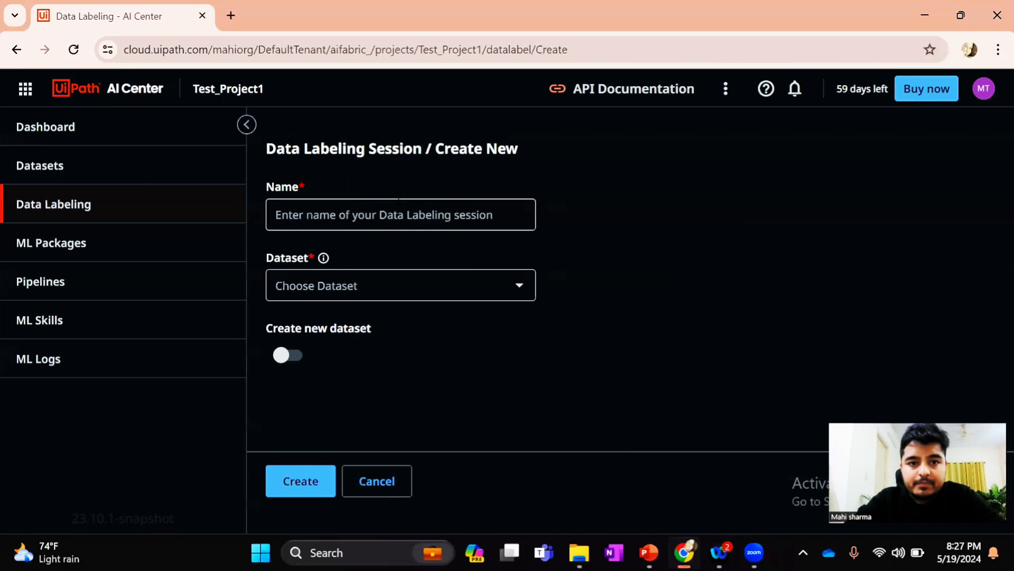
click(399, 201)
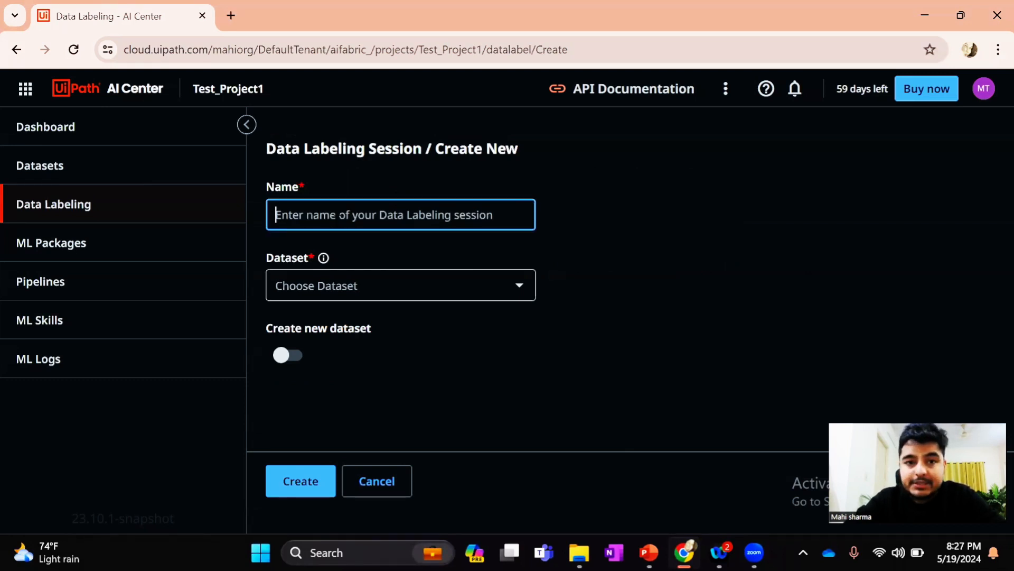
text(In)
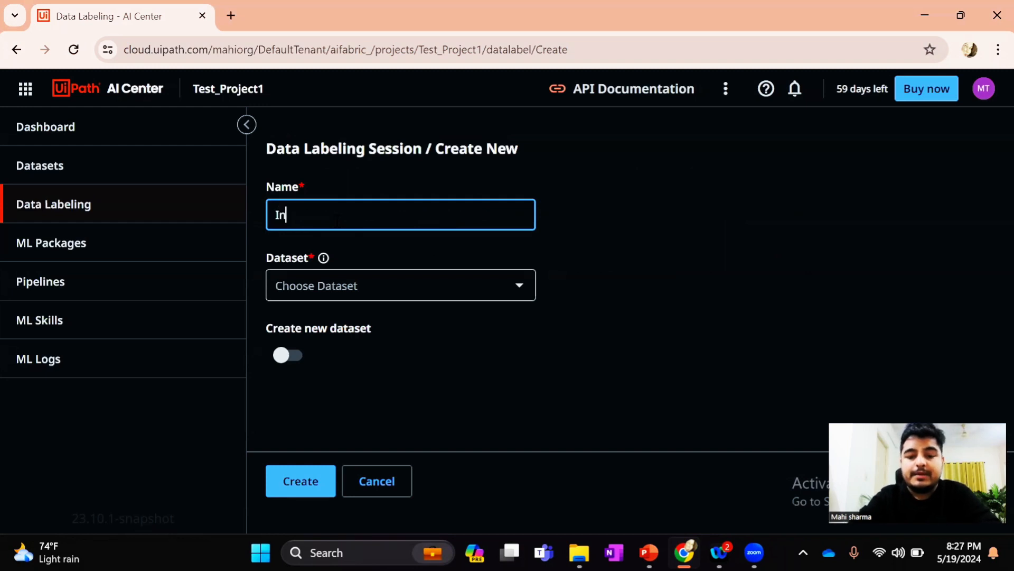
text(voice_)
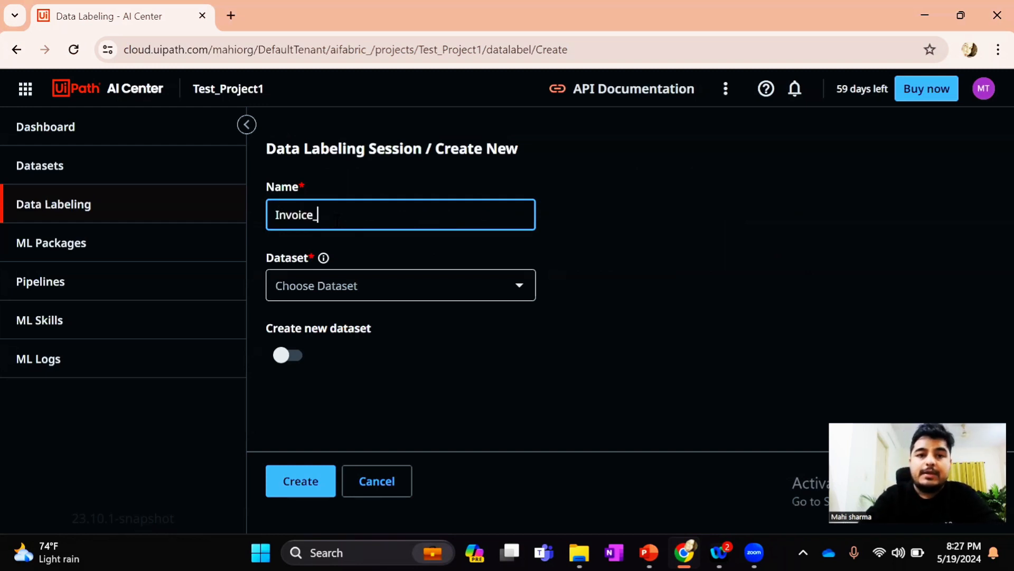
text(Datalabe)
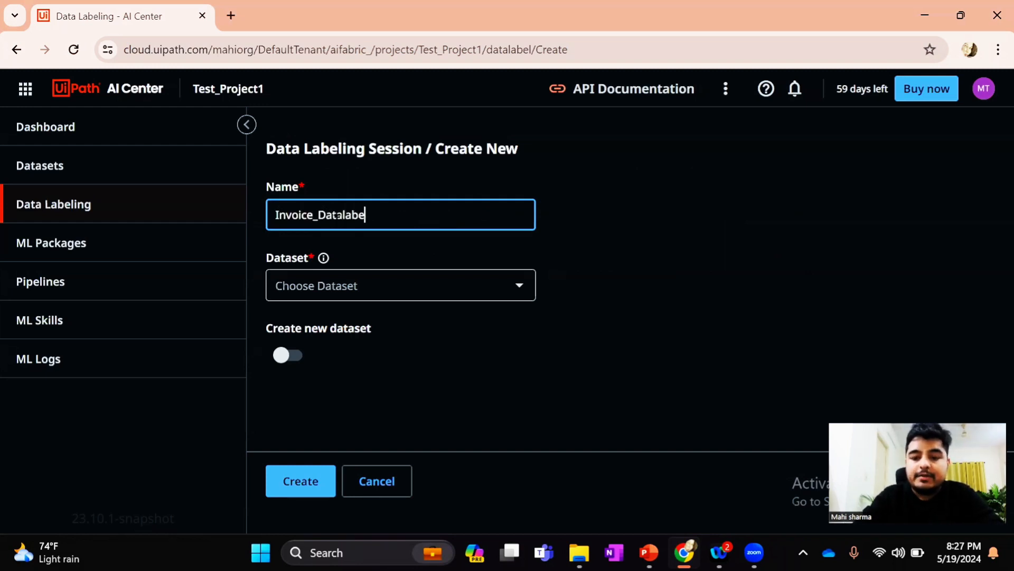
text(lling)
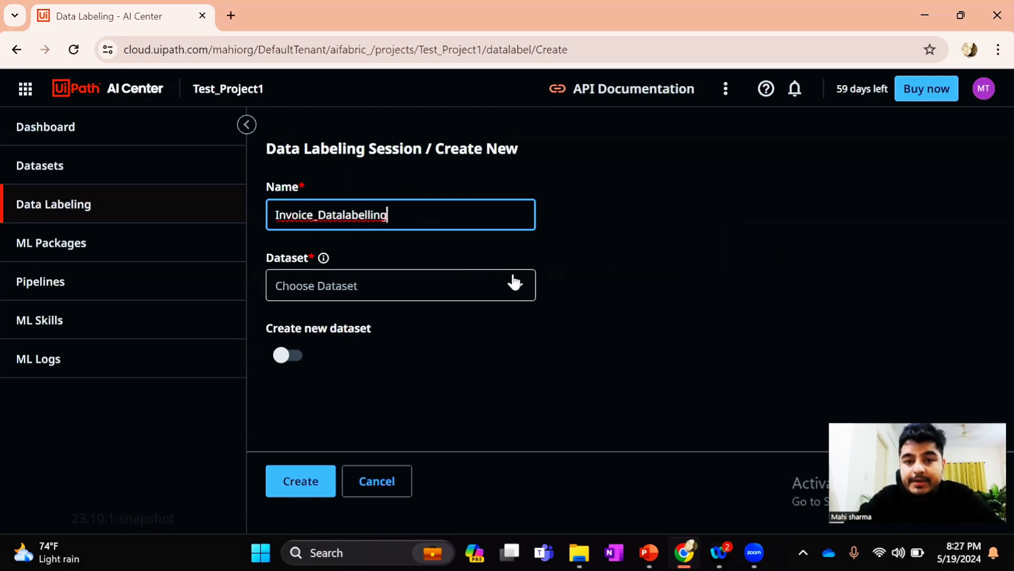
click(519, 290)
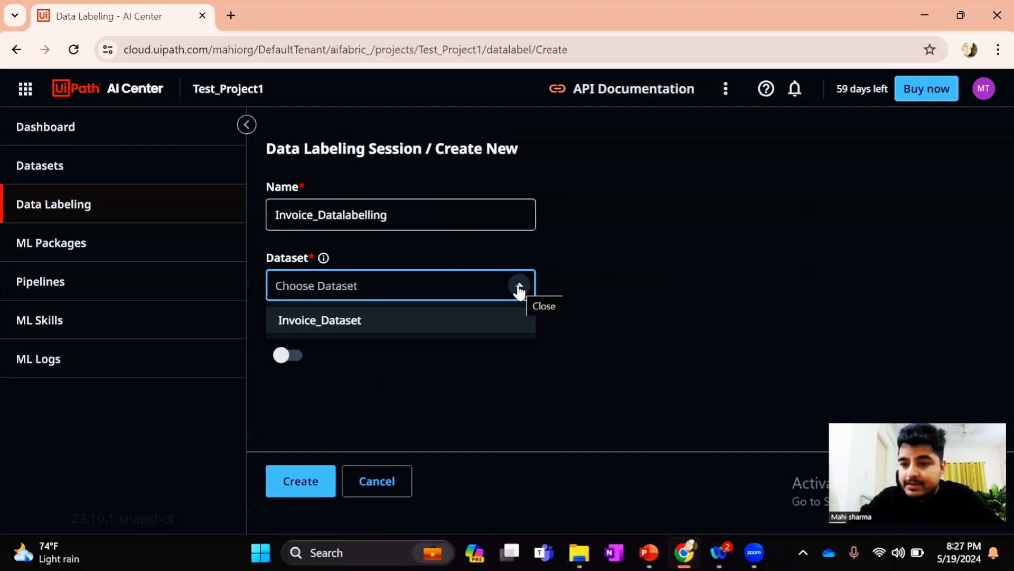
click(330, 325)
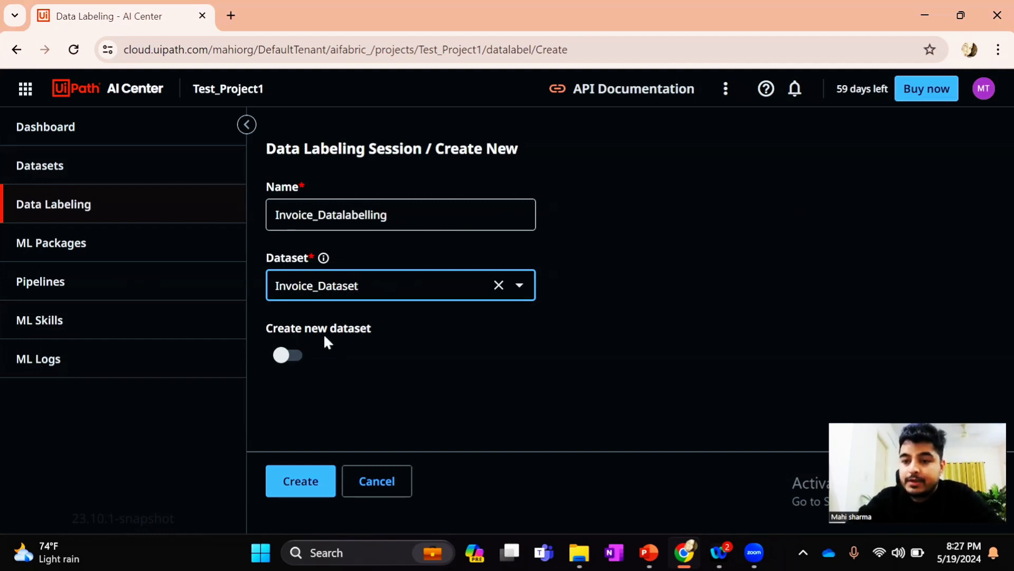
click(289, 489)
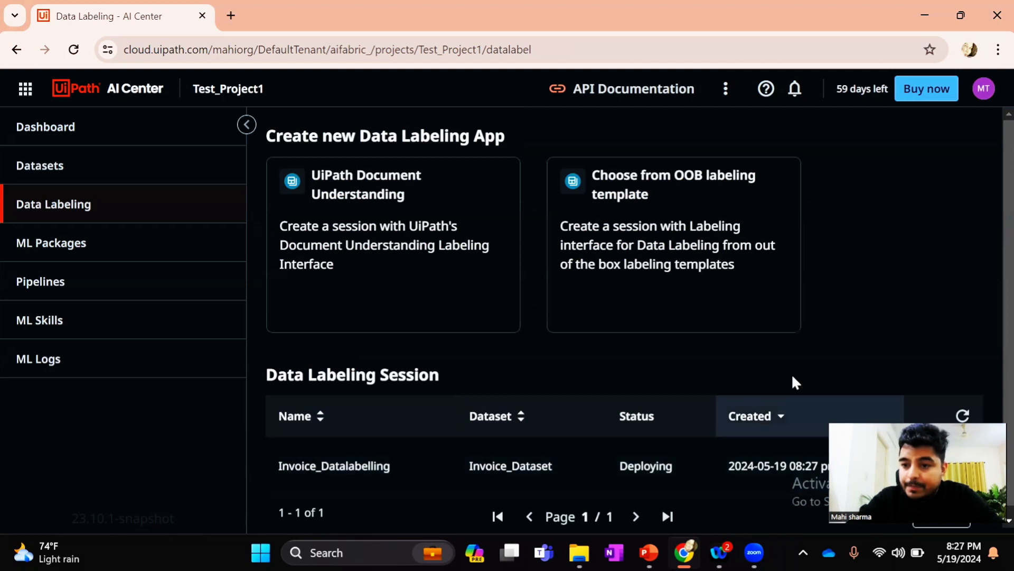
click(962, 416)
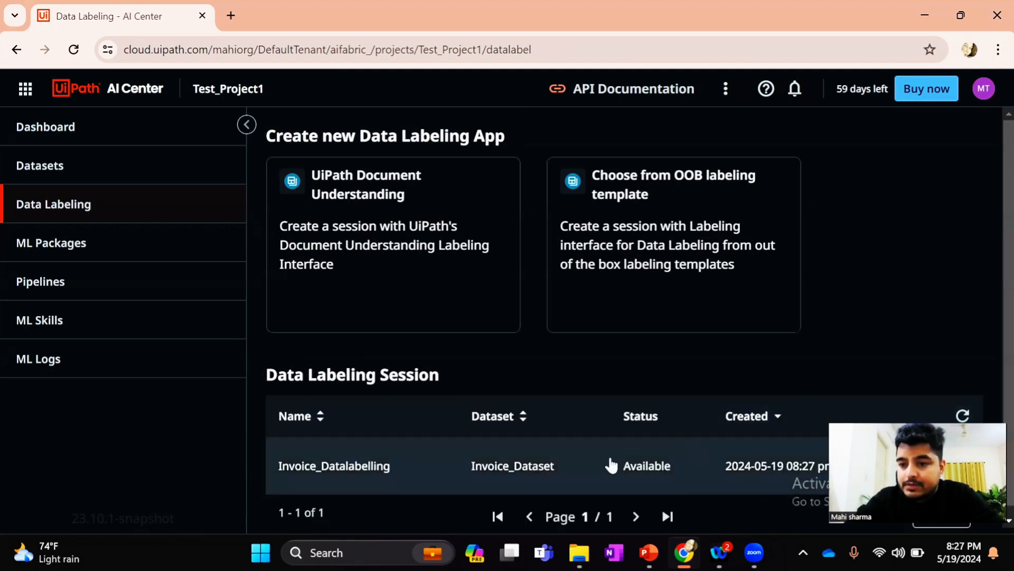
click(357, 468)
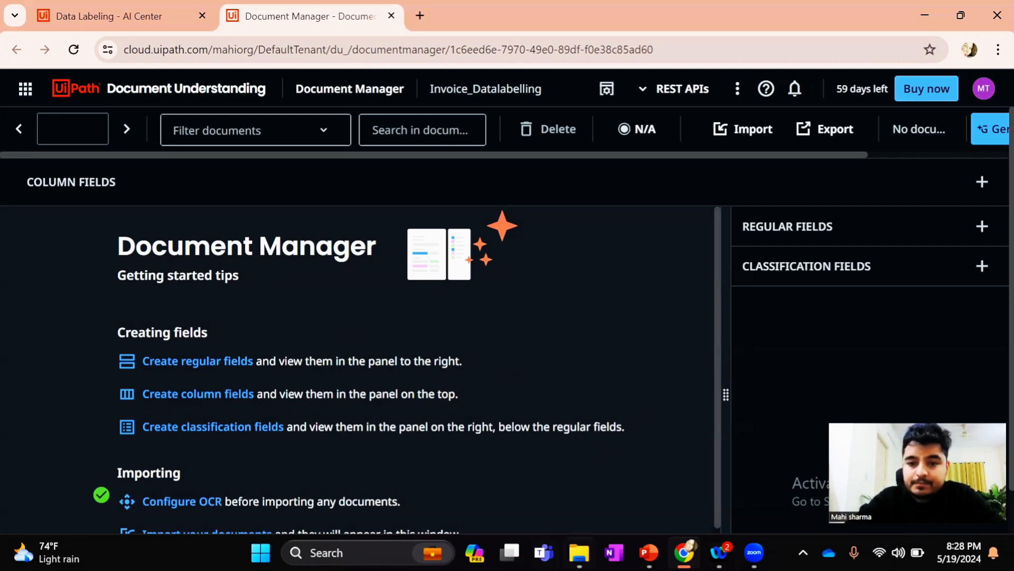
Switch to File Explorer and open the first invoice PDF in the Document Understanding folder's Invoices Dataset subfolder
click(579, 552)
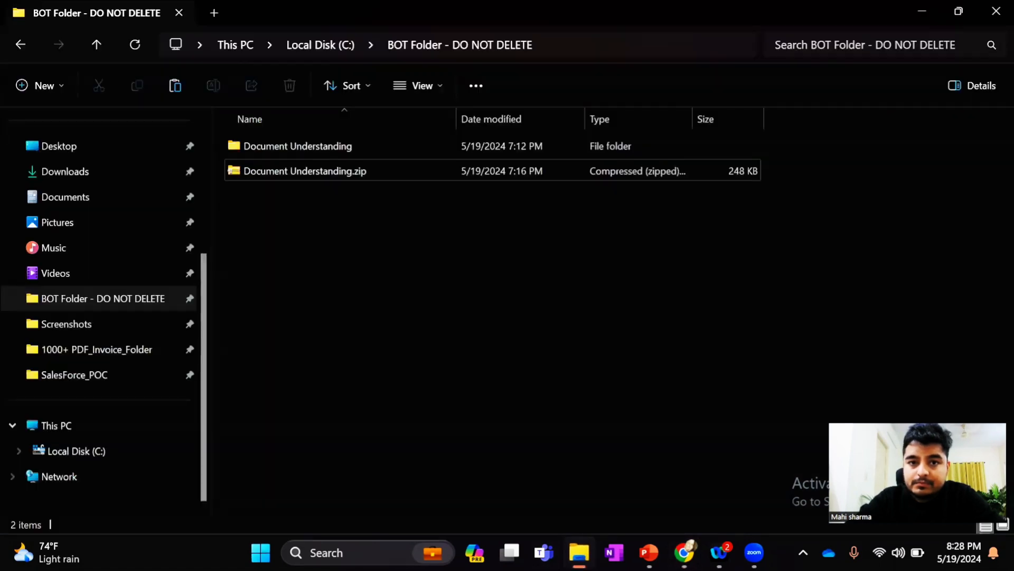
double_click(298, 151)
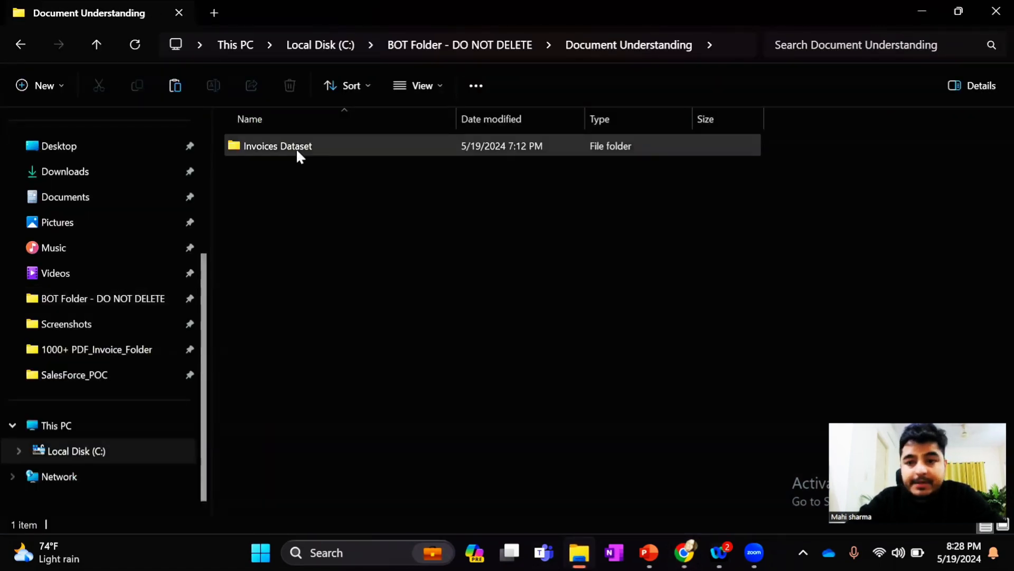
double_click(298, 153)
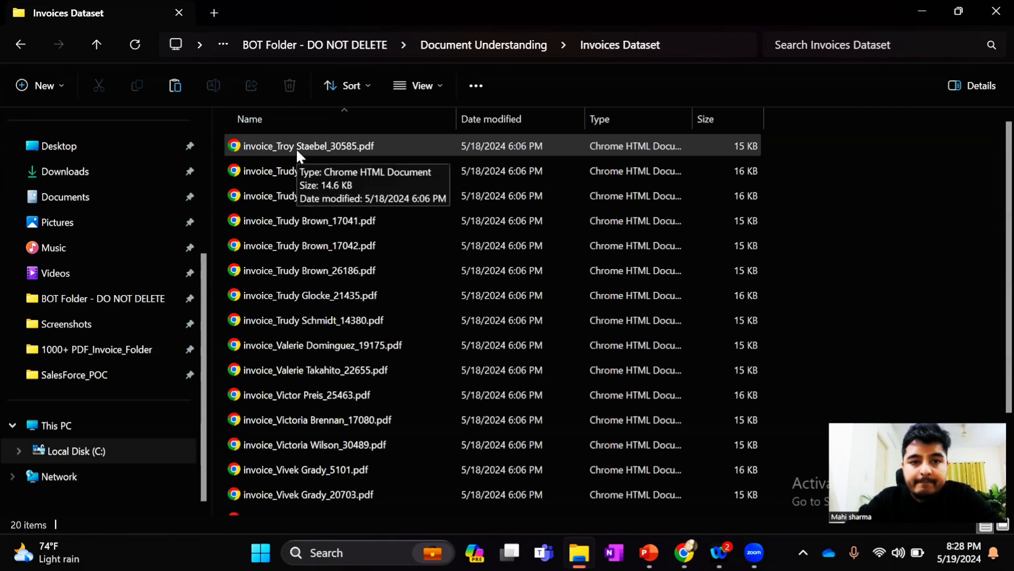
double_click(296, 148)
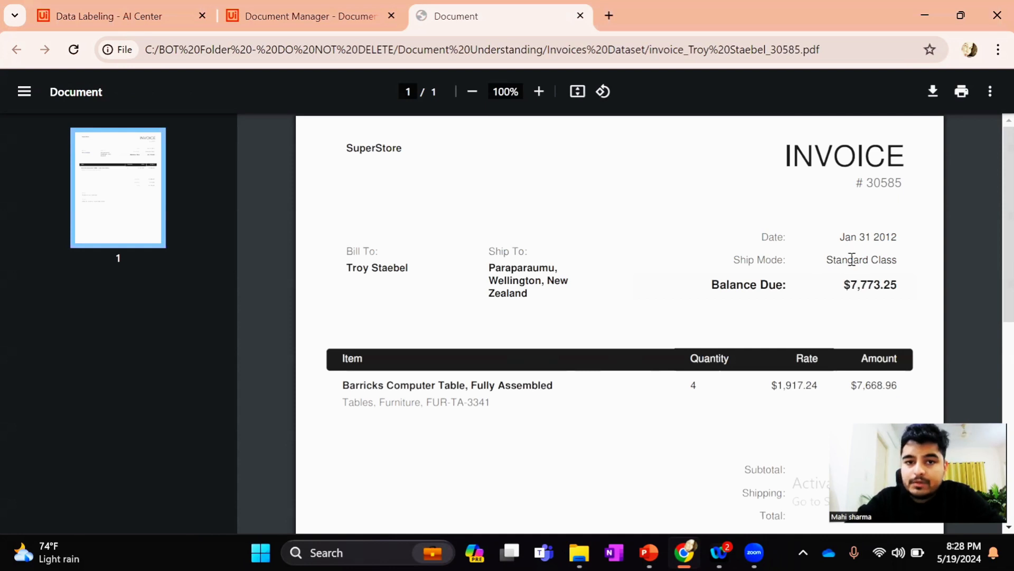
Examine the invoice's ship-to address and the line item's description, quantity, rate and amount
drag(528, 296, 483, 265)
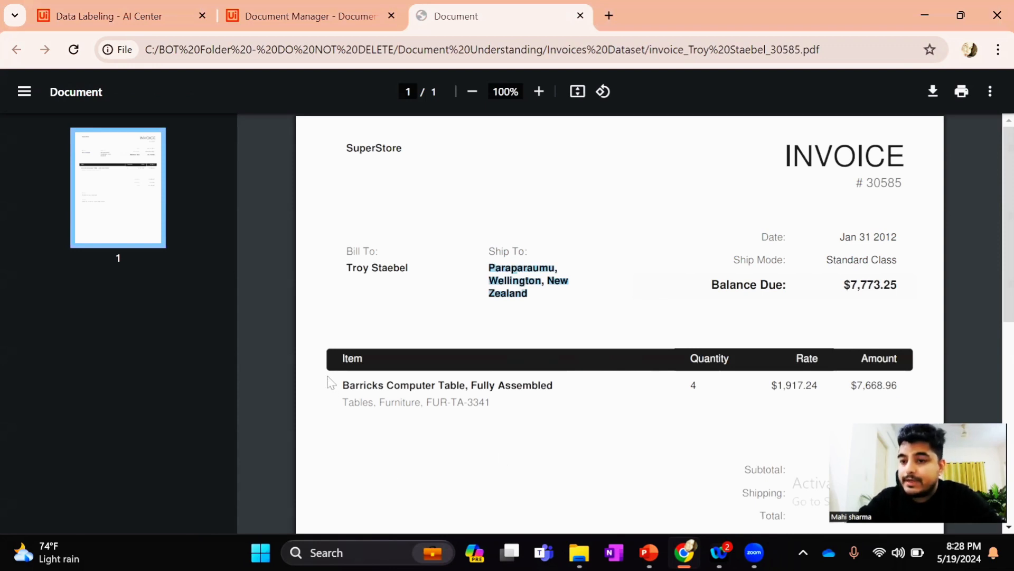
drag(340, 384, 498, 408)
click(475, 403)
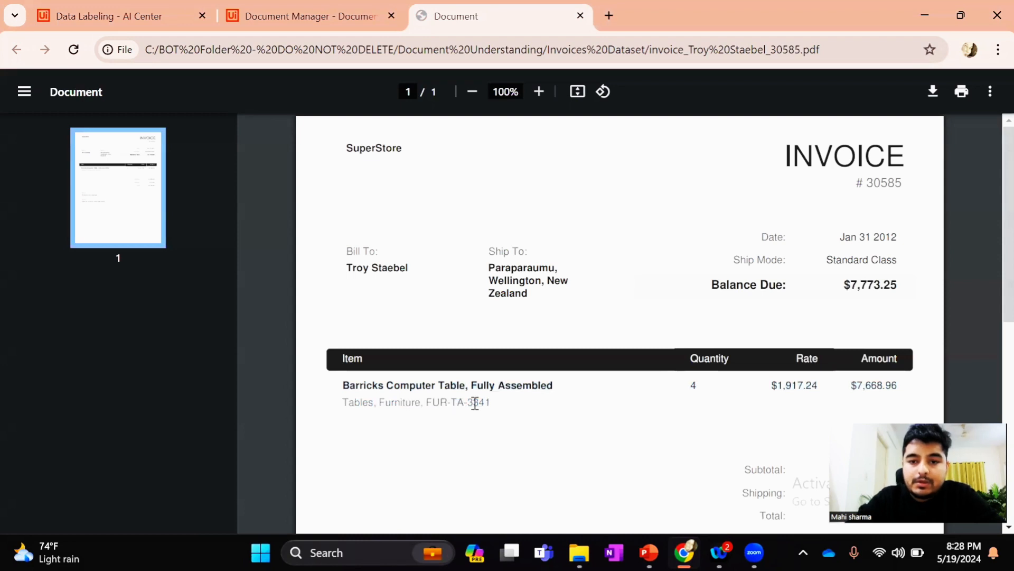
drag(691, 386, 699, 386)
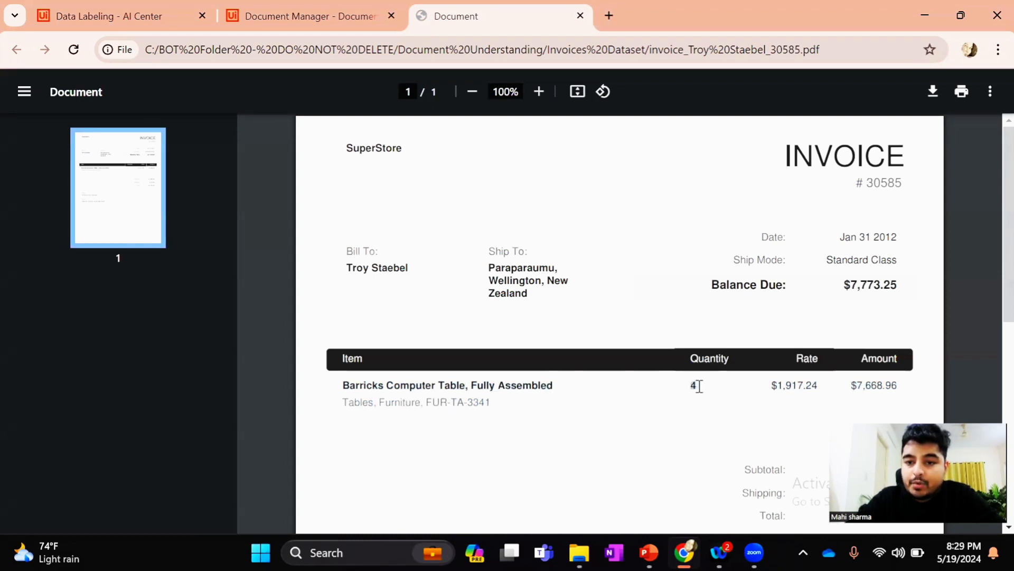
drag(773, 385, 823, 384)
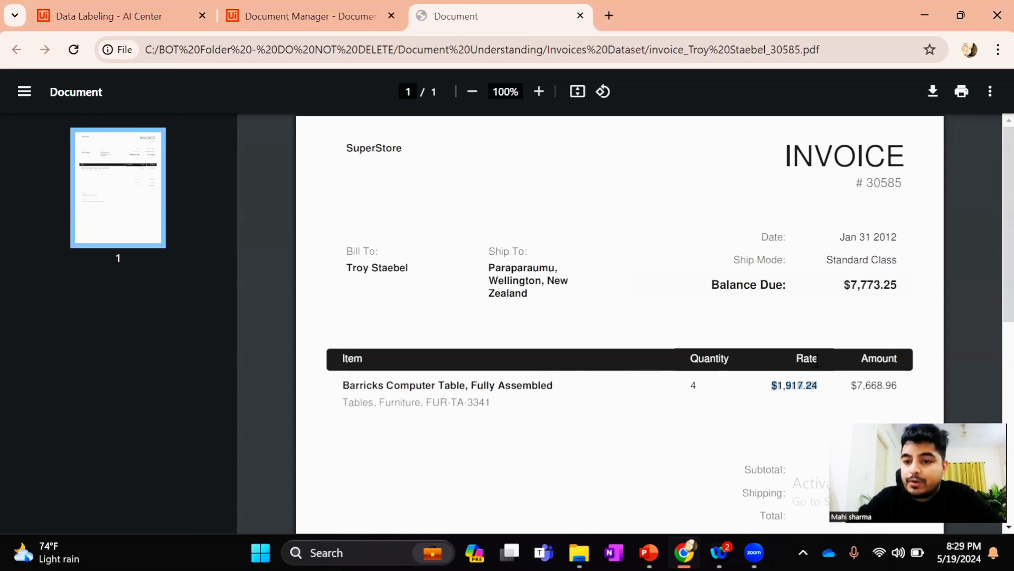
drag(852, 379, 898, 380)
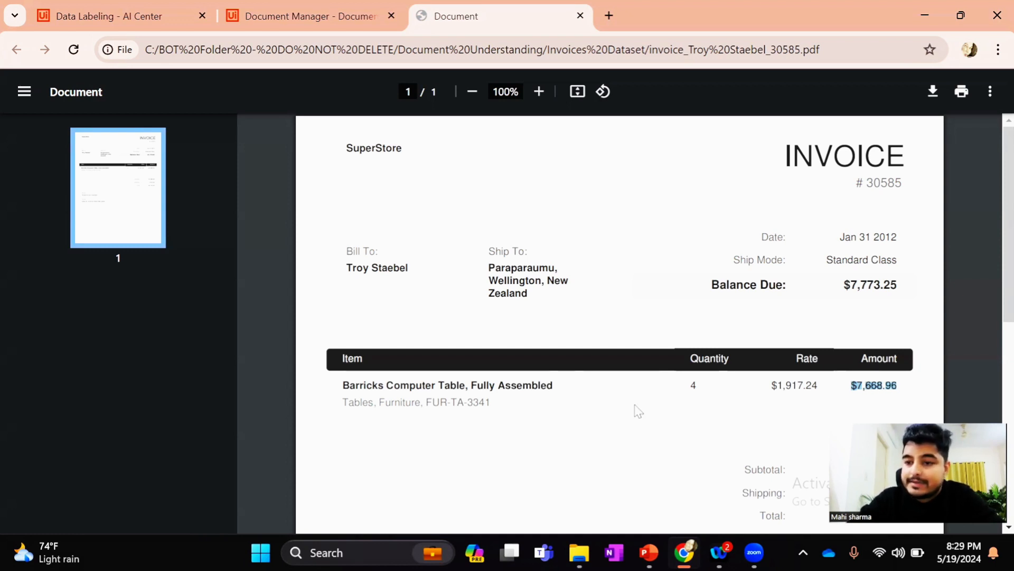
Return to Document Manager and start creating a new regular field
click(301, 37)
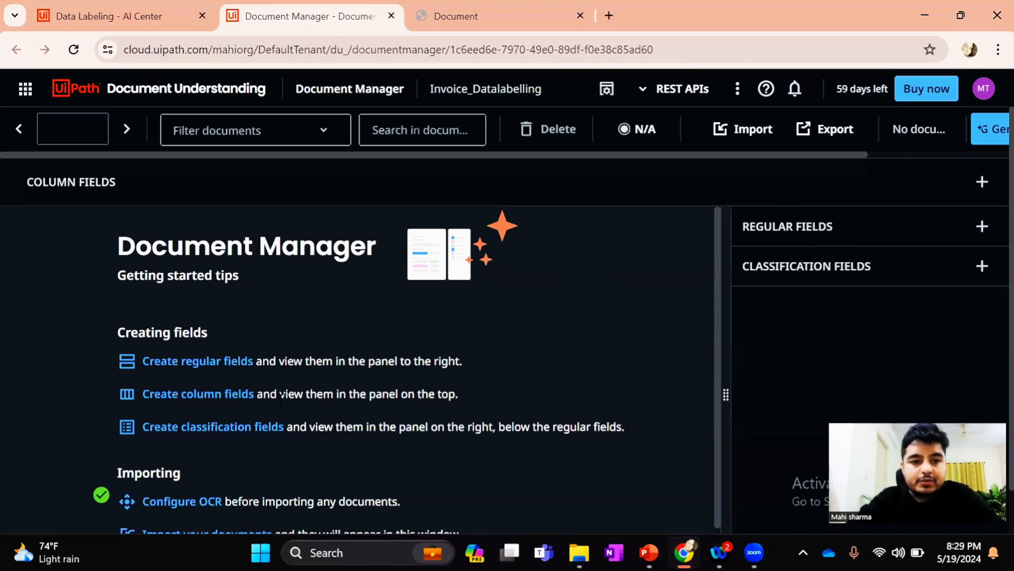
click(187, 363)
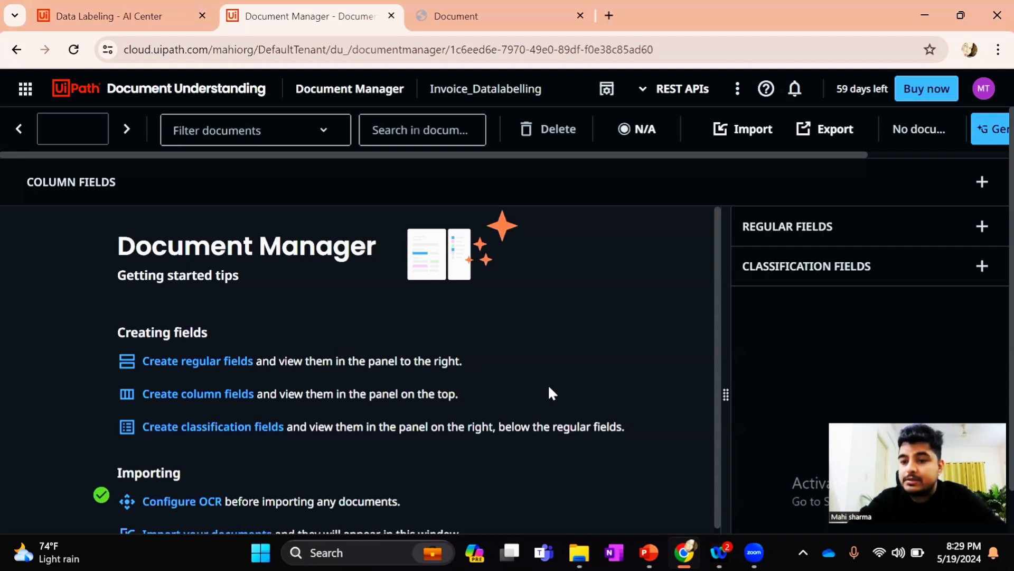
Check the date, ship mode and ship-to address on the open invoice PDF to identify its regular fields
click(465, 29)
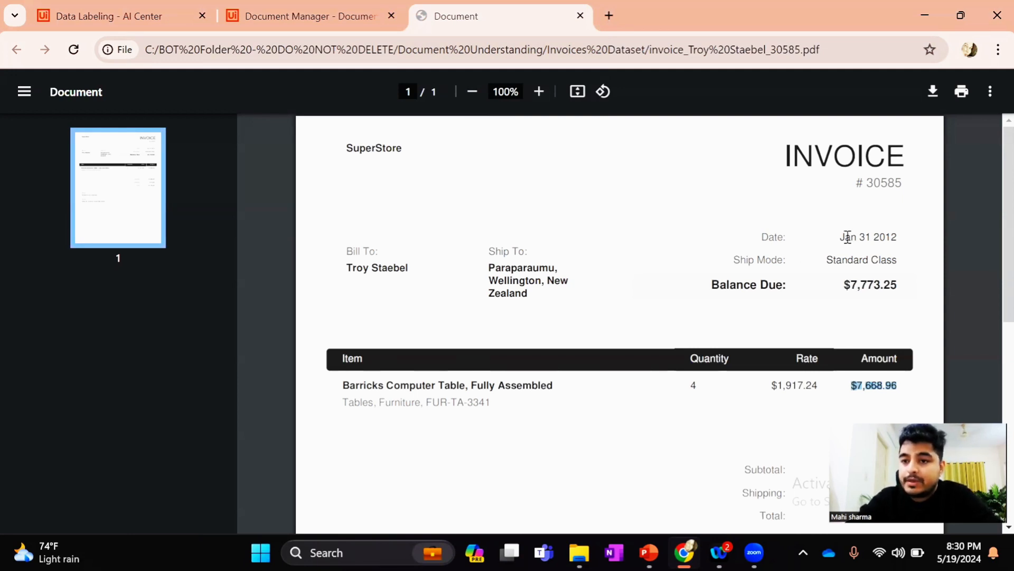
drag(844, 238, 898, 235)
drag(827, 258, 900, 262)
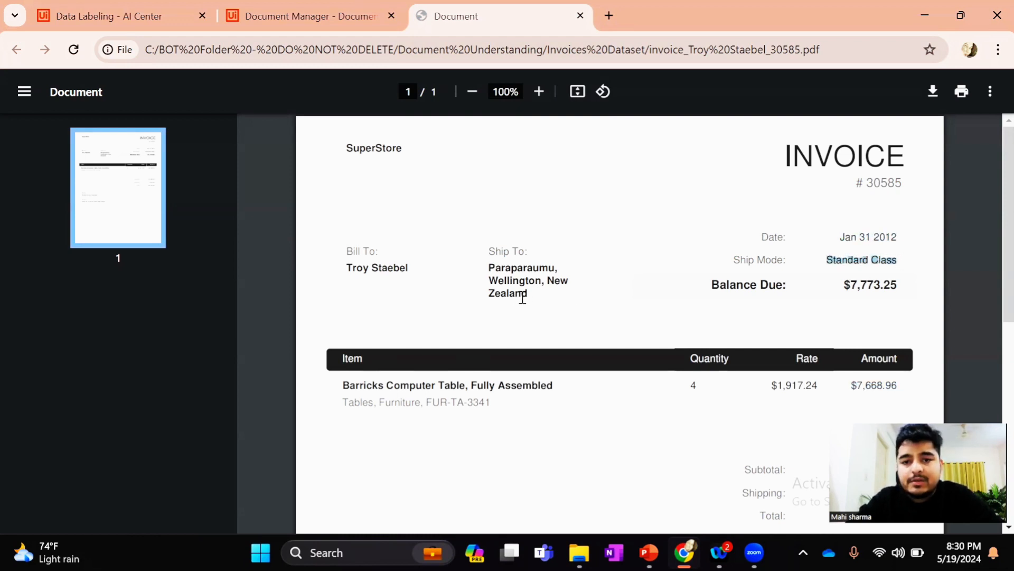
drag(531, 292, 487, 266)
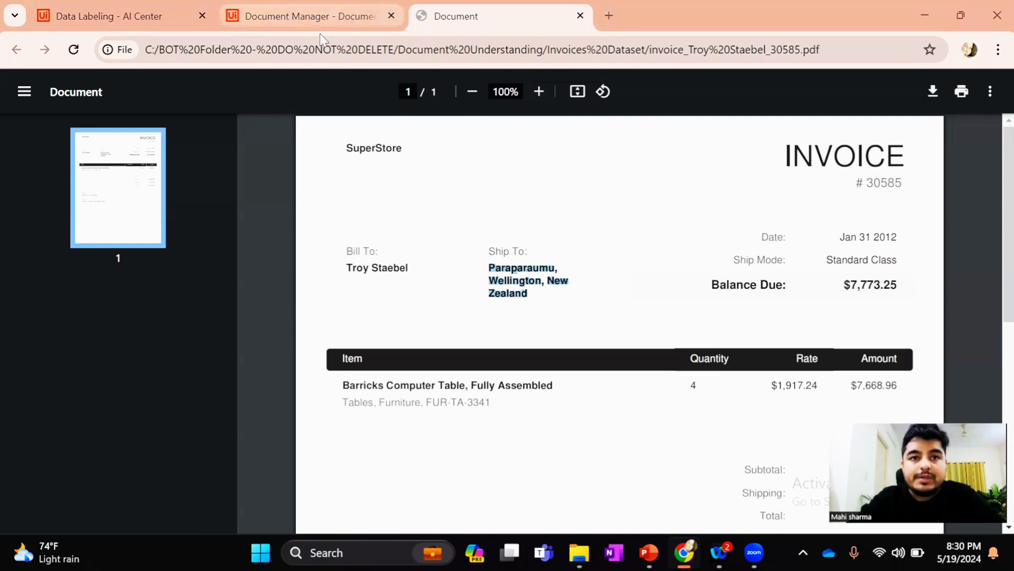
Back in Document Manager, name the new regular field Date, set its content type to Date, and save it
click(317, 17)
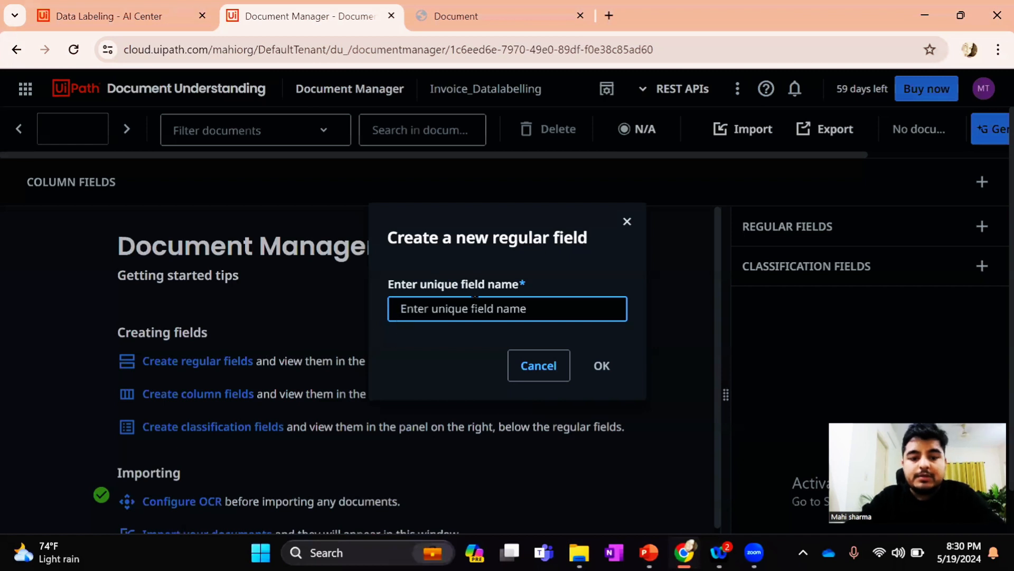
text(Date)
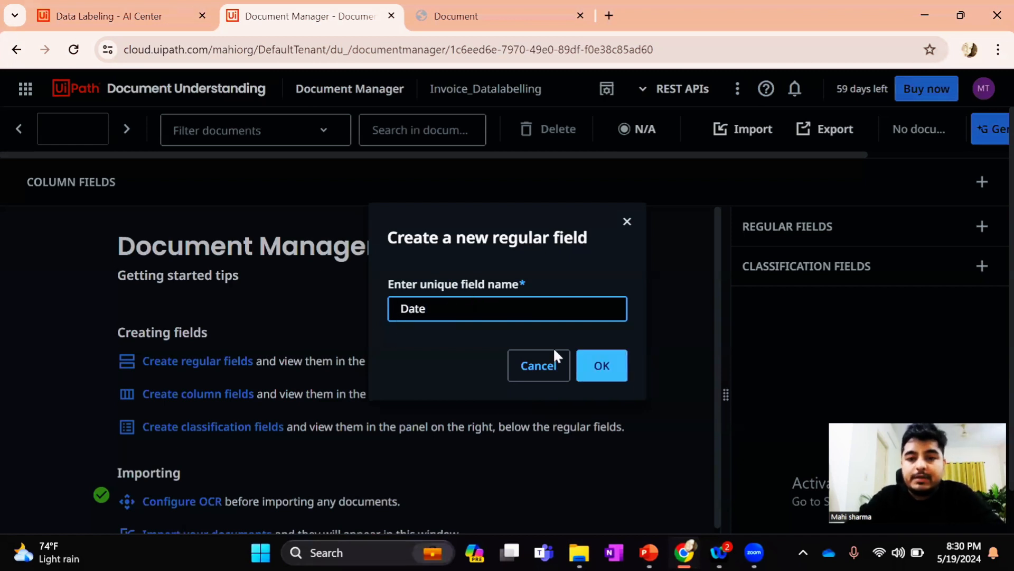
click(612, 374)
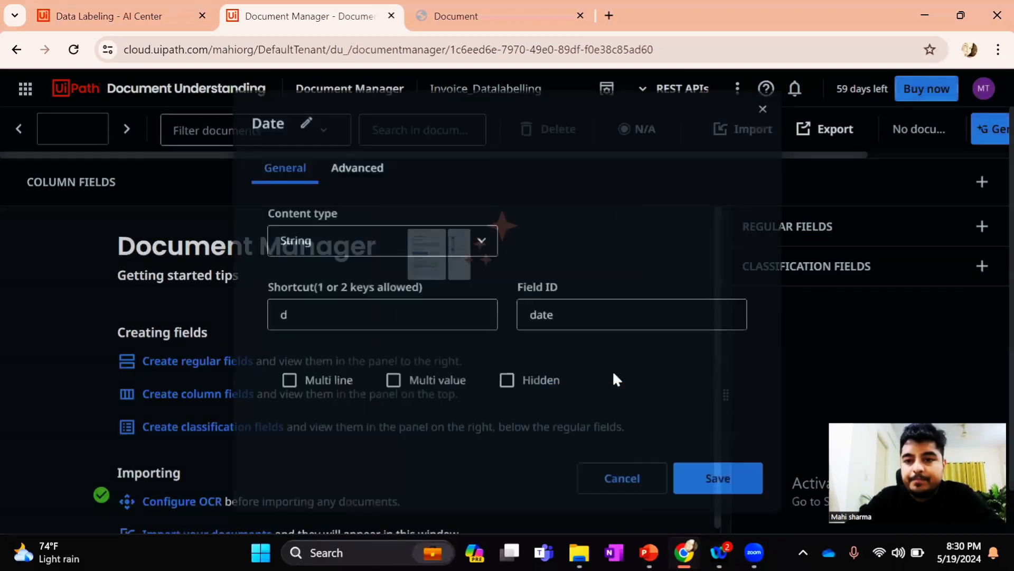
click(315, 242)
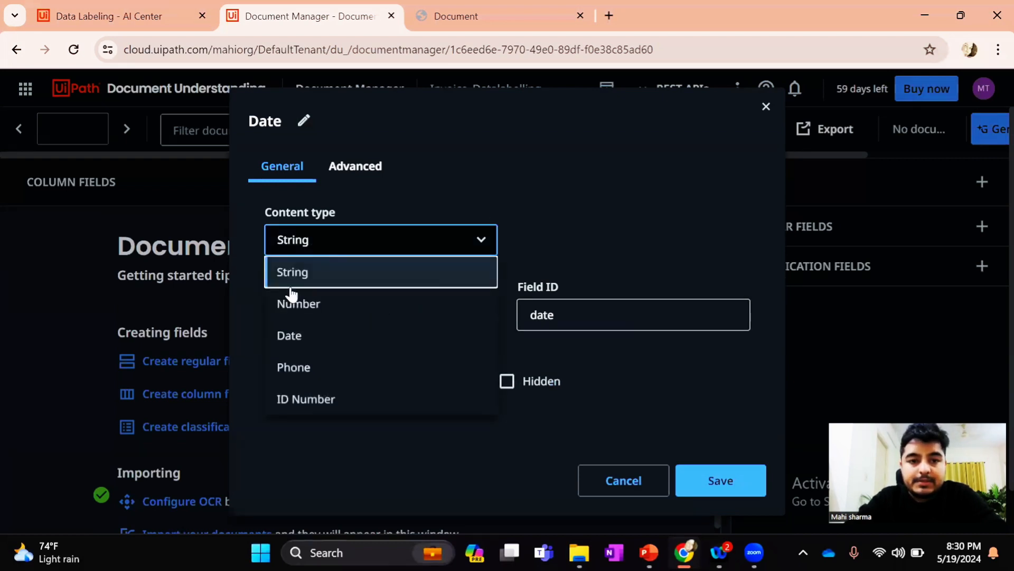
click(307, 344)
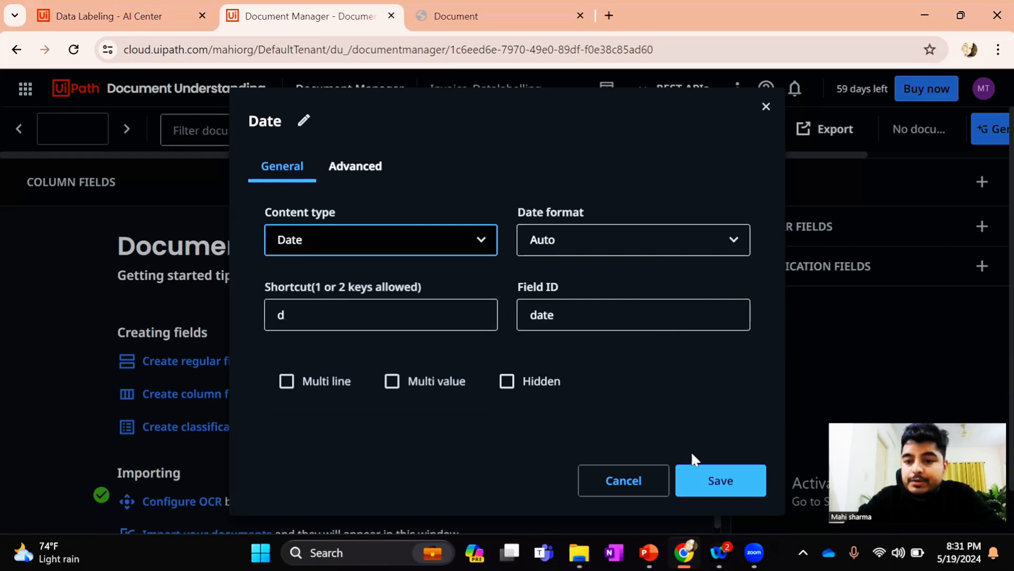
click(734, 486)
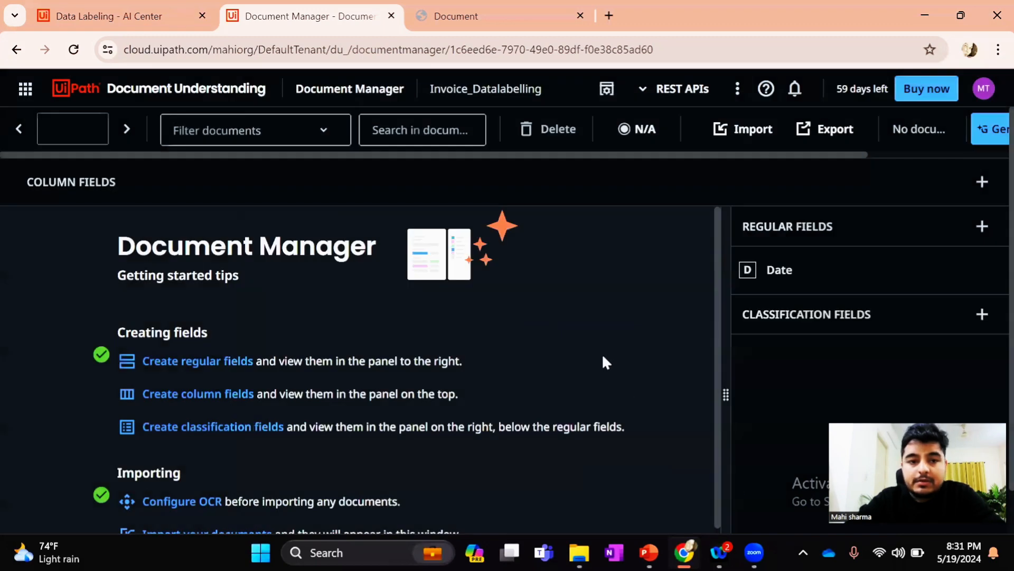
Create a regular field named Address with content type String and save it
click(198, 361)
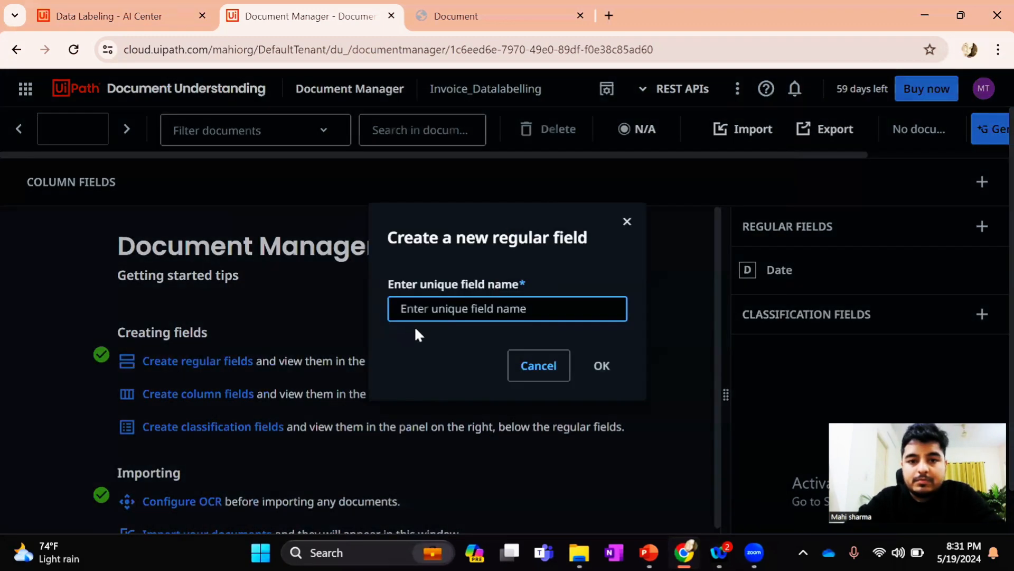
text(Address)
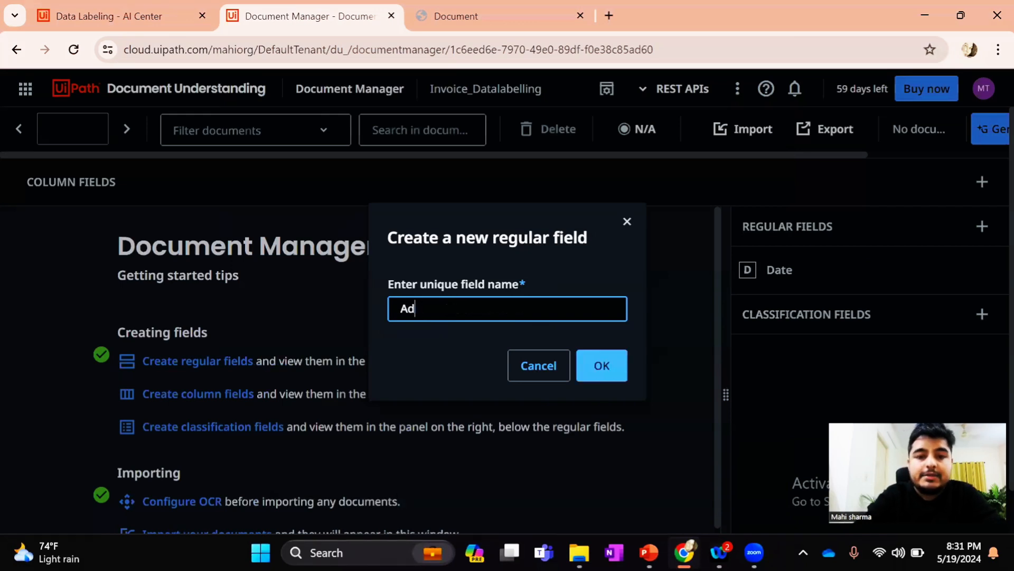
click(612, 368)
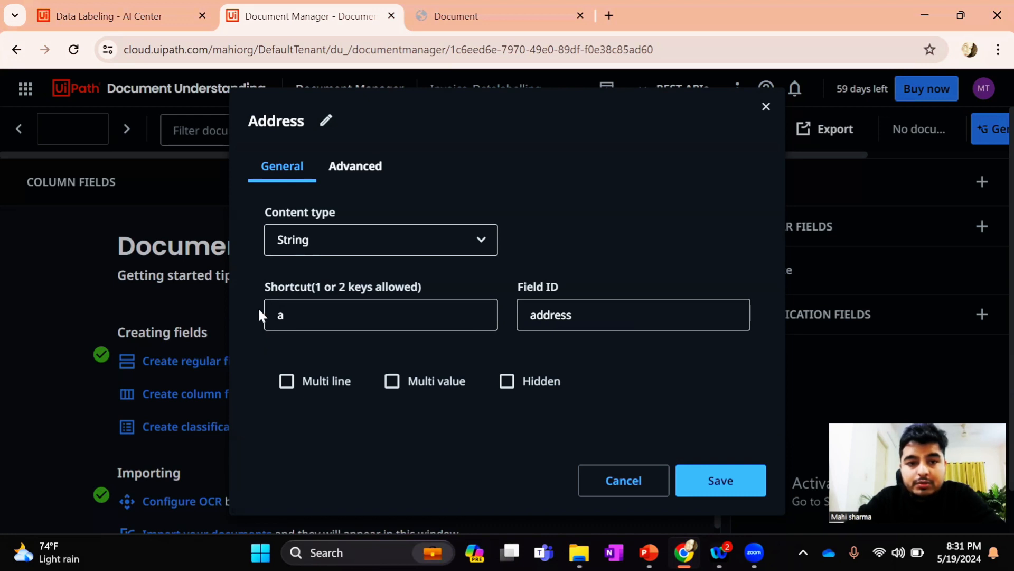
click(288, 315)
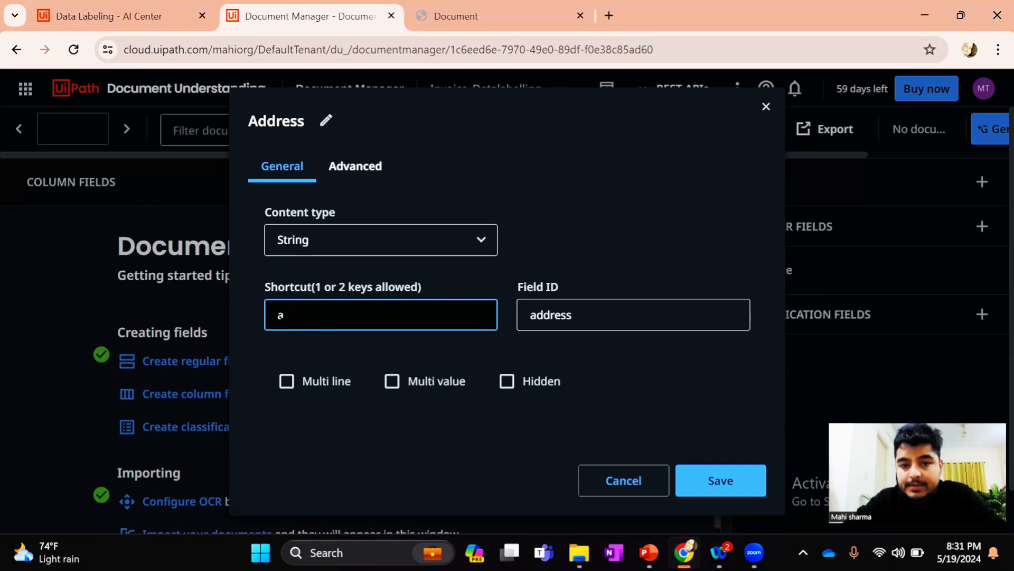
drag(287, 315, 265, 311)
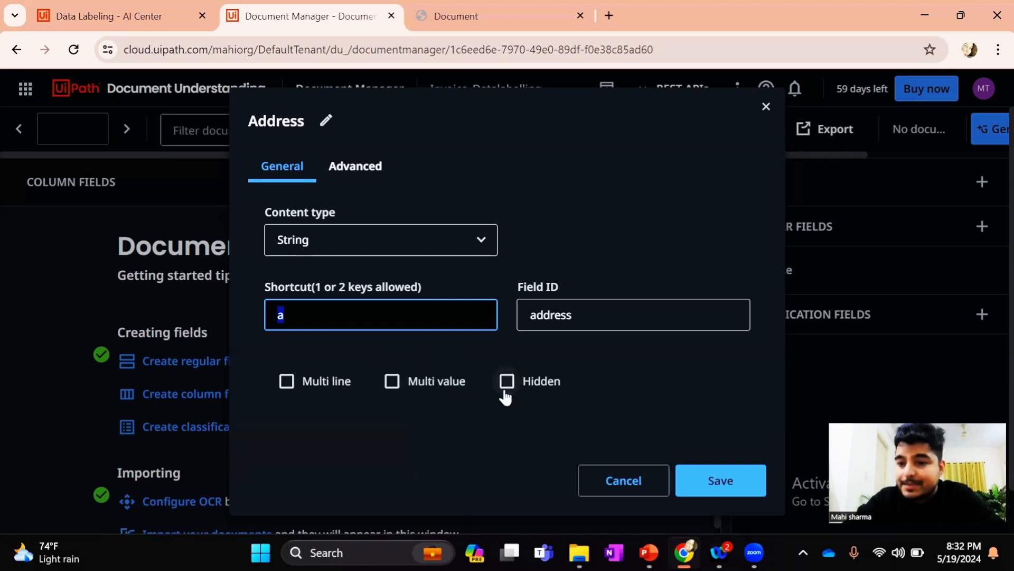
click(735, 486)
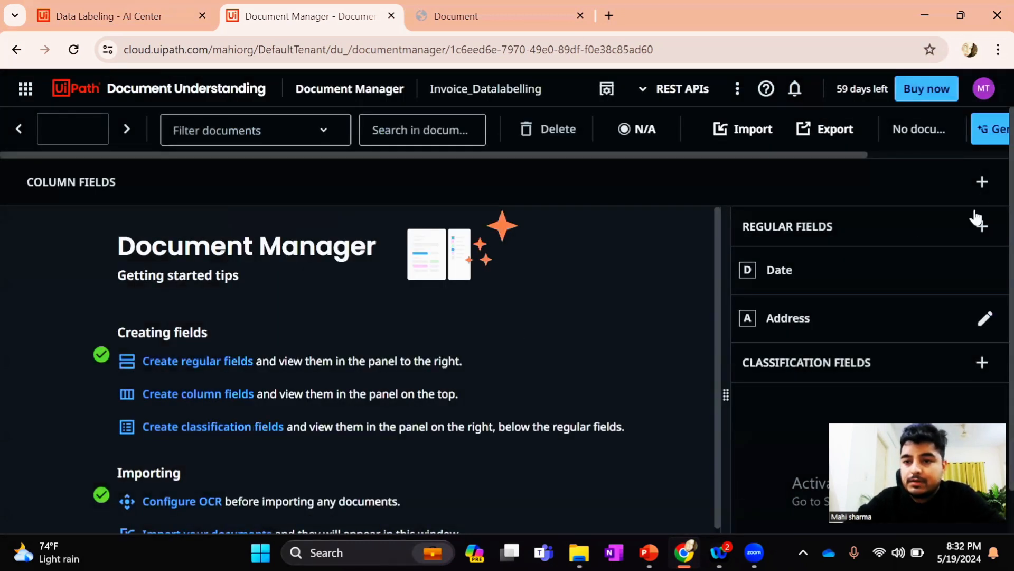
Check the open invoice PDF for the next field, and create and save a String regular field named Ship Mode
click(983, 227)
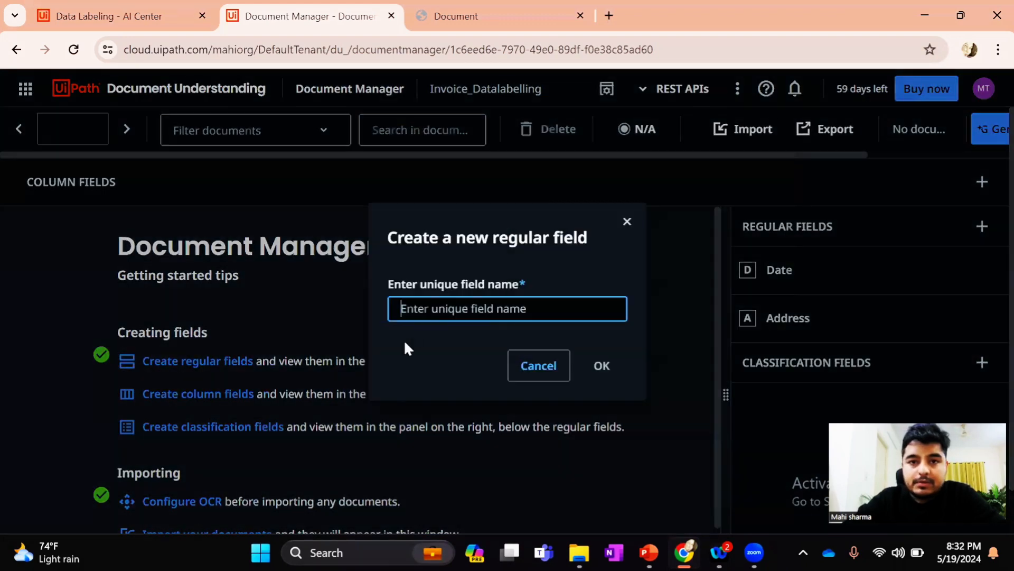
click(486, 24)
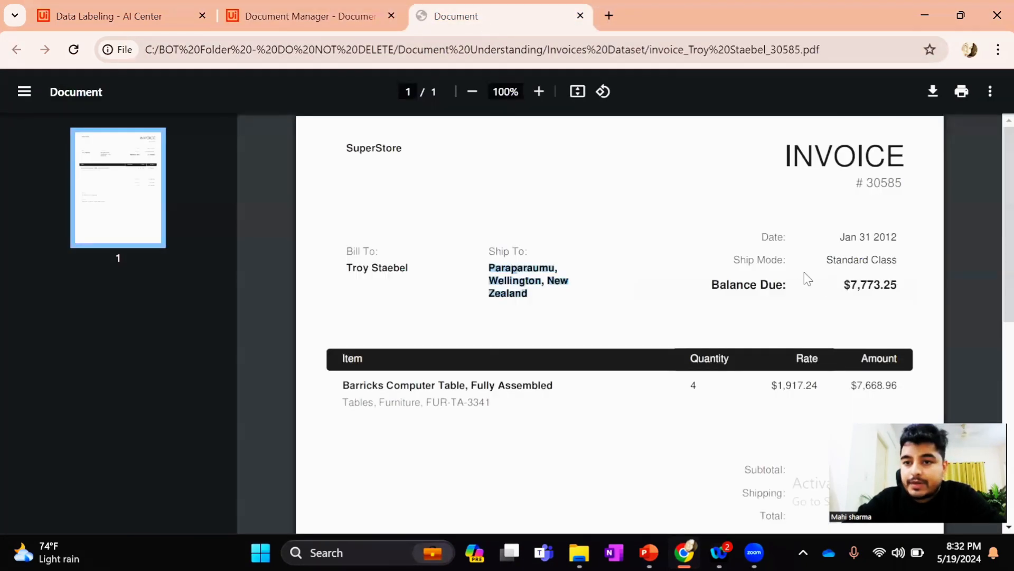
click(308, 27)
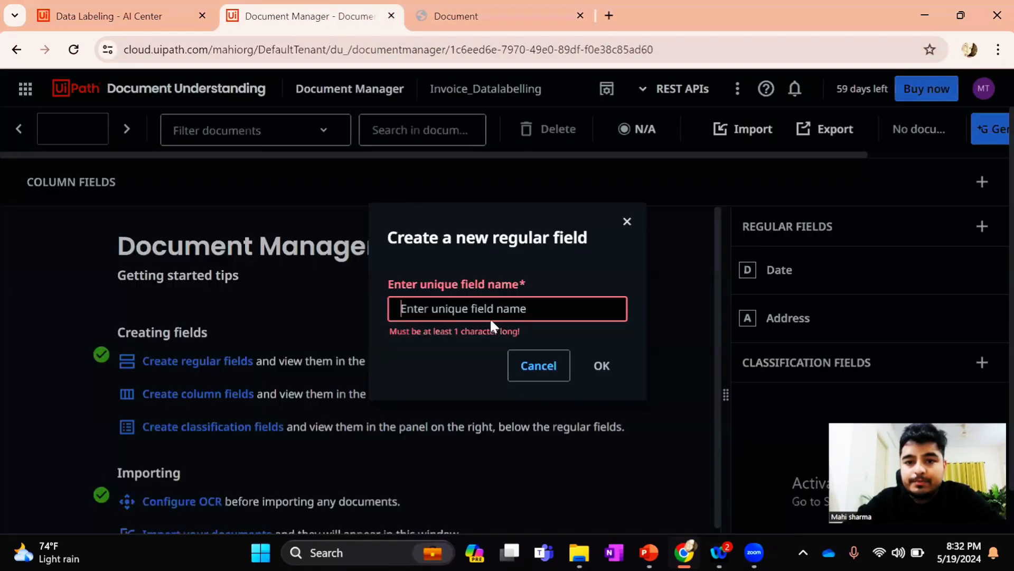
text(Ship Mode)
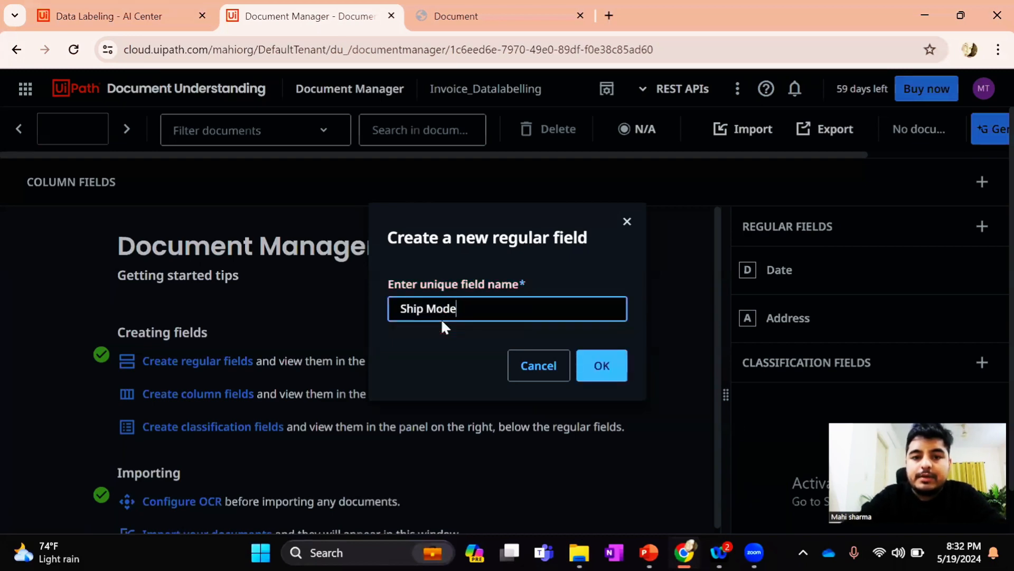
click(623, 364)
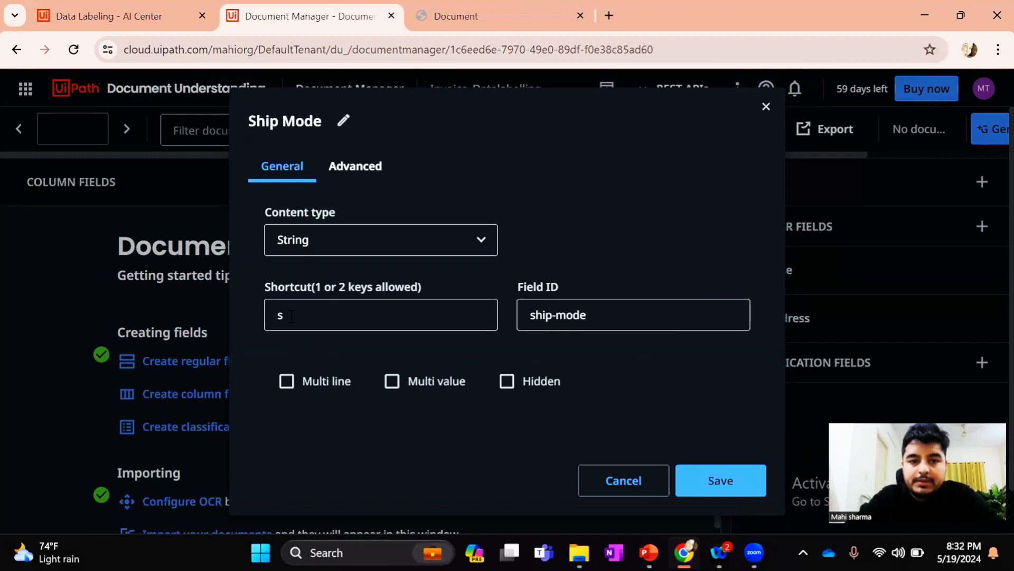
click(731, 489)
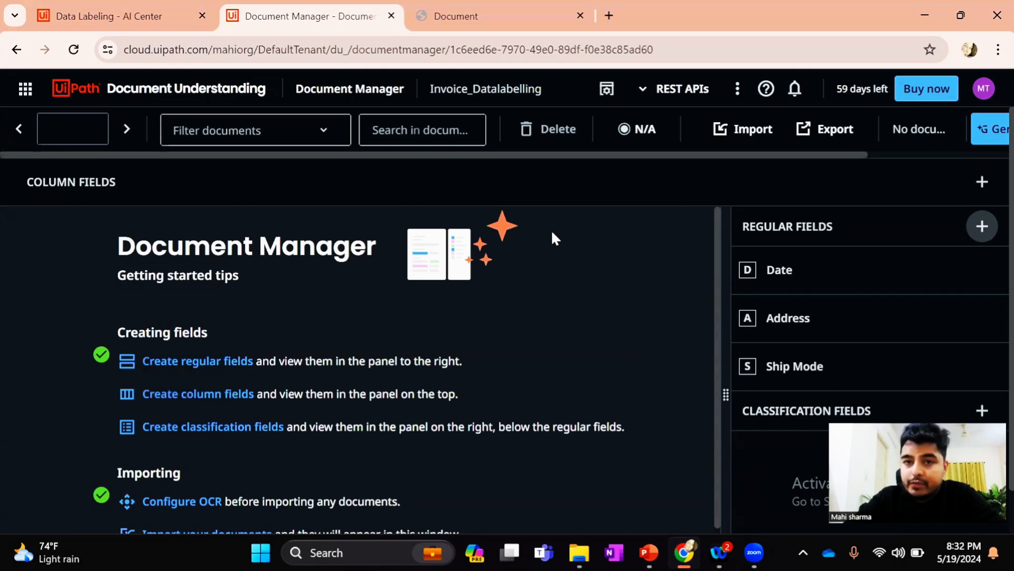
Check the invoice's line-item table, and create and save a String column field named Item Name in Document Manager
click(452, 17)
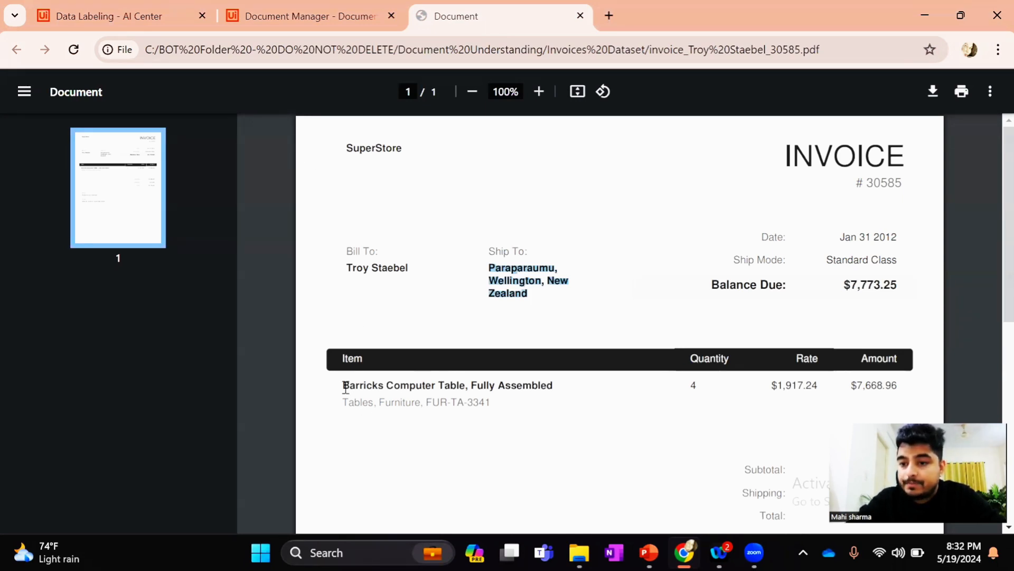
click(325, 24)
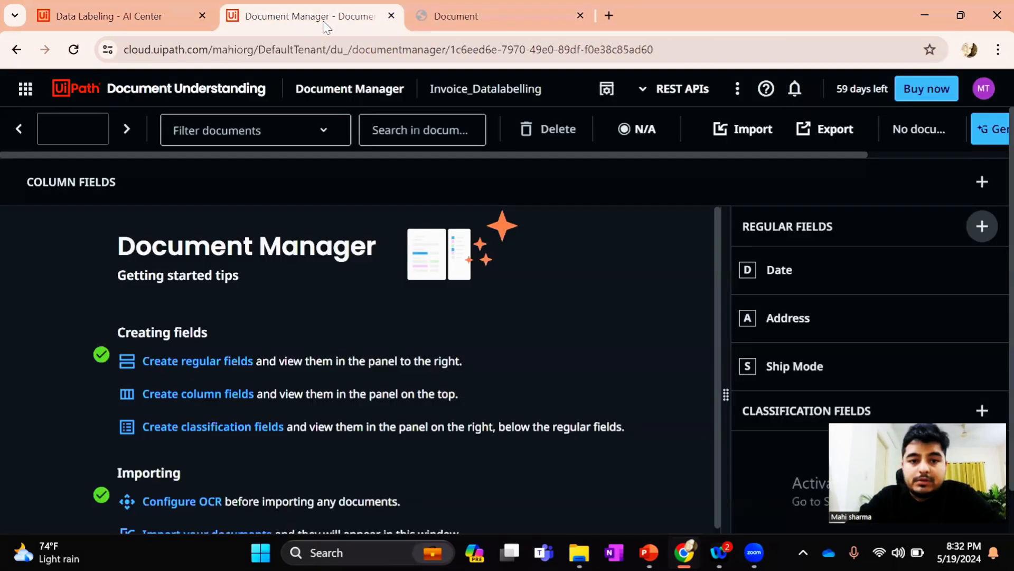
click(157, 394)
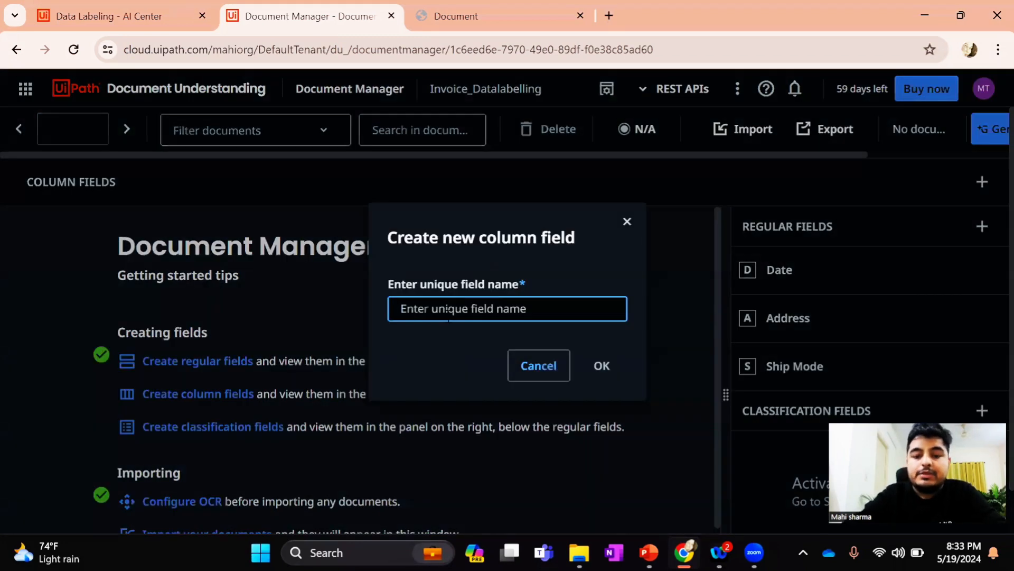
text(Item)
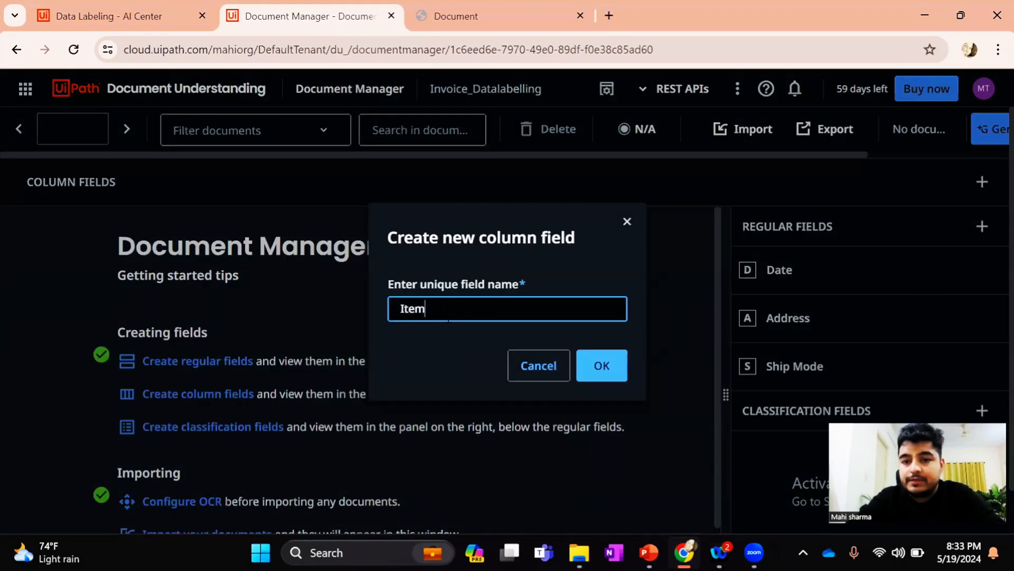
text( Name)
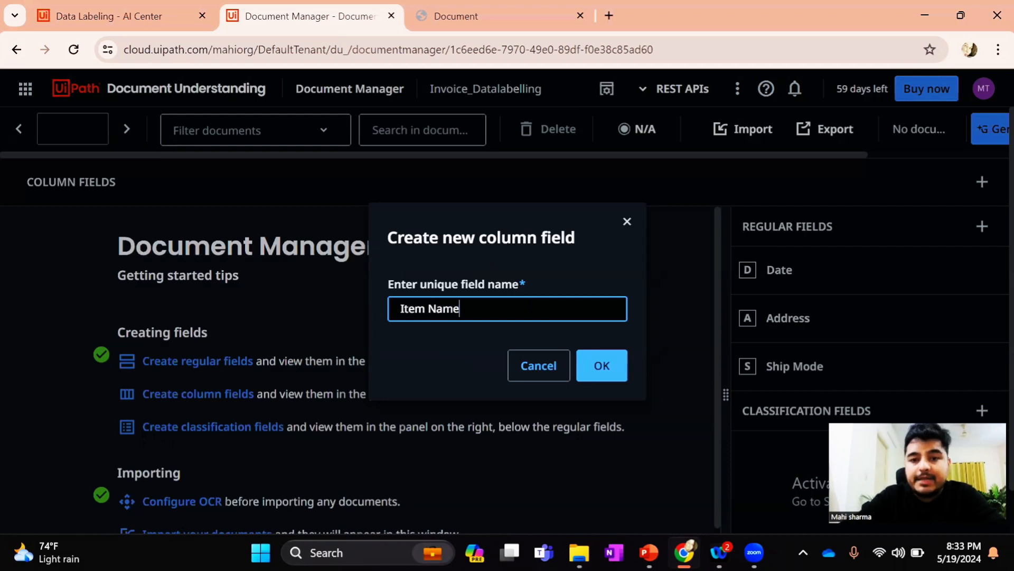
click(610, 364)
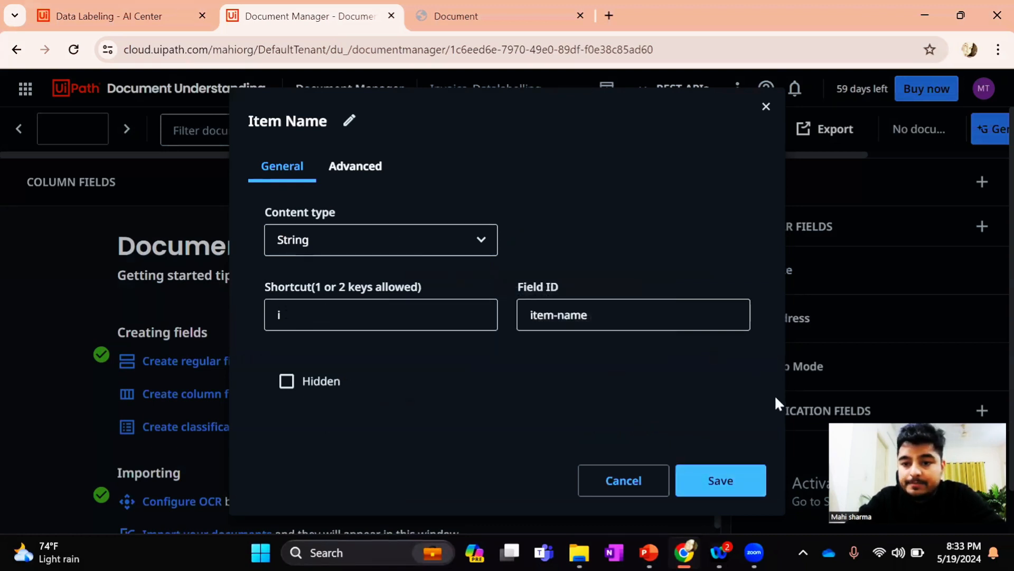
click(741, 474)
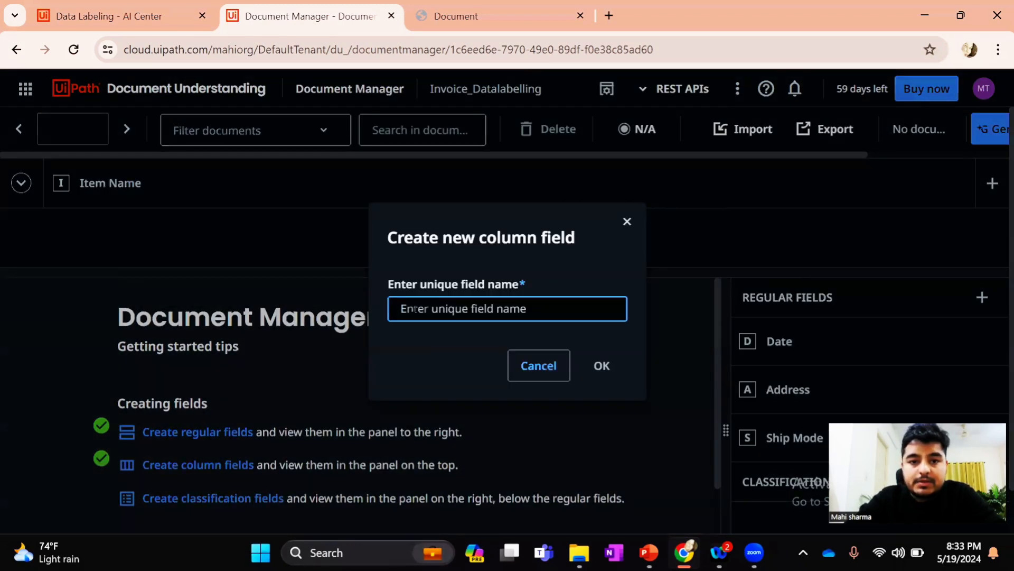
Add a second column field named Quantity with content type String and save it
text(Quantity)
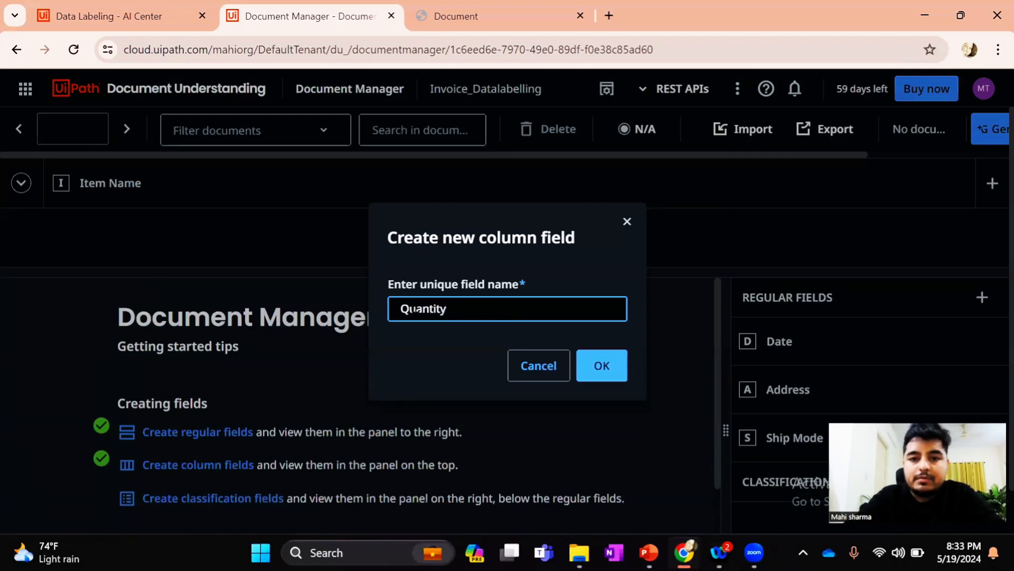
click(603, 367)
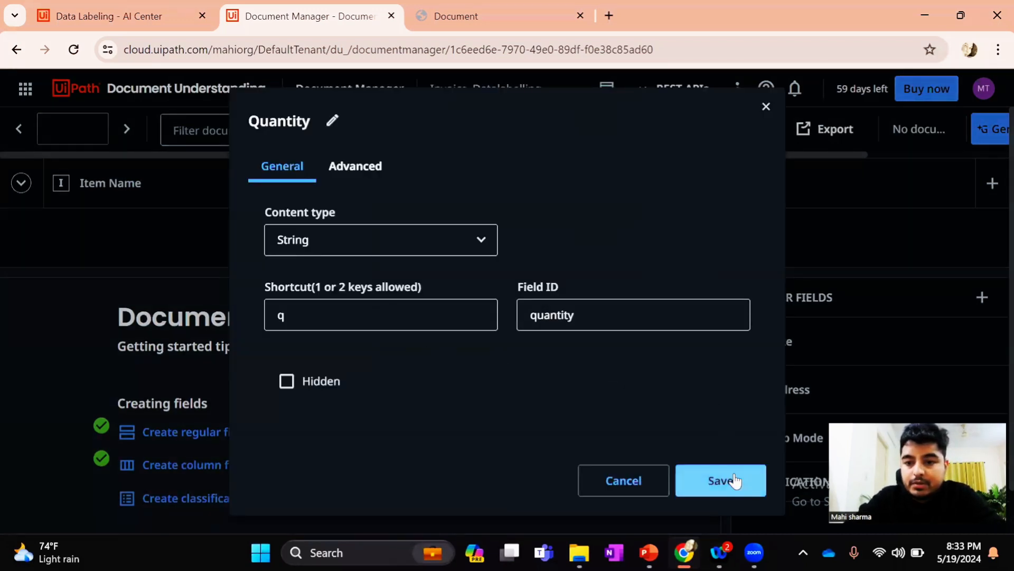
click(742, 480)
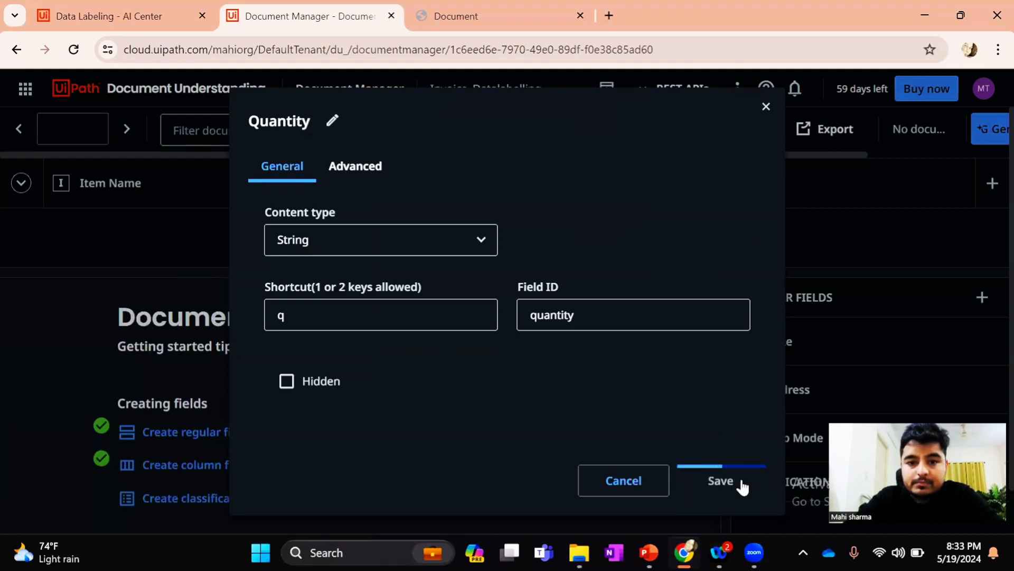
Check the next line-item column on the invoice PDF, and create and save a String column field named Rate
click(994, 185)
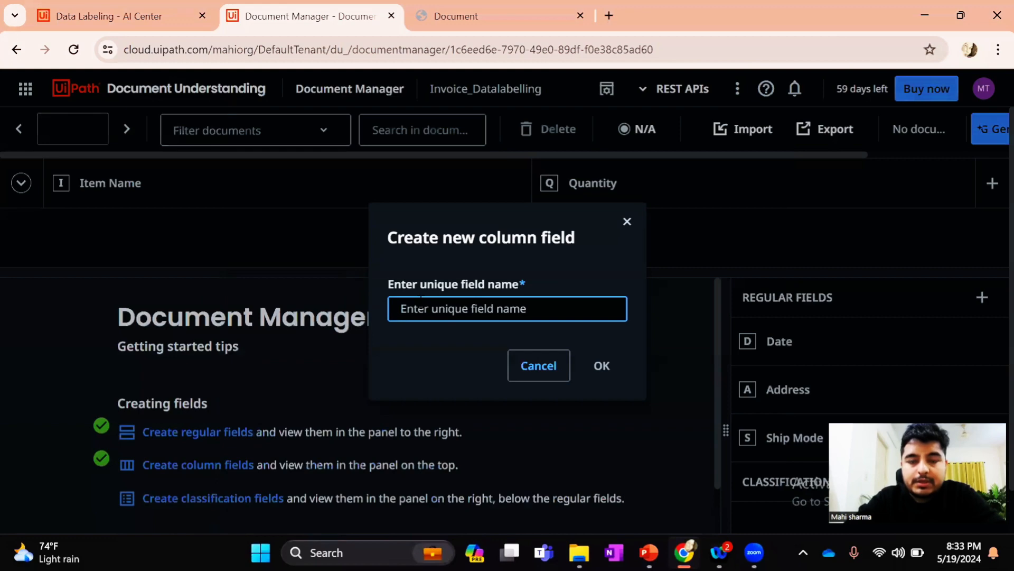
click(467, 21)
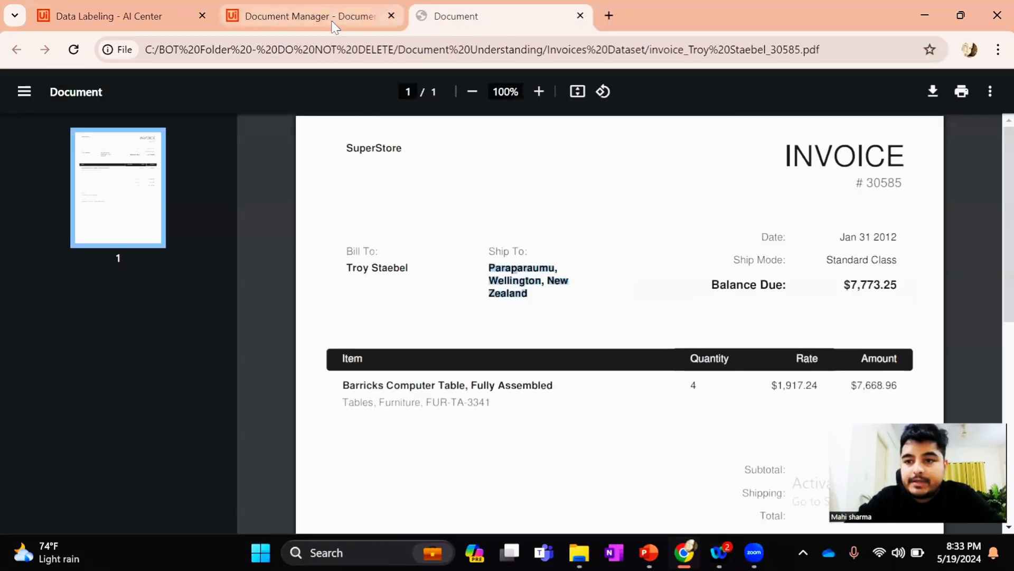
click(312, 16)
text(Rate)
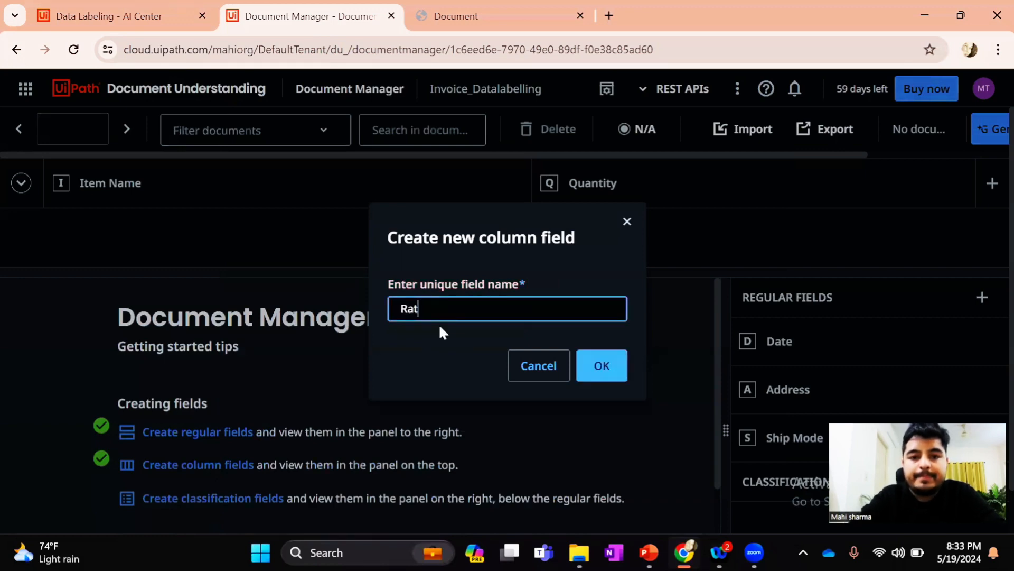
click(604, 366)
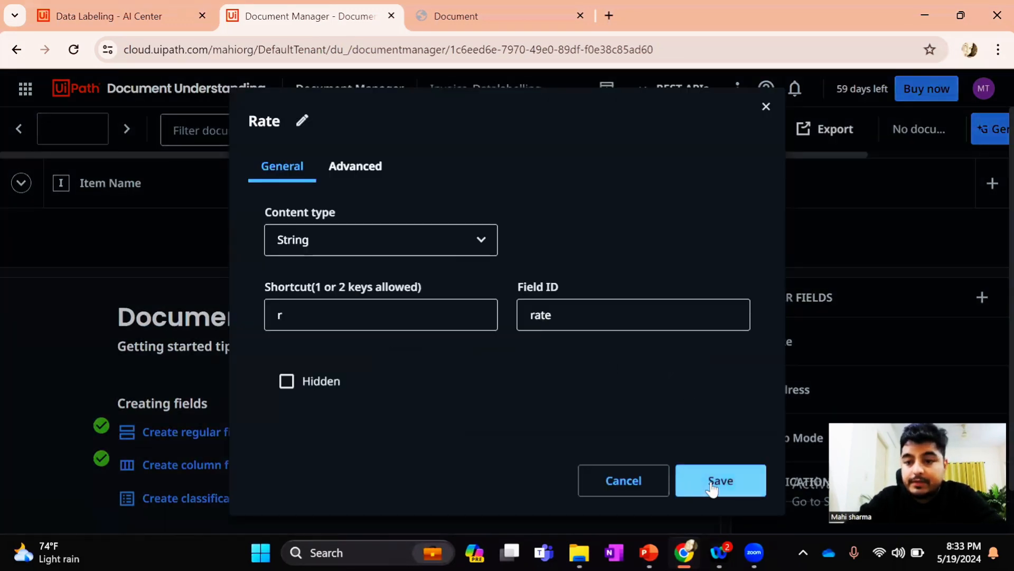
click(711, 482)
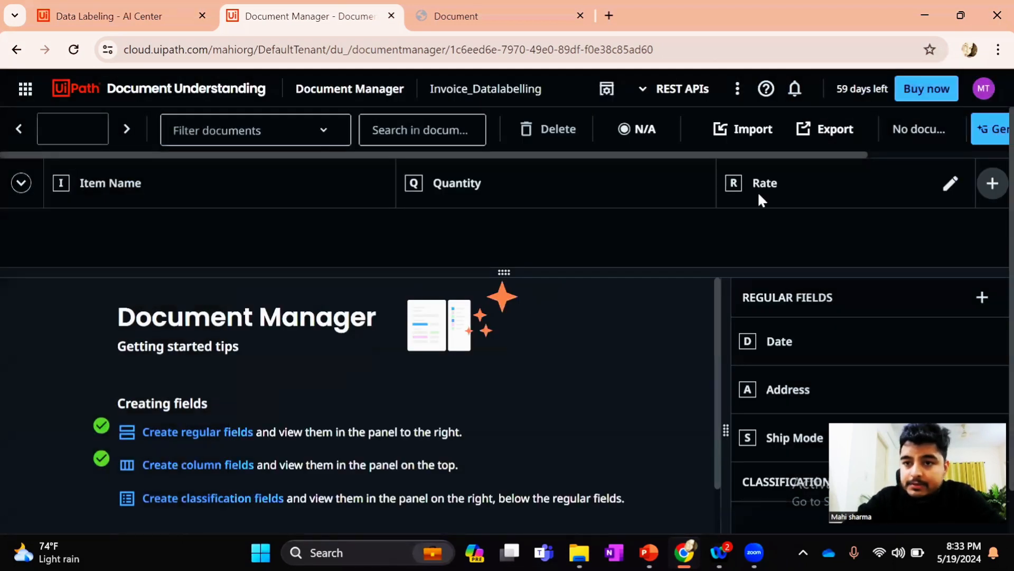
Create a column field named Amount, review the available content types, and save it as String
click(984, 196)
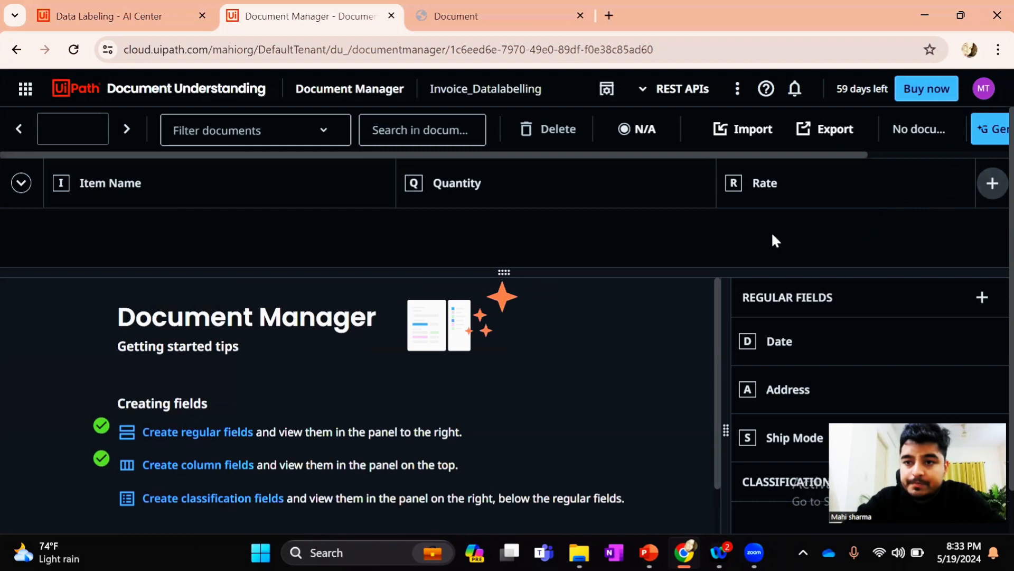
text(Amount)
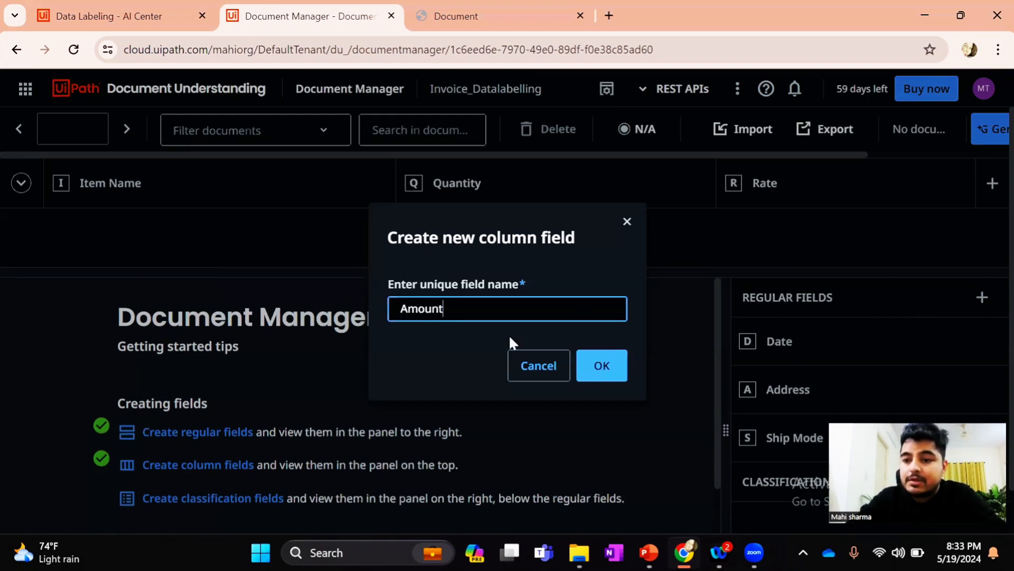
click(603, 366)
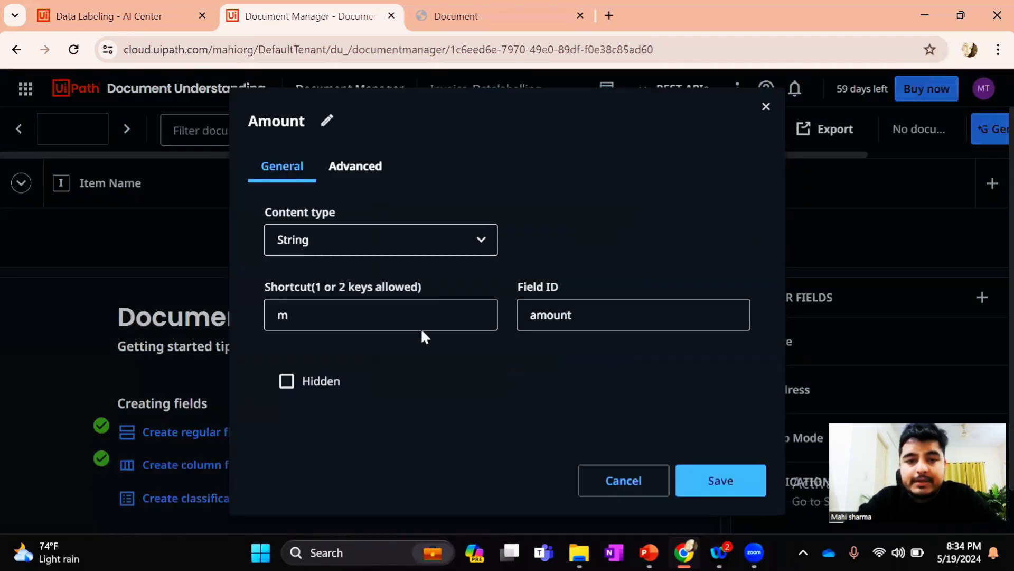
click(448, 246)
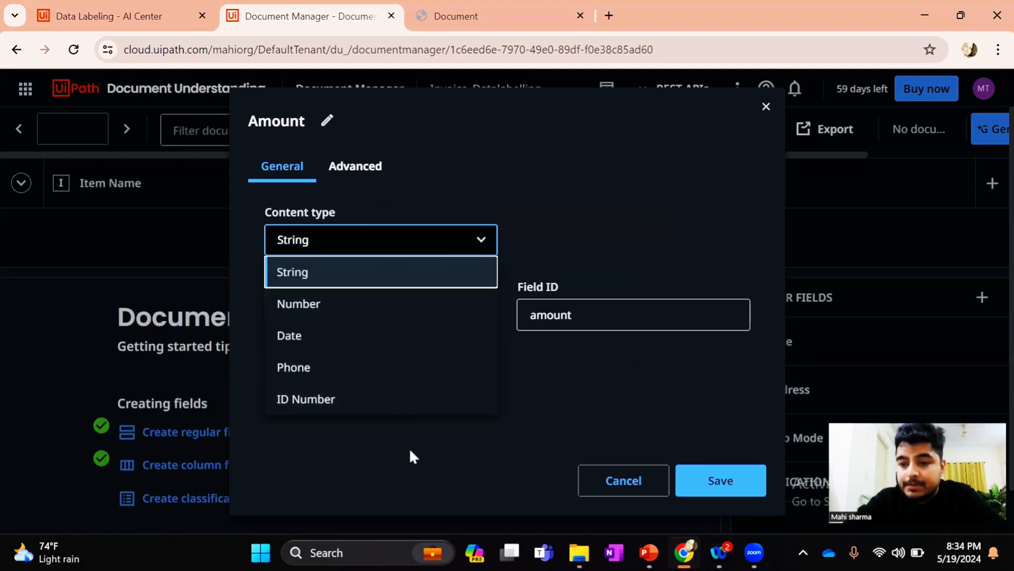
click(397, 436)
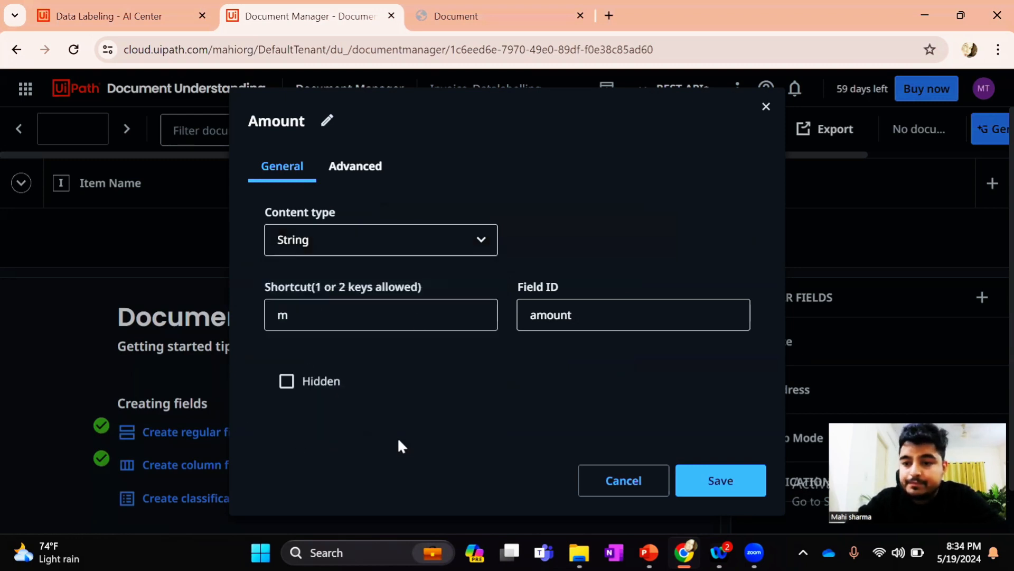
click(725, 494)
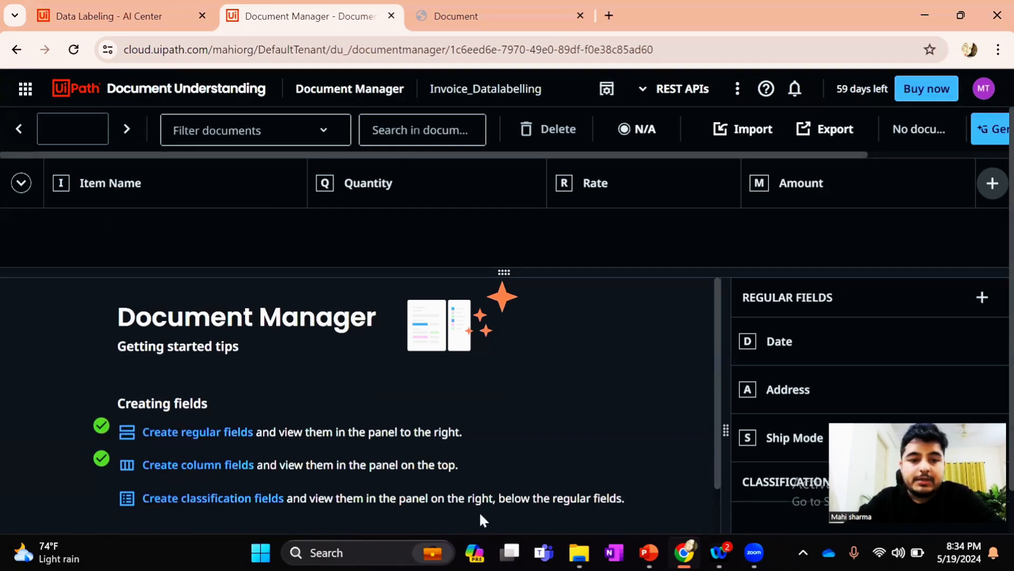
Start a document import from the Document Manager getting started tips and name the batch invoicebatch1
scroll(417, 421, down, 3)
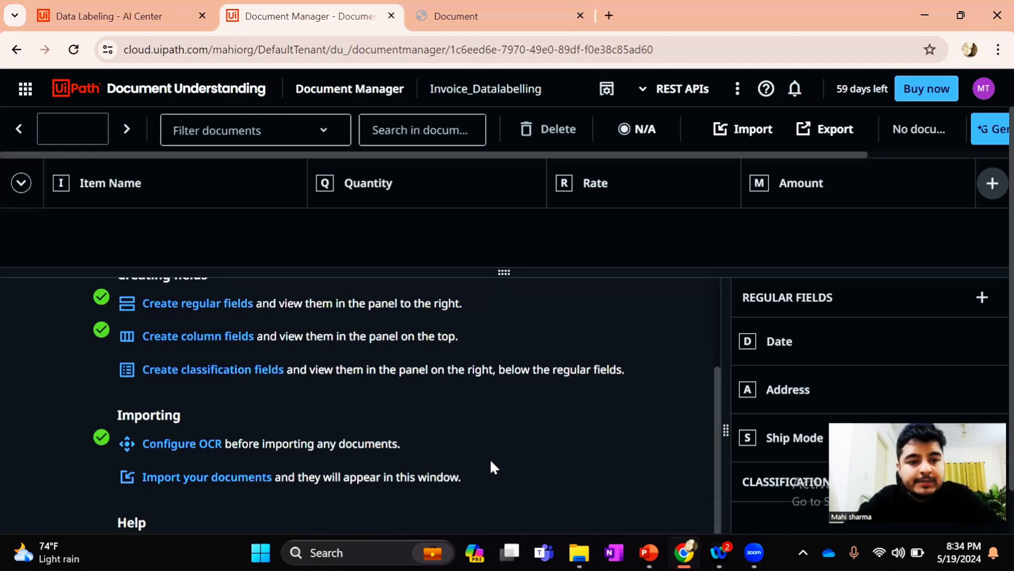
scroll(491, 461, down, 1)
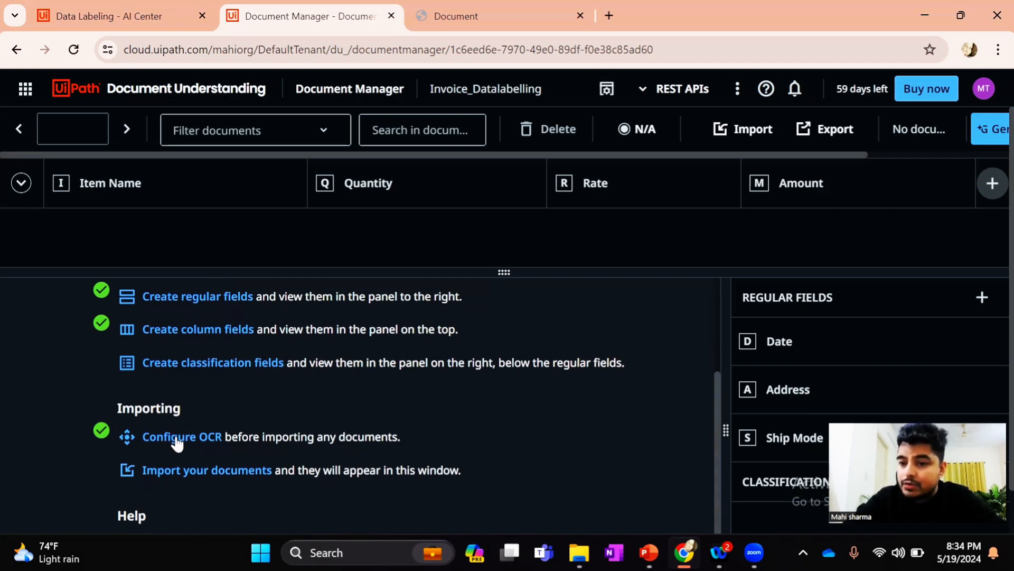
click(203, 474)
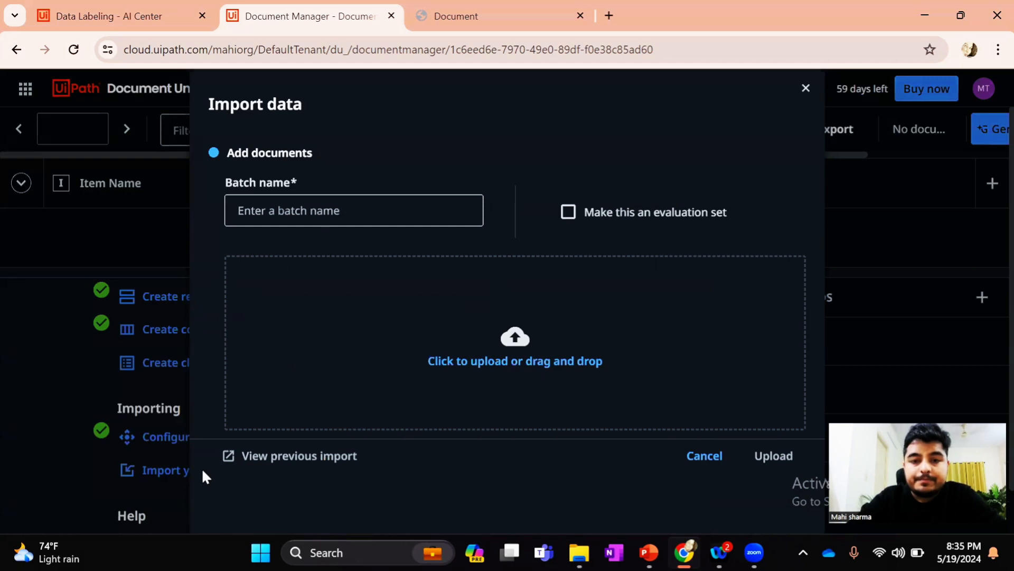
click(313, 216)
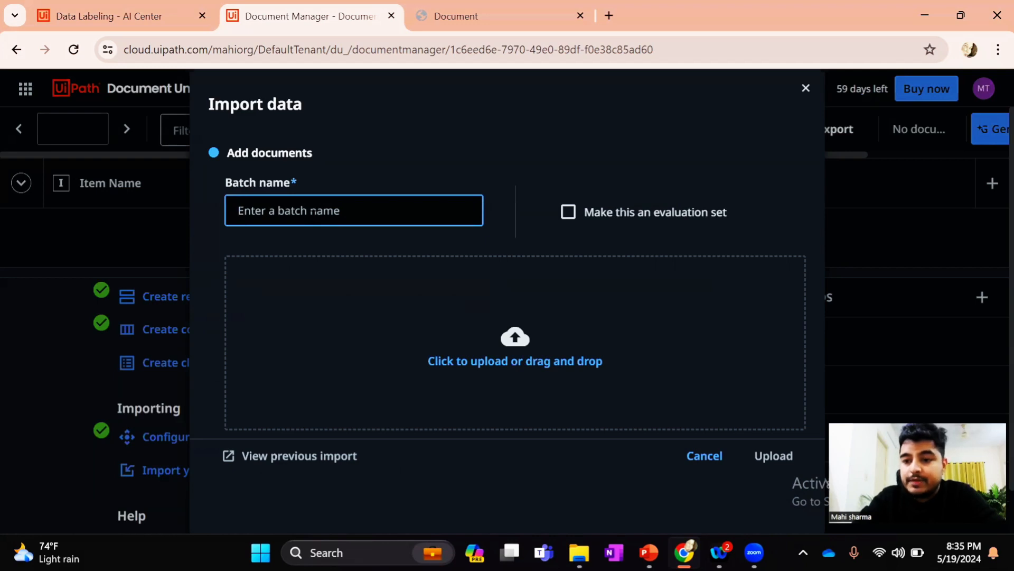
text(invoi)
text(c)
key(BackSpace)
text(cebatch1)
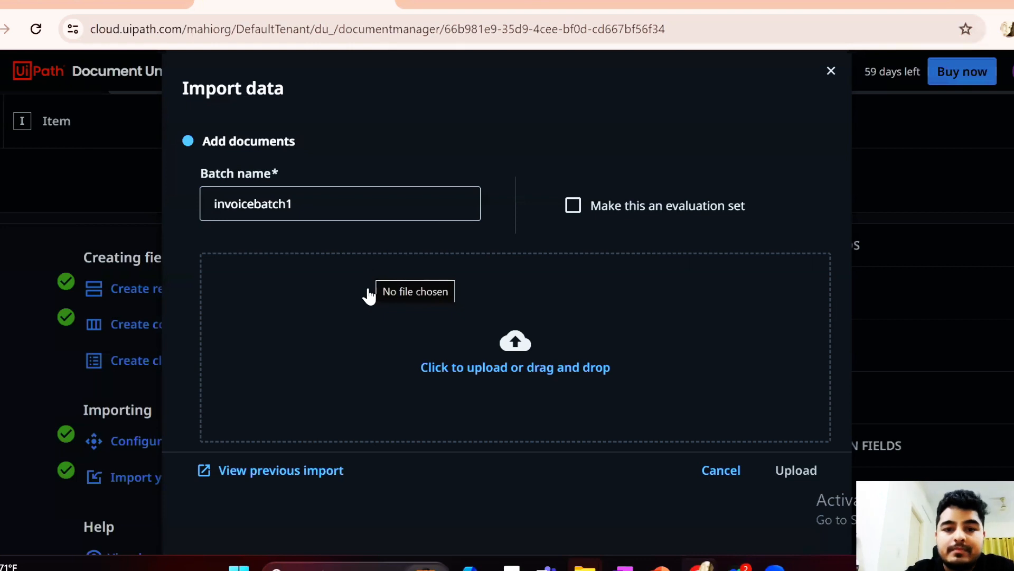
Add all PDF invoices from the Invoices Dataset folder to the import batch and review the file list
click(442, 368)
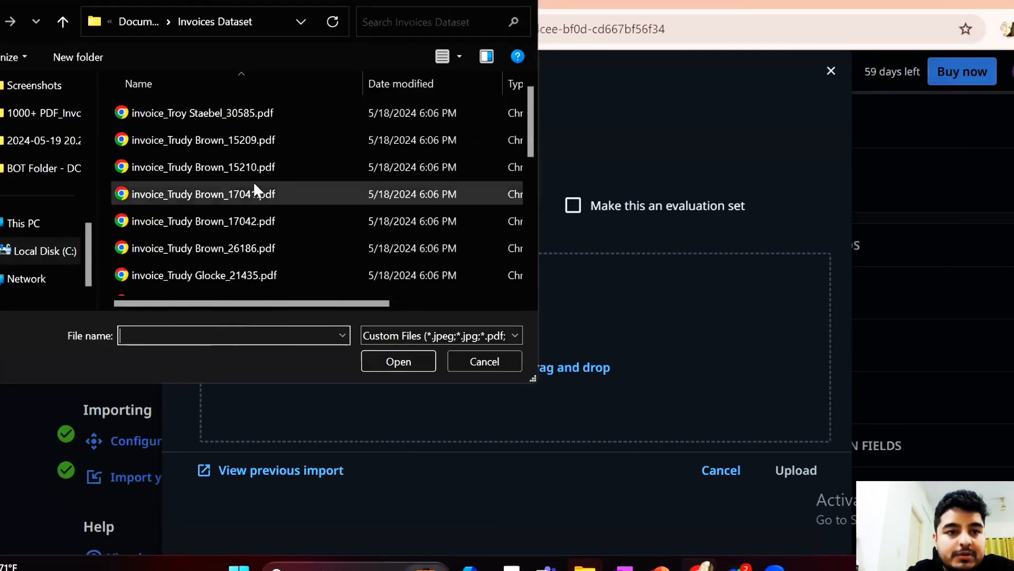
click(210, 119)
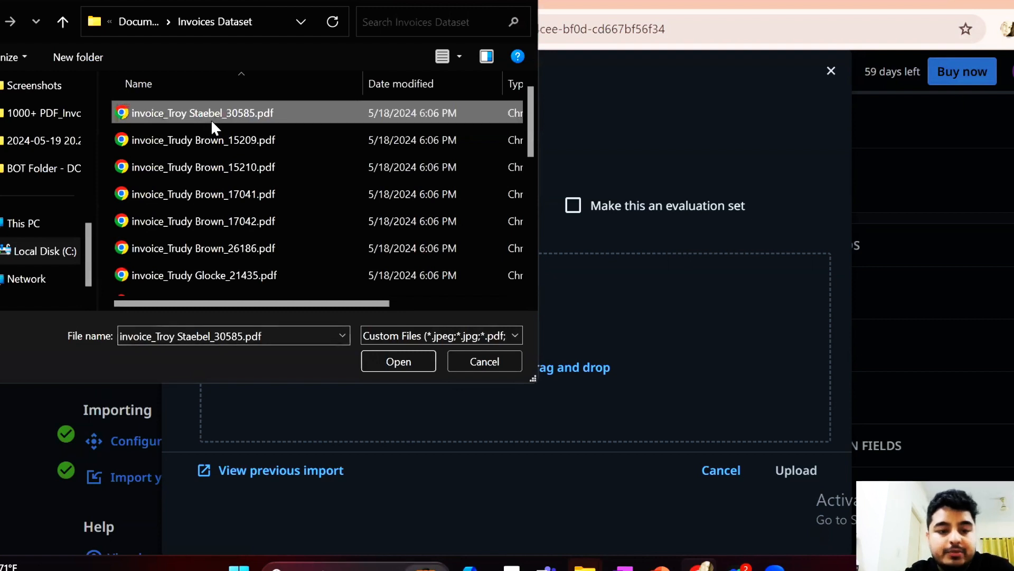
key(ctrl+a)
scroll(366, 210, down, 10)
scroll(365, 211, down, 2)
click(394, 366)
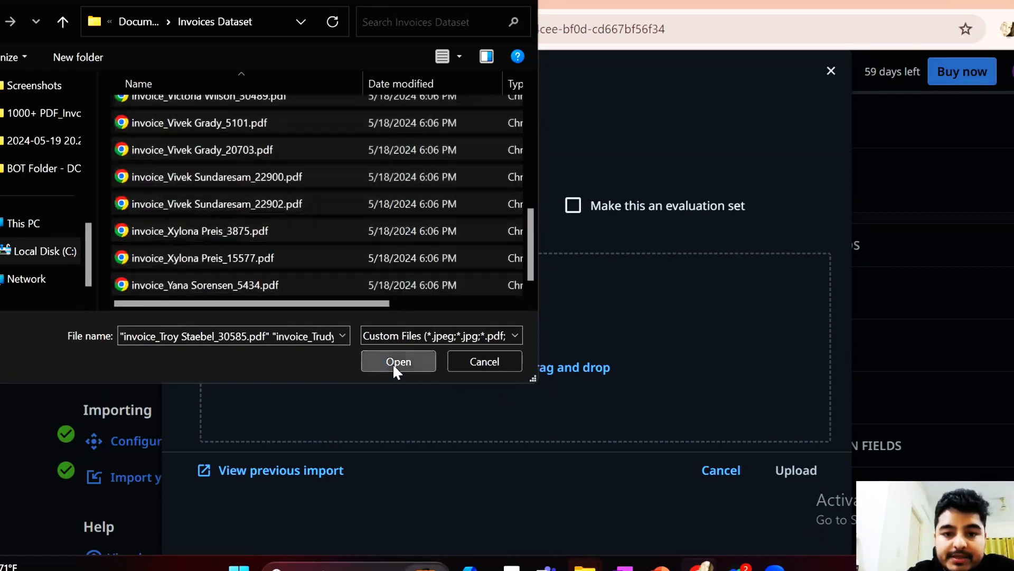
scroll(528, 354, down, 10)
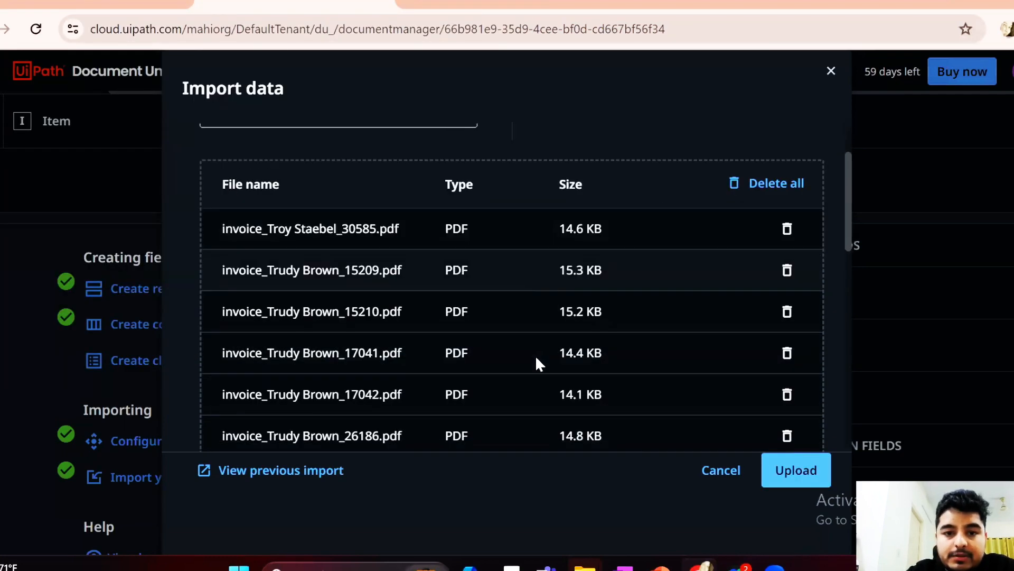
scroll(396, 226, up, 6)
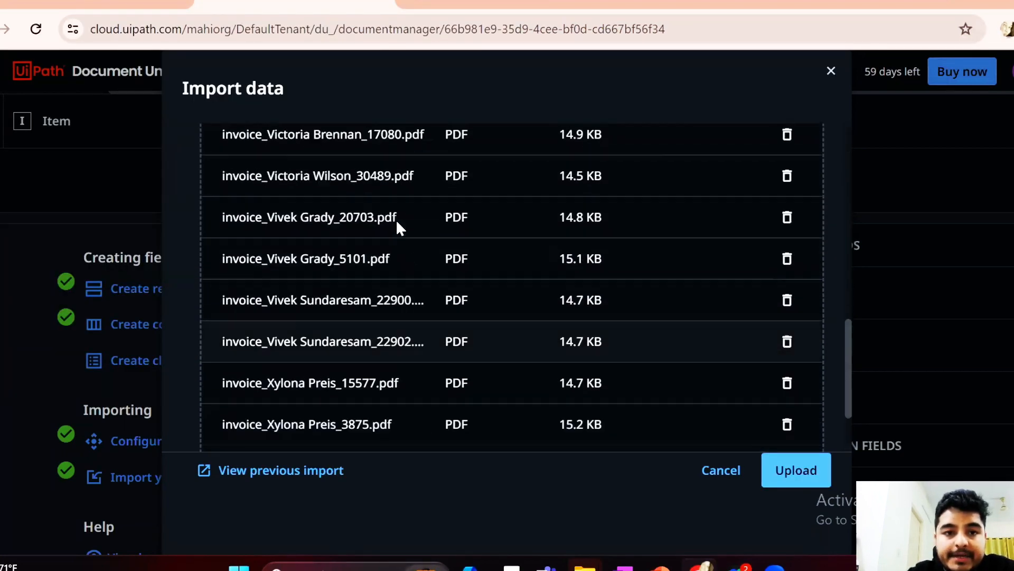
scroll(448, 287, up, 5)
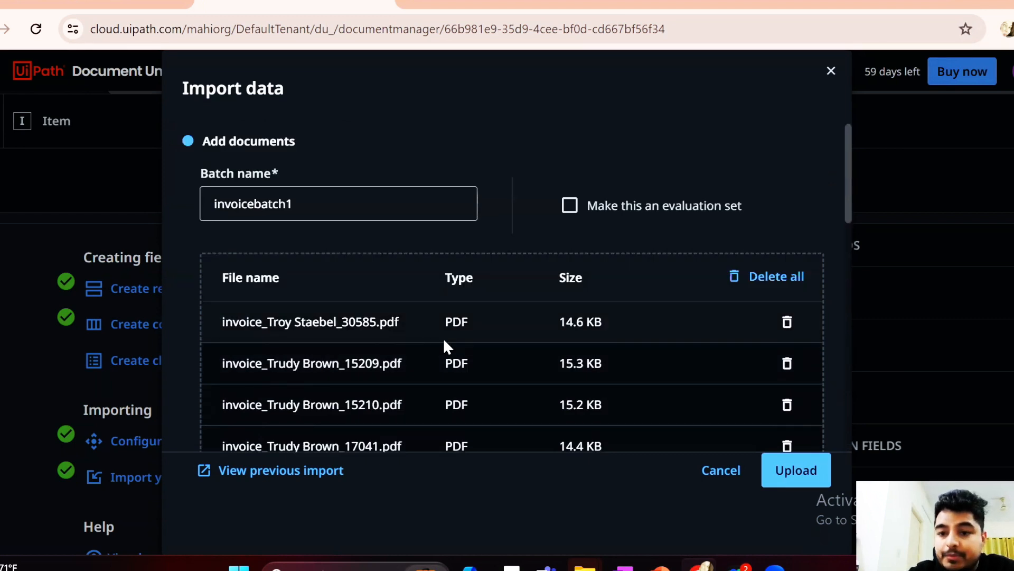
Upload the selected invoices, import them into the labeling session, and close the import status
click(798, 470)
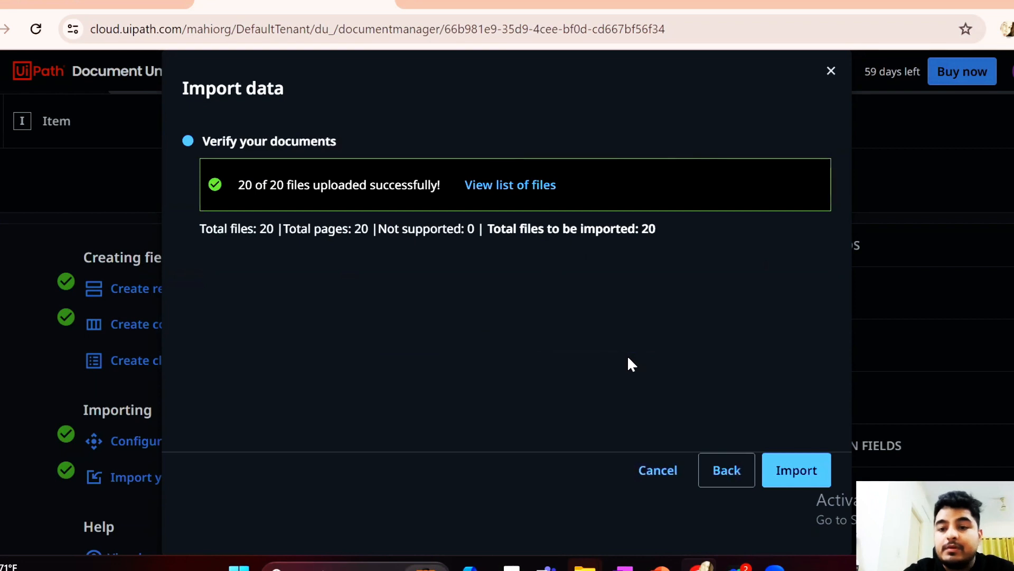
click(813, 481)
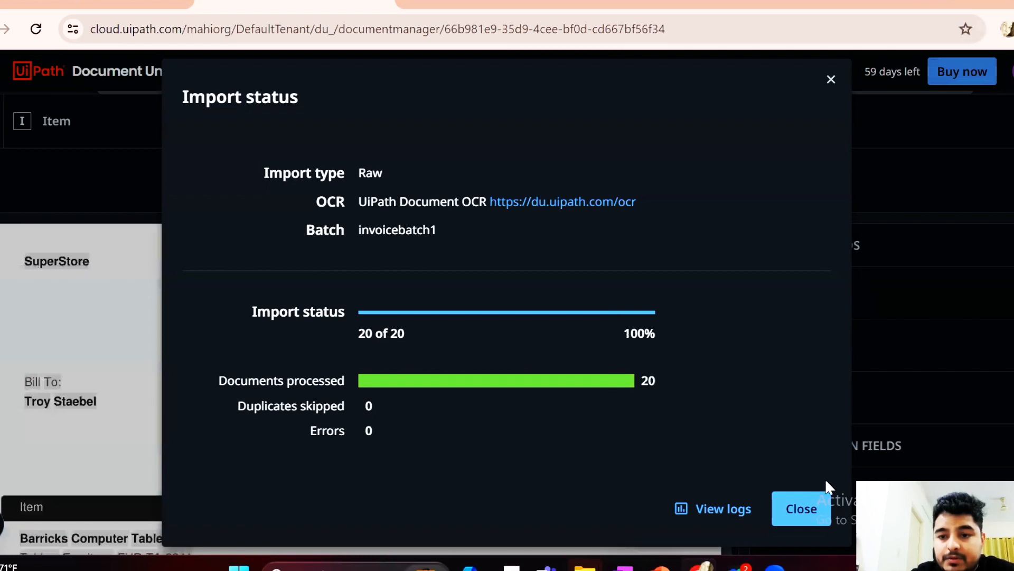
click(802, 506)
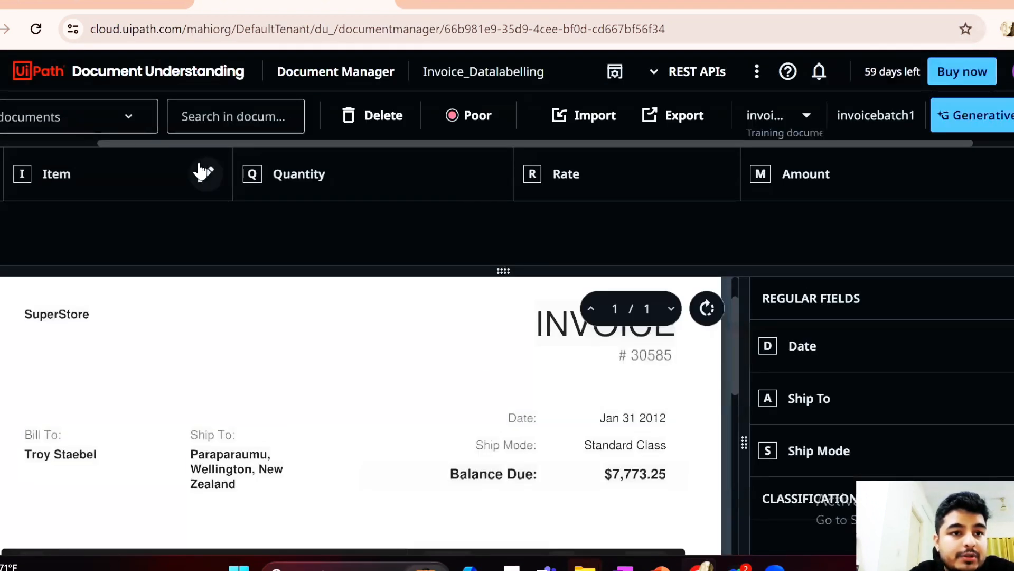
Label the invoice date Jan 31 2012 on the first document as the Date field
drag(117, 143, 0, 144)
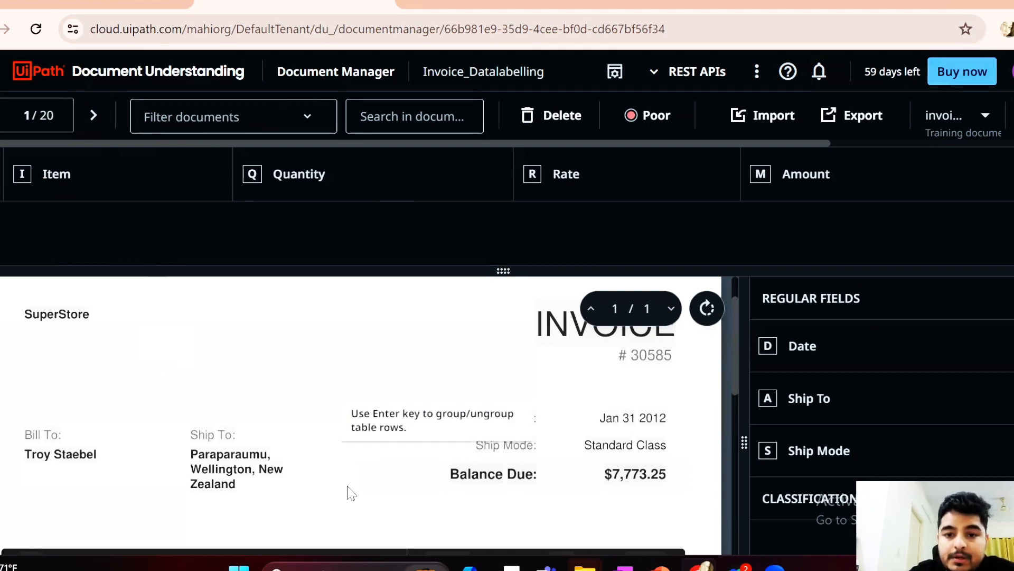
scroll(324, 355, down, 1)
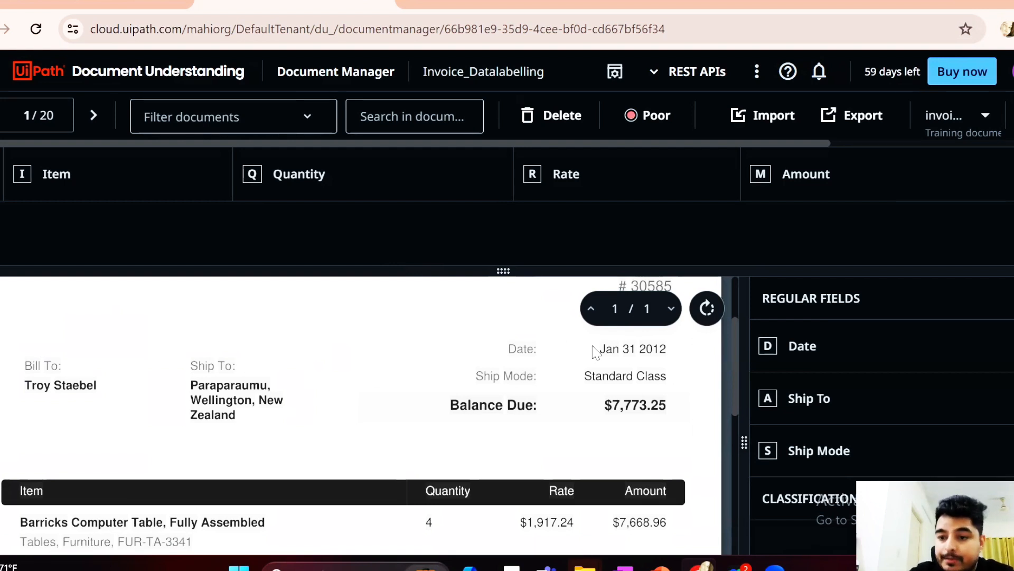
drag(594, 351, 681, 364)
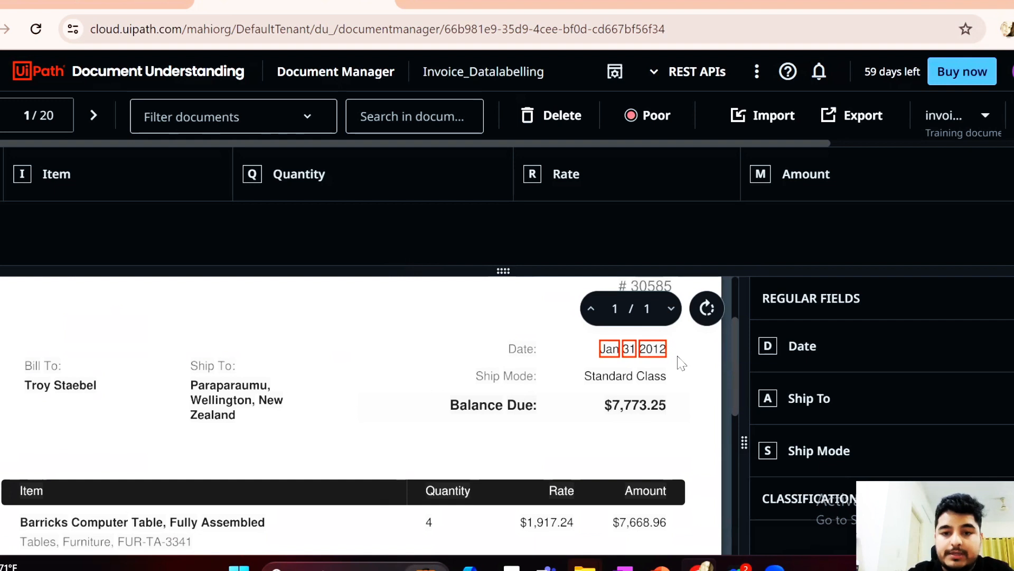
key(d)
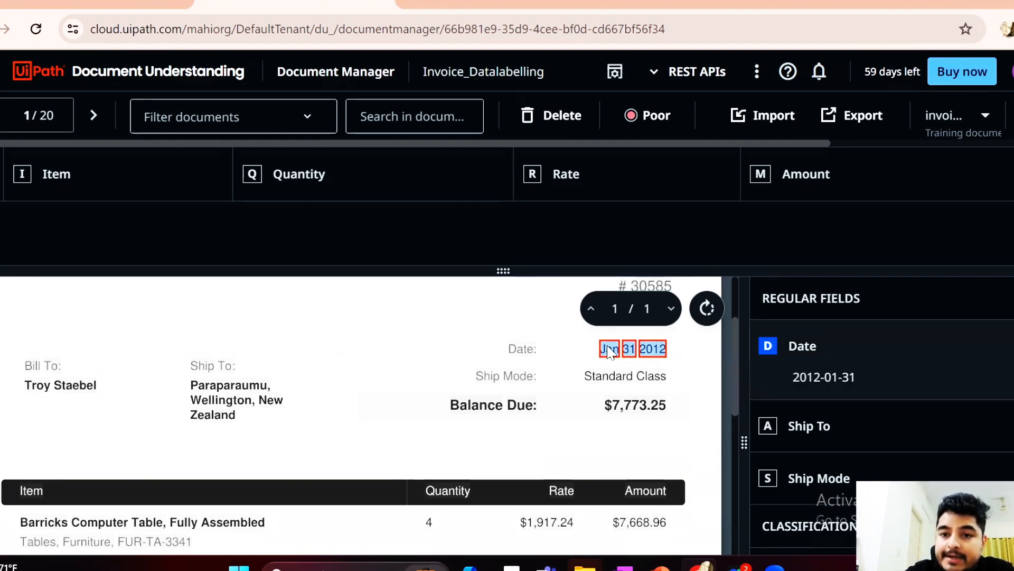
click(769, 348)
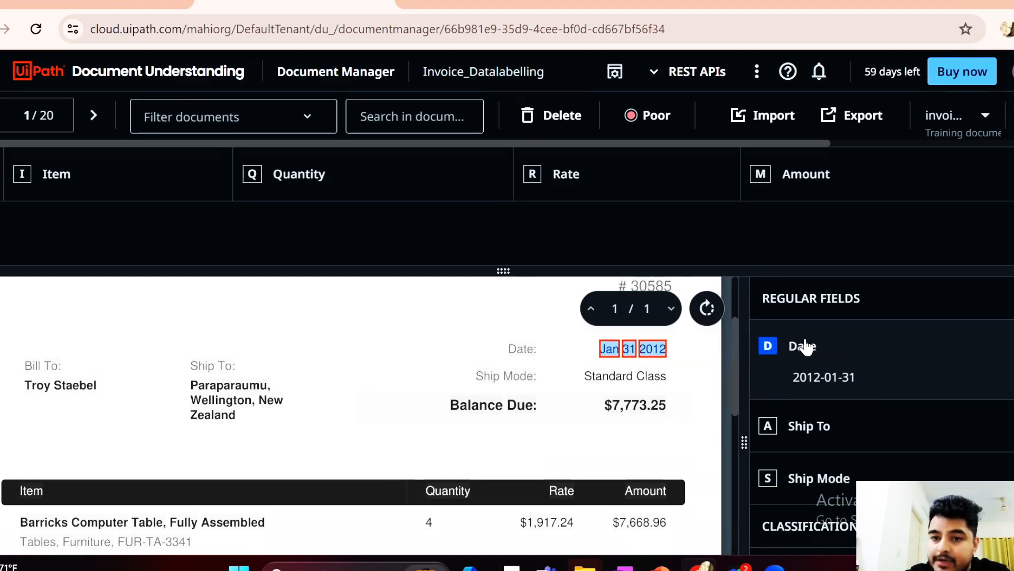
Label Standard Class as the Ship Mode field and the full shipping address as the Ship To field
drag(576, 373, 670, 389)
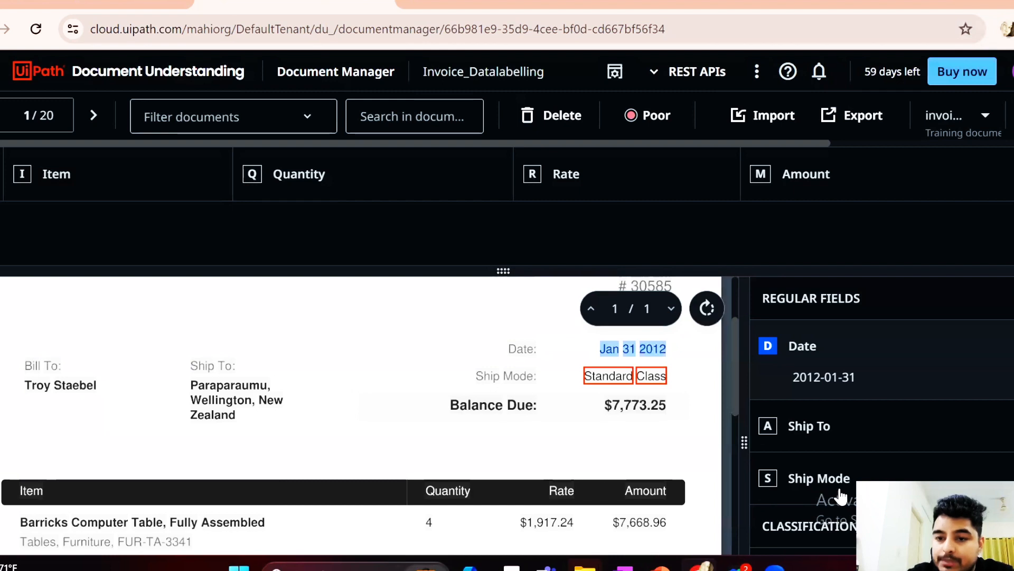
click(768, 479)
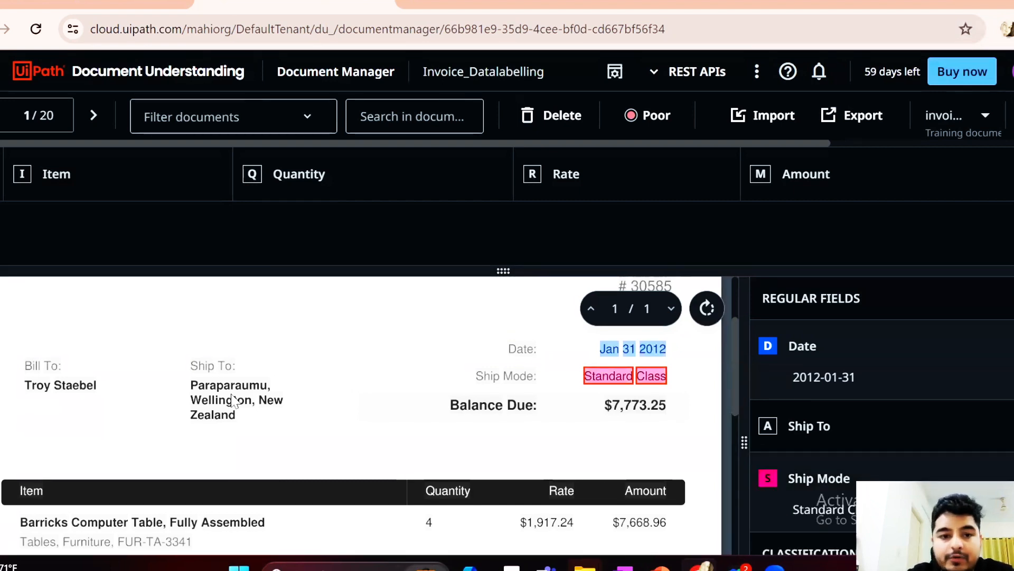
drag(181, 383, 298, 425)
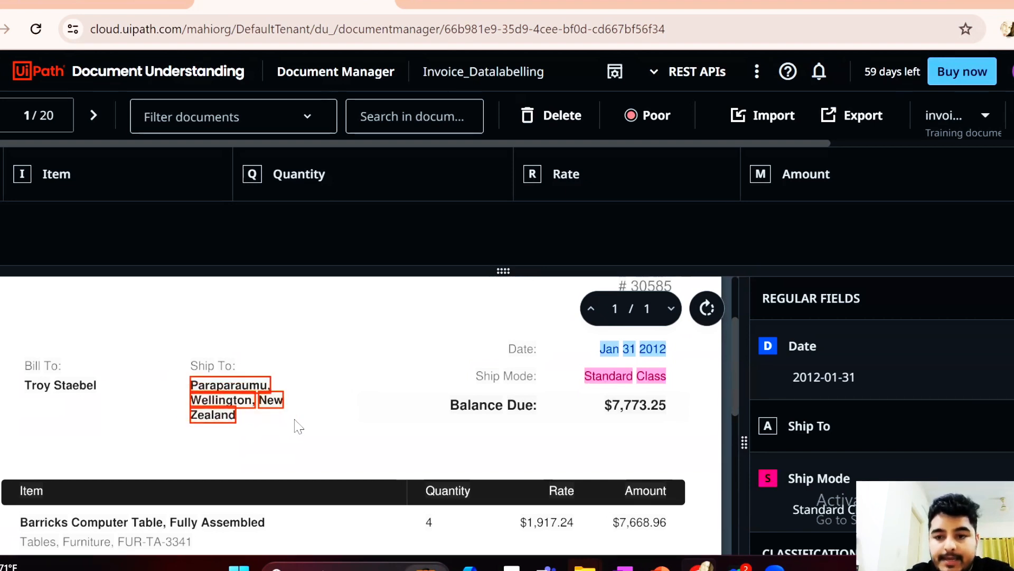
key(a)
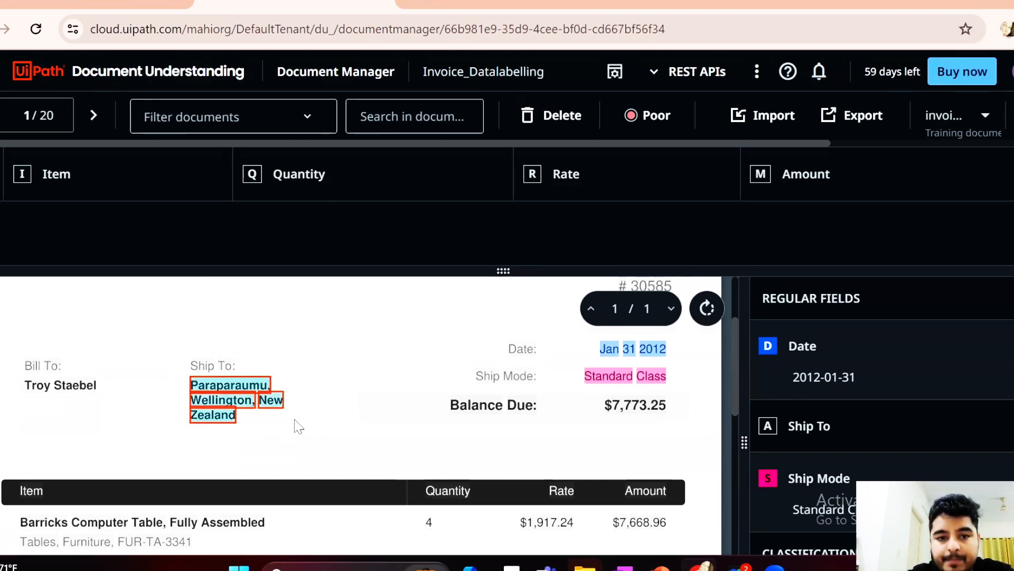
In the line-item table, label Barricks Computer Table, Fully Assembled as Item and 4 as Quantity
scroll(317, 424, down, 2)
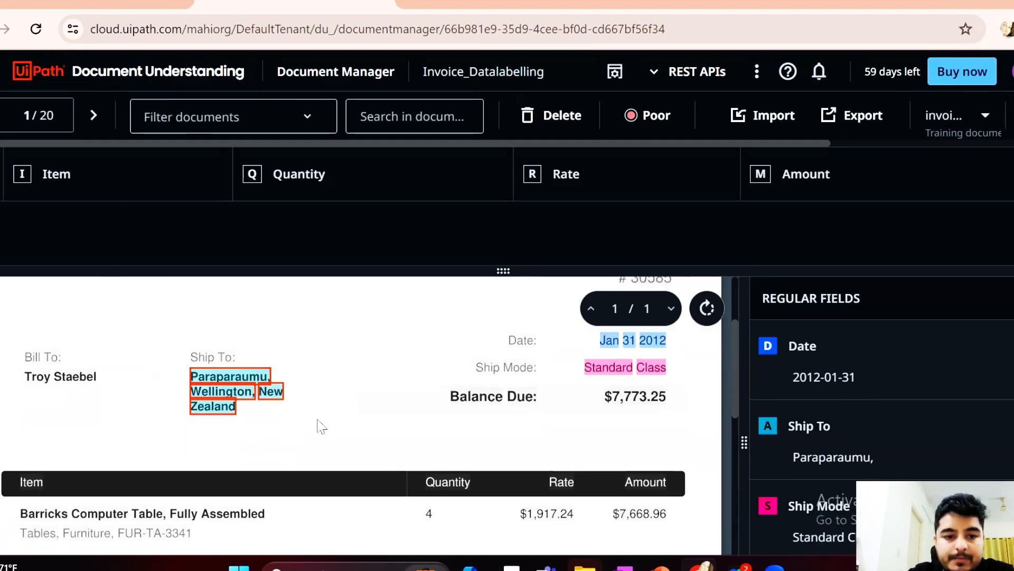
drag(12, 433, 271, 441)
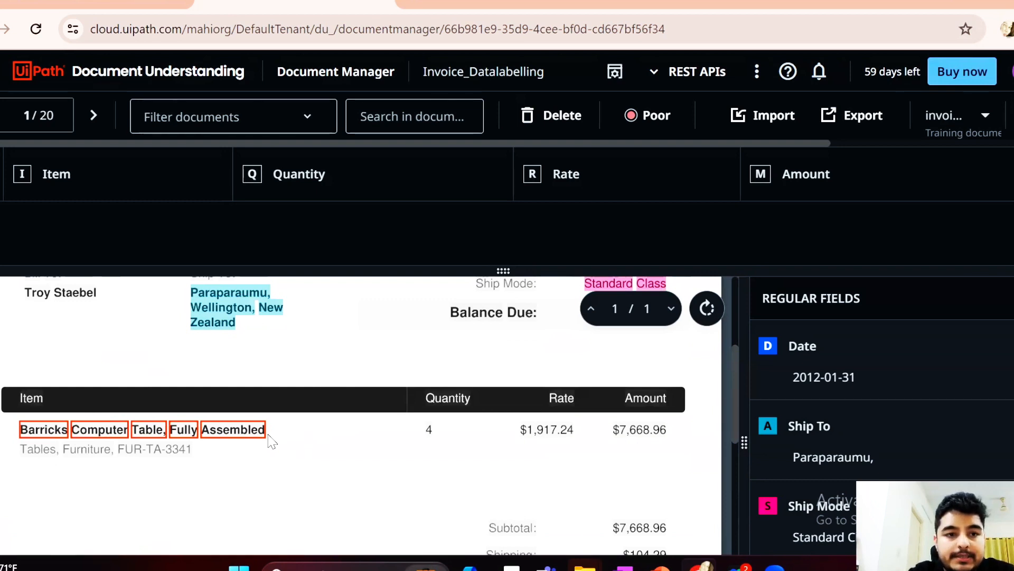
key(i)
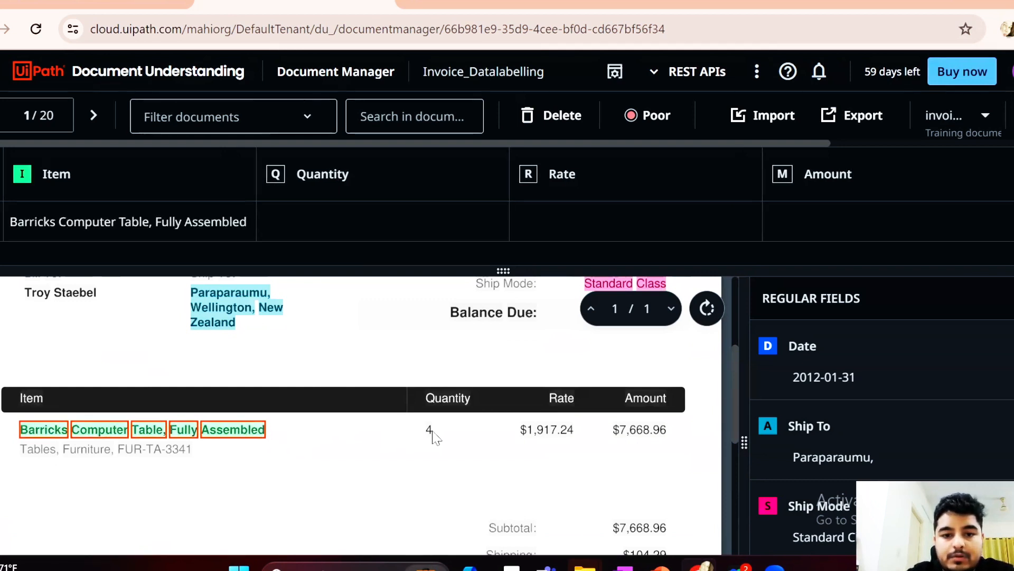
click(431, 431)
click(429, 430)
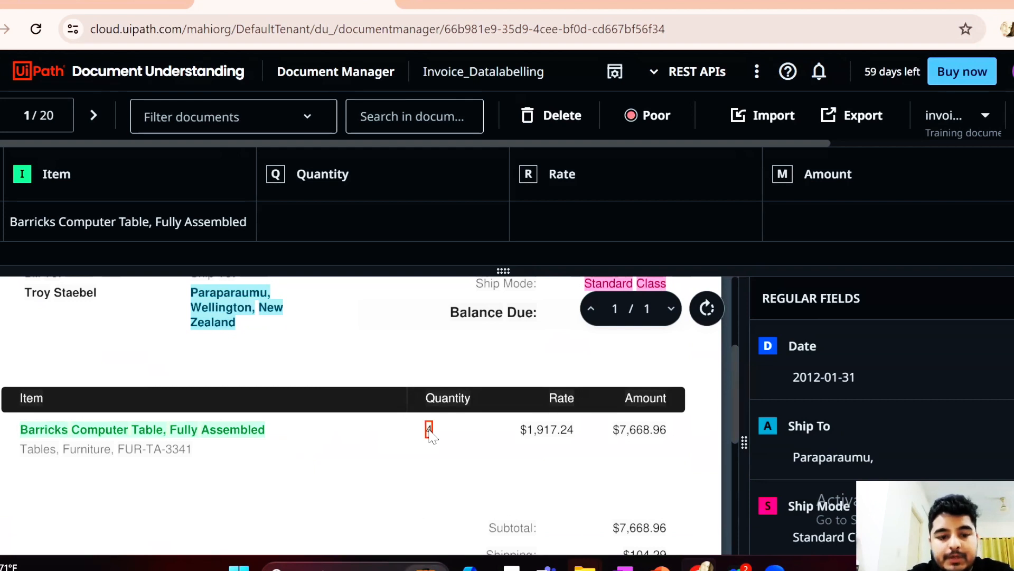
key(q)
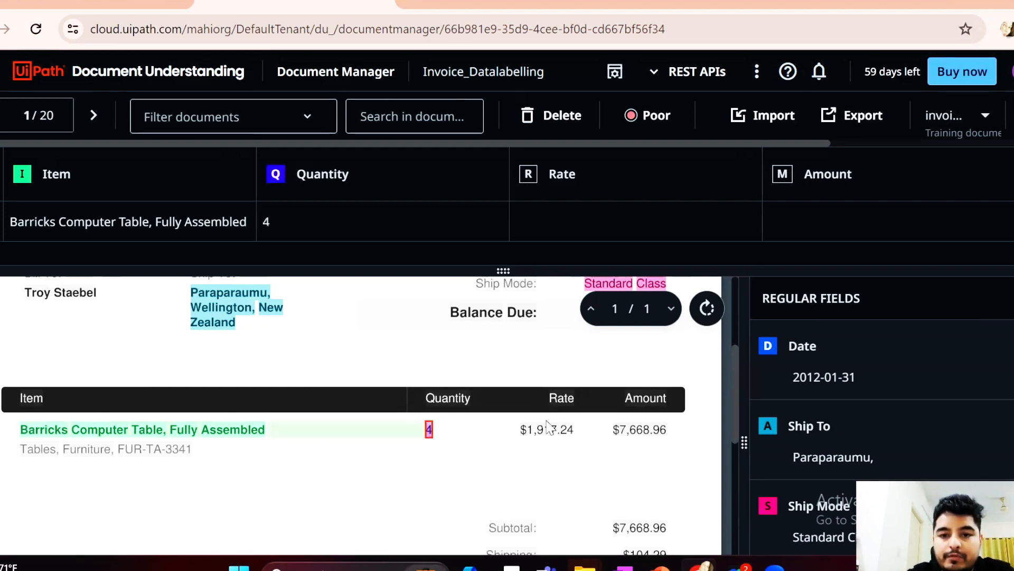
Label $1,917.24 as Rate and the line item's $7,668.96 as Amount, and check the rest of the invoice
click(549, 430)
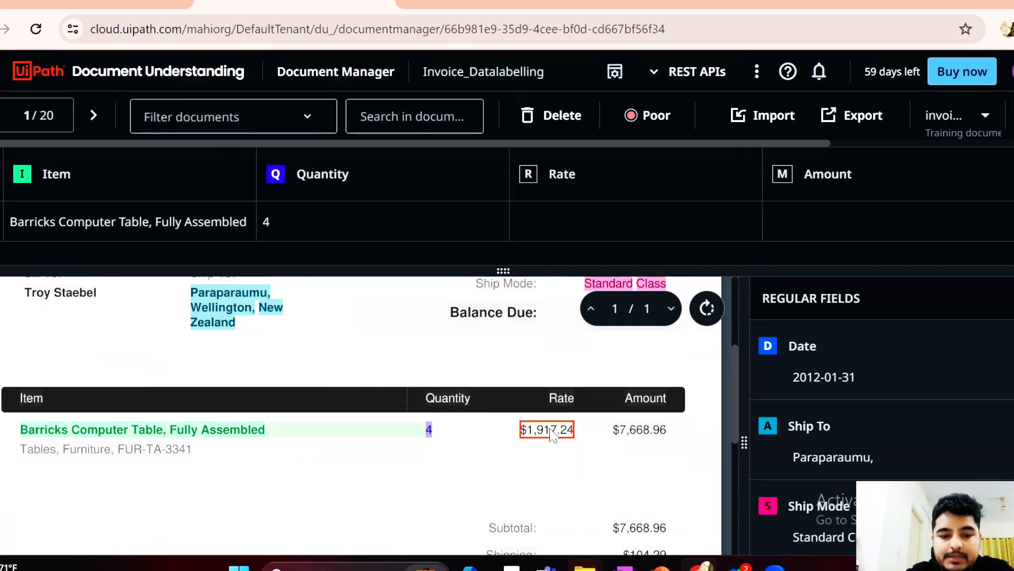
key(r)
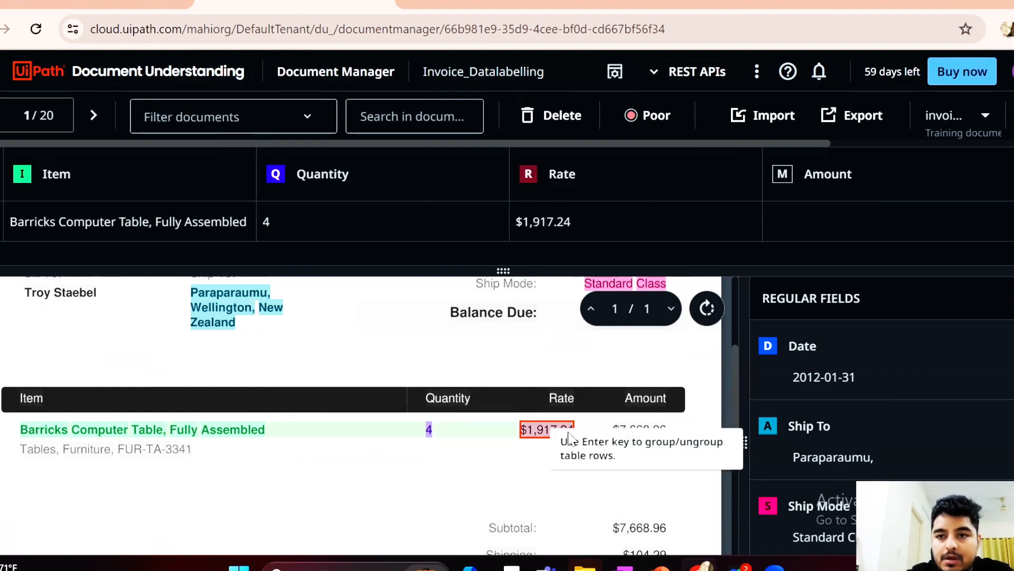
click(626, 422)
click(630, 430)
key(m)
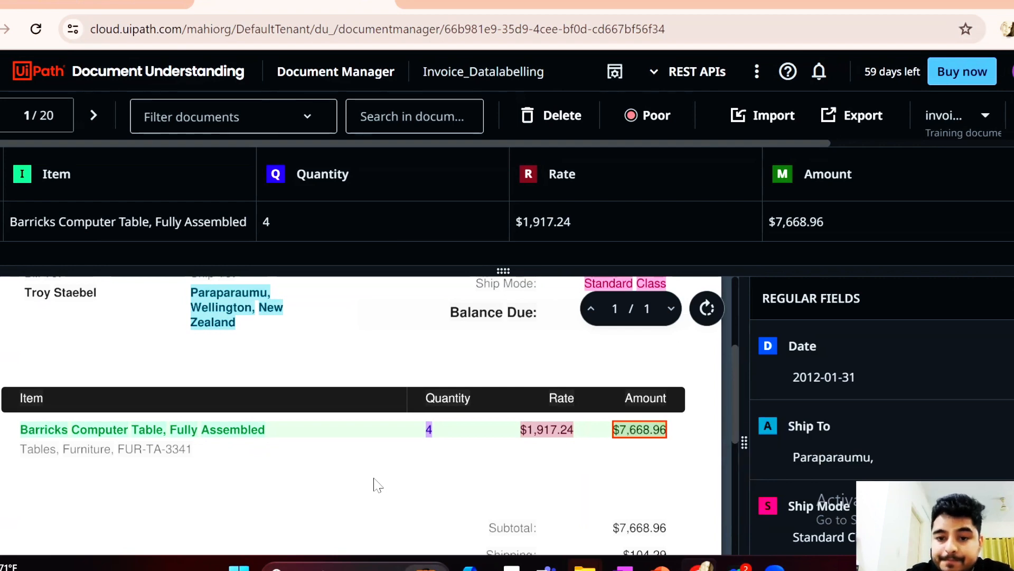
scroll(376, 484, up, 3)
scroll(376, 484, down, 5)
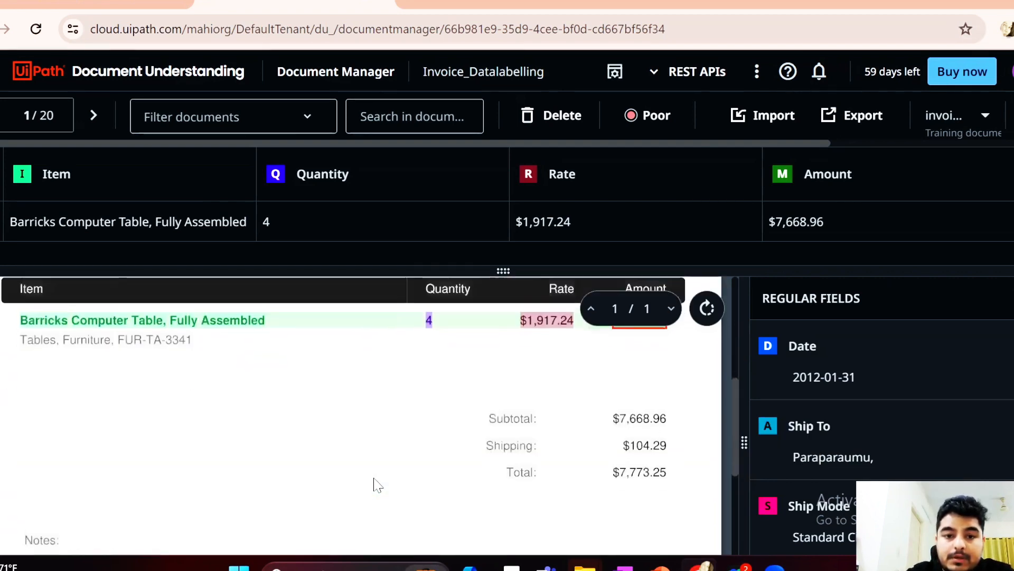
Go to the second invoice and predict all its fields with Generative Predict
click(97, 112)
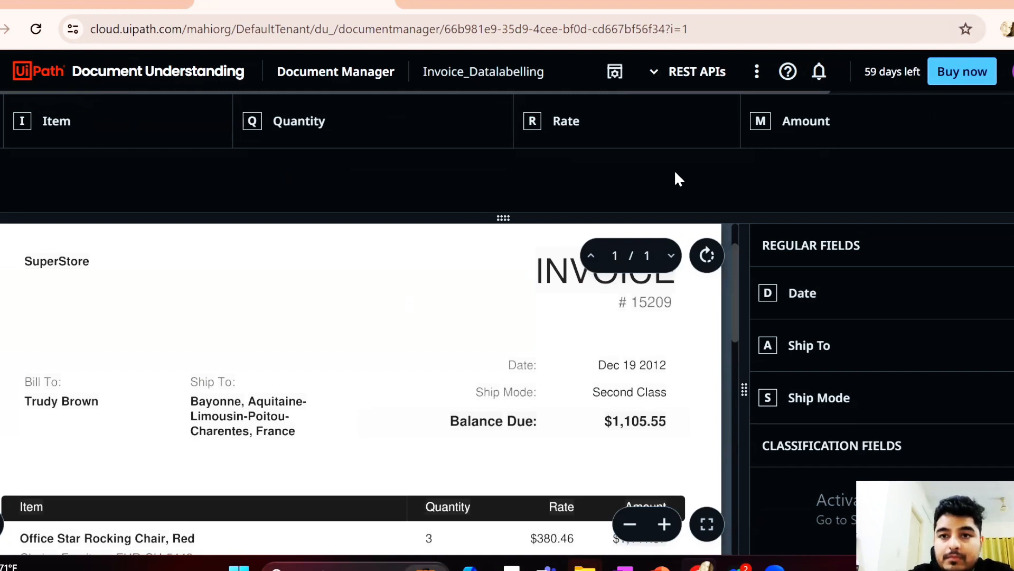
scroll(787, 131, right, 5)
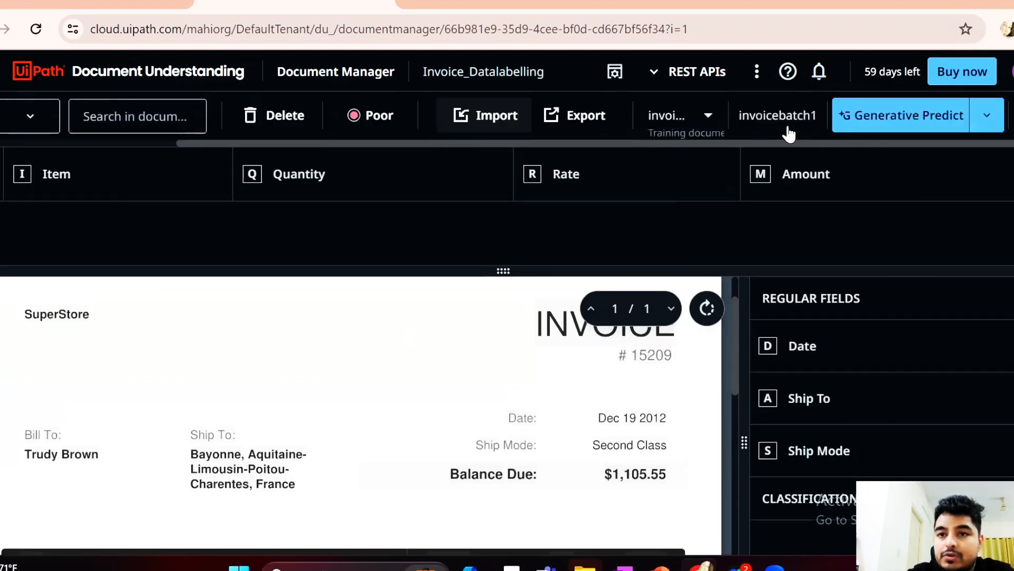
click(876, 116)
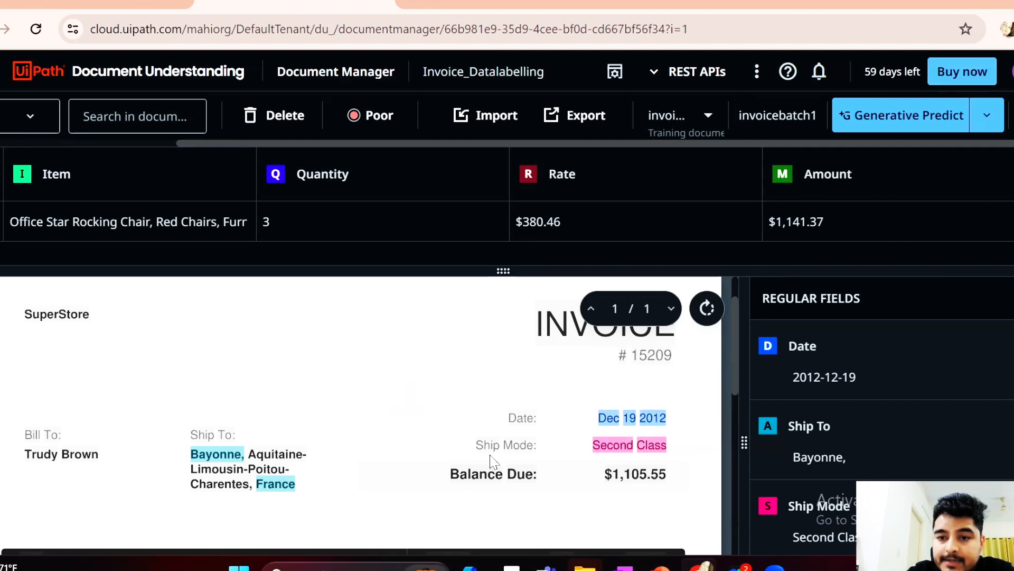
On the second invoice, clear the predicted Ship To label and label the full shipping address as Ship To
scroll(602, 518, down, 1)
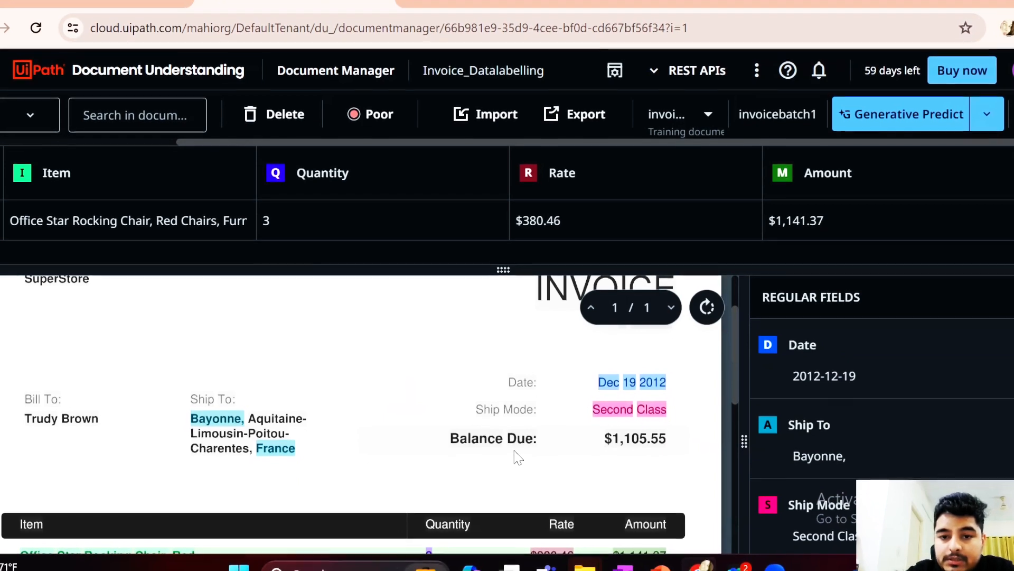
scroll(808, 470, down, 1)
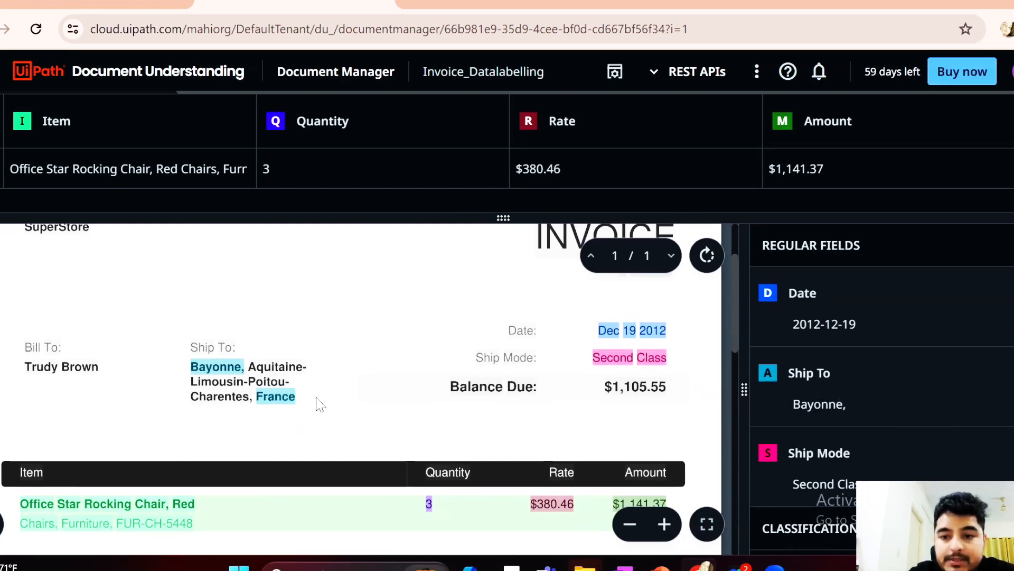
drag(320, 404, 197, 371)
key(Delete)
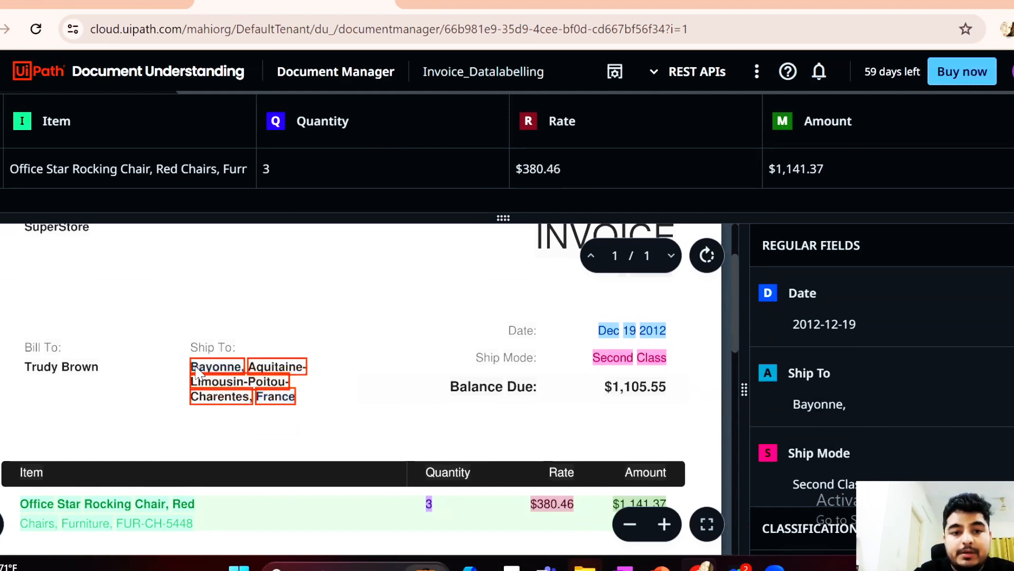
click(317, 398)
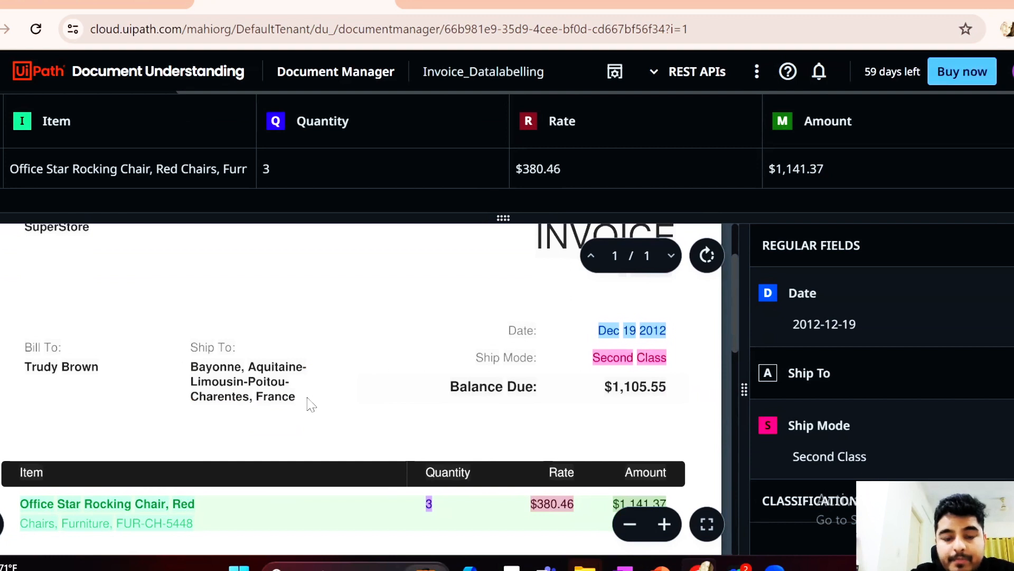
drag(309, 405, 196, 376)
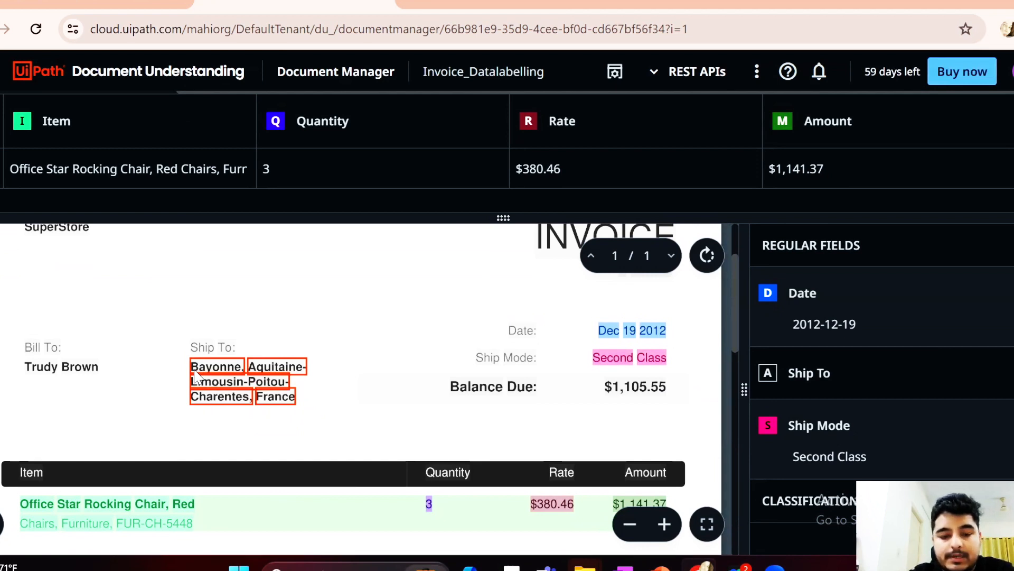
key(a)
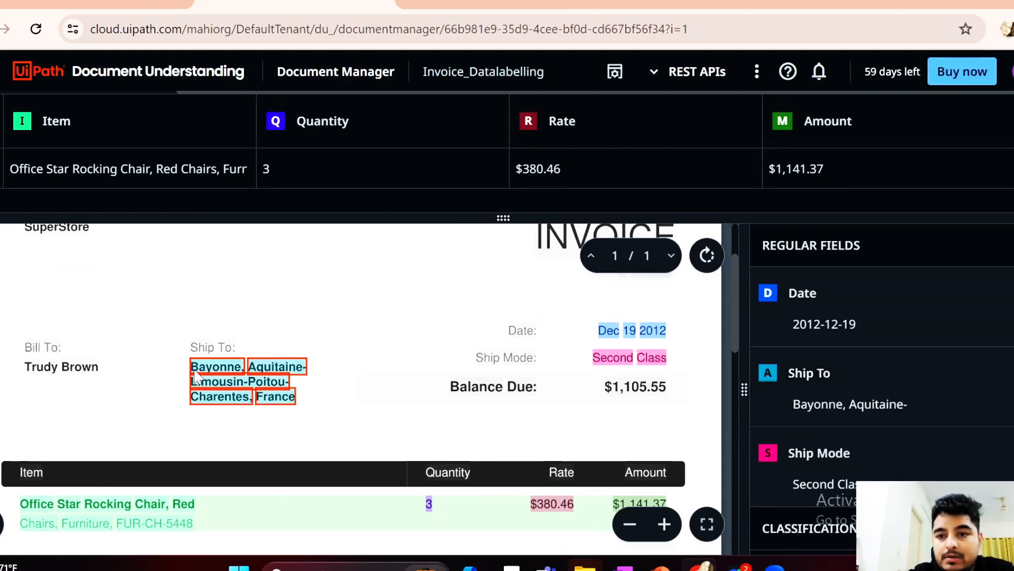
click(377, 402)
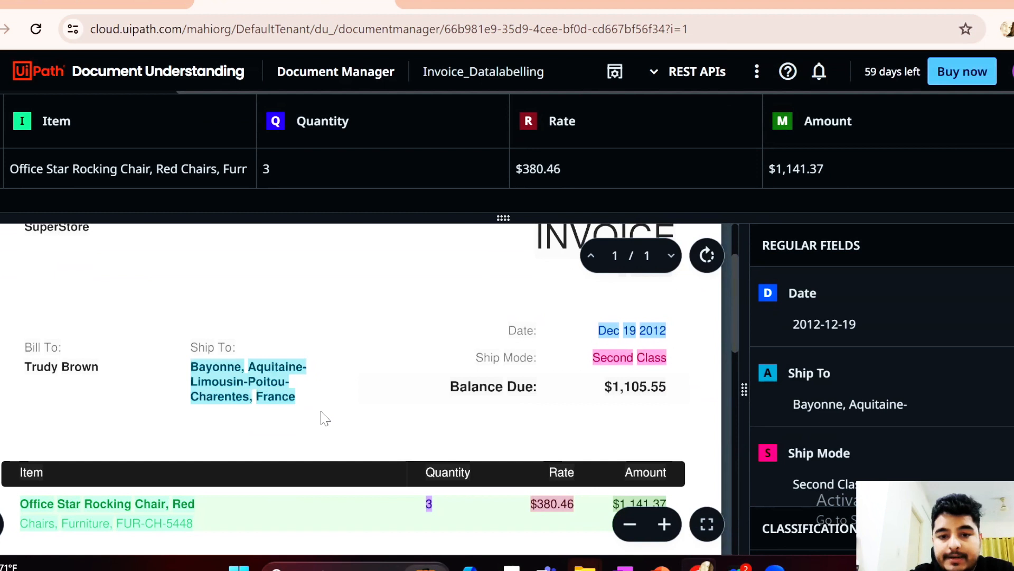
Check the second invoice's remaining labels, and predict all fields of the third invoice with Generative Predict
scroll(322, 418, down, 2)
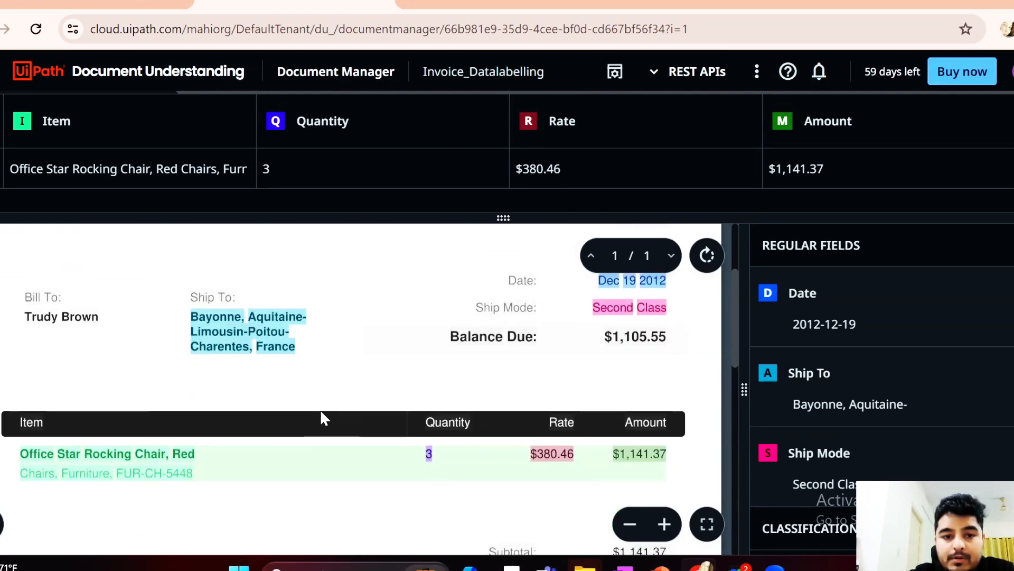
mouse_move(201, 136)
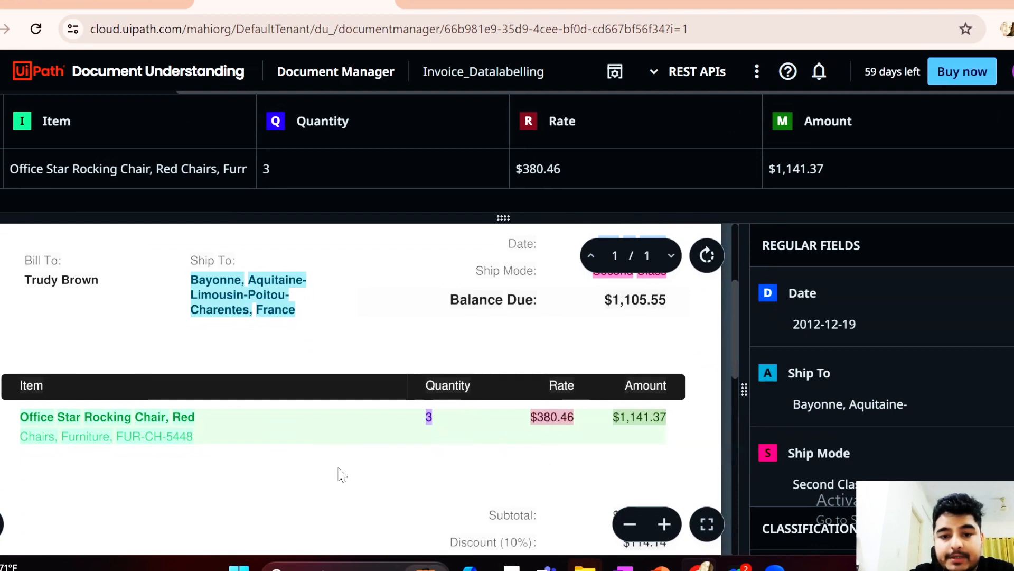
scroll(341, 474, down, 1)
scroll(343, 474, up, 5)
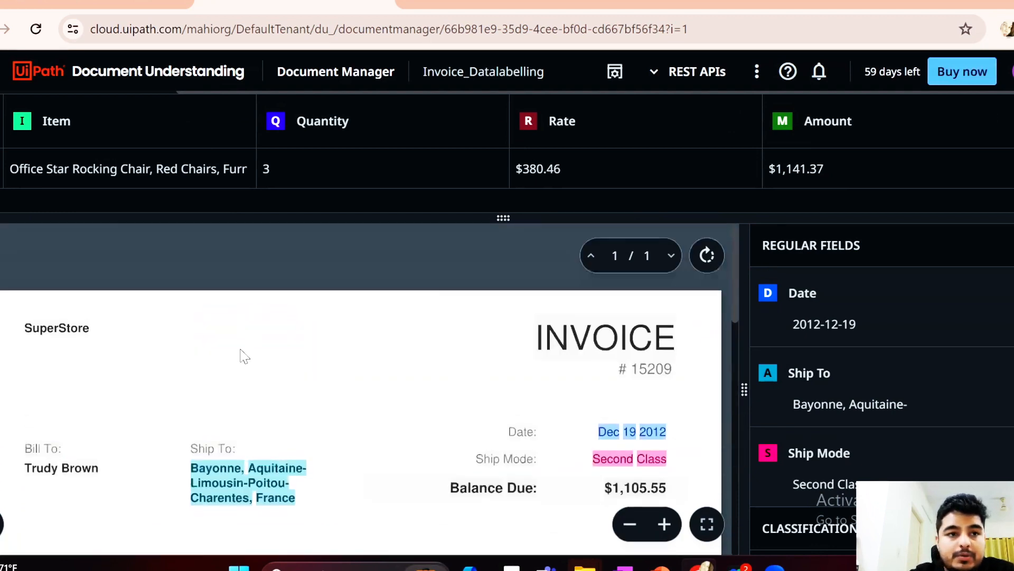
scroll(93, 211, up, 1)
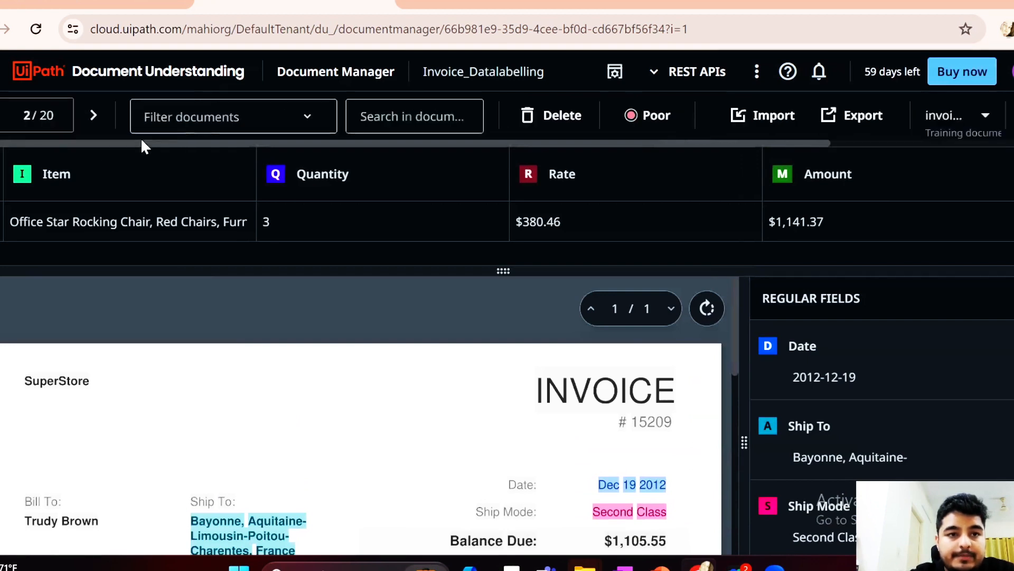
click(92, 116)
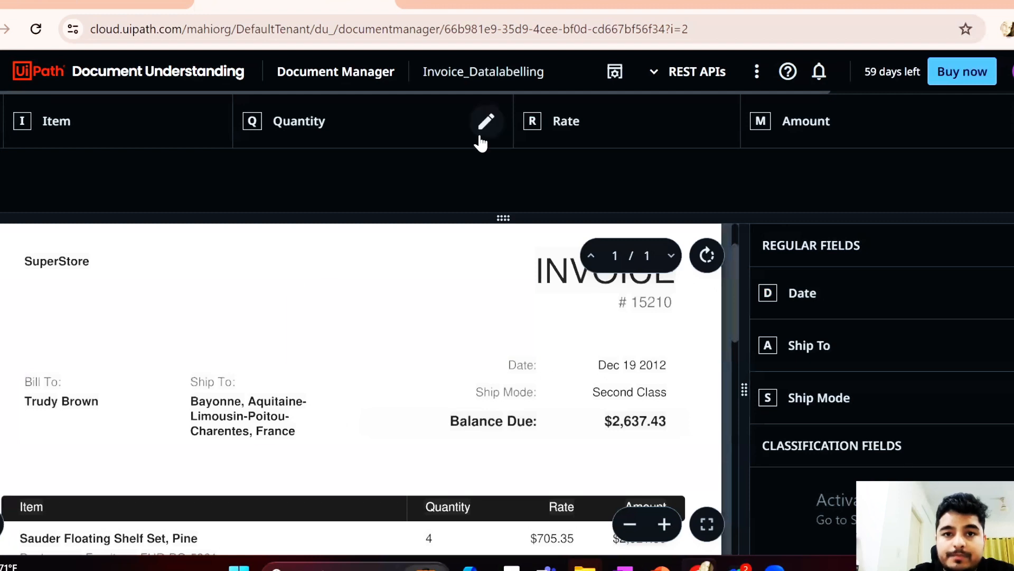
scroll(481, 140, up, 1)
scroll(720, 122, right, 3)
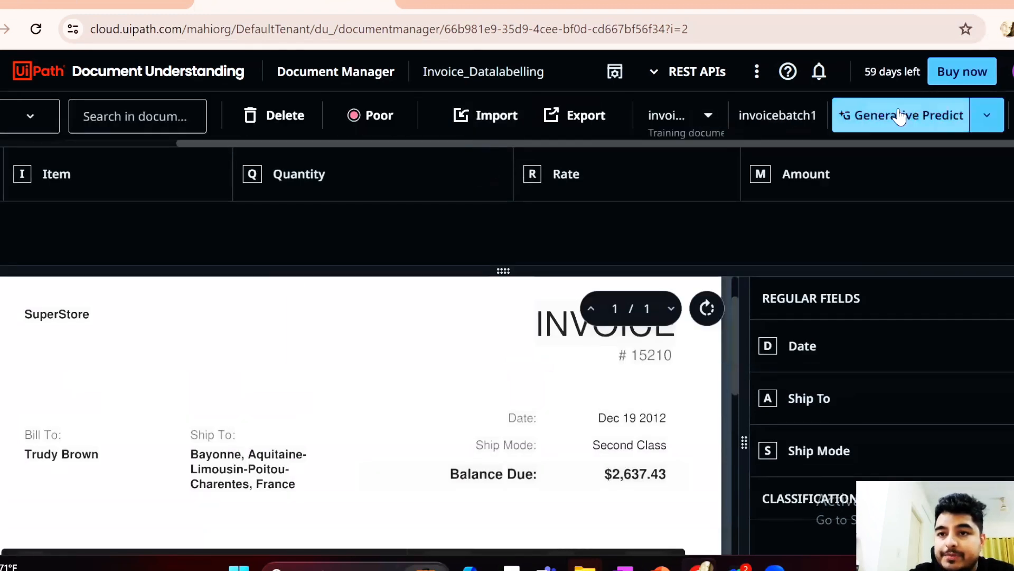
click(919, 115)
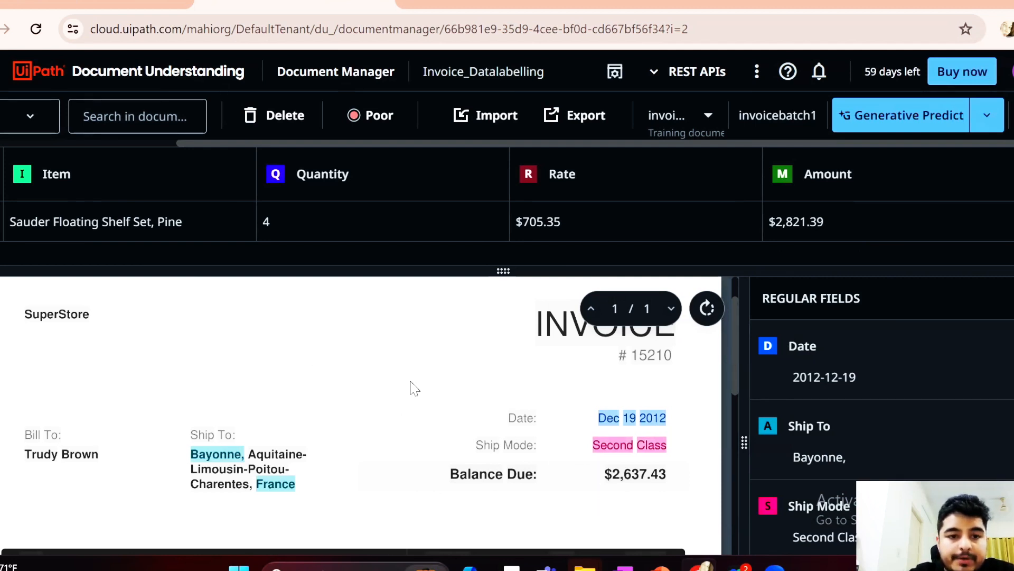
On the third invoice, replace the predicted Ship To label with one covering the full shipping address
scroll(413, 387, down, 3)
scroll(415, 389, up, 1)
scroll(415, 388, up, 1)
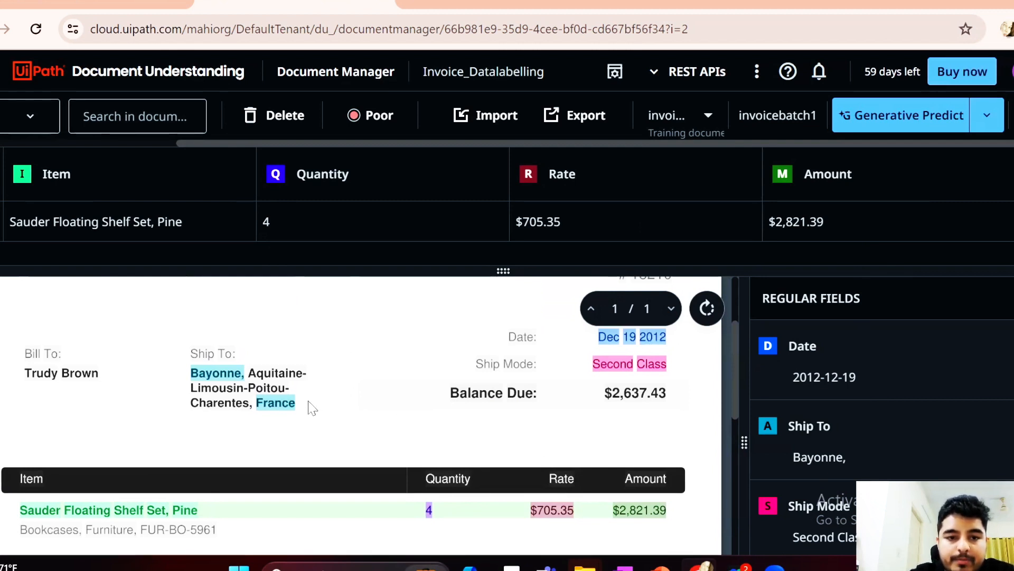
drag(285, 402, 206, 376)
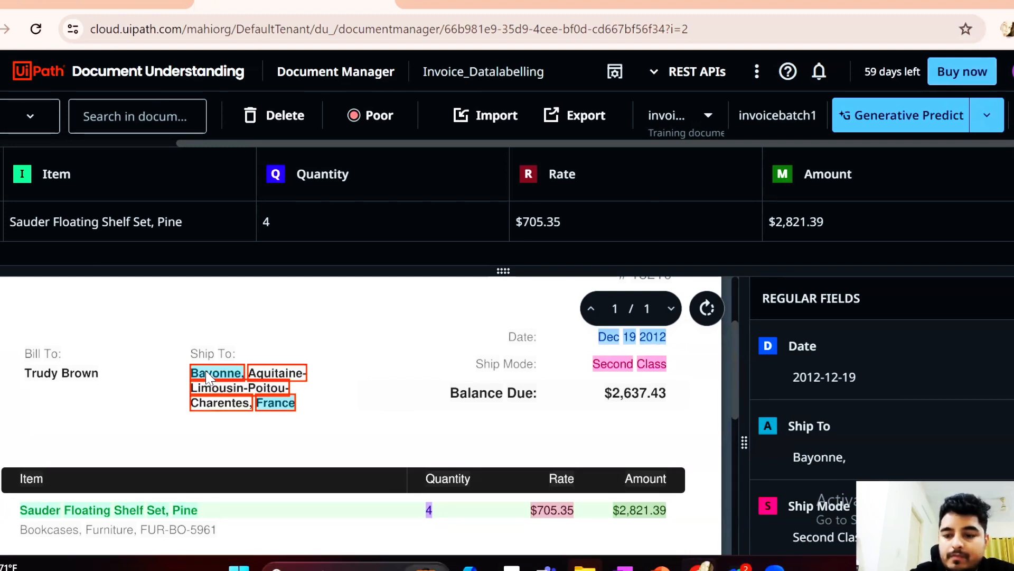
key(Delete)
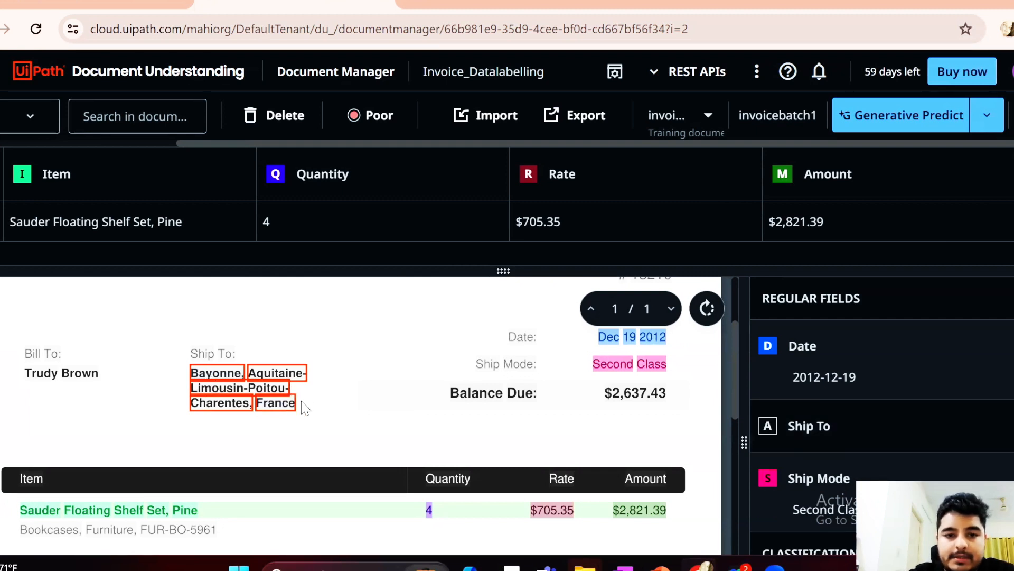
drag(304, 408, 200, 374)
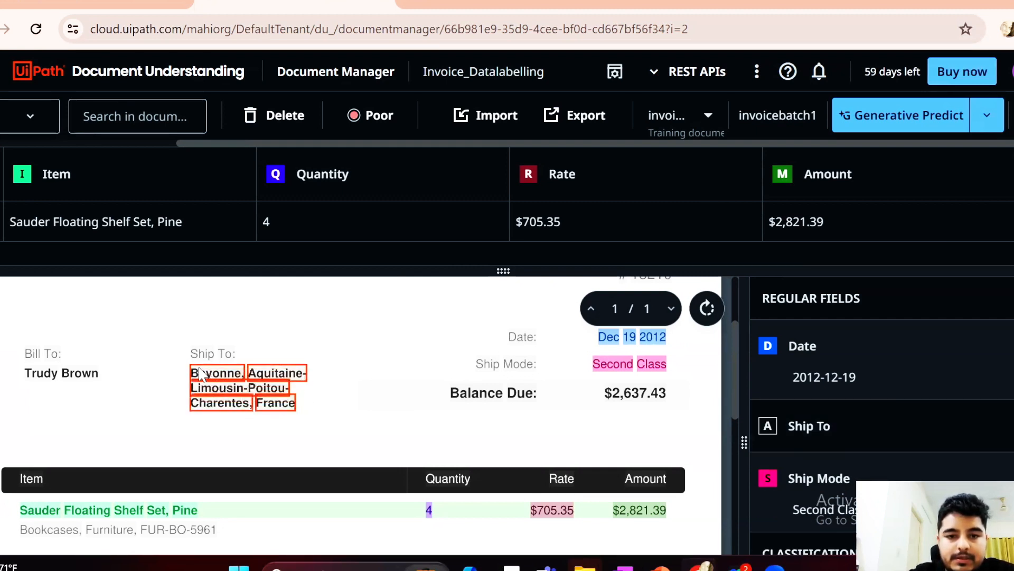
key(a)
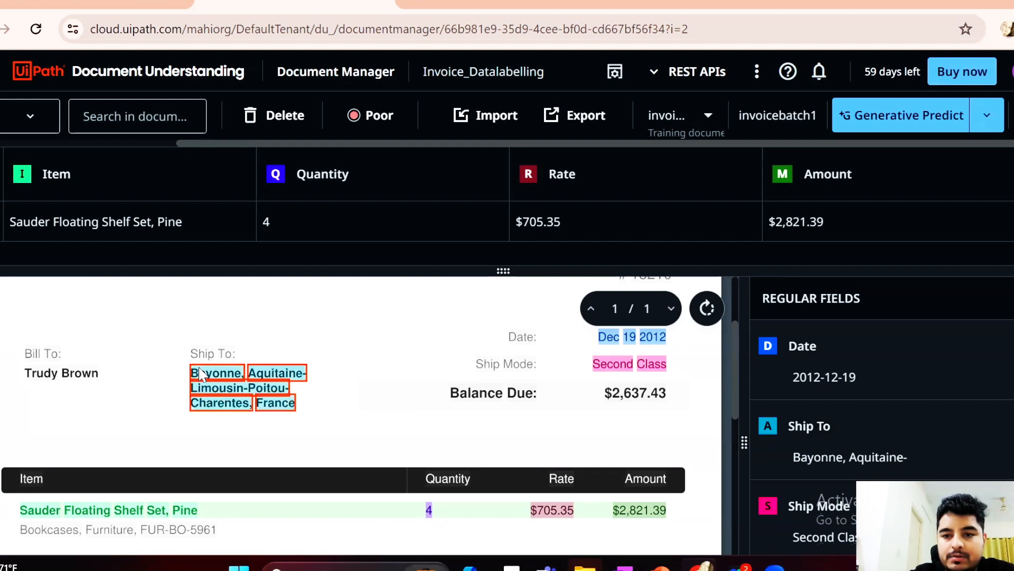
Group both text lines of the Sauder Floating Shelf Set line item, with its quantity, rate and amount, into one table row
scroll(337, 397, down, 1)
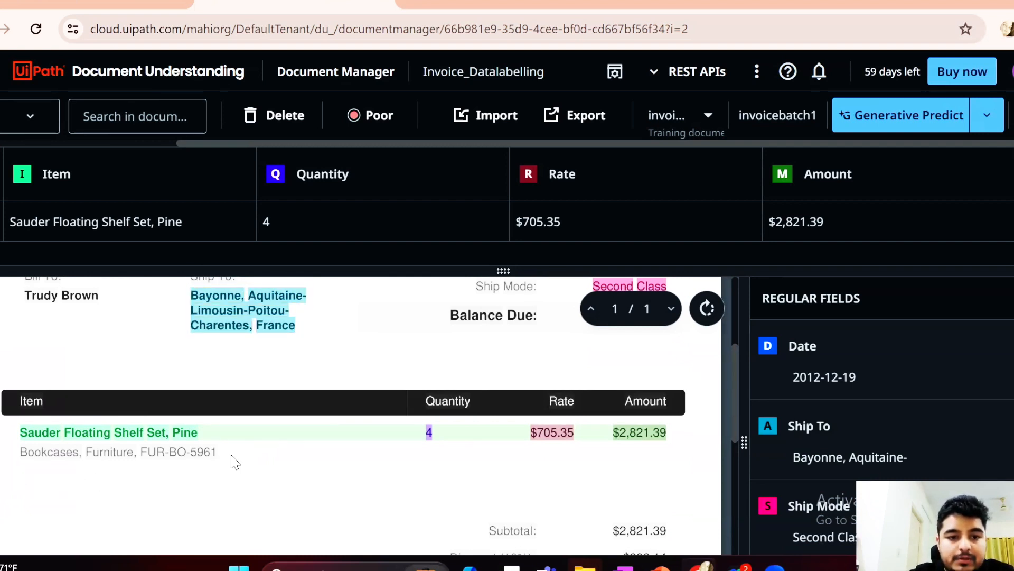
drag(1, 429, 693, 458)
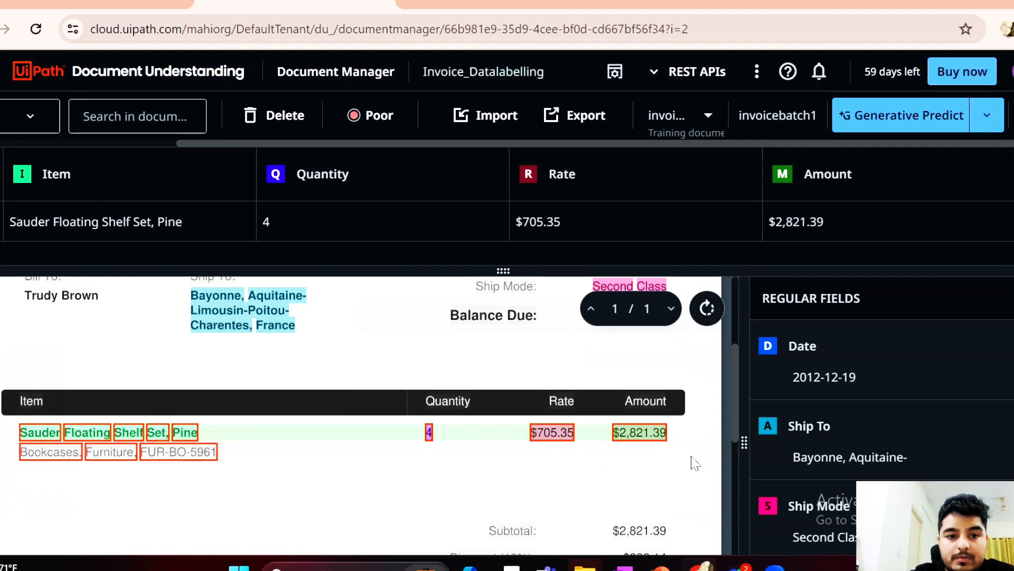
click(305, 474)
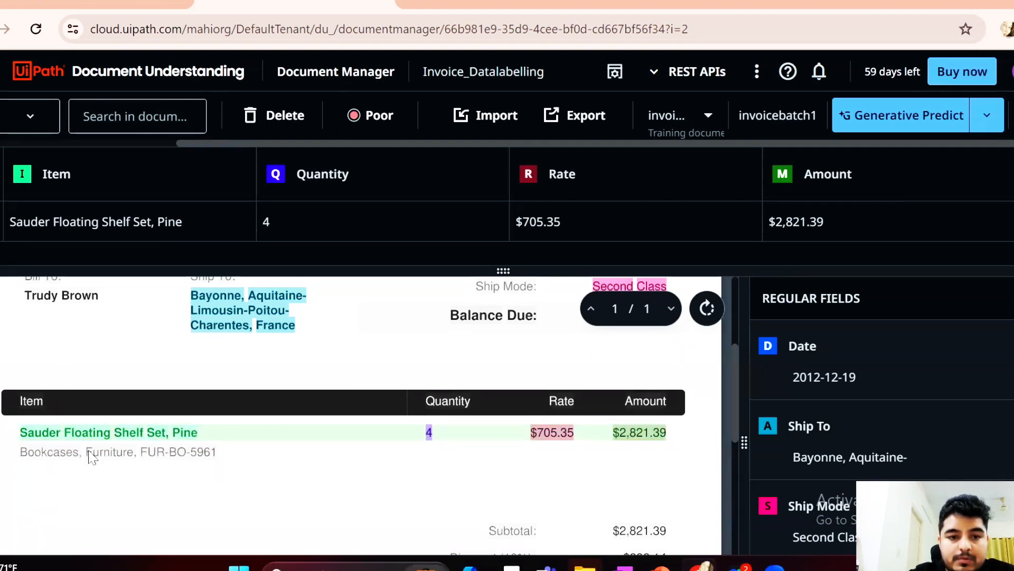
drag(12, 429, 326, 476)
drag(530, 478, 693, 479)
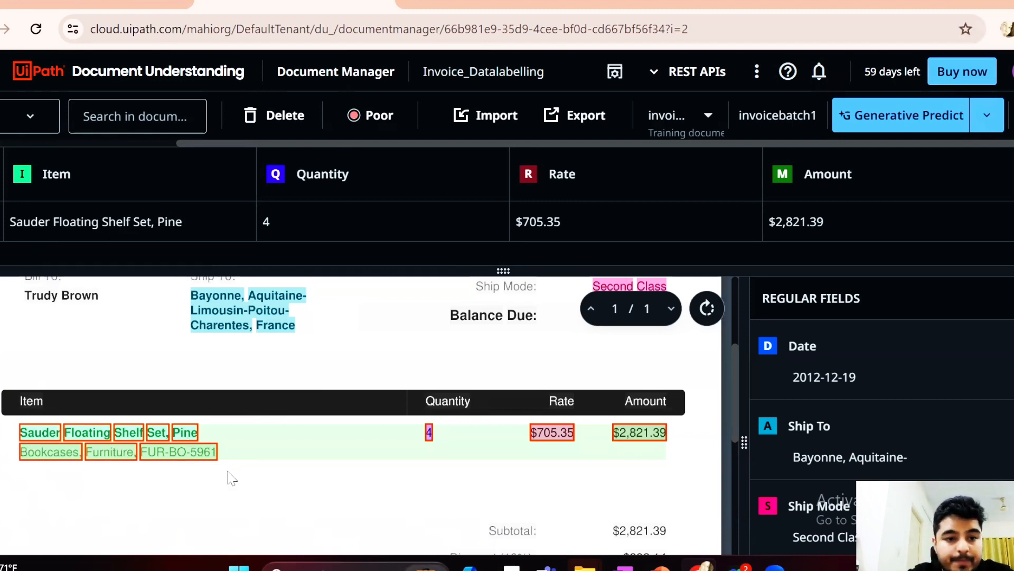
Clear the Item label from the grouped shelf set description and try labeling both description lines as Item again
drag(224, 454, 38, 435)
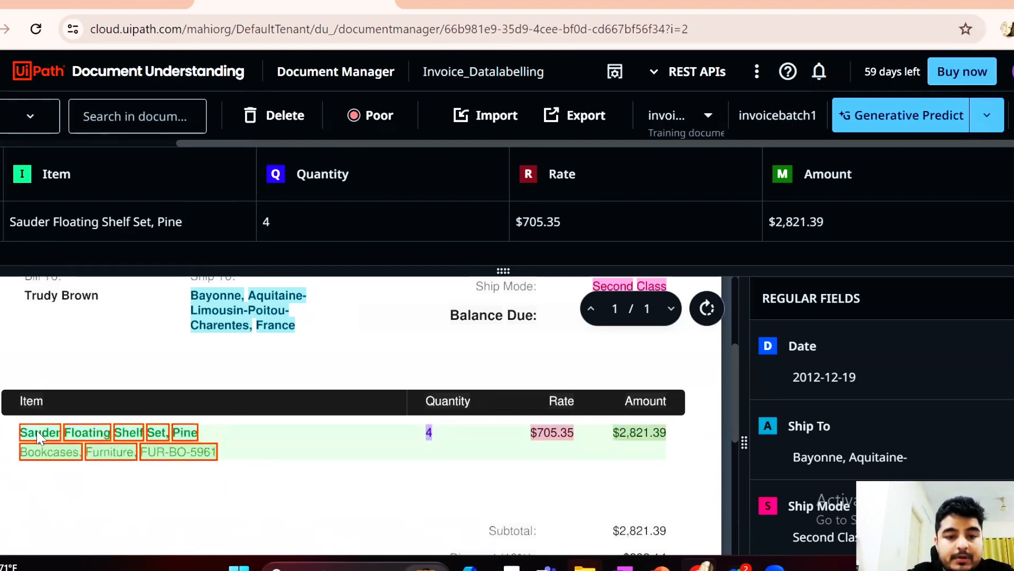
key(Delete)
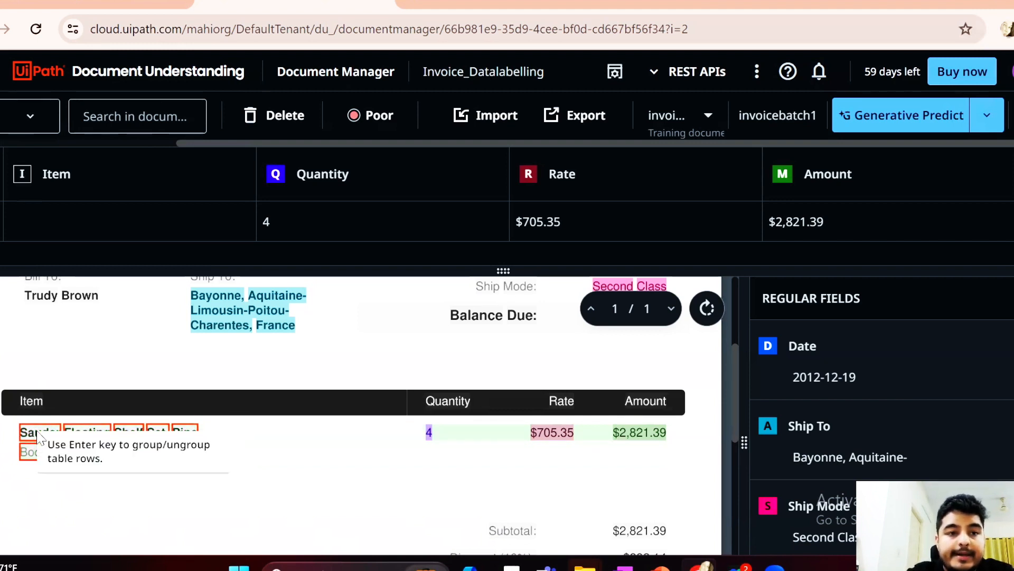
click(232, 512)
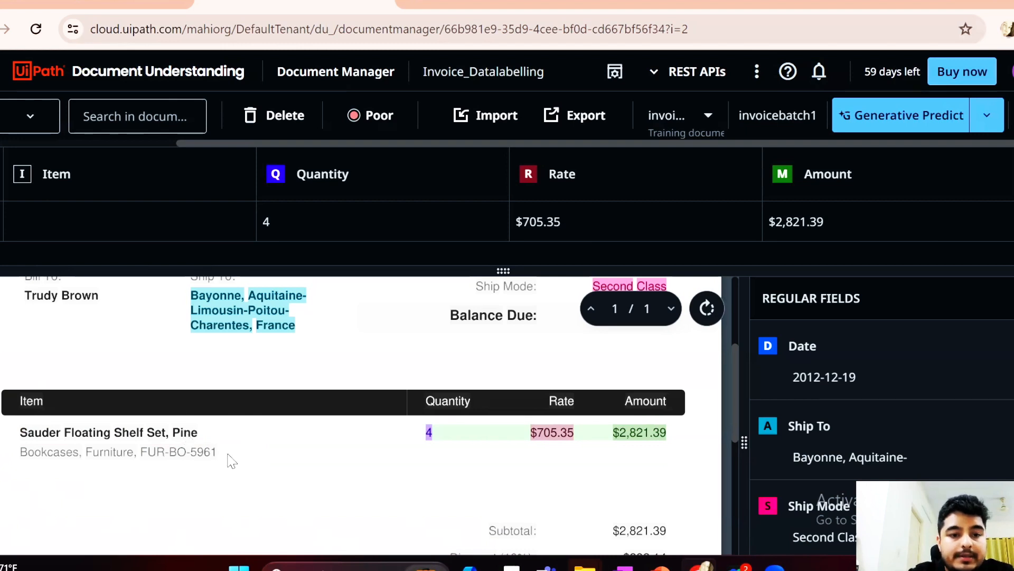
drag(229, 450, 29, 424)
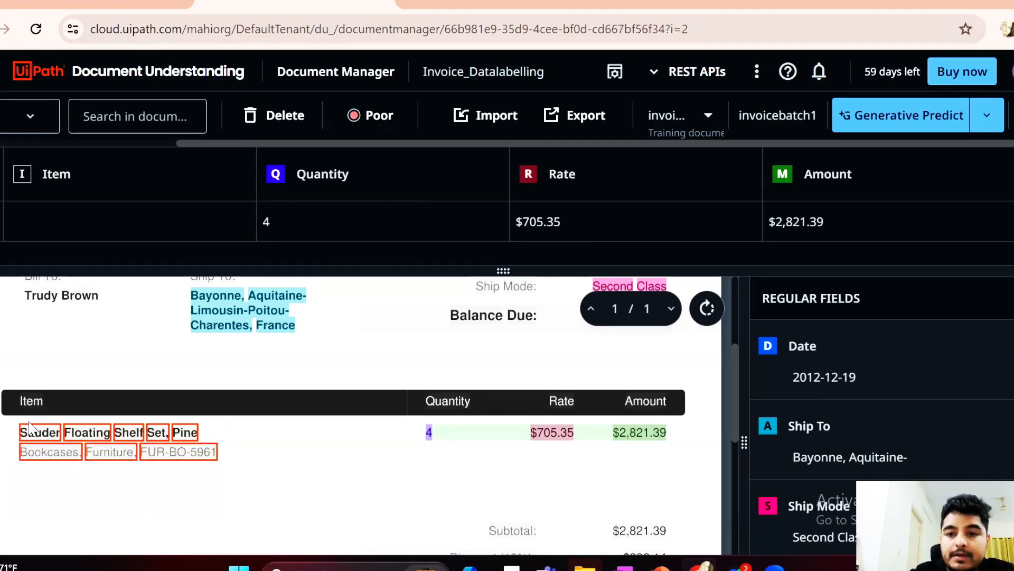
key(i)
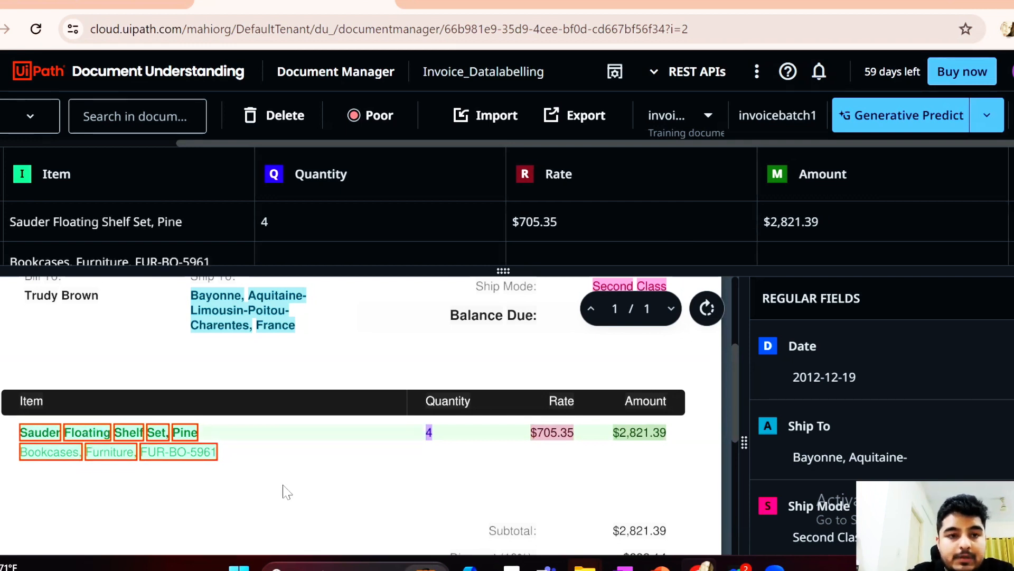
Clear the Item labels from both description lines and regroup the whole shelf set line item as one table row
click(311, 451)
drag(6, 434, 245, 471)
key(Delete)
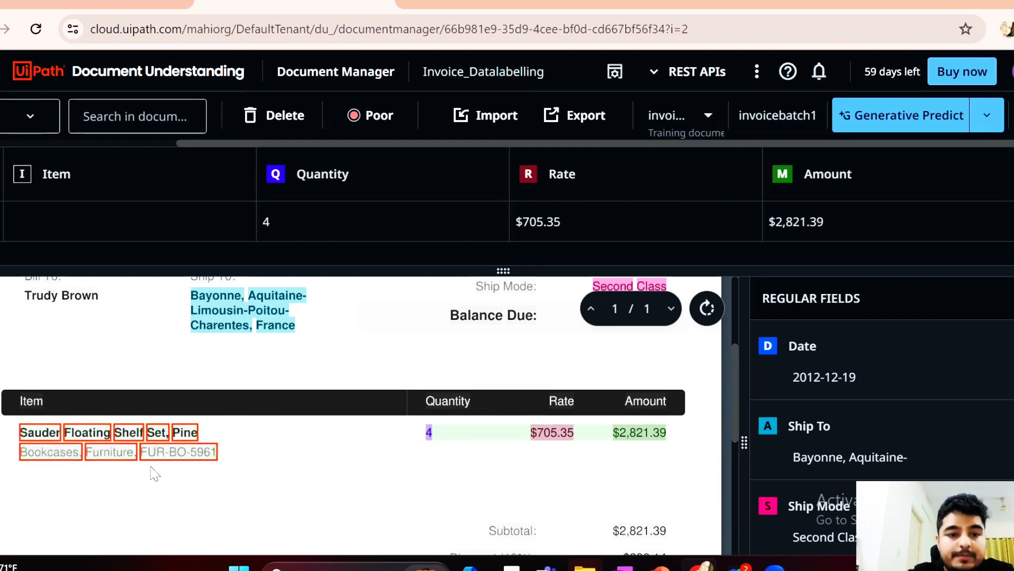
click(2, 432)
drag(6, 424, 686, 469)
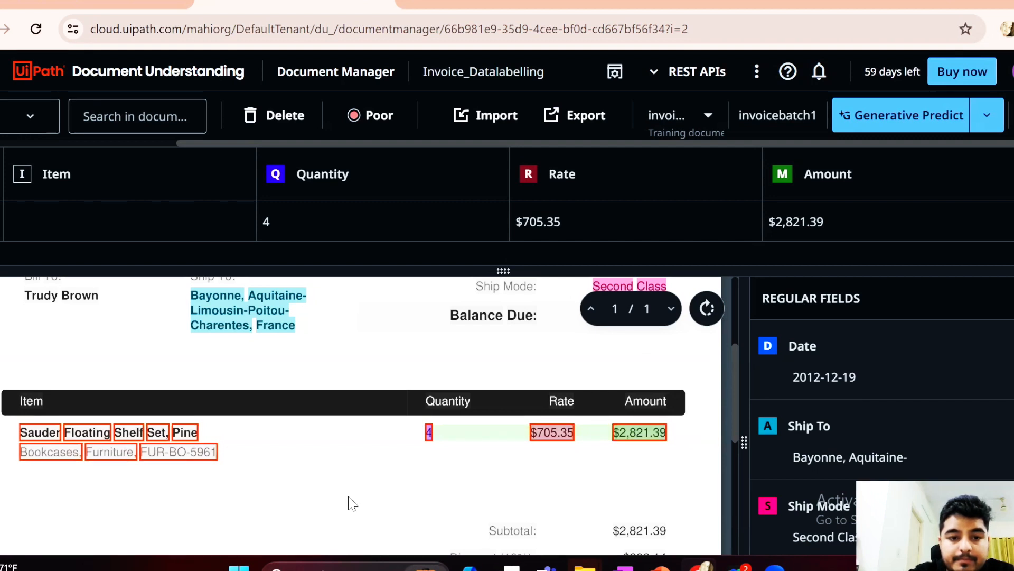
click(248, 454)
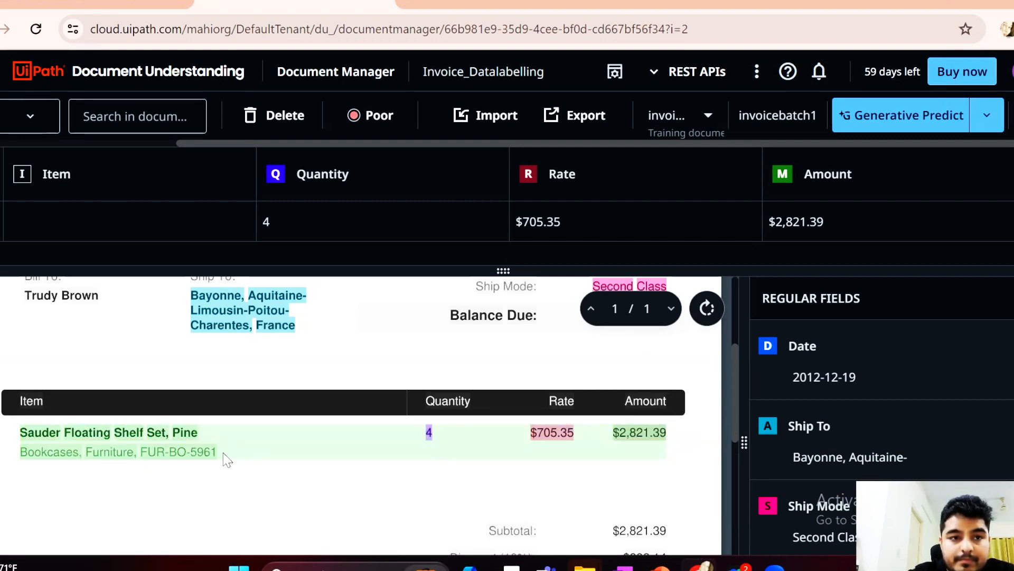
Label both description lines, Sauder Floating Shelf Set, Pine and Bookcases, Furniture, FUR-BO-5961, as Item in the grouped row
drag(223, 453, 110, 434)
drag(8, 430, 218, 459)
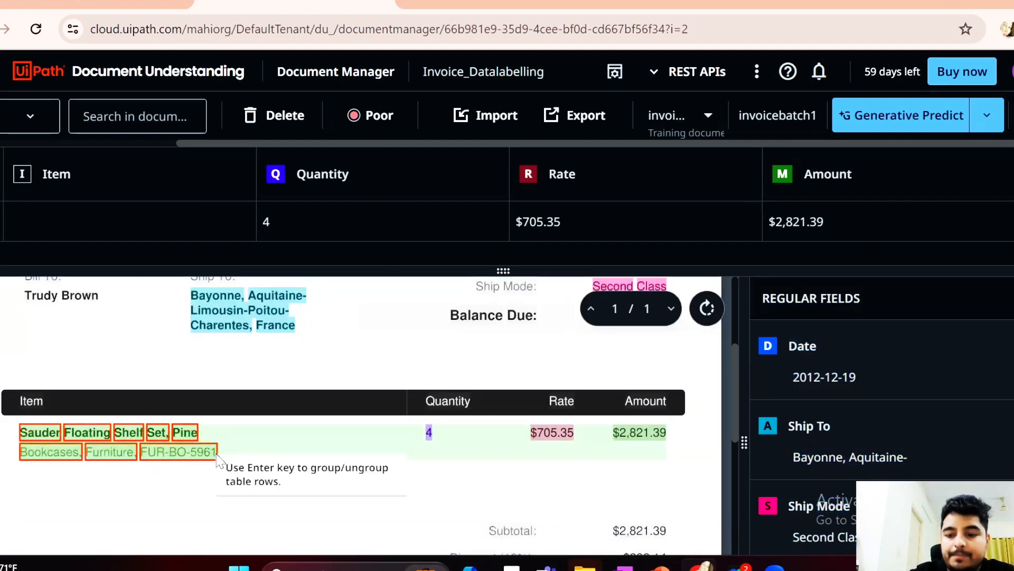
key(i)
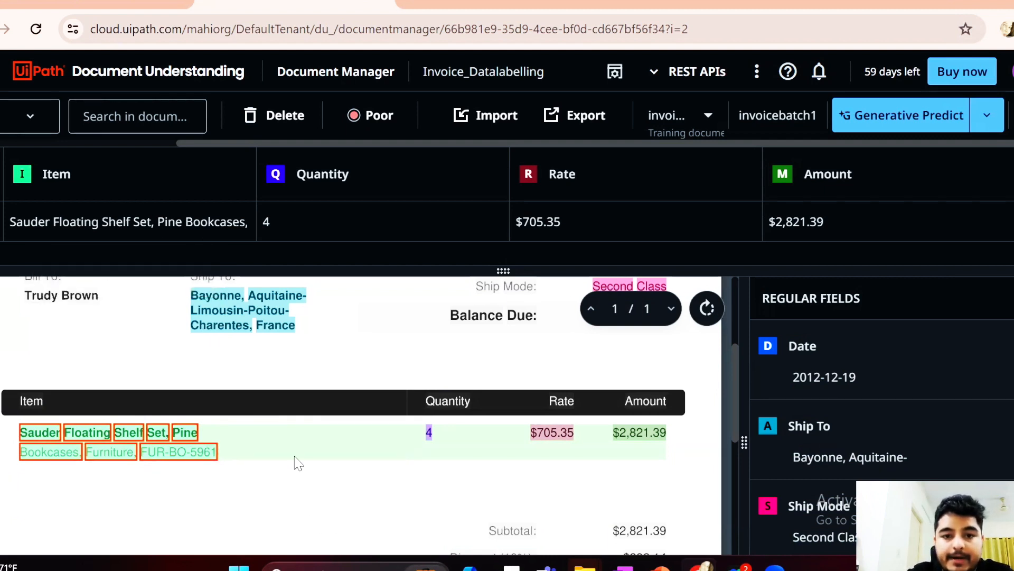
click(336, 499)
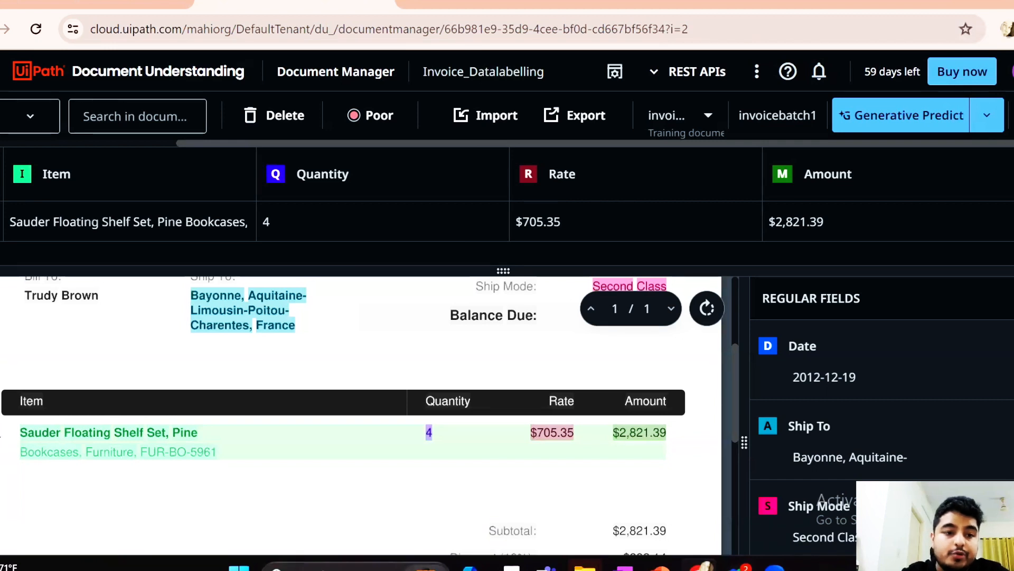
drag(2, 435, 711, 475)
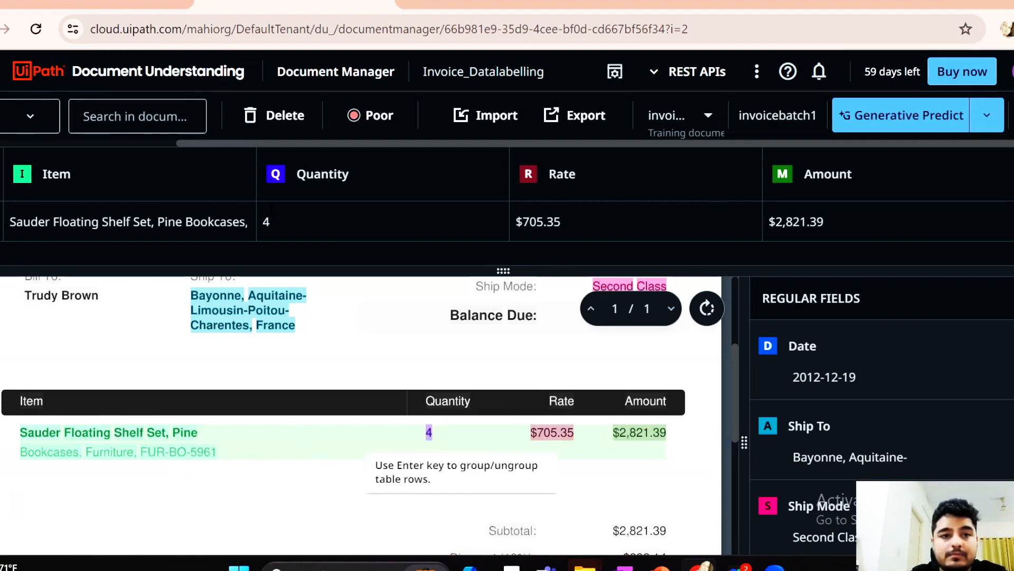
Switch to the Invoice_Data_Labelling session, go to document 20 and review its labeled fields and line item
scroll(70, 119, left, 5)
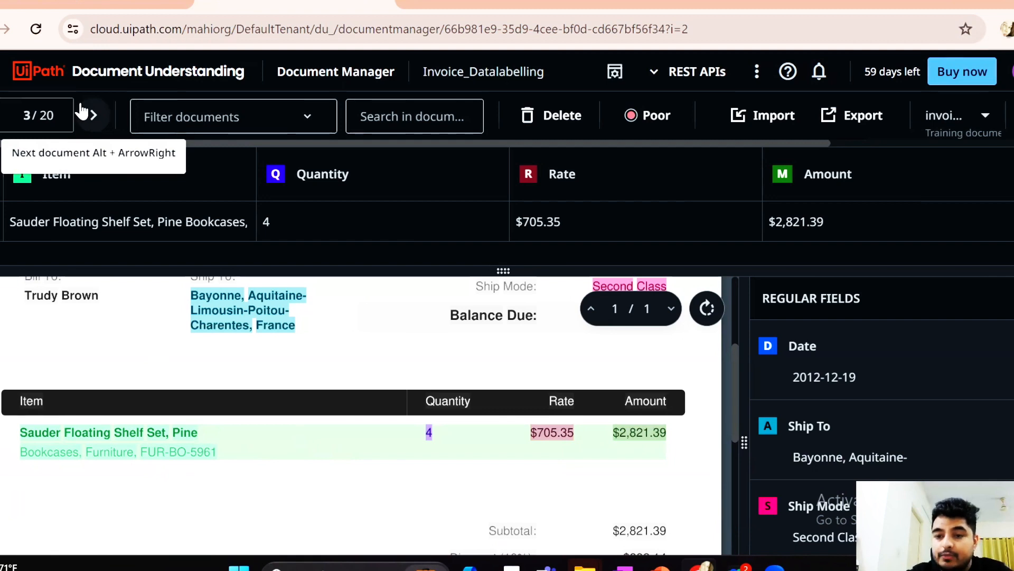
click(82, 113)
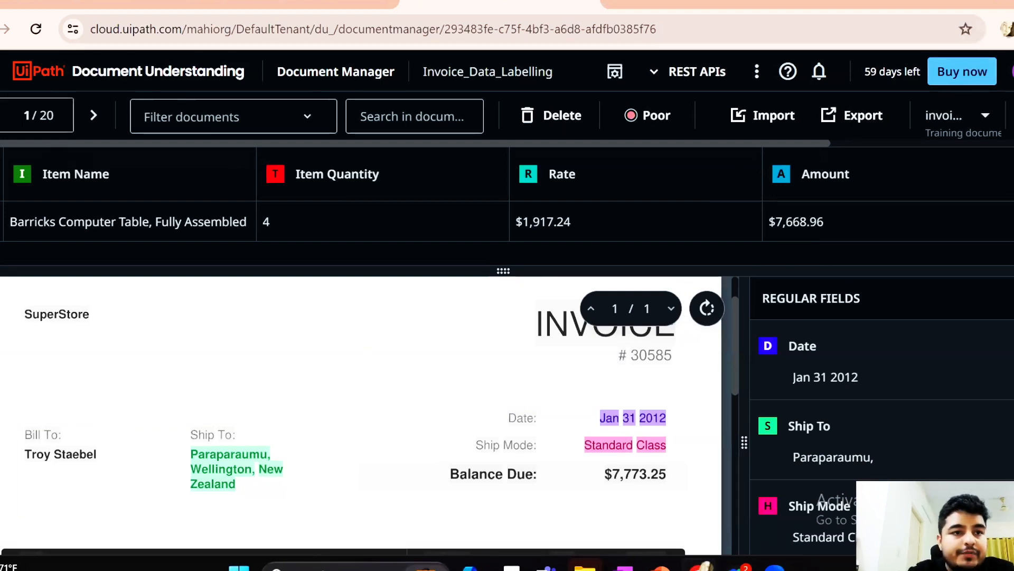
double_click(28, 115)
text(20)
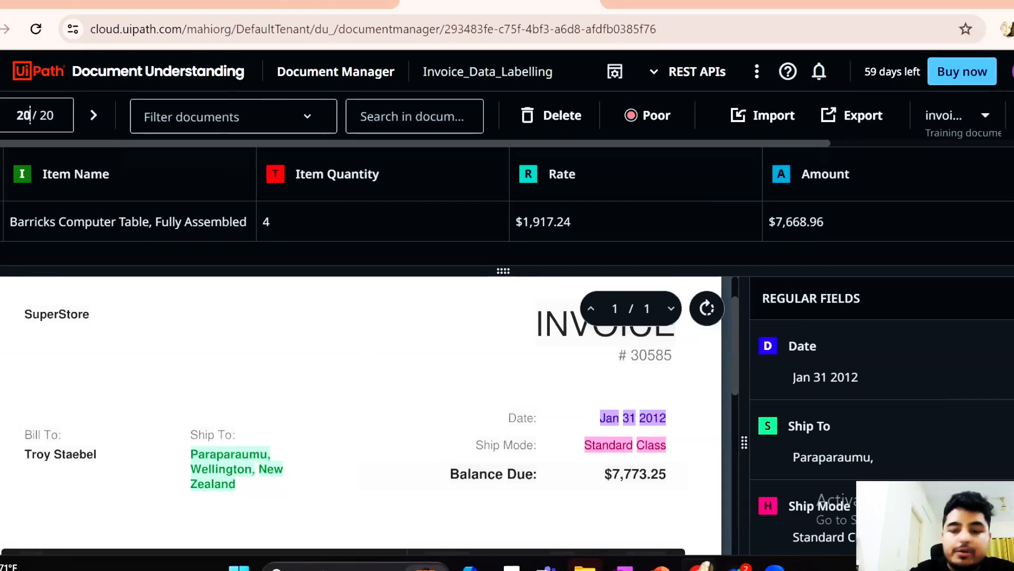
key(Return)
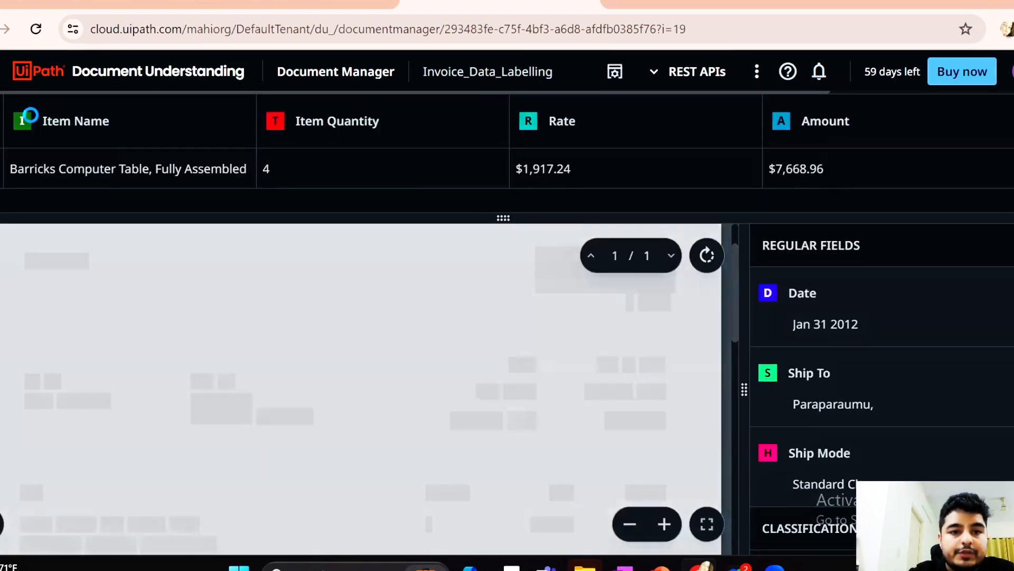
scroll(386, 381, down, 5)
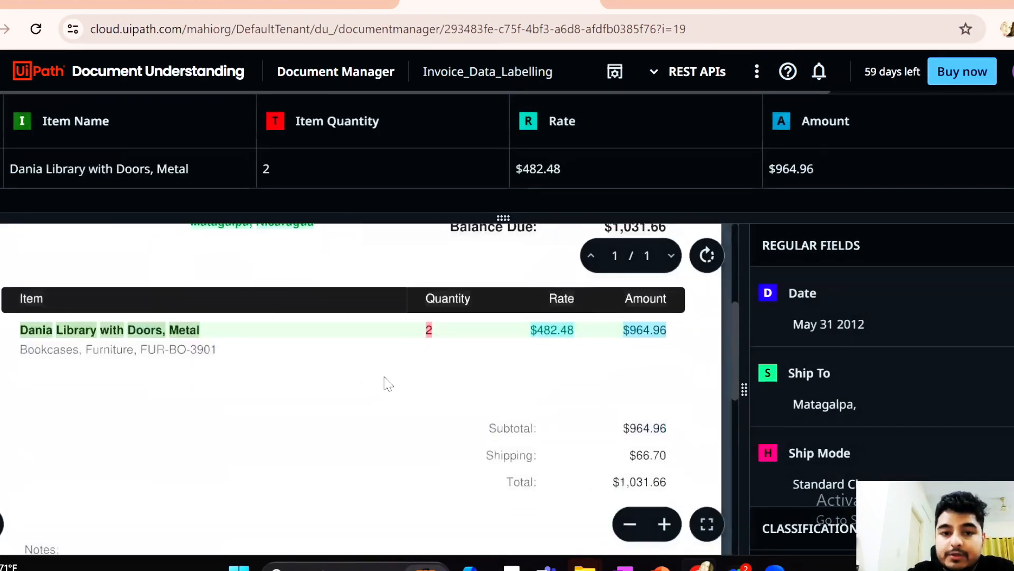
scroll(386, 381, up, 6)
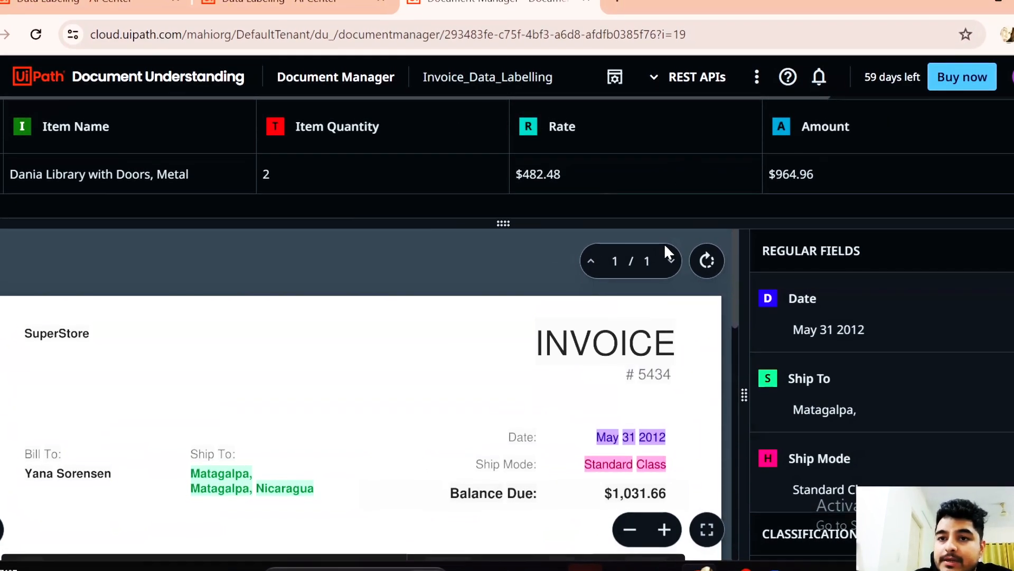
scroll(664, 240, up, 1)
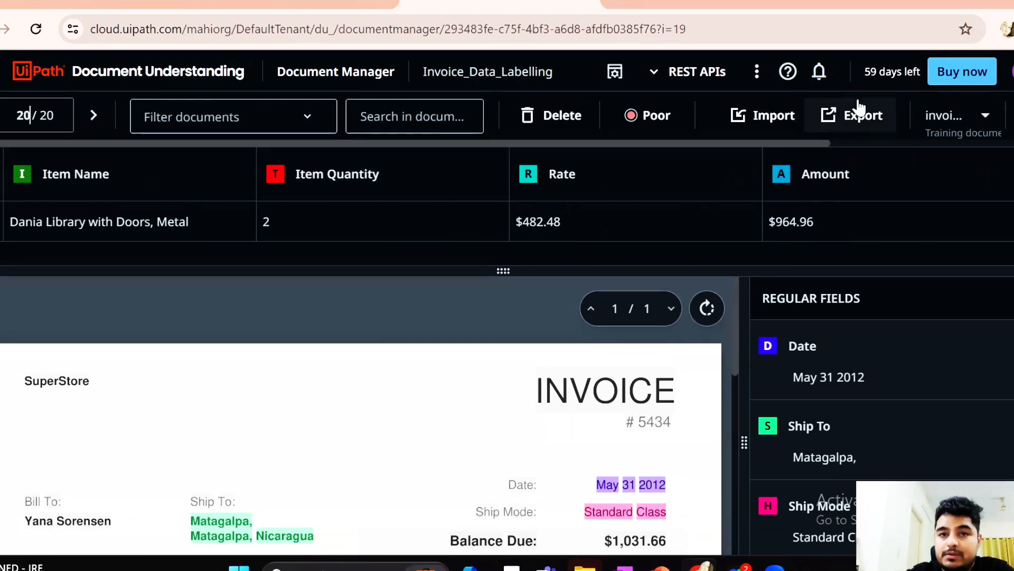
Switch to AI Center and open Invoice_Dataset in Test Project to check its contents
click(1, 71)
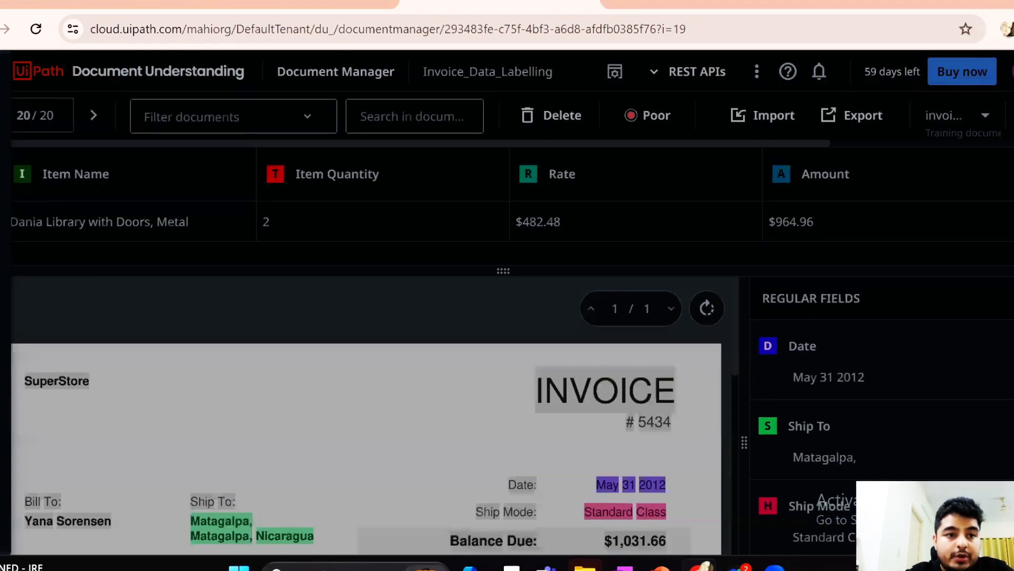
scroll(79, 378, down, 4)
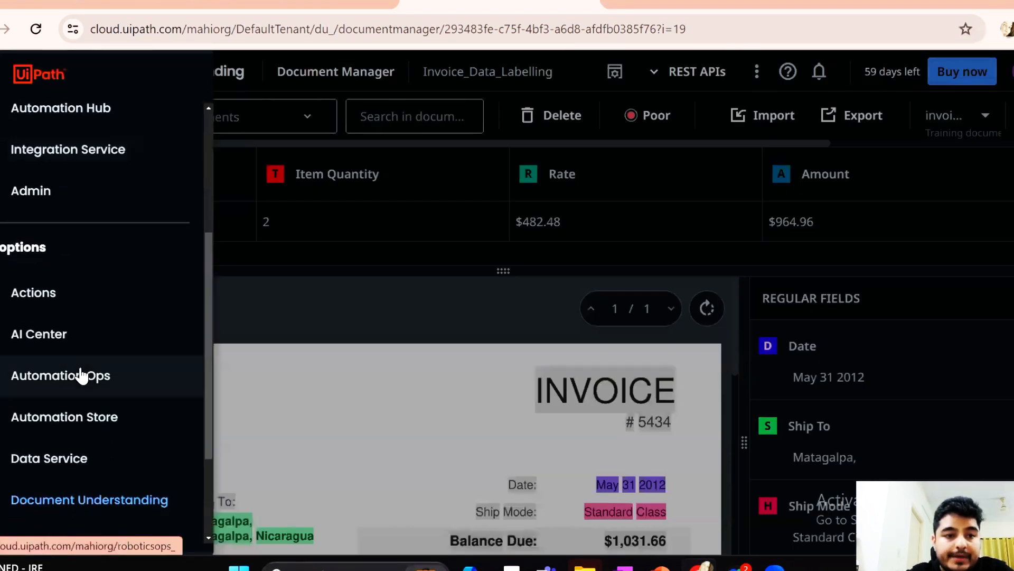
click(47, 335)
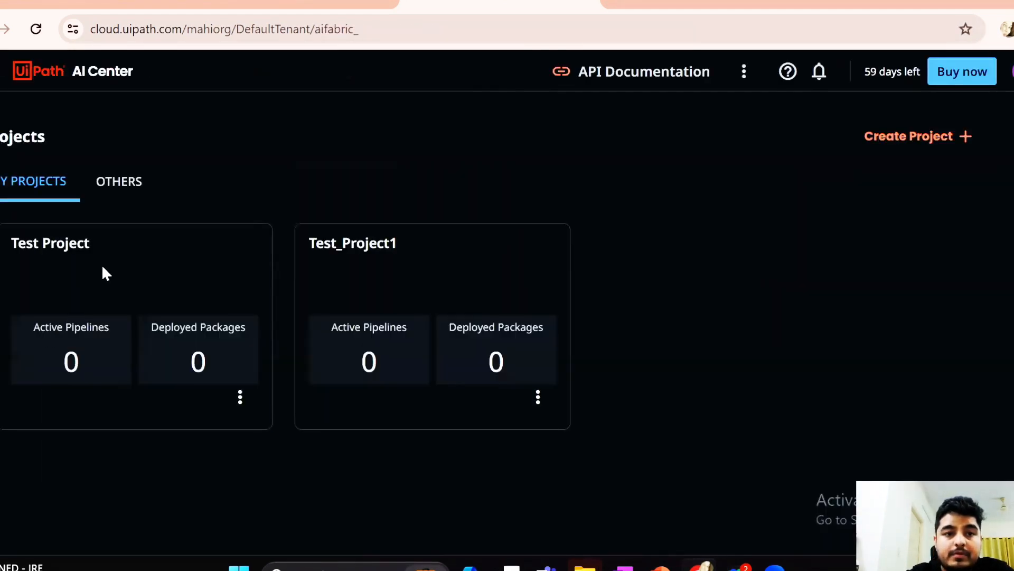
click(105, 272)
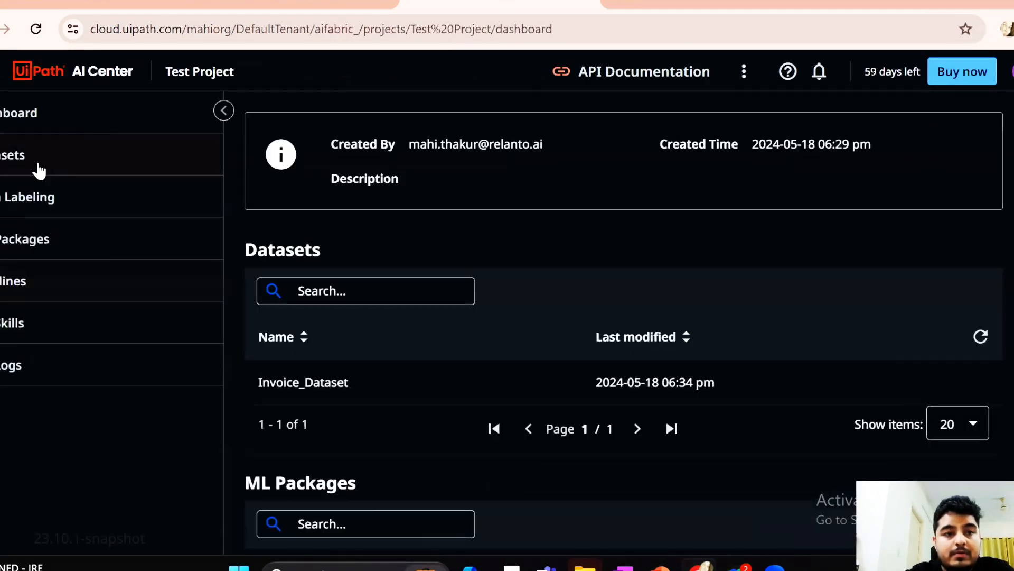
click(38, 168)
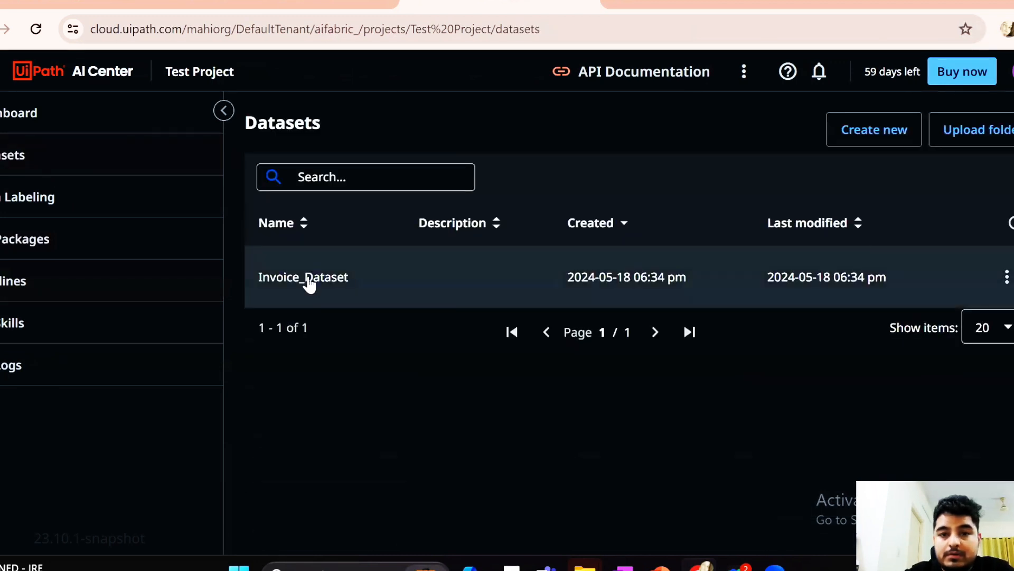
click(308, 280)
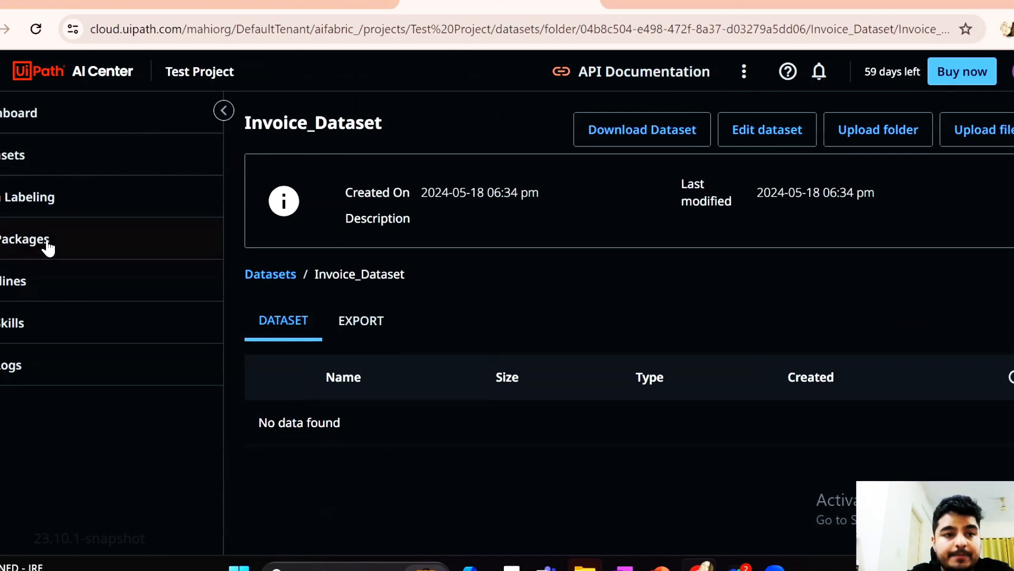
Open the Invoice_Data_Labelling session from Test Project and set its file export scope to All
click(37, 215)
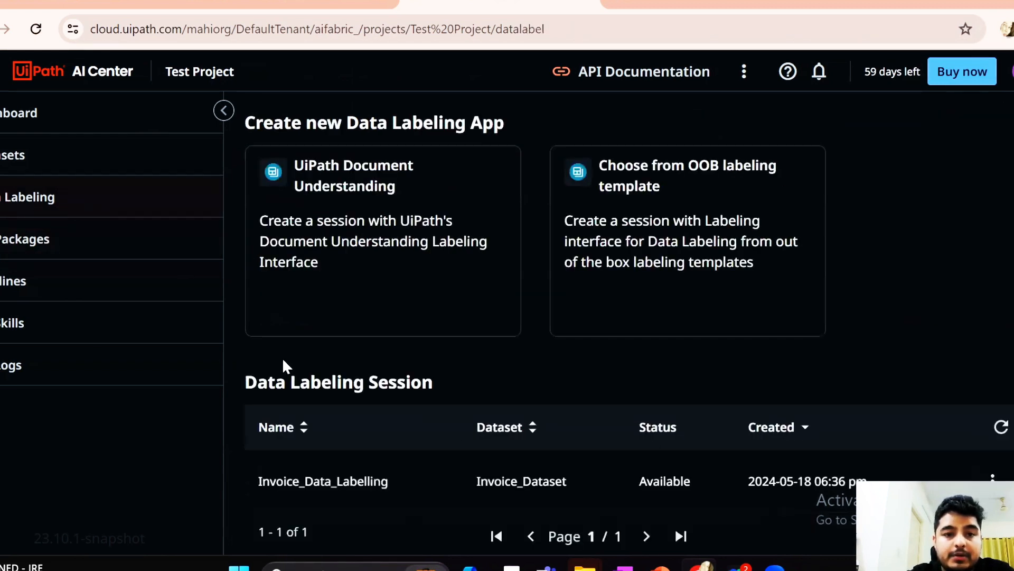
click(368, 485)
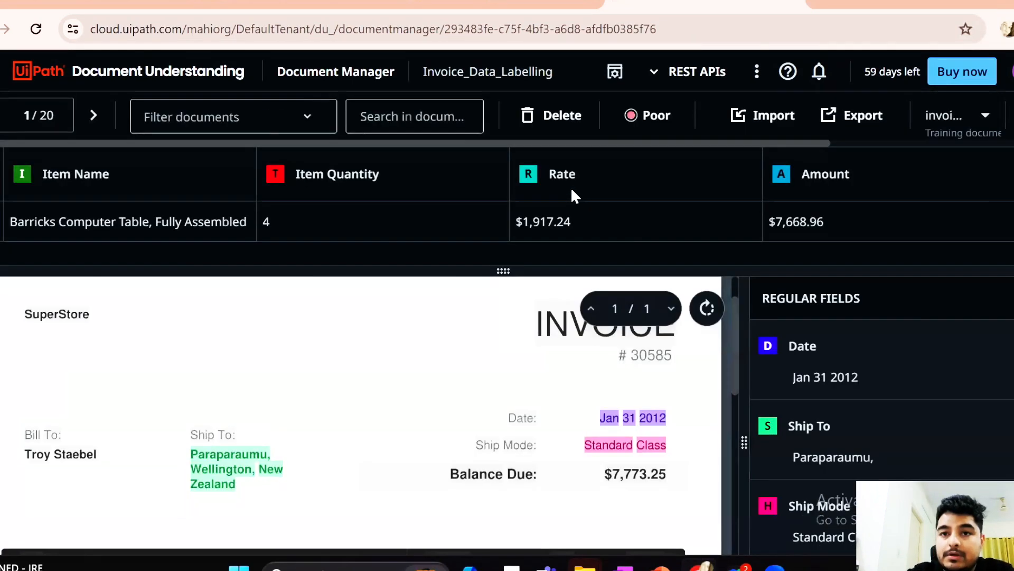
click(872, 107)
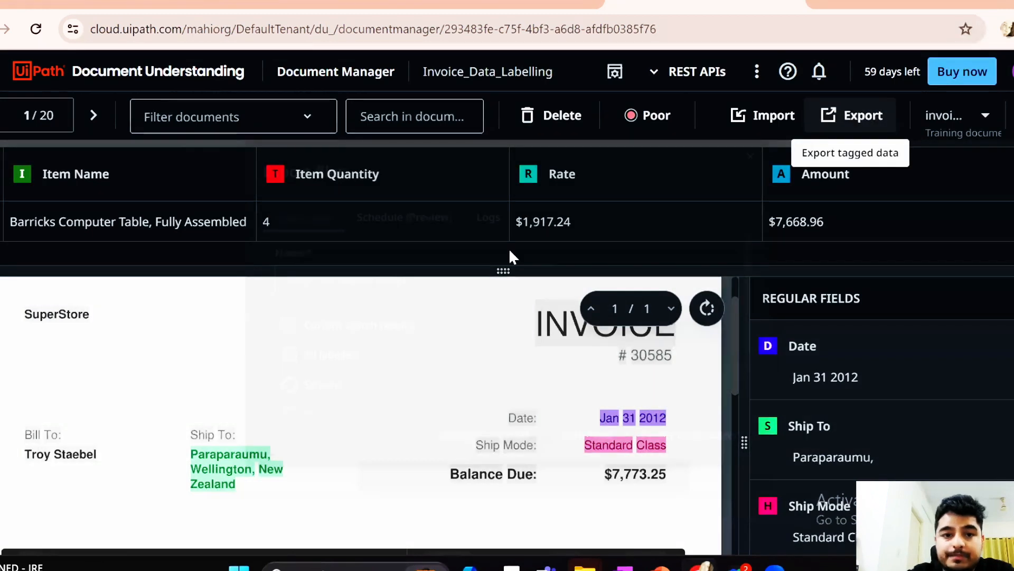
scroll(360, 309, down, 1)
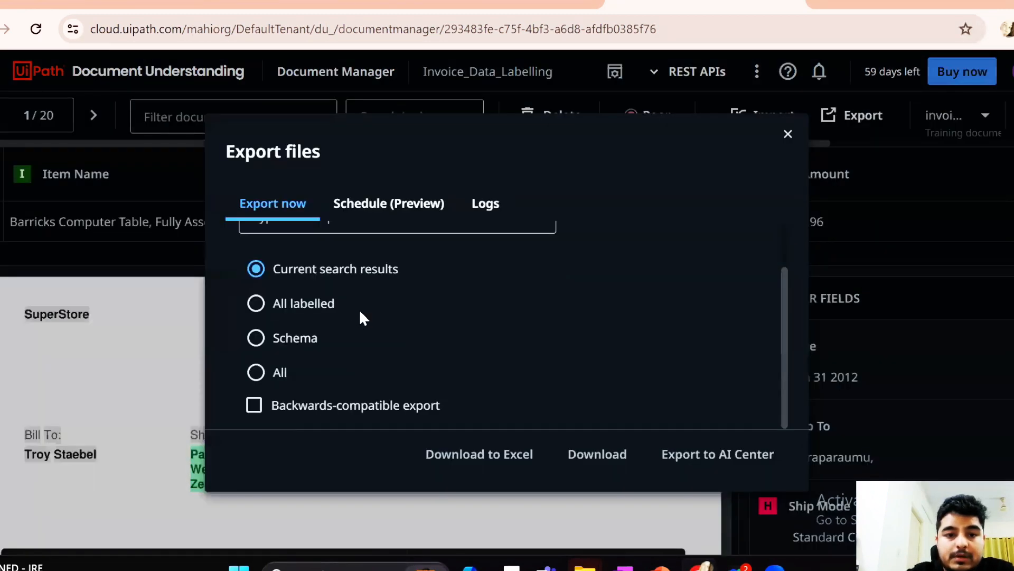
click(256, 372)
Name the export Invoice_Export and export the labeled data to AI Center
scroll(424, 330, up, 1)
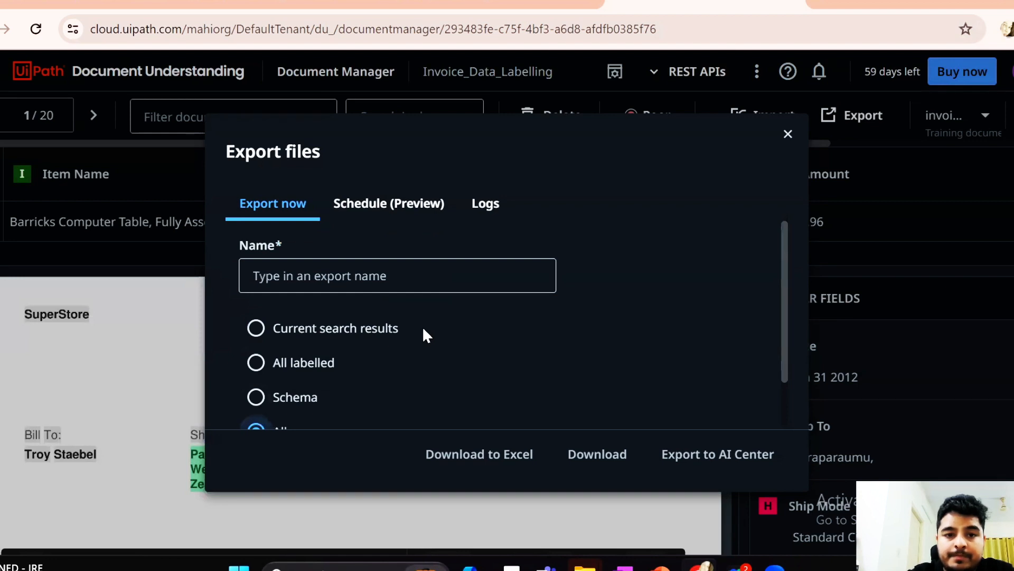
click(320, 285)
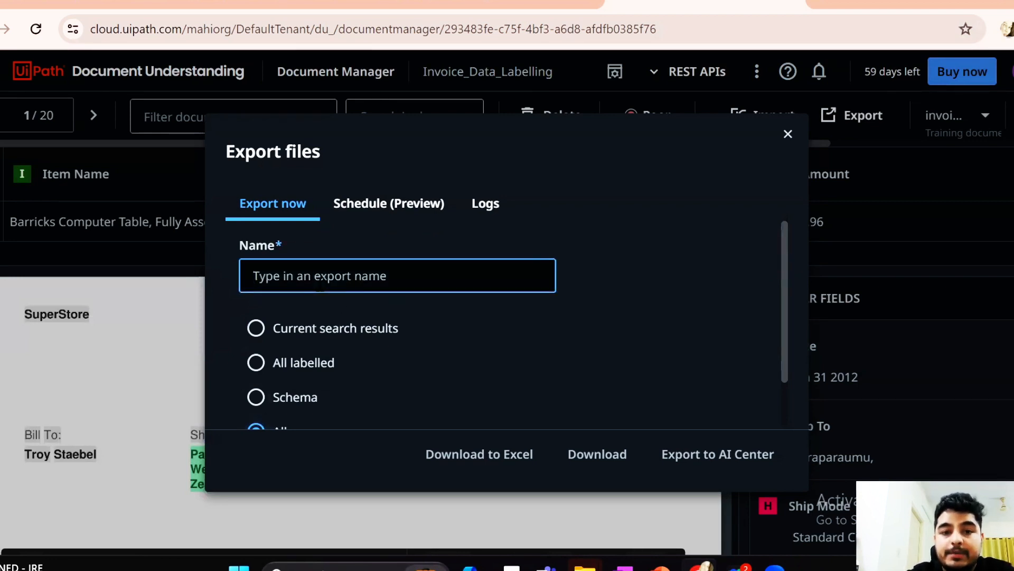
text(I)
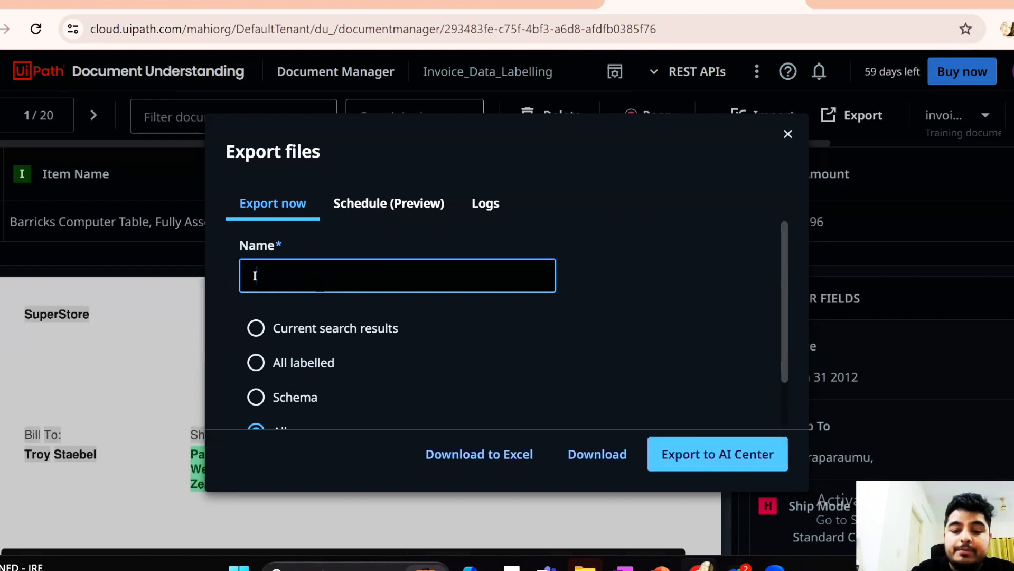
text(nvoice_Export)
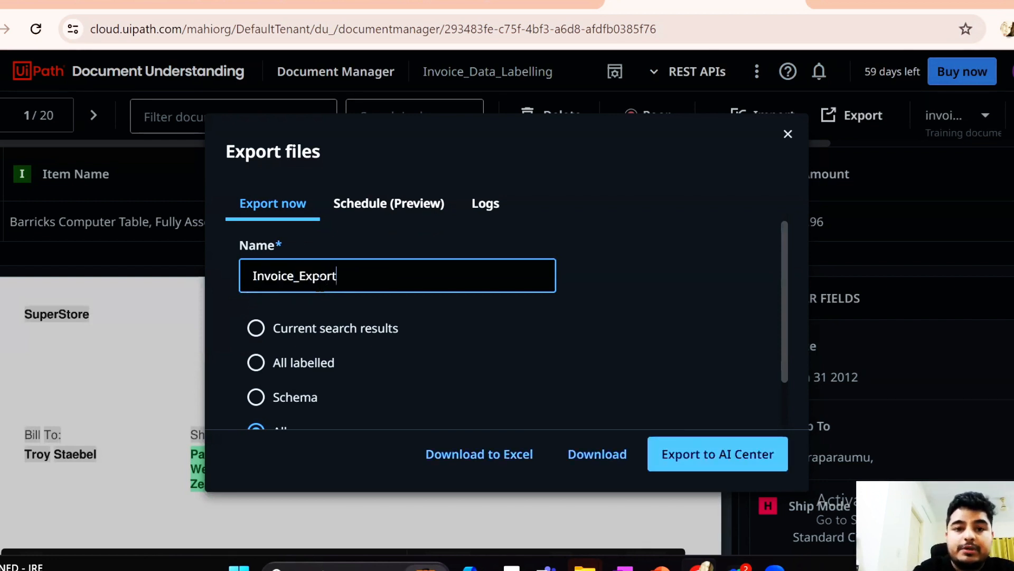
scroll(515, 294, down, 2)
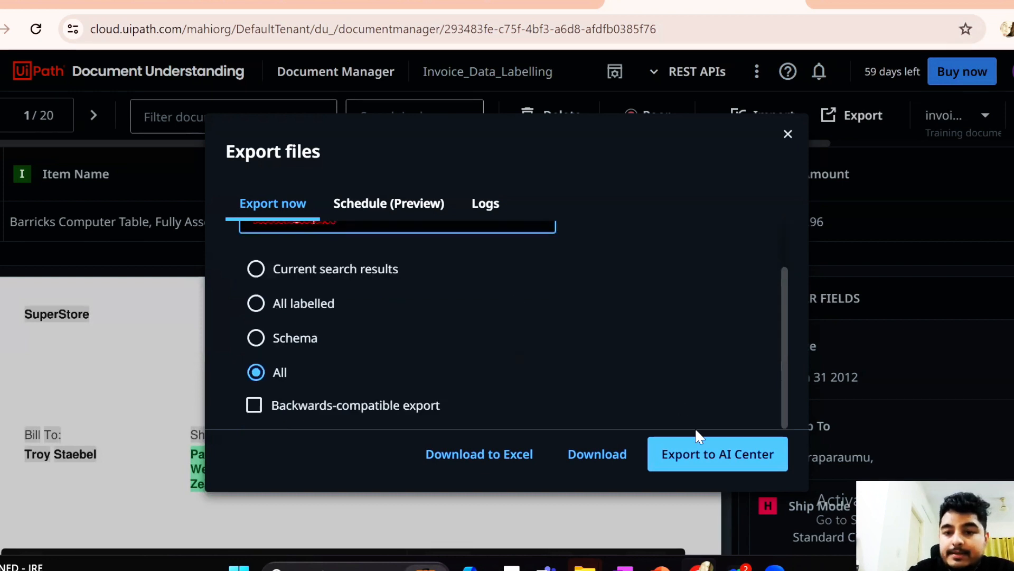
click(719, 461)
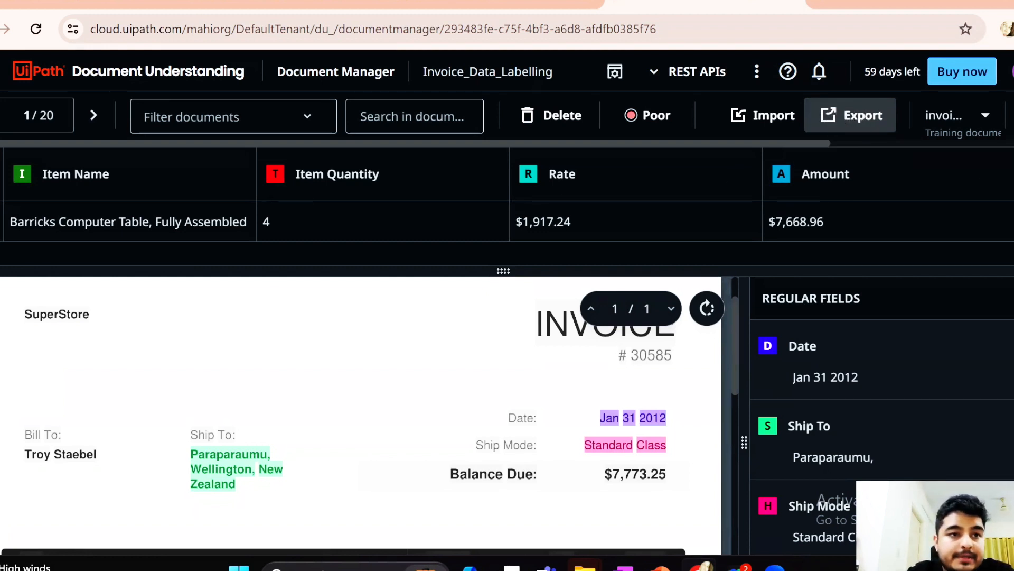
Return to Invoice_Dataset in AI Center's Test Project and examine the files inside the Invoice_Export folder under export
click(839, 116)
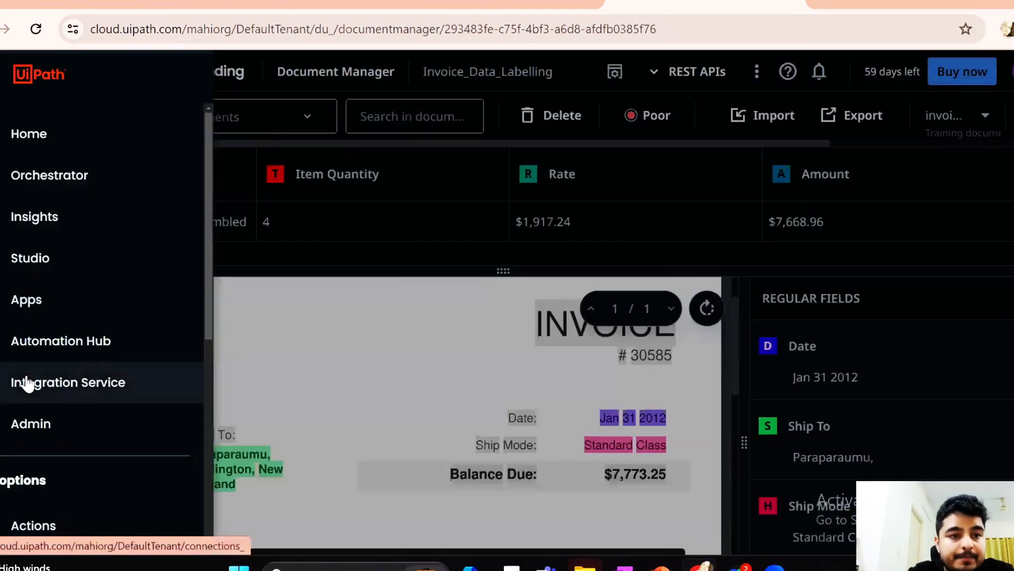
scroll(23, 384, down, 6)
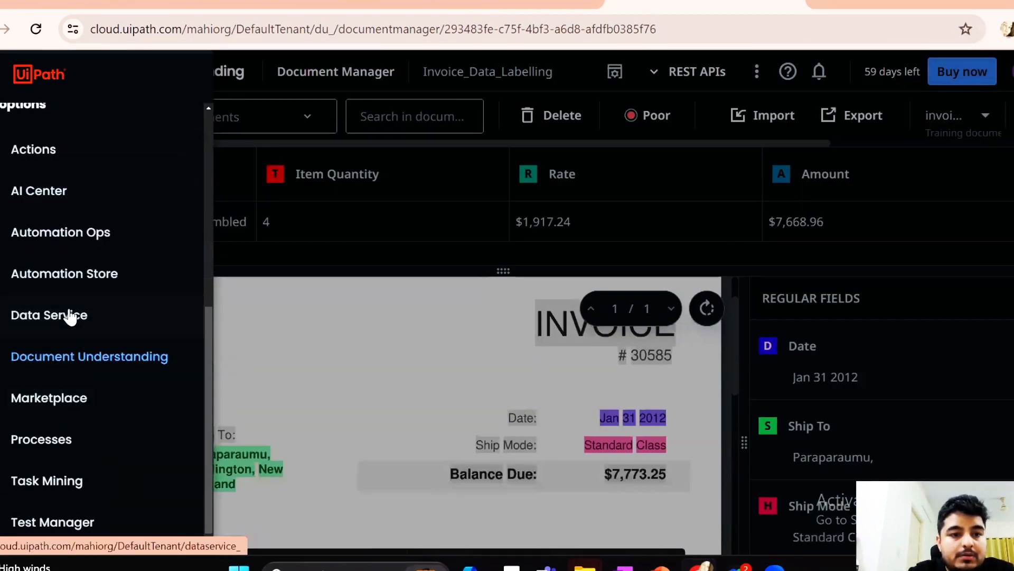
click(66, 198)
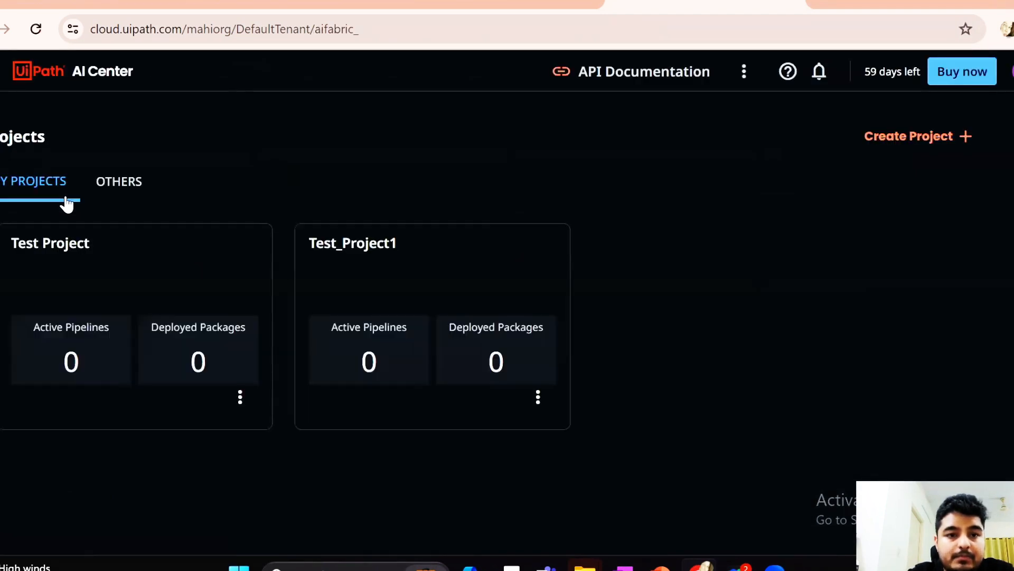
click(189, 291)
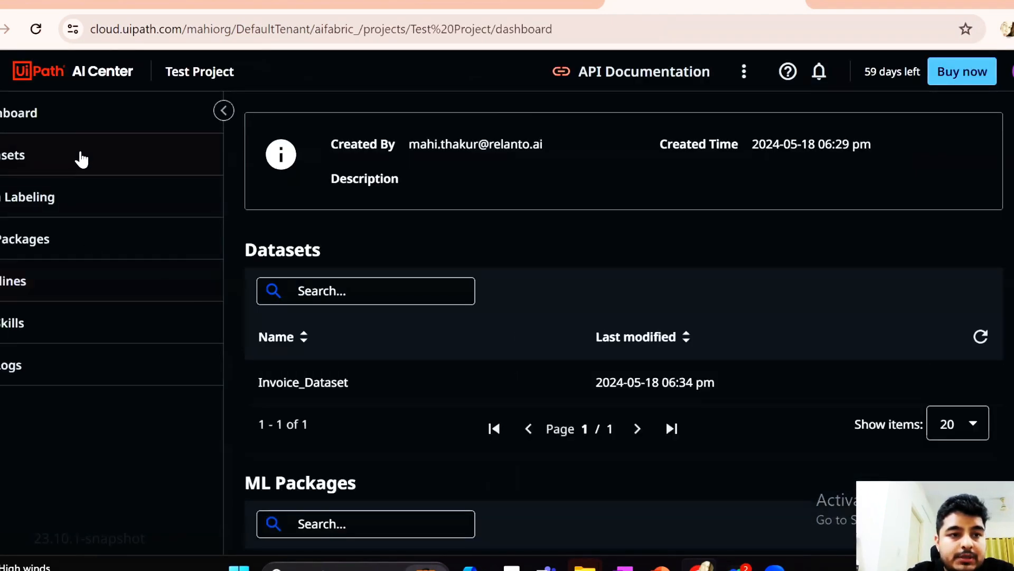
click(80, 158)
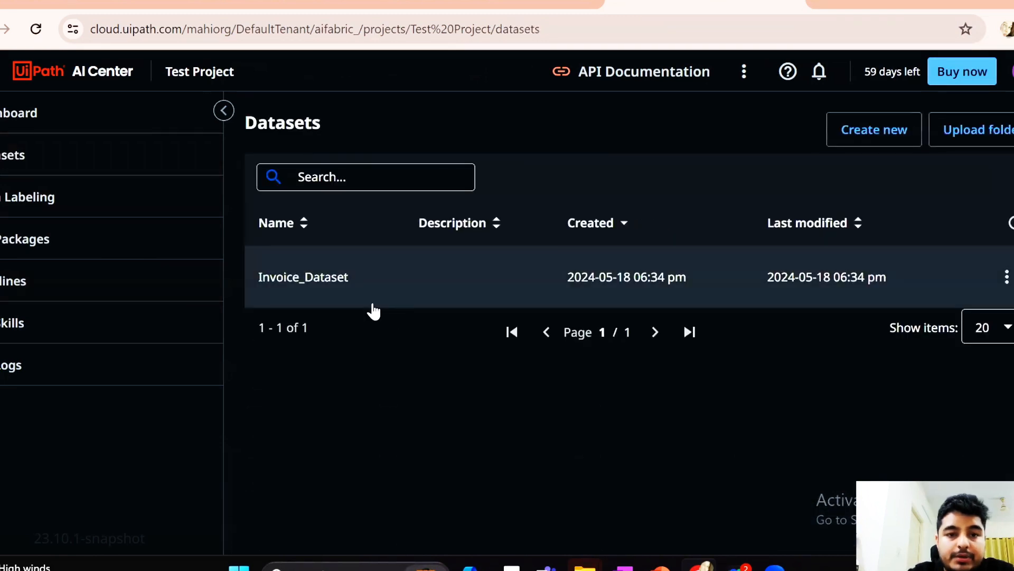
click(345, 279)
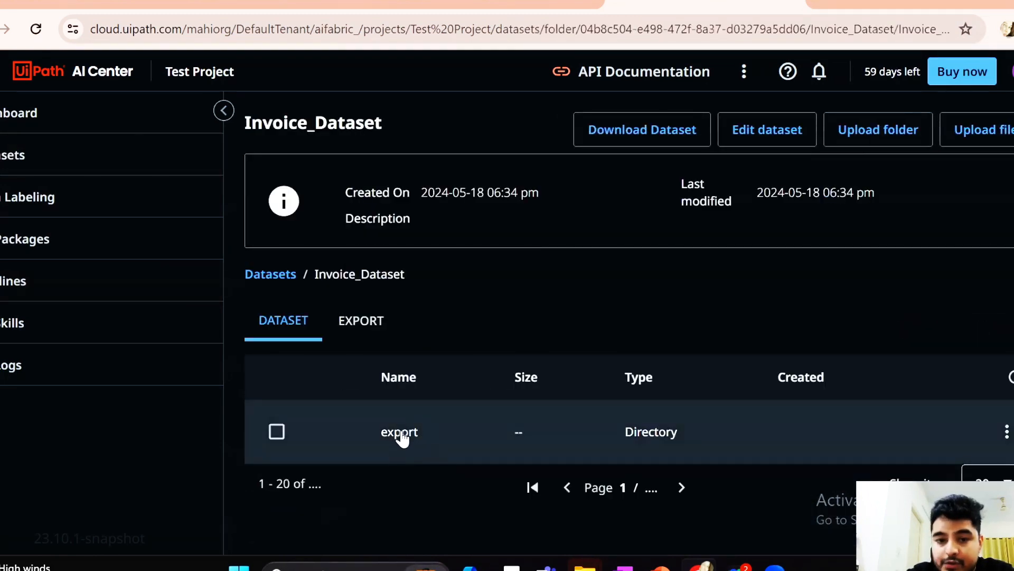
click(399, 432)
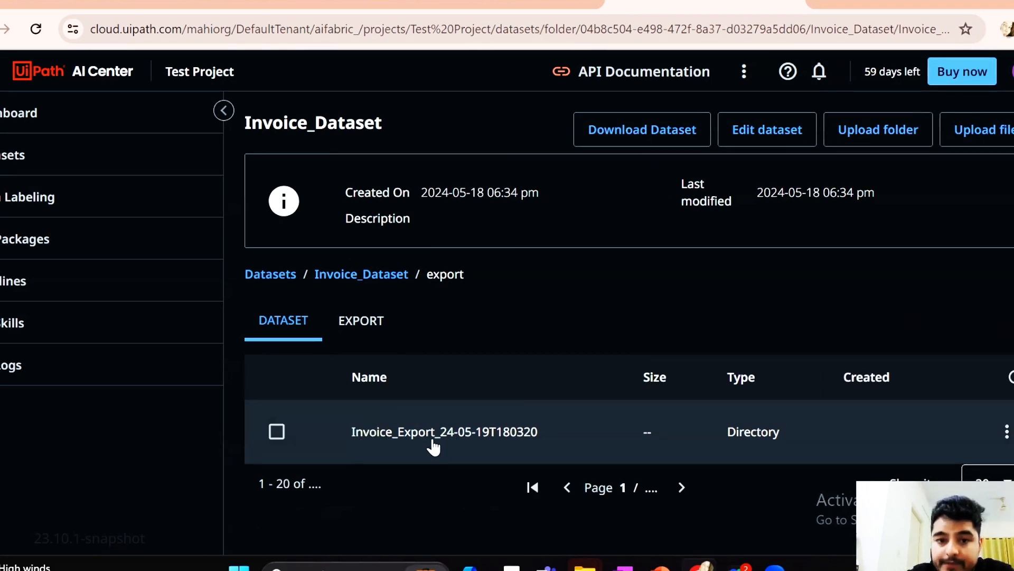
click(398, 443)
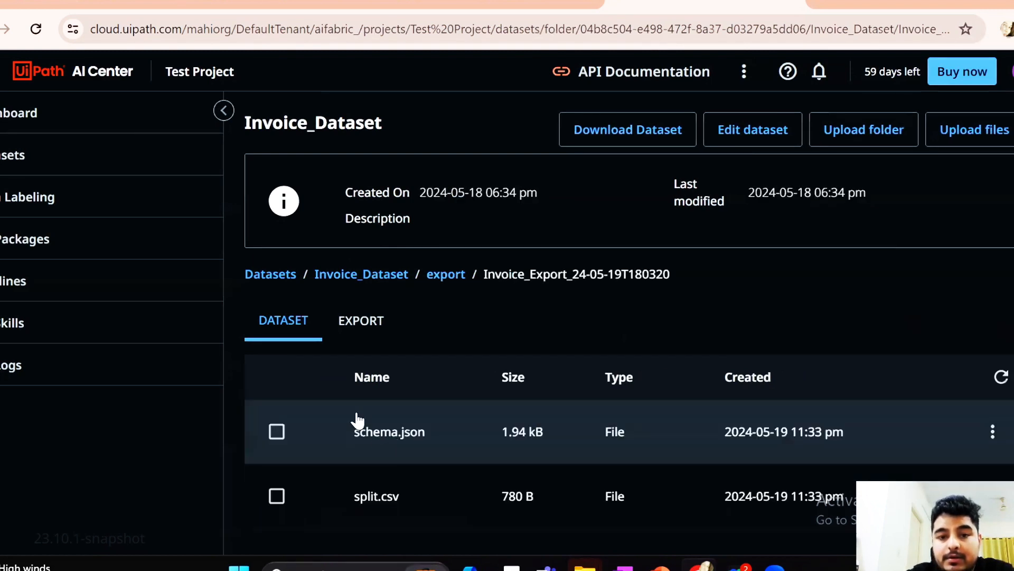
scroll(403, 478, down, 3)
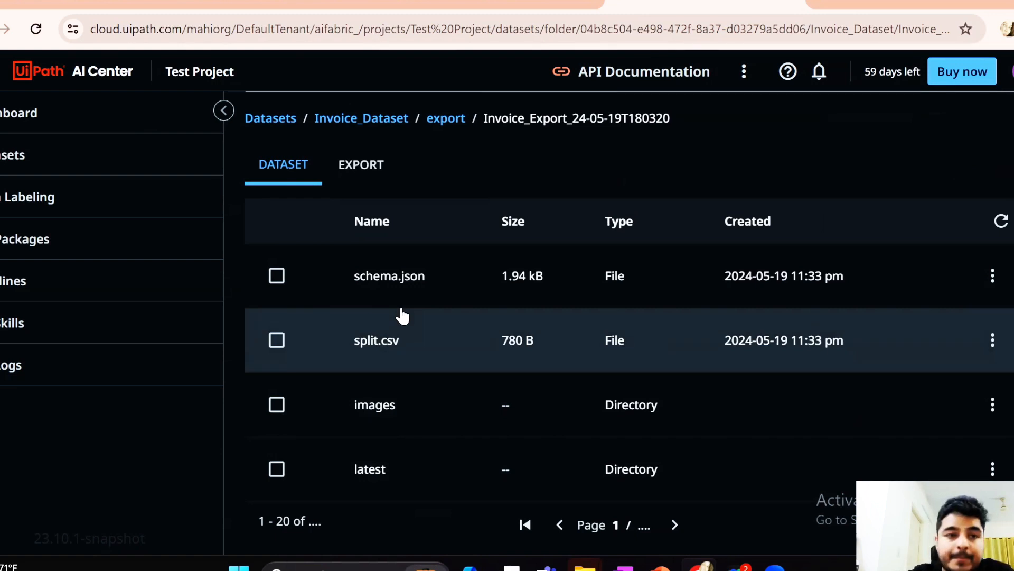
Open the DocumentUnderstanding package from the out-of-the-box UiPath Document Understanding ML packages
click(51, 250)
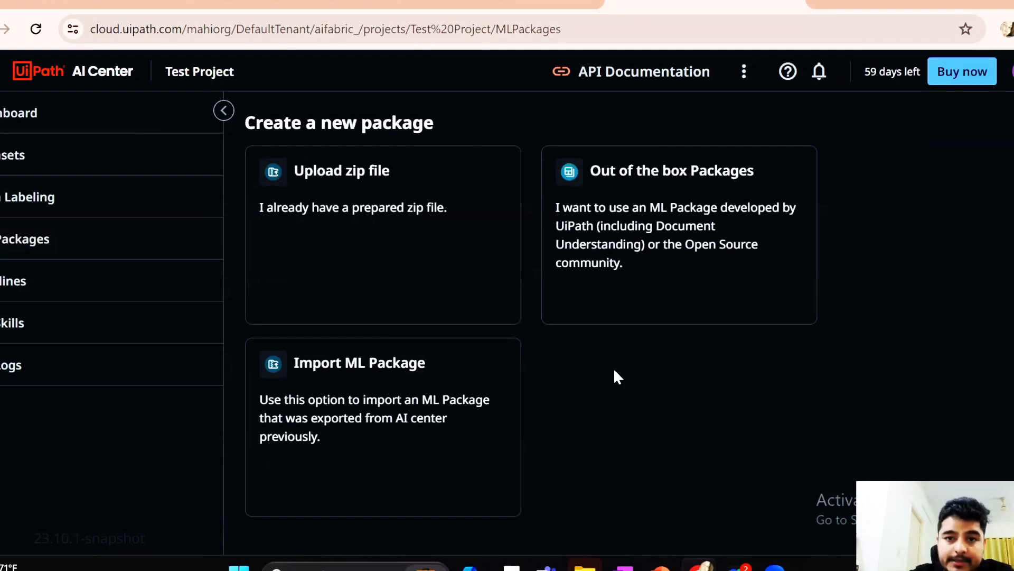
click(642, 209)
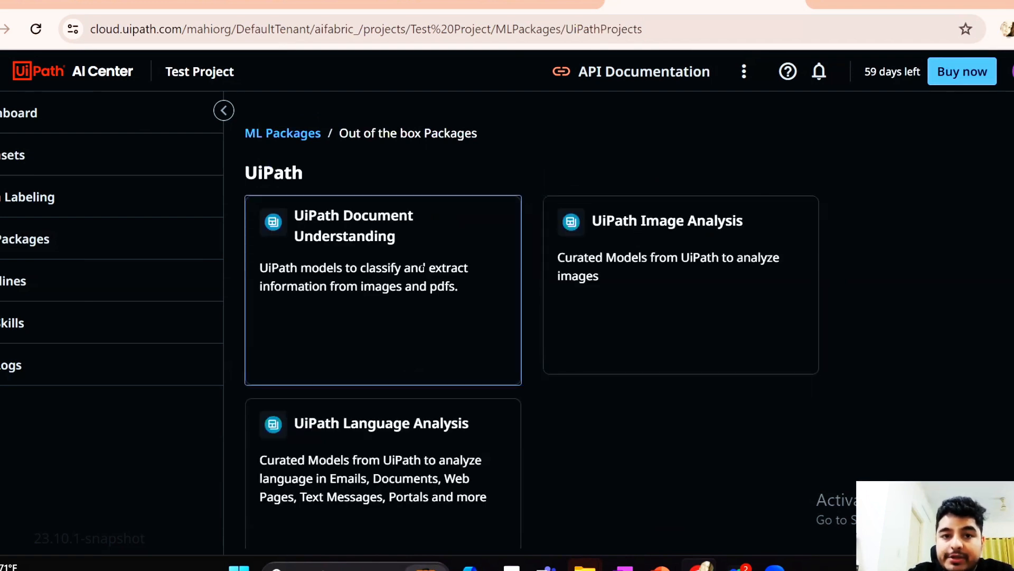
click(423, 270)
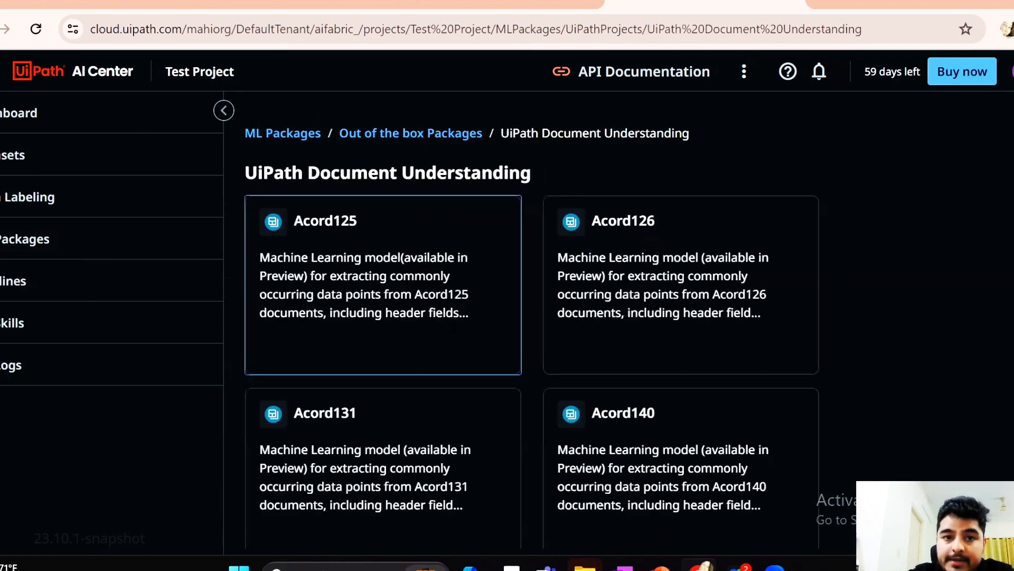
scroll(465, 407, down, 10)
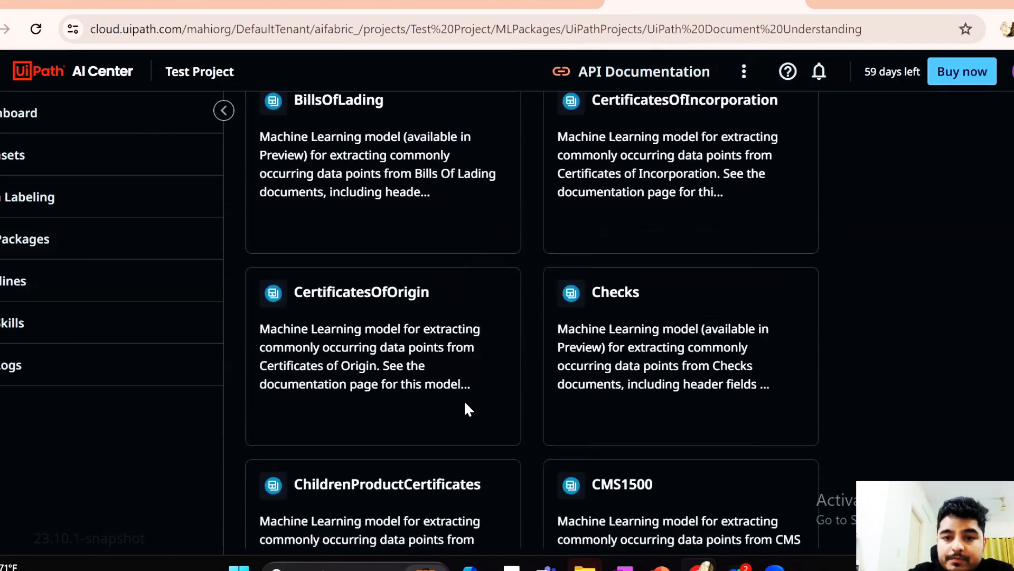
scroll(463, 404, down, 8)
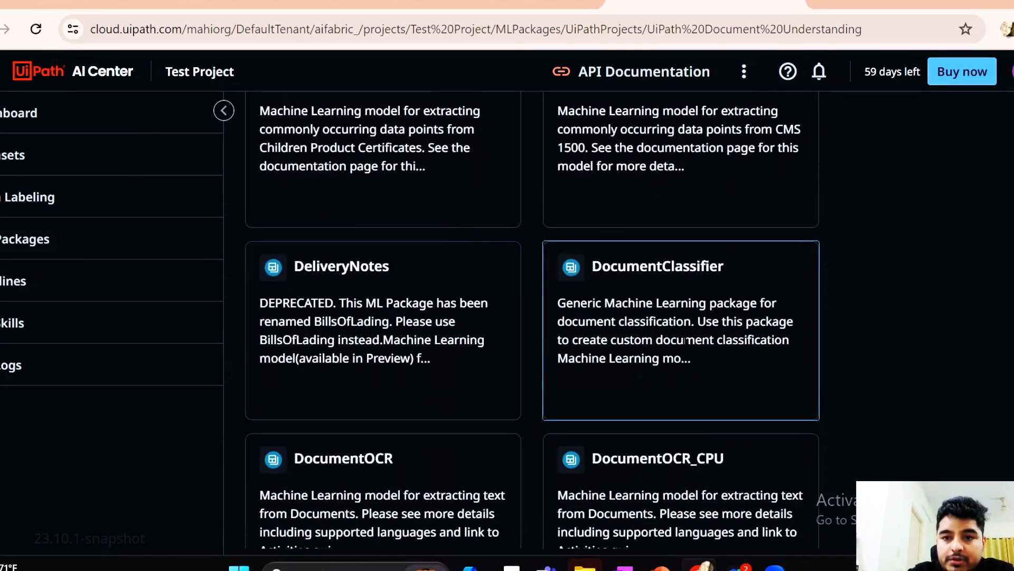
scroll(500, 365, down, 6)
click(654, 331)
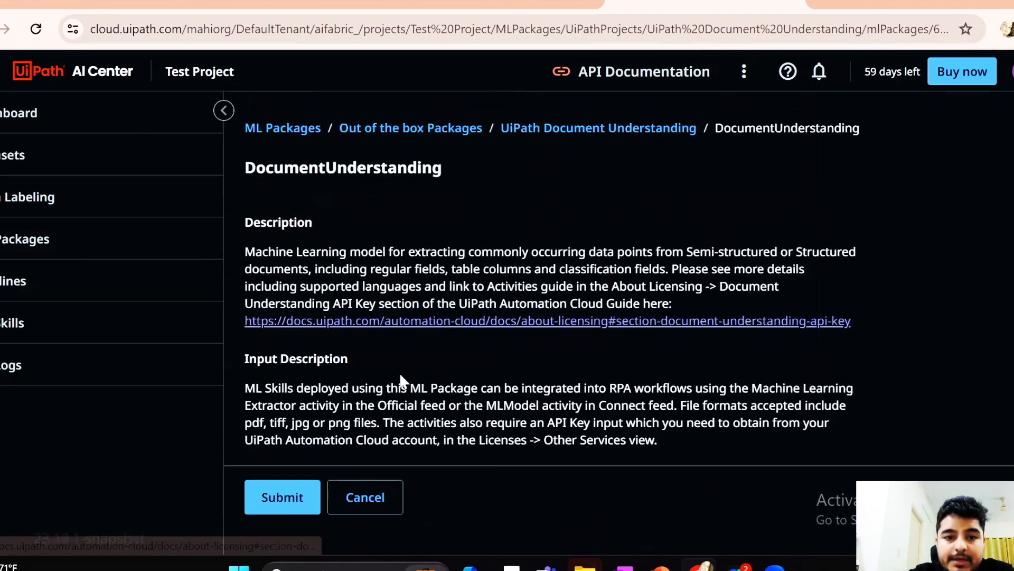
Choose version 23.10.4.0 of the DocumentUnderstanding package and submit it to start the package setup
scroll(401, 377, down, 5)
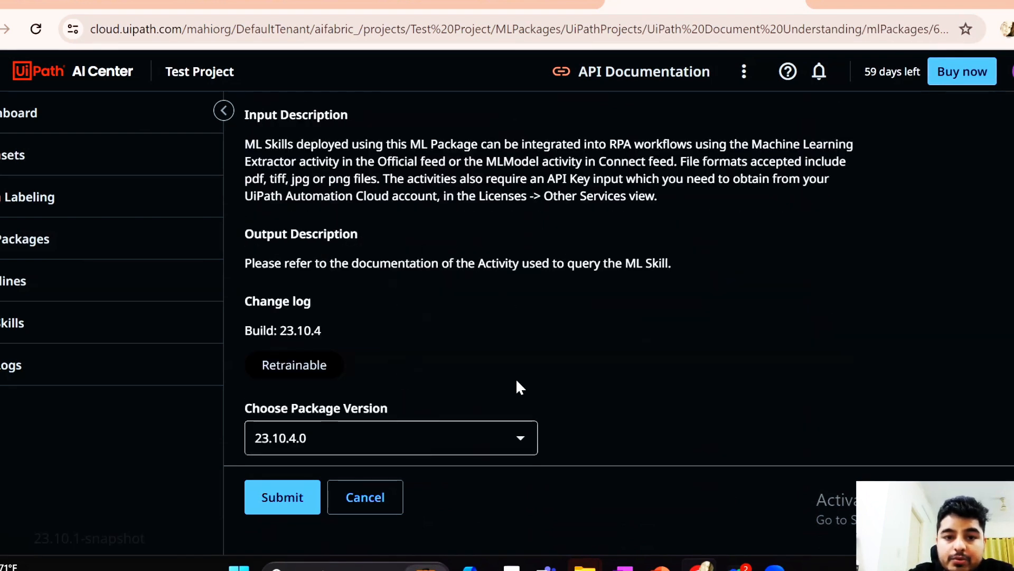
click(516, 439)
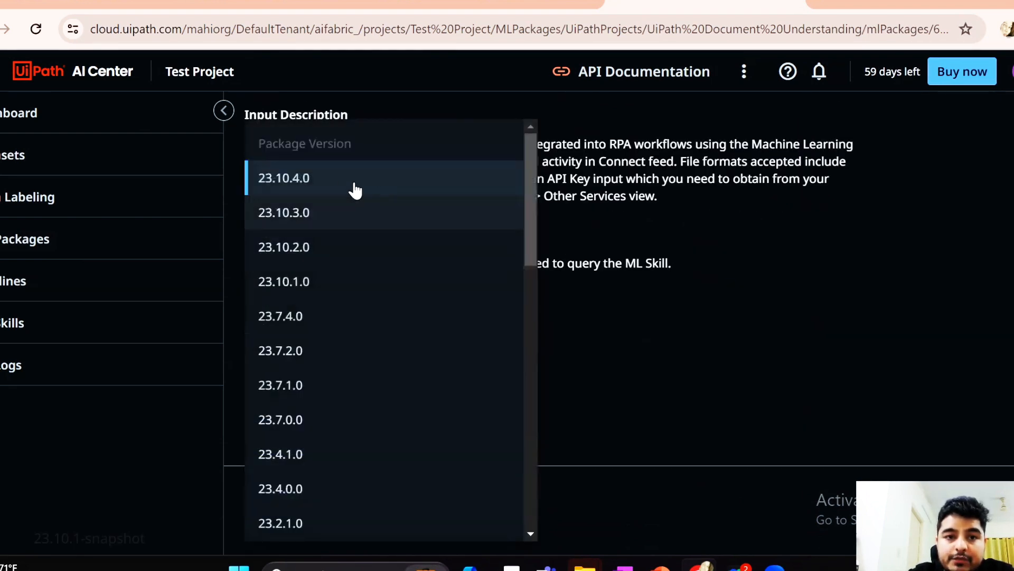
click(338, 179)
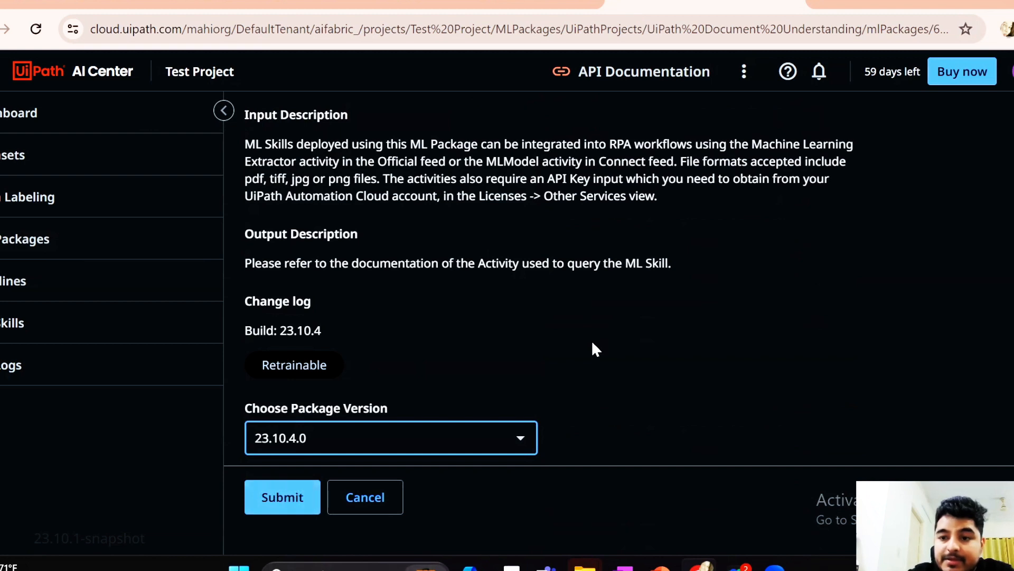
click(272, 502)
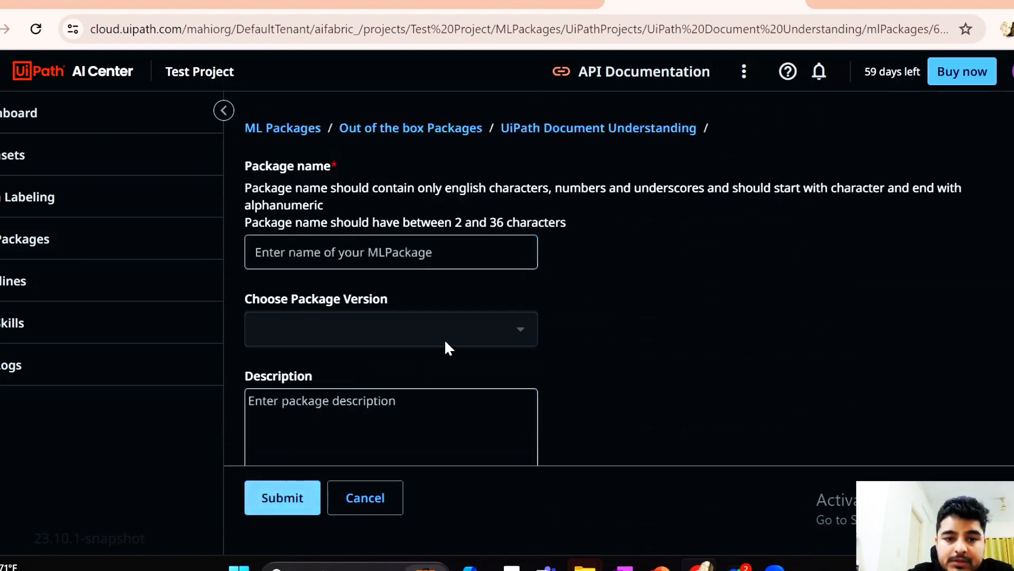
Name the ML package Invoice_MLPackage, review its remaining settings and submit it for creation
click(401, 253)
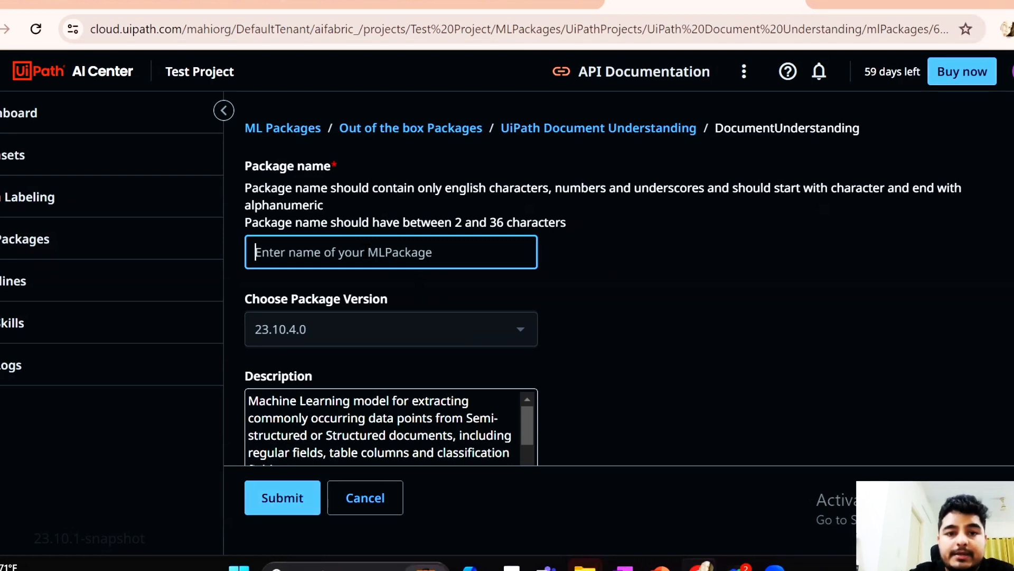
text(I)
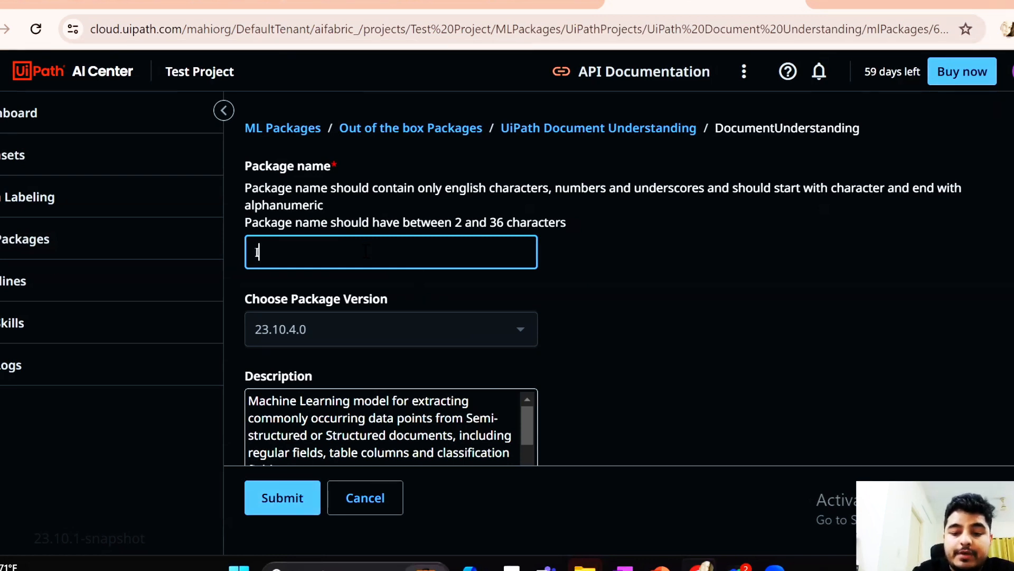
text(nvoice)
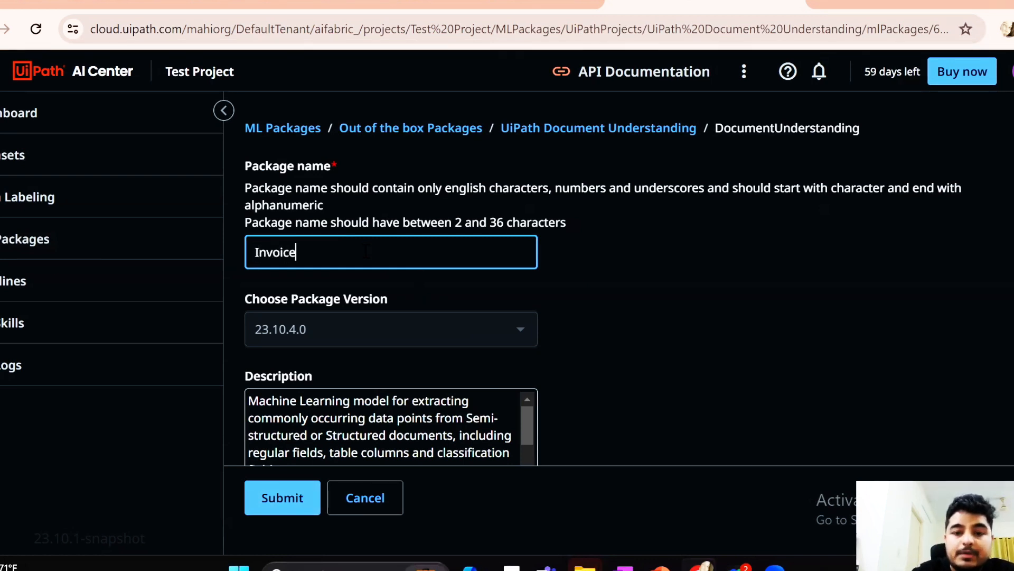
text(_)
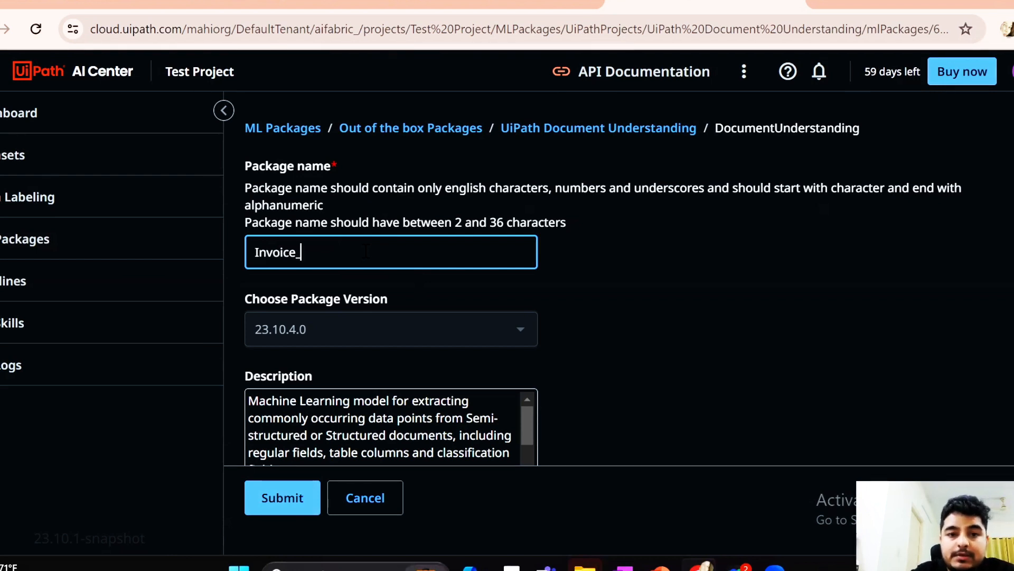
text(MLPackage)
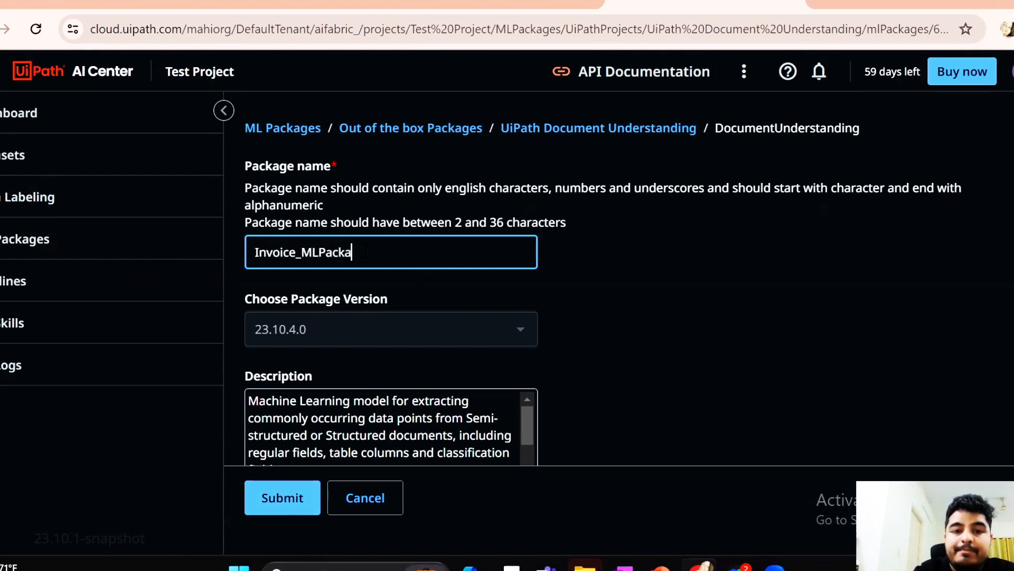
click(625, 310)
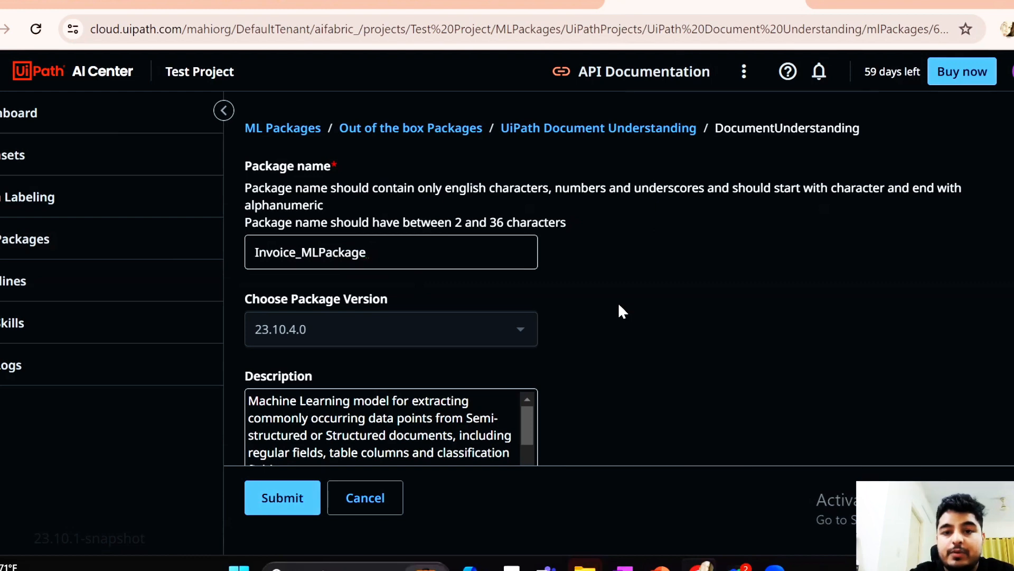
scroll(621, 310, down, 2)
scroll(618, 306, down, 5)
scroll(618, 310, up, 7)
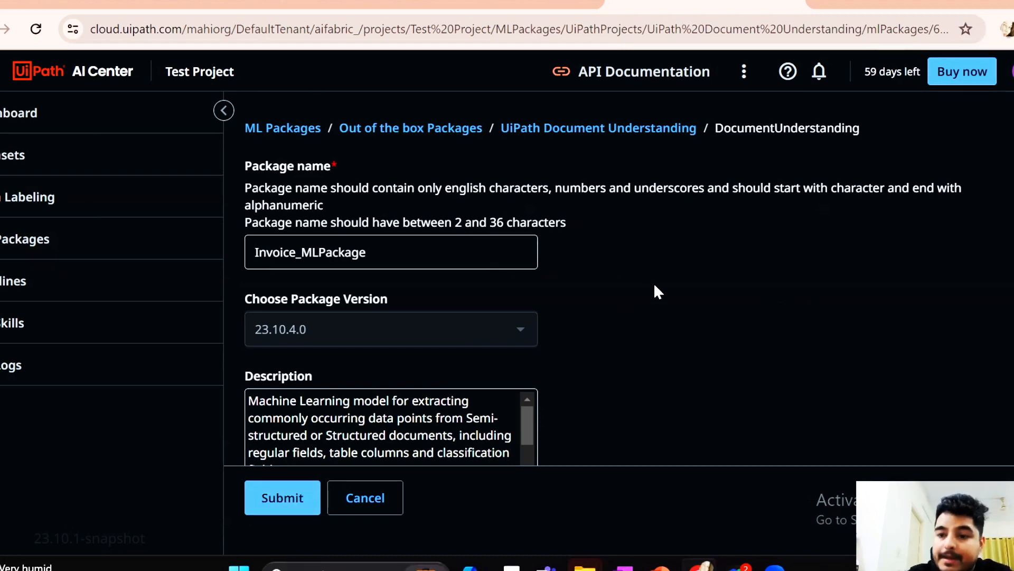
click(287, 492)
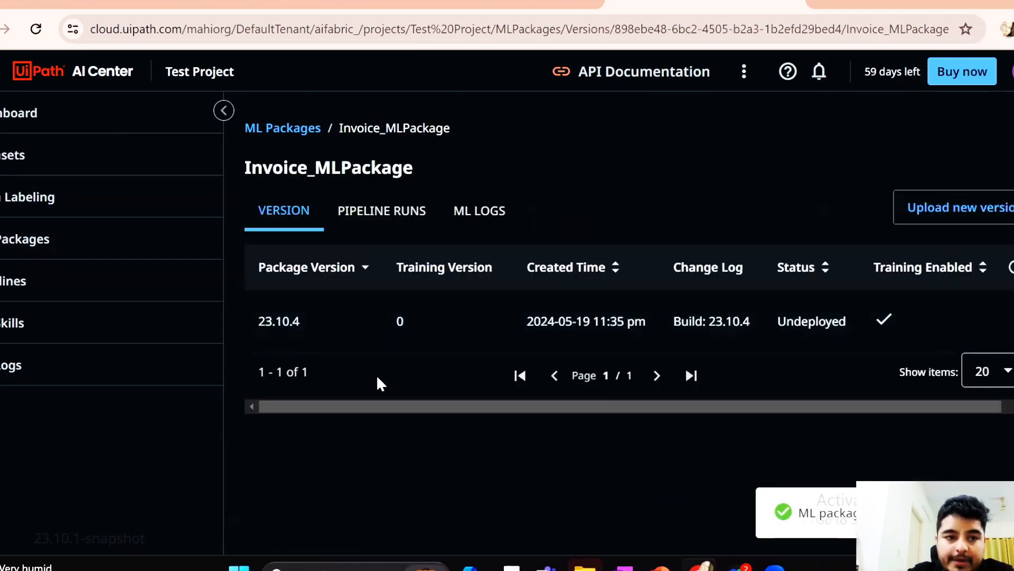
Return to the project's ML packages and refresh the list to check the status of Invoice_MLPackage
click(46, 253)
scroll(653, 442, down, 5)
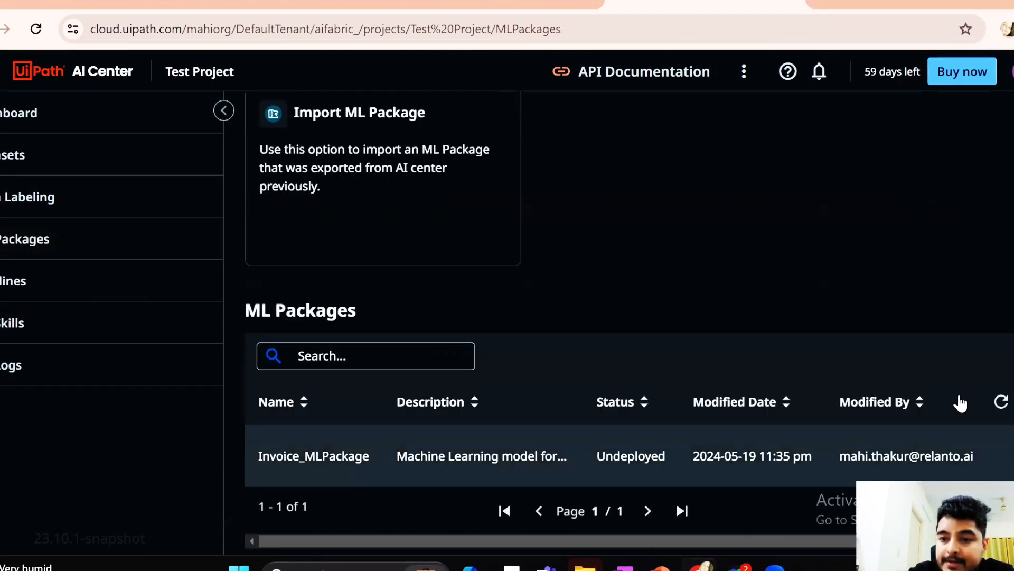
click(1002, 401)
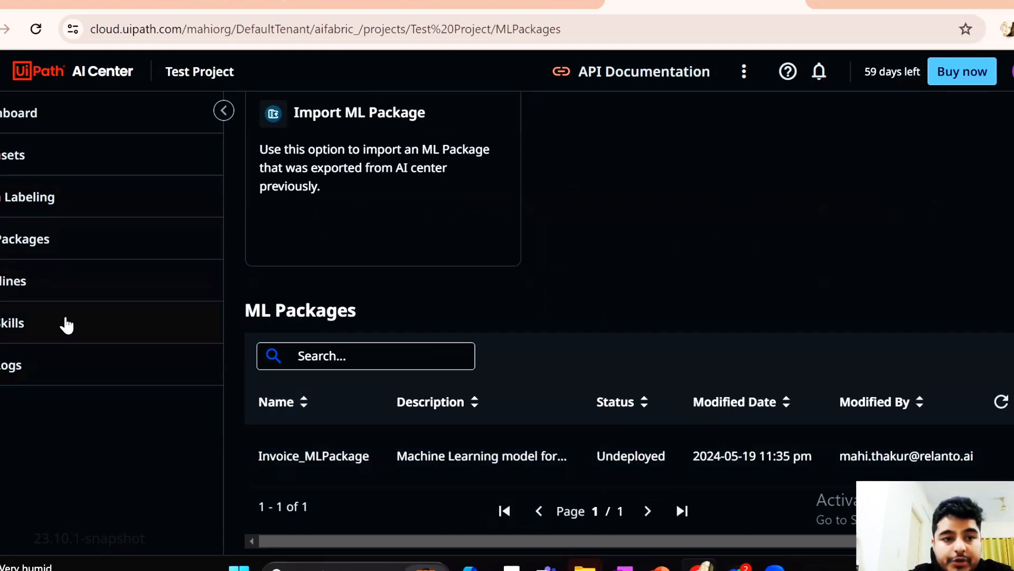
Start a new pipeline run in Test Project with type Train run and name it Invoice_Pipeline
click(66, 284)
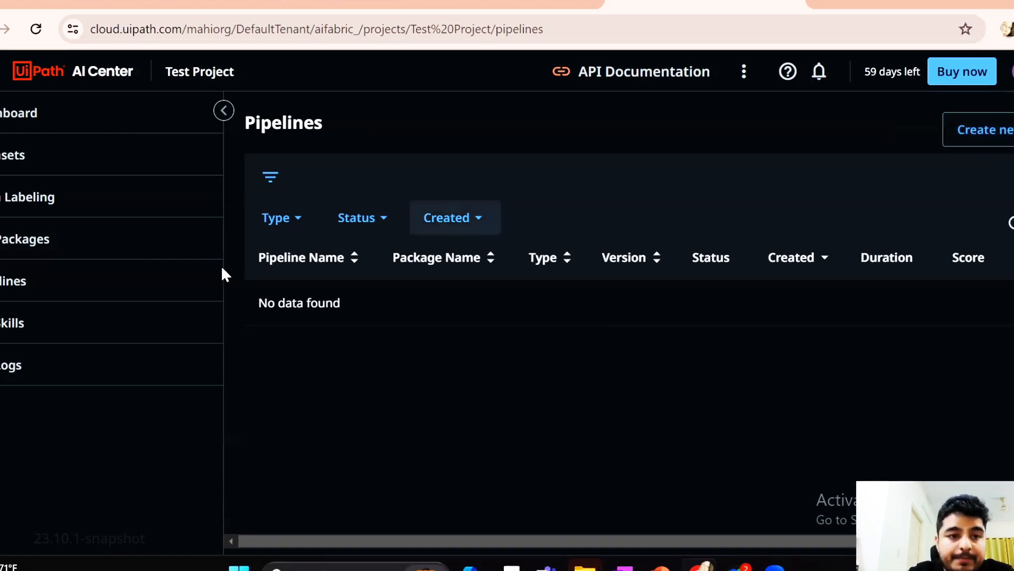
click(96, 282)
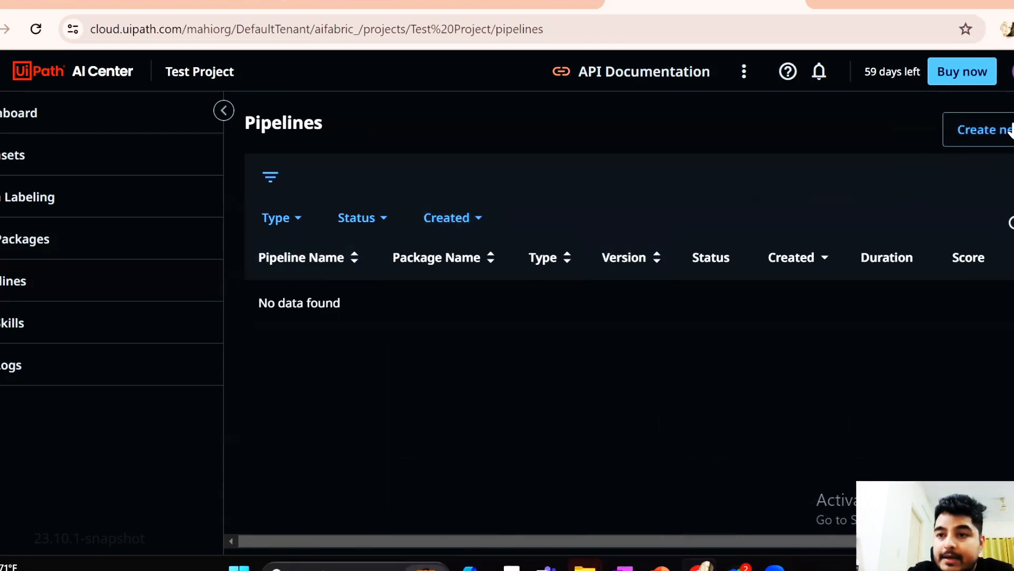
click(988, 129)
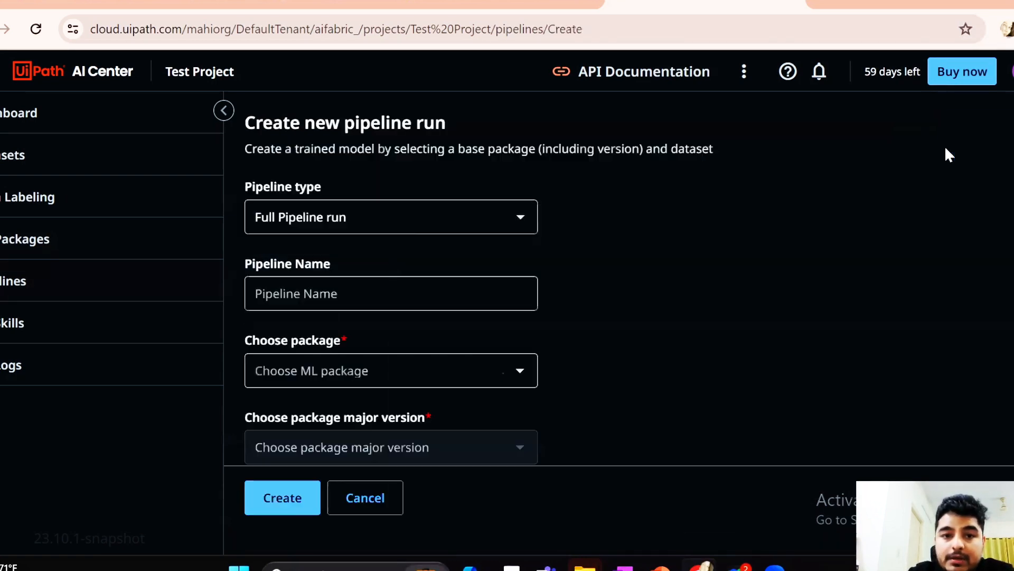
click(363, 214)
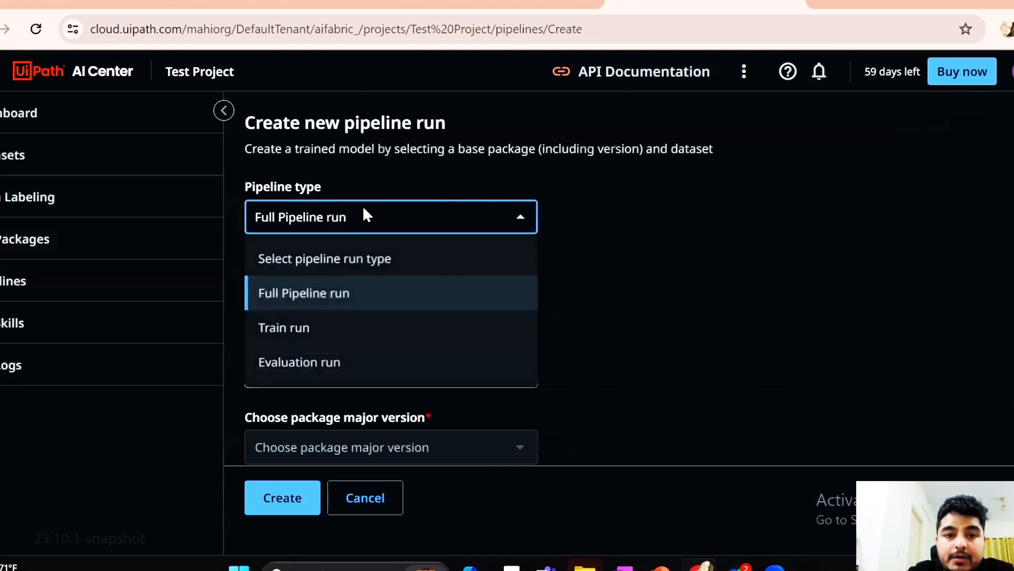
click(296, 327)
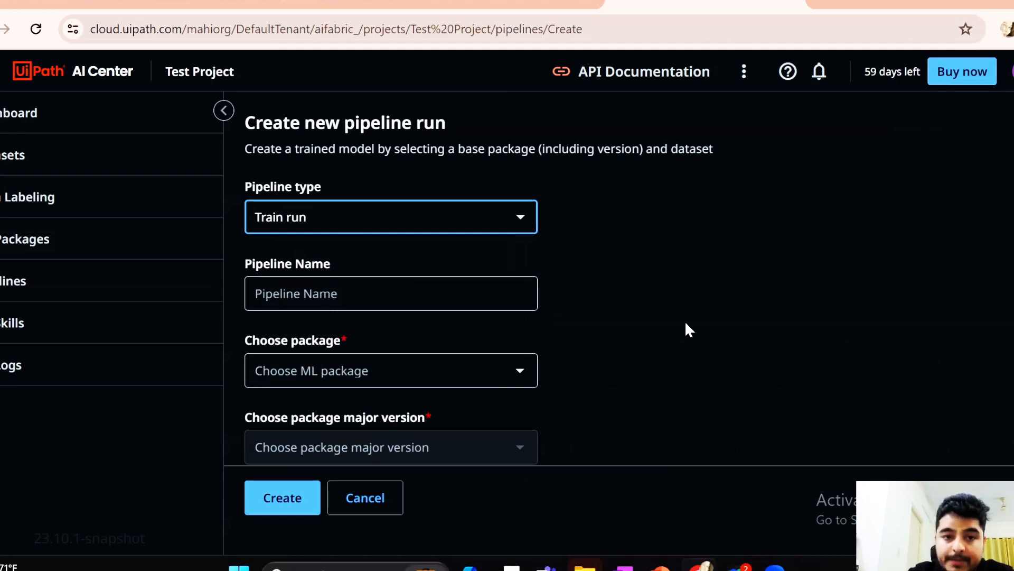
click(364, 302)
text(Invoice )
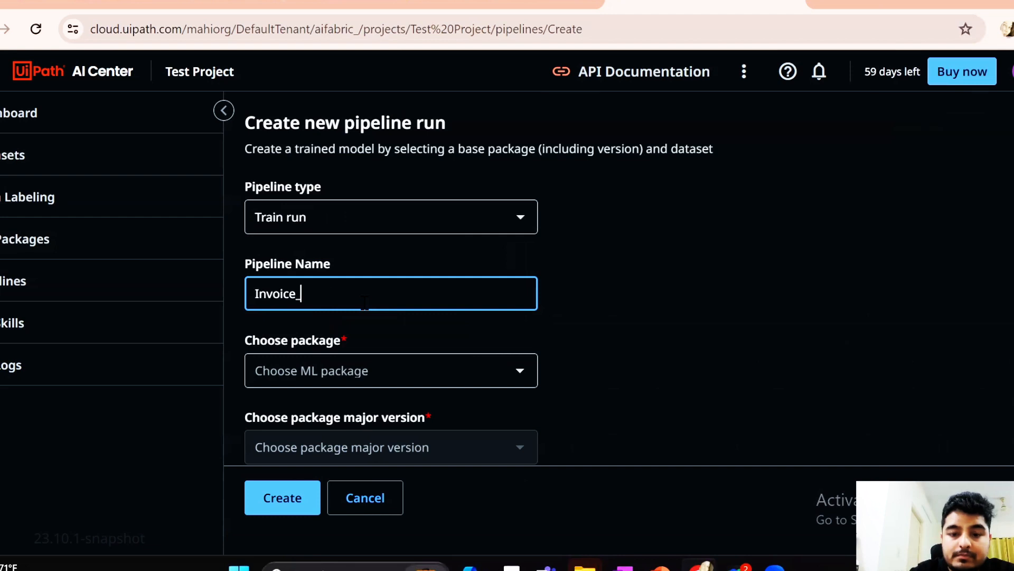
text(Pipeline)
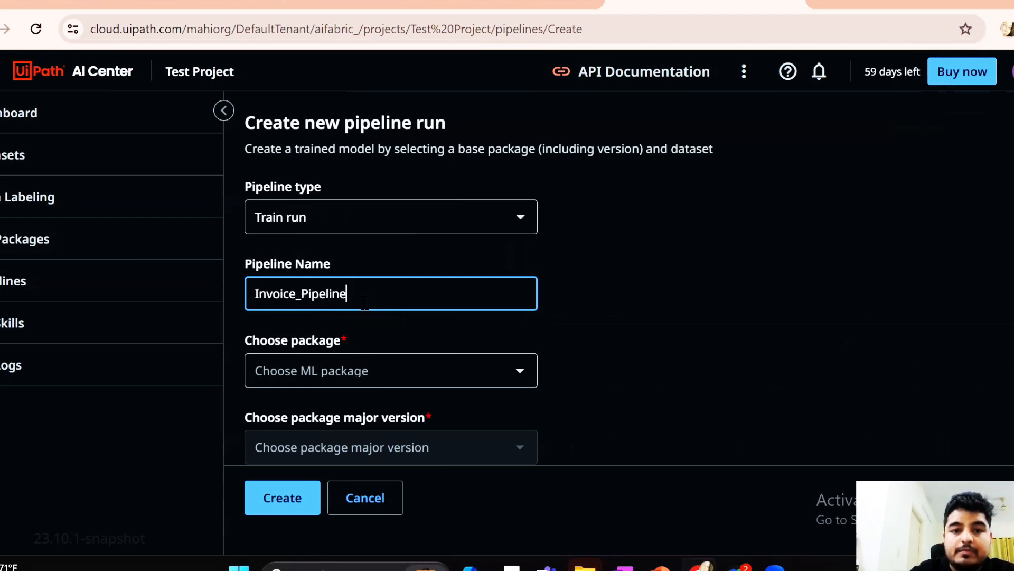
Assign Invoice_MLPackage to the pipeline run with major version 23.10.4 and minor version 0
click(349, 370)
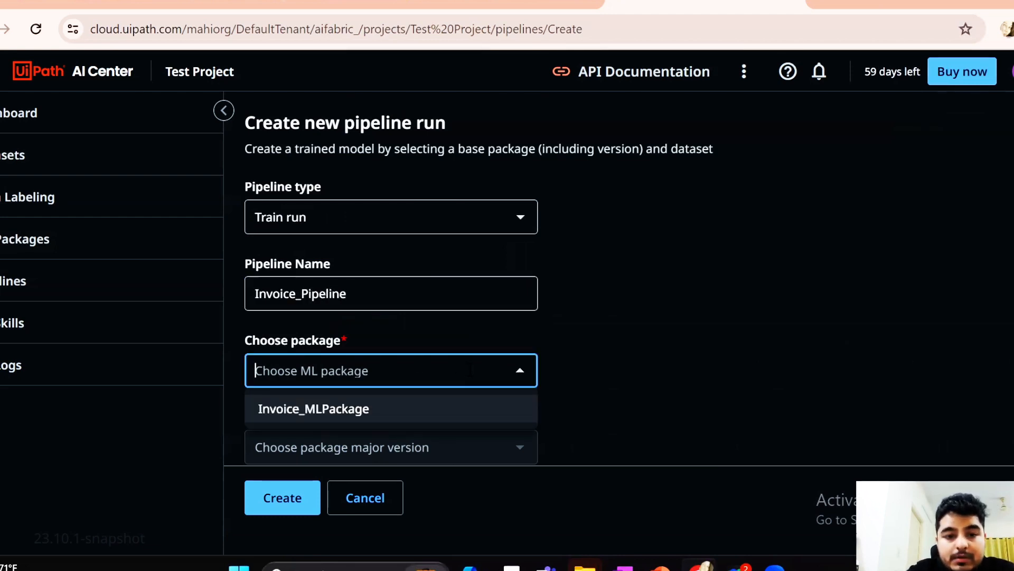
click(333, 409)
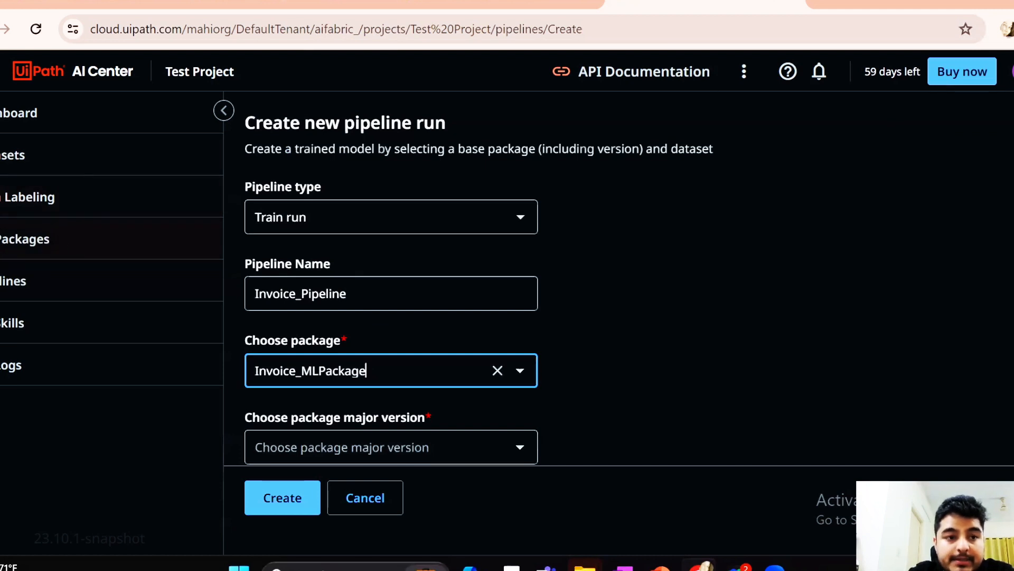
scroll(712, 287, down, 2)
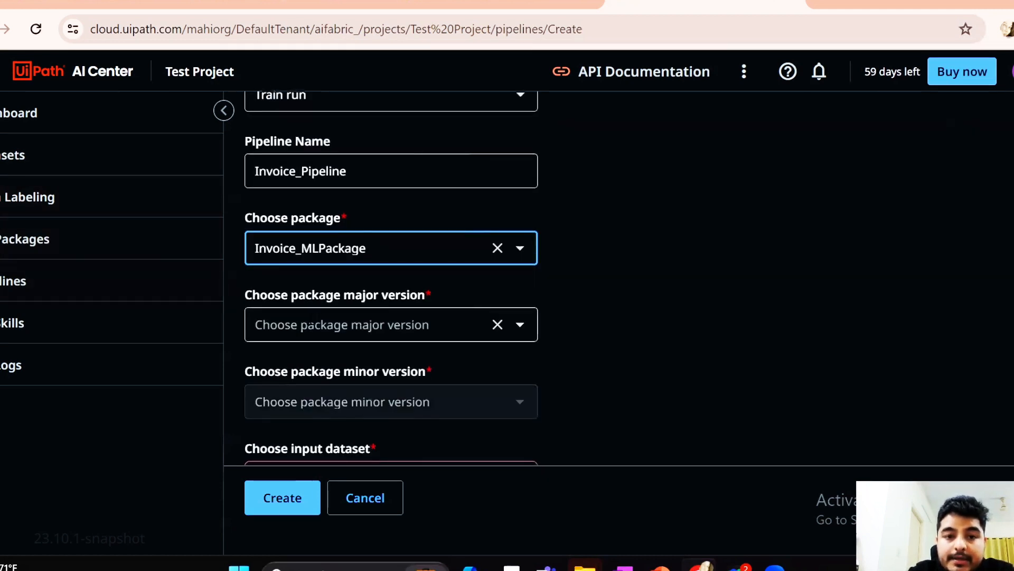
click(528, 326)
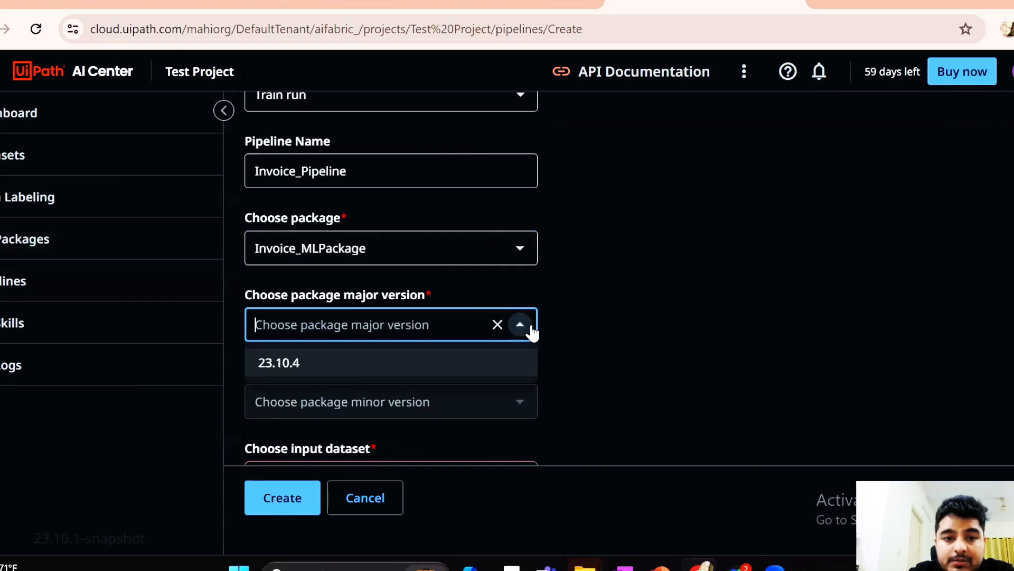
click(272, 365)
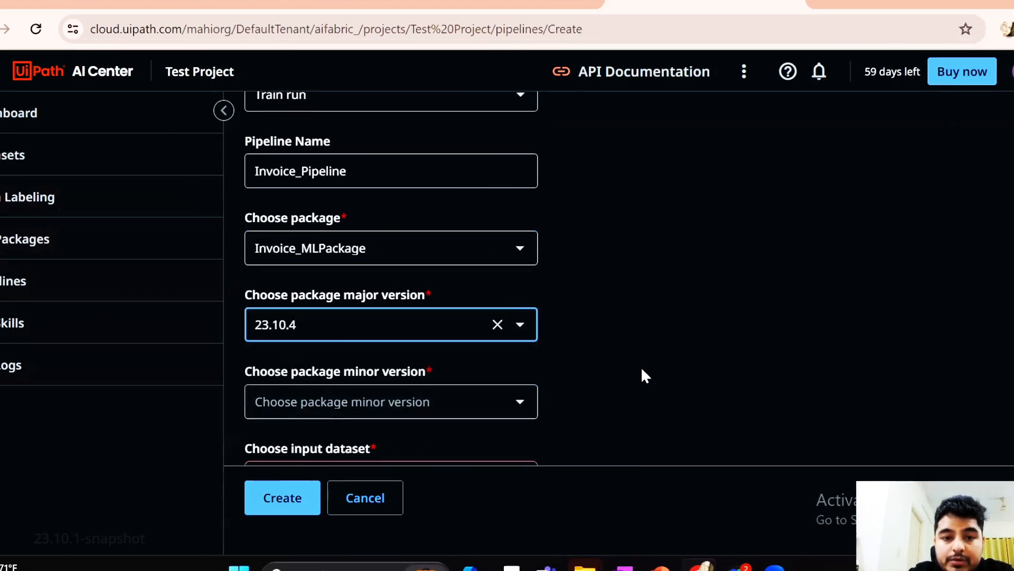
scroll(641, 369, down, 3)
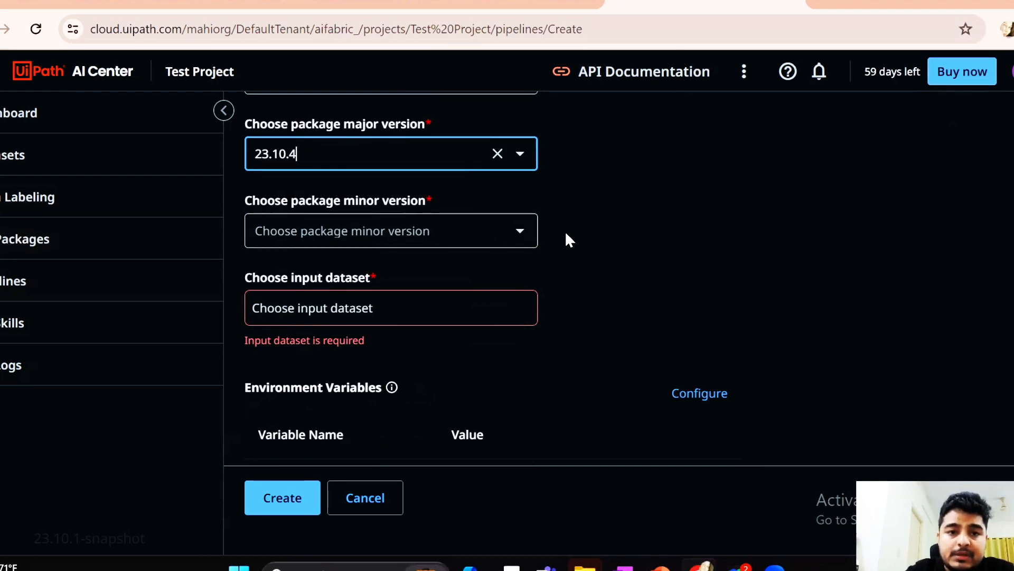
click(521, 231)
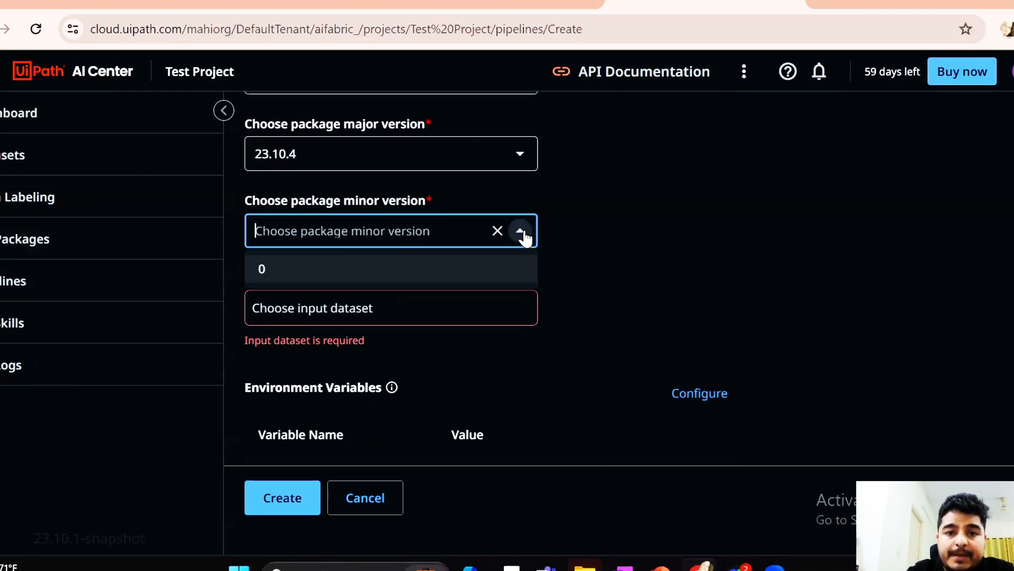
click(331, 270)
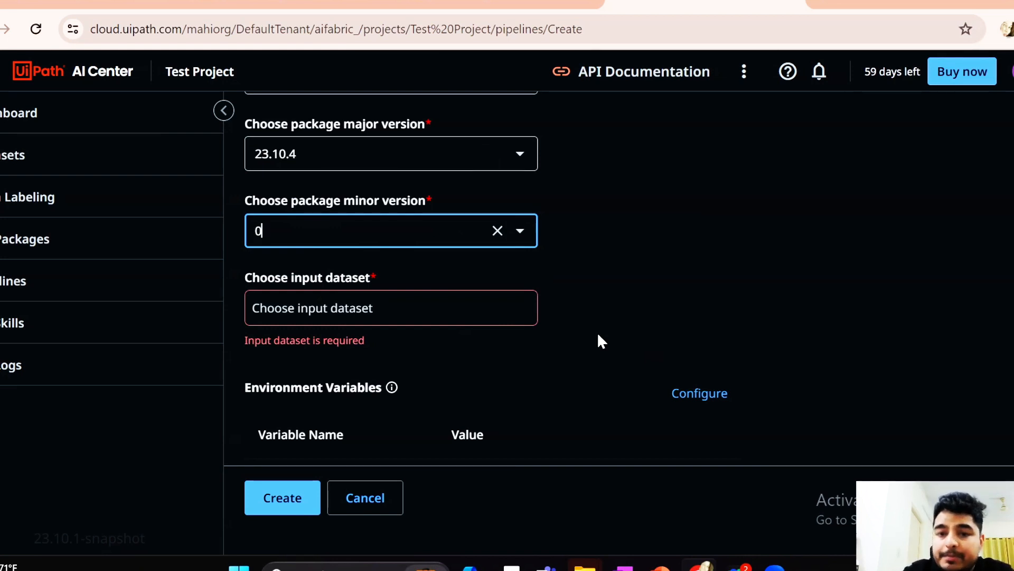
Choose the Invoice_Export_24-05-19T180320 folder inside Invoice_Dataset's export folder as the pipeline's input dataset
click(519, 239)
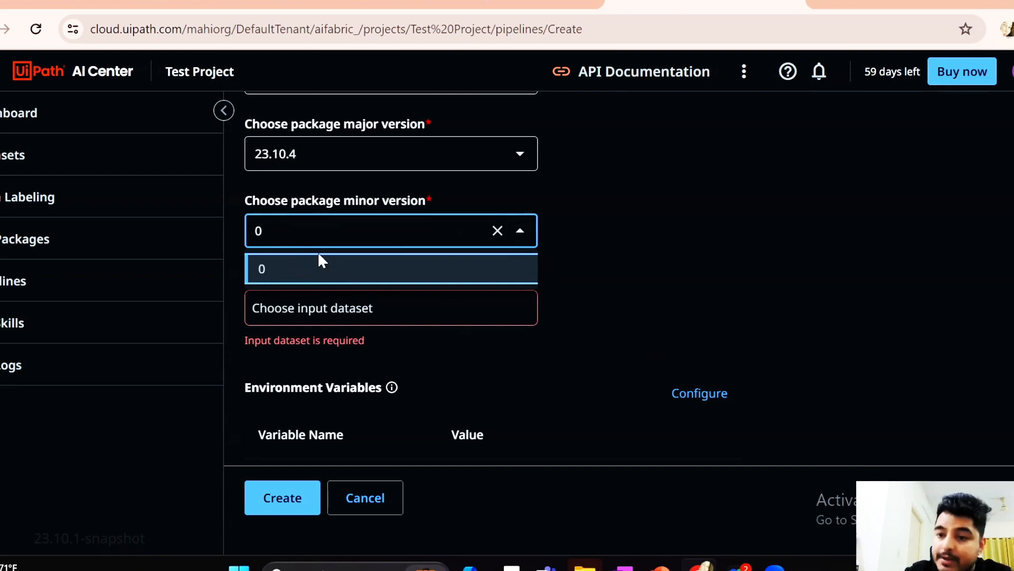
click(641, 317)
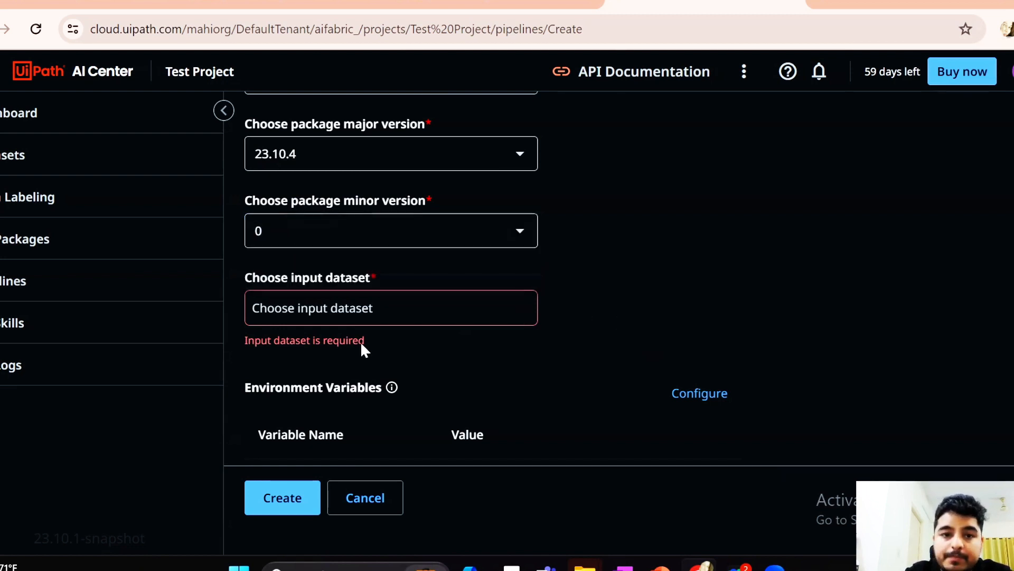
click(311, 309)
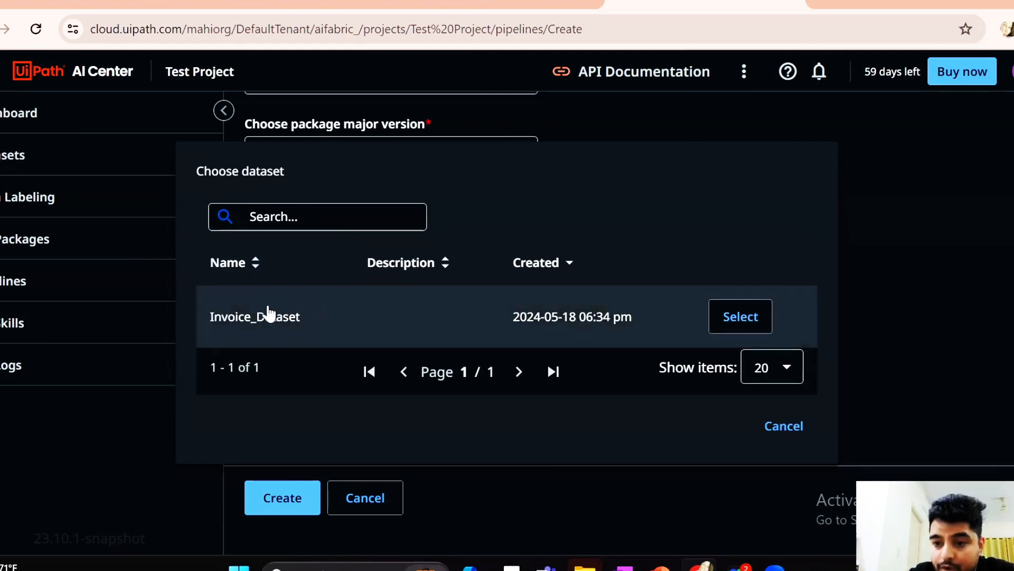
click(246, 320)
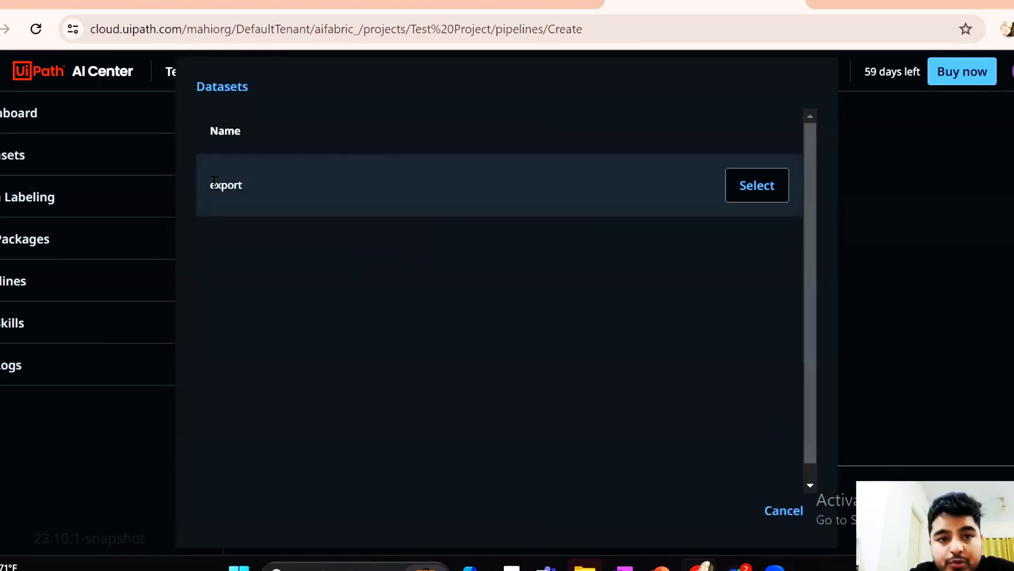
click(214, 182)
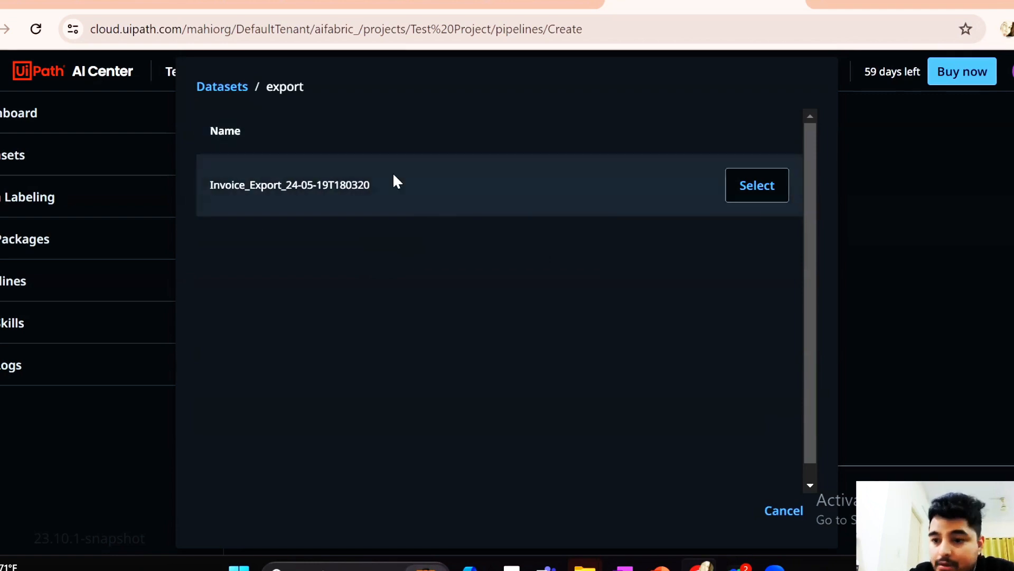
click(341, 189)
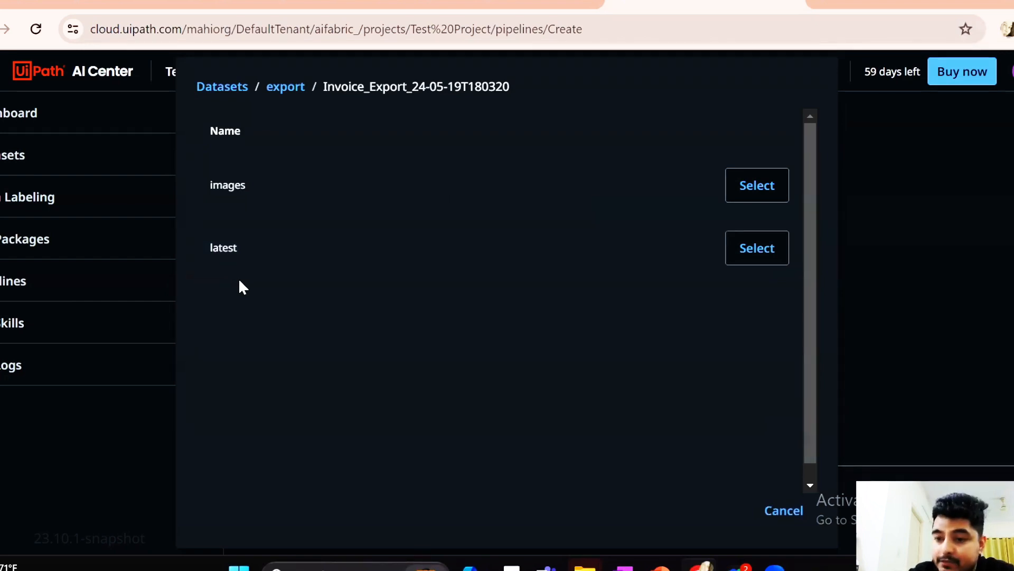
click(286, 86)
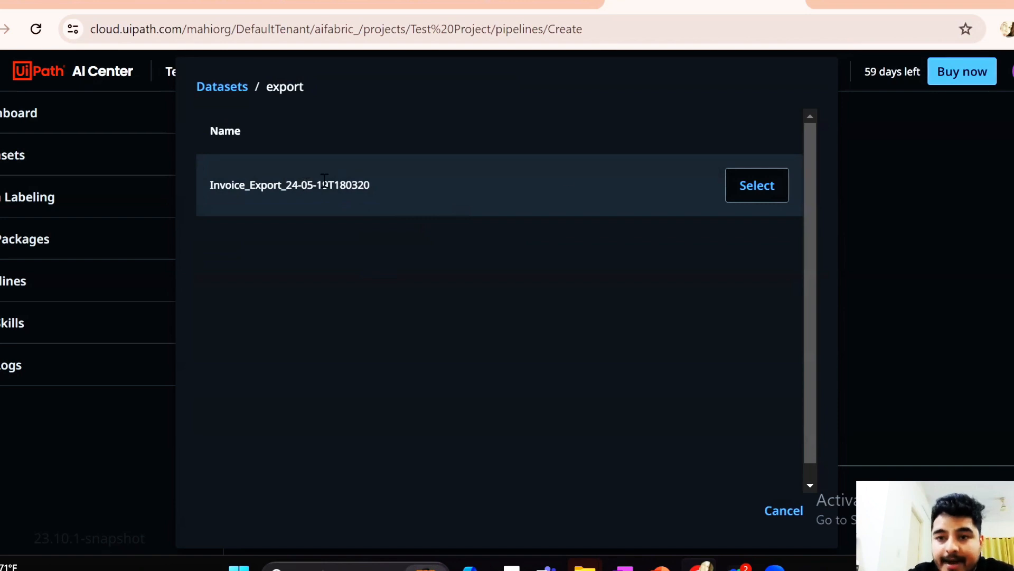
click(755, 189)
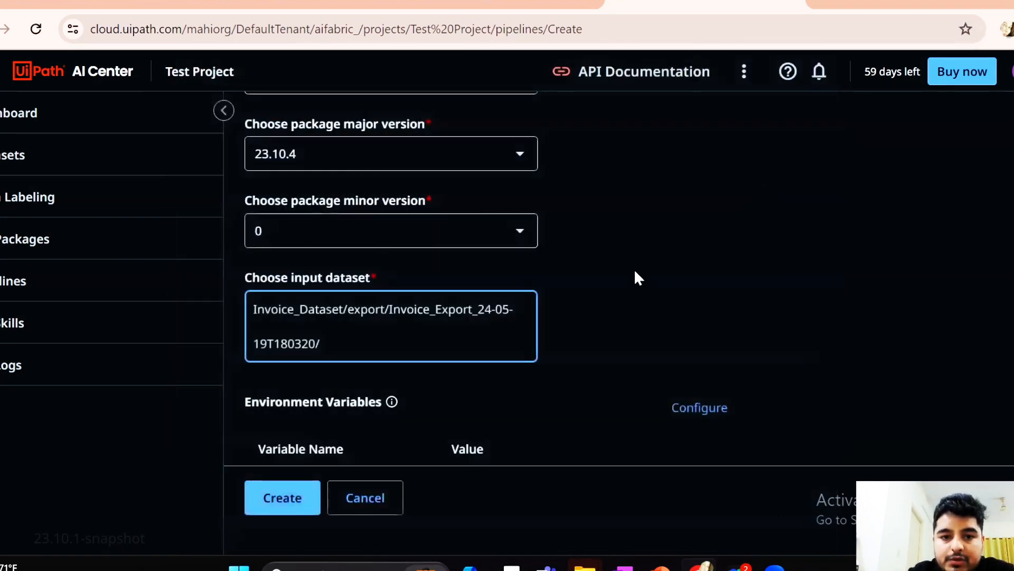
Enable GPU for the training pipeline and create it with the Run now option
scroll(653, 322, down, 4)
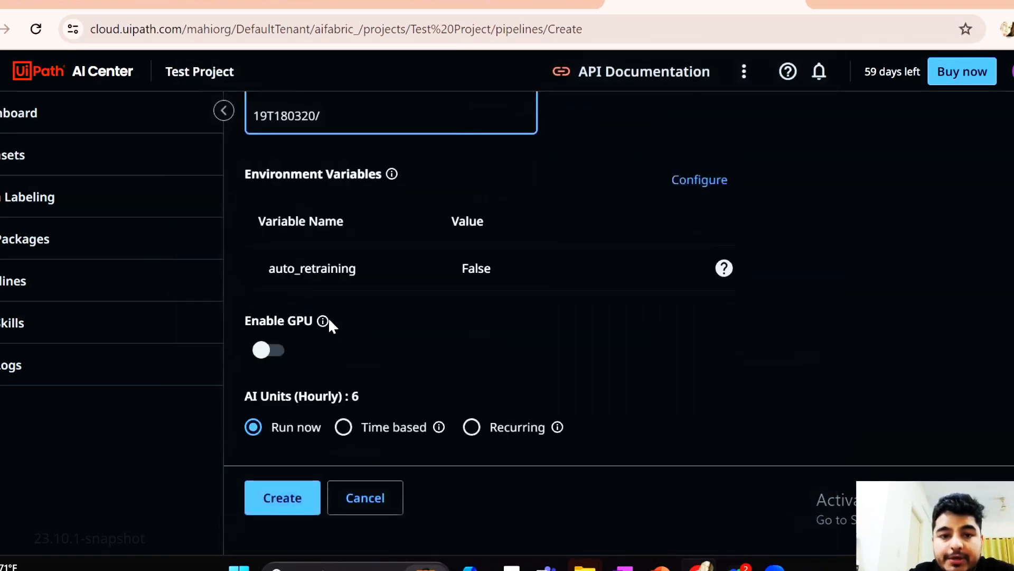
click(262, 351)
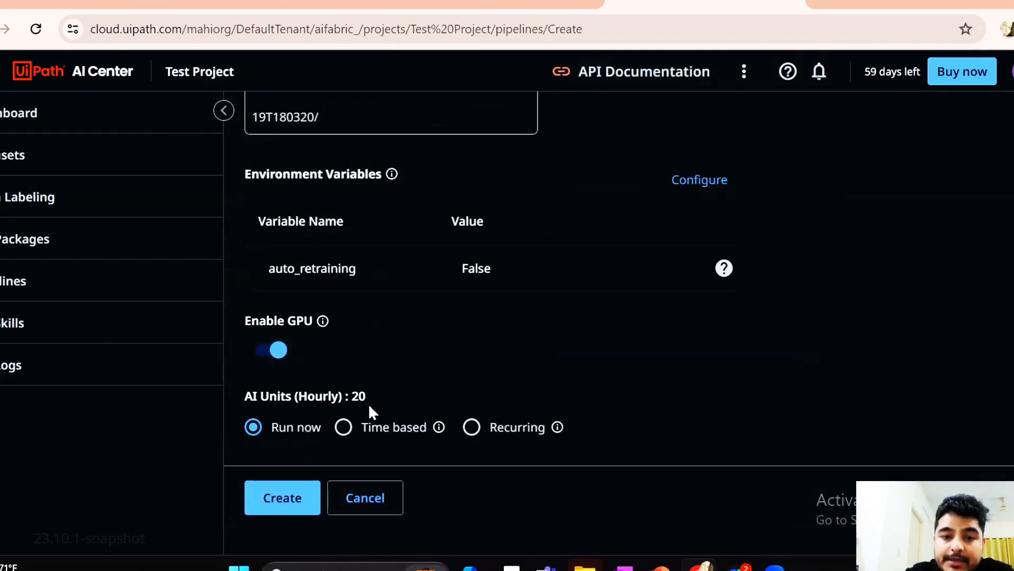
click(279, 350)
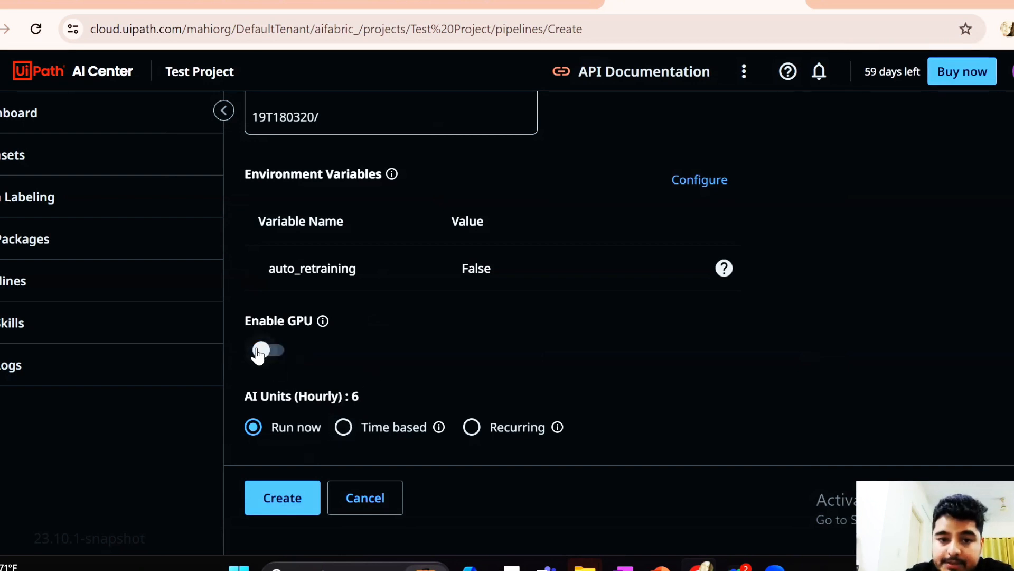
click(260, 351)
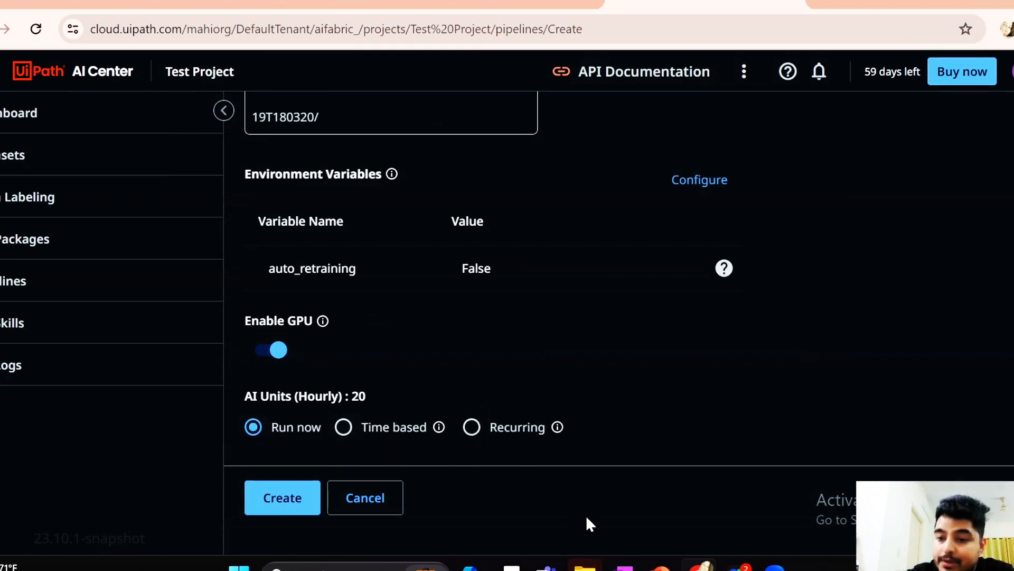
click(293, 492)
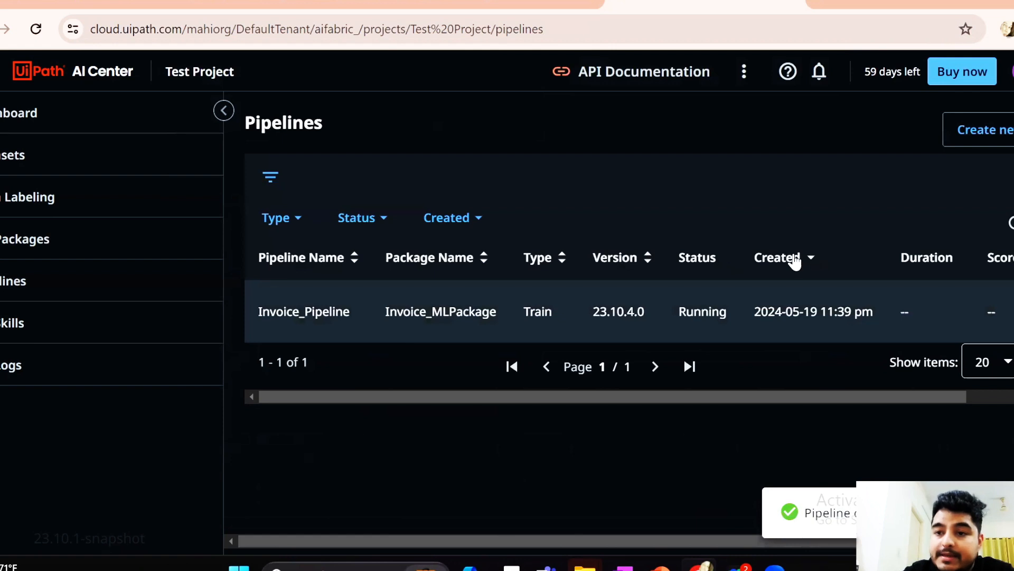
Refresh the pipelines list to check the status of Invoice_Pipeline and open the project's ML skills
click(1010, 223)
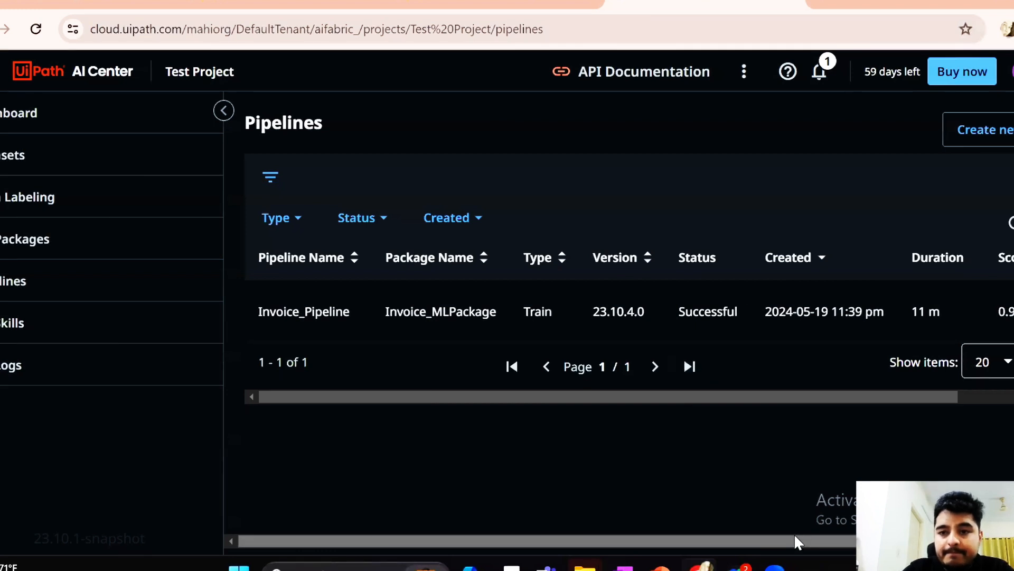
click(1011, 223)
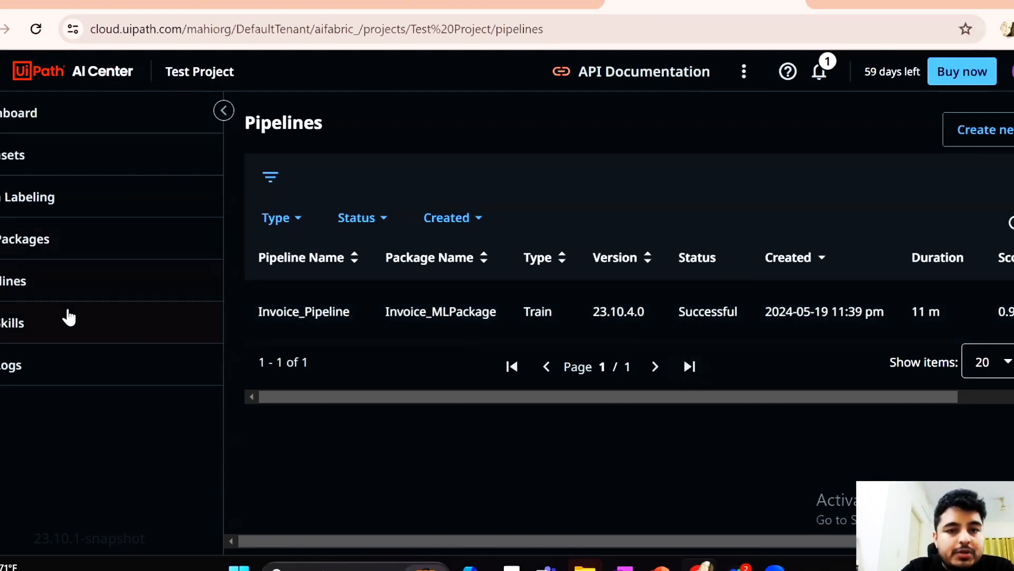
click(23, 320)
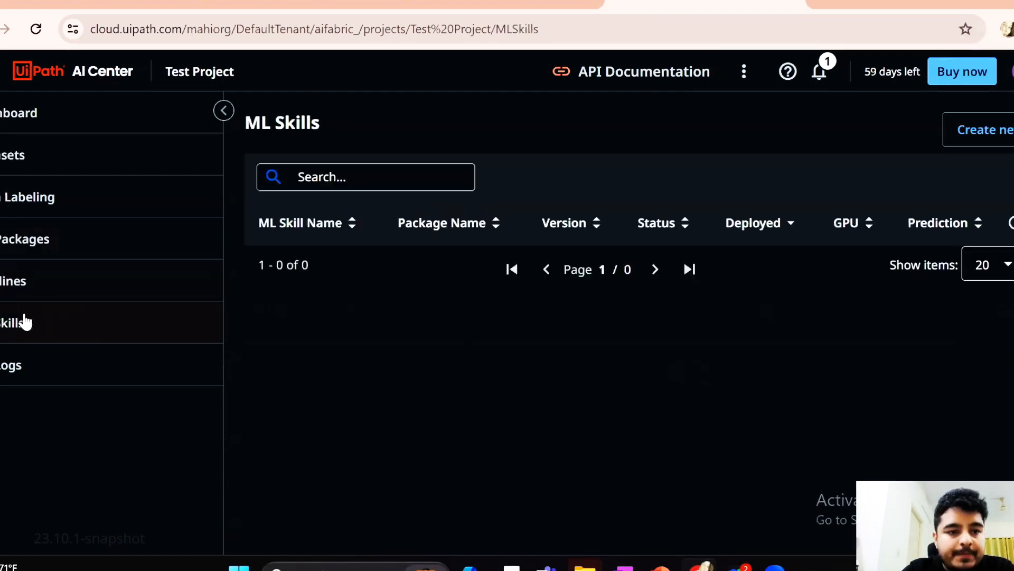
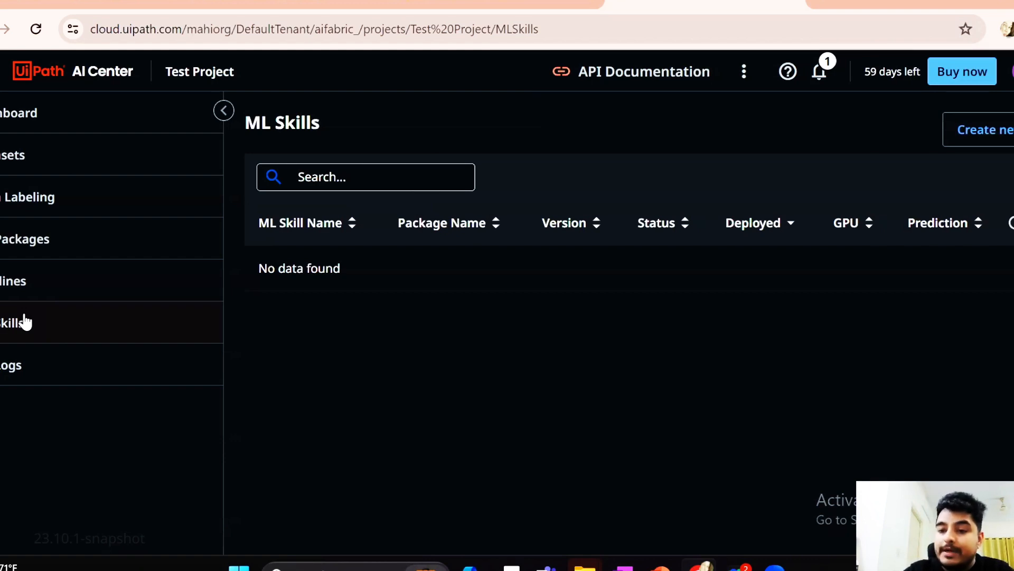
Start a new ML skill in the project and name it Invoice_MLSkill
click(24, 321)
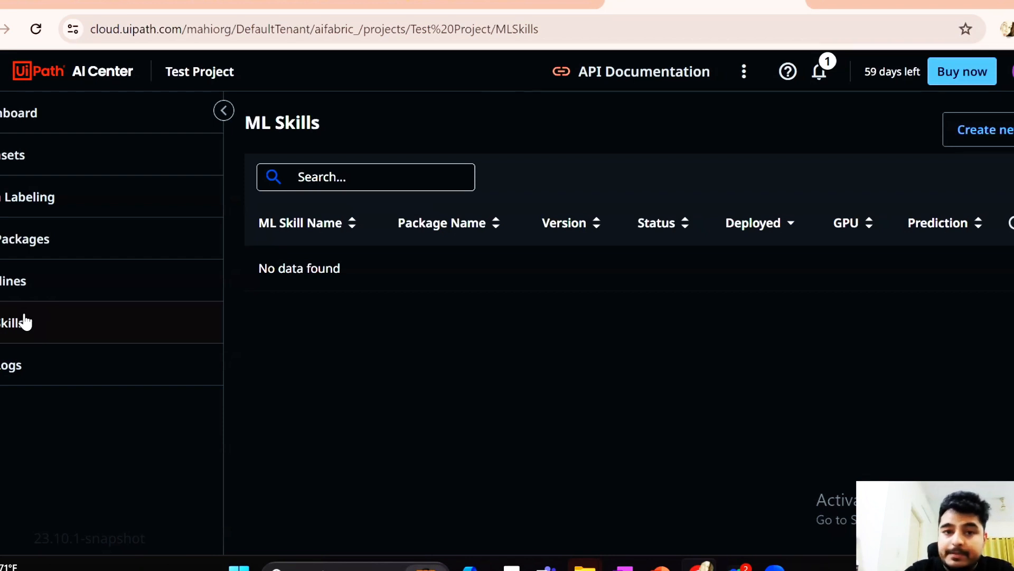
click(1003, 142)
click(364, 244)
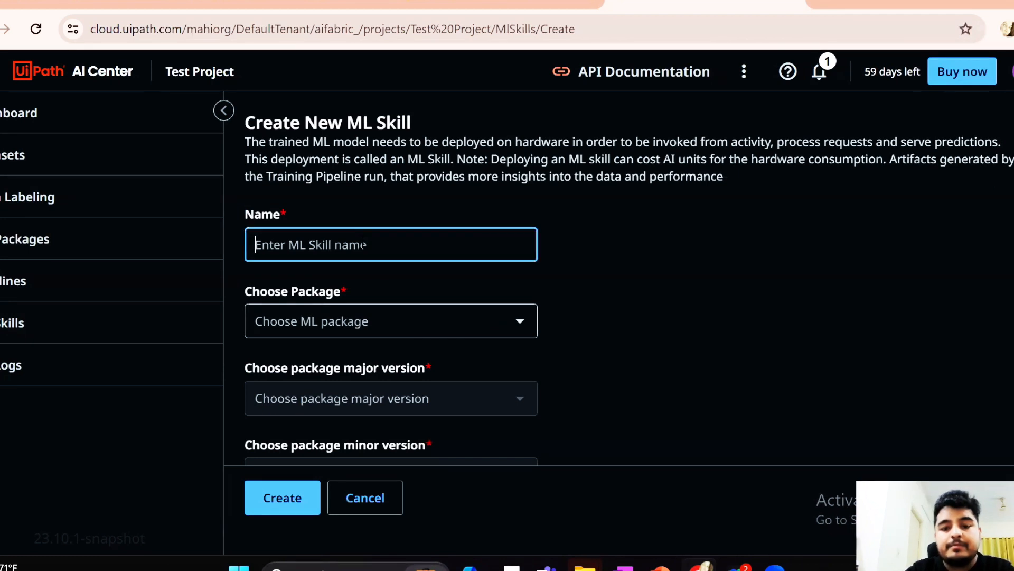
text(Invoice)
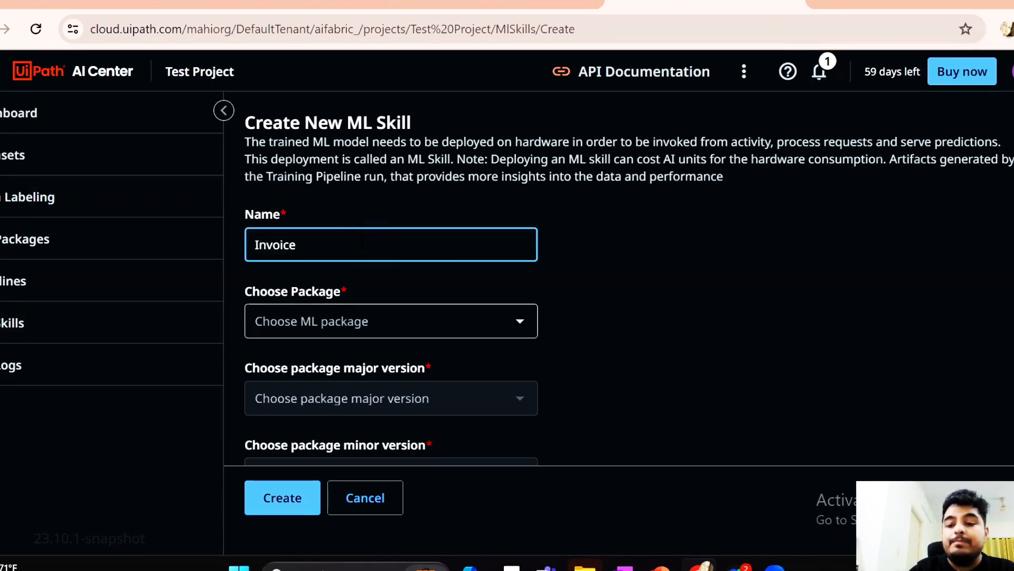
text(_MLSkill)
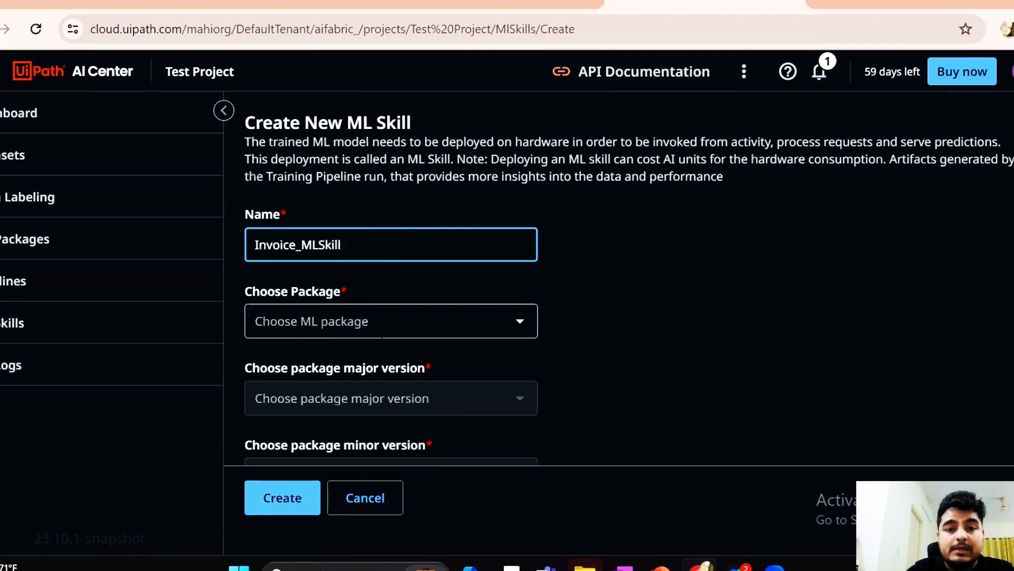
Assign Invoice_MLPackage to the ML skill with major version 23.10.4 and minor version 1
click(520, 323)
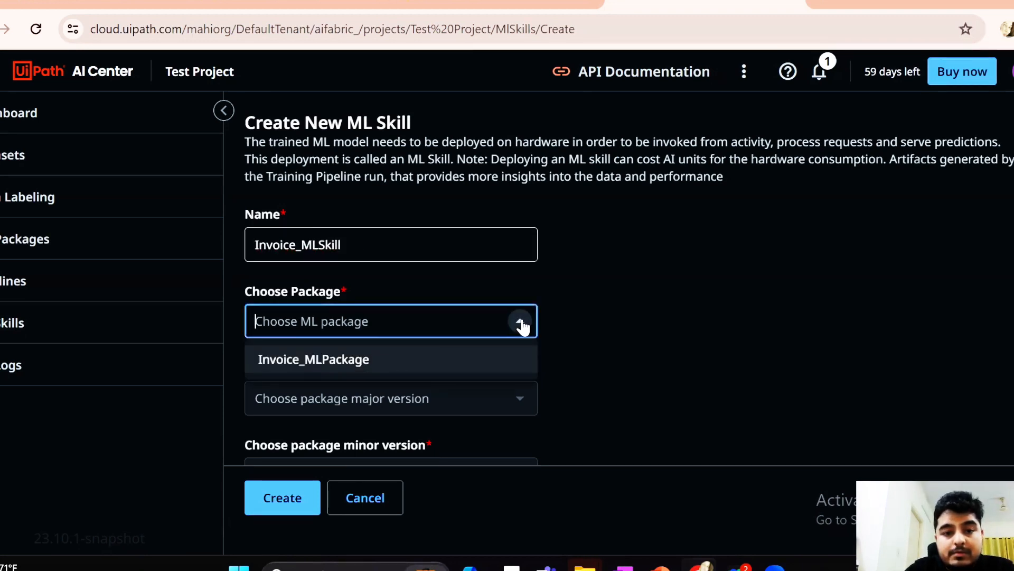
click(325, 359)
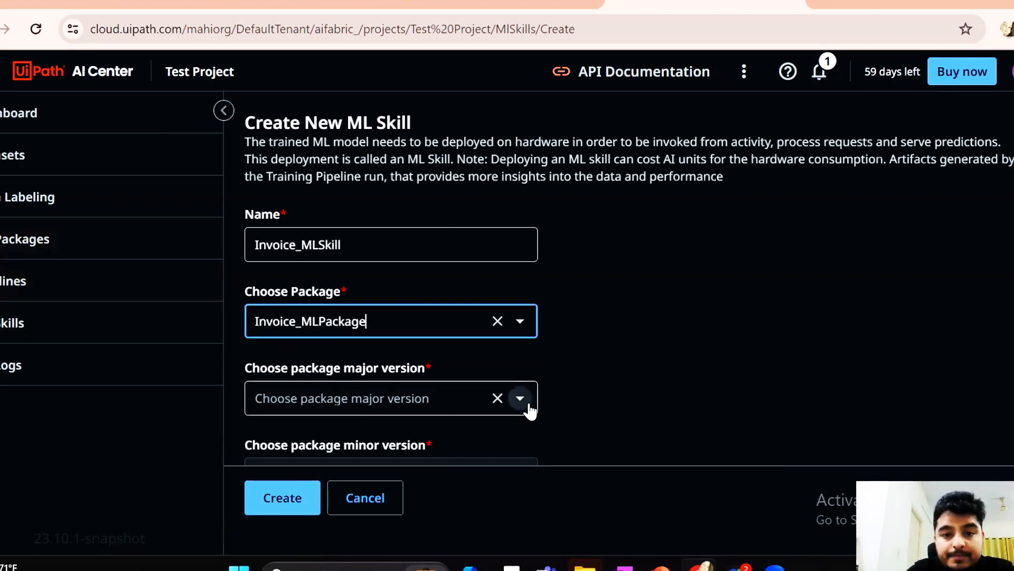
click(524, 403)
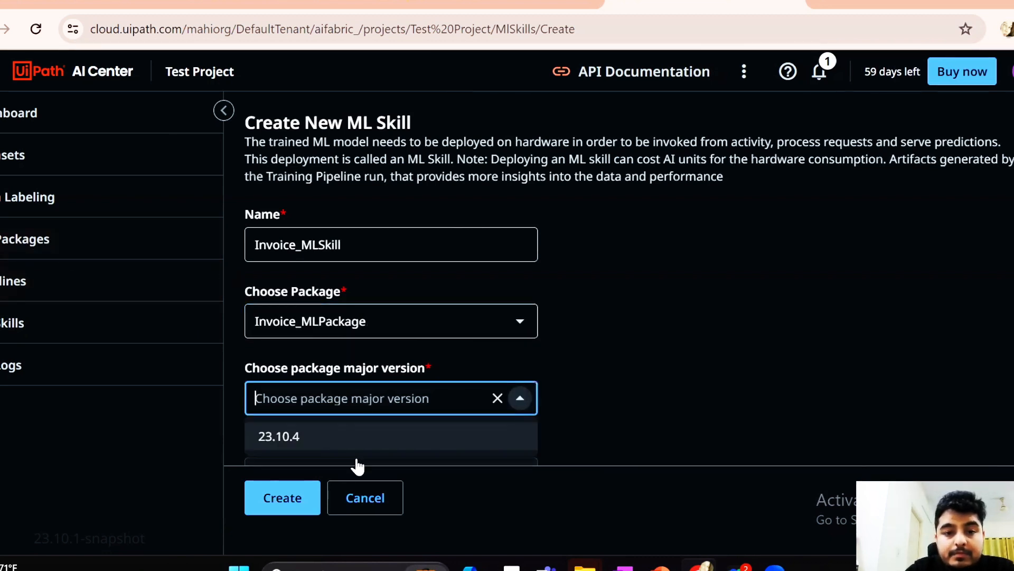
click(279, 443)
scroll(652, 343, down, 2)
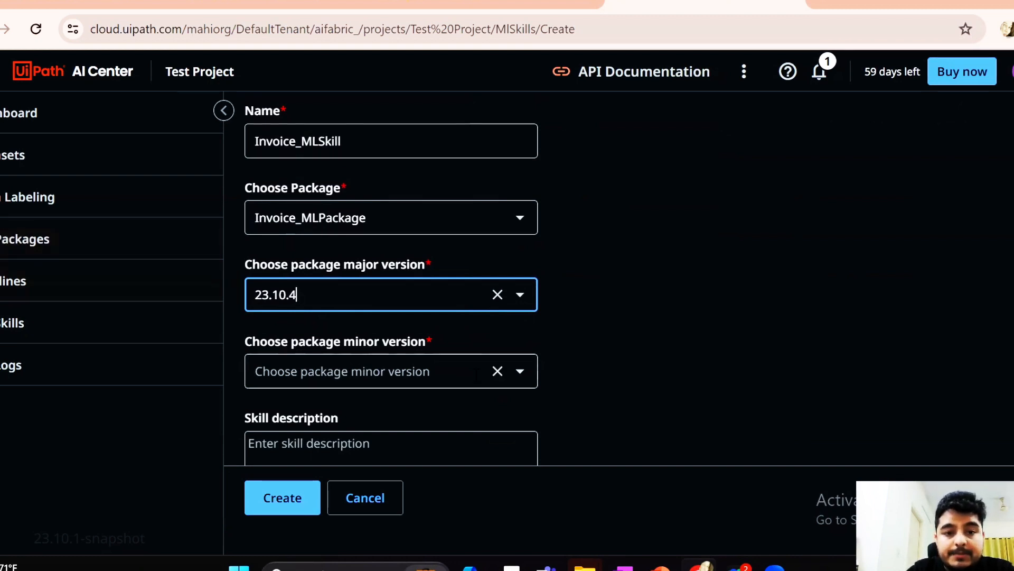
click(522, 372)
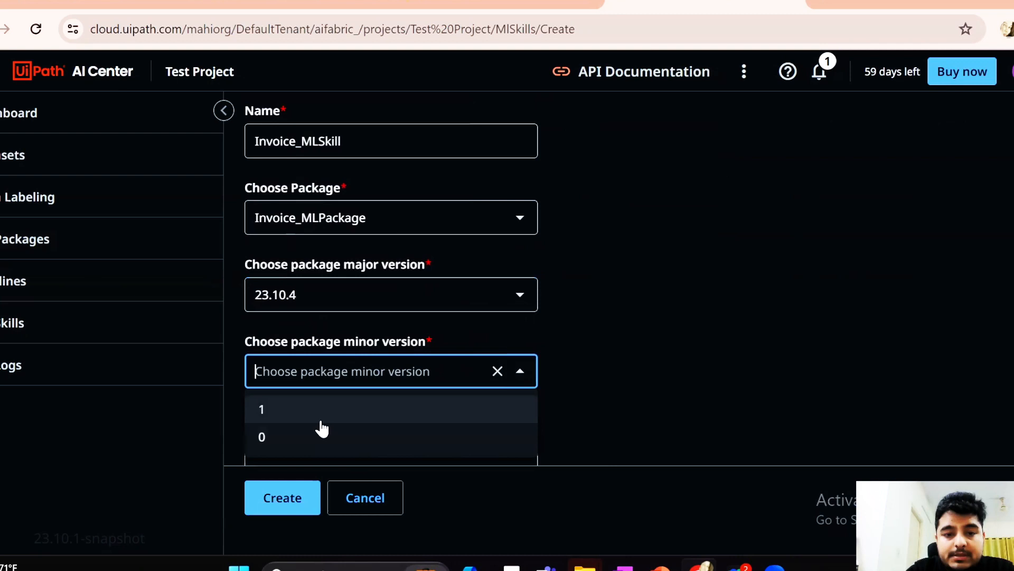
click(286, 410)
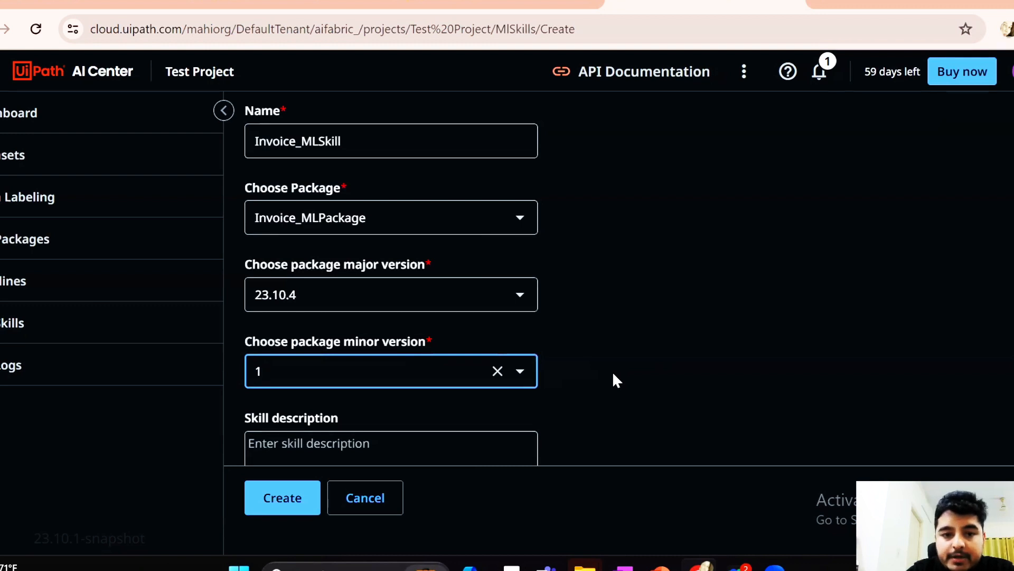
Try out the Enable Auto Update and Make ML Skill Public options, switching each on and back off
scroll(613, 371, down, 5)
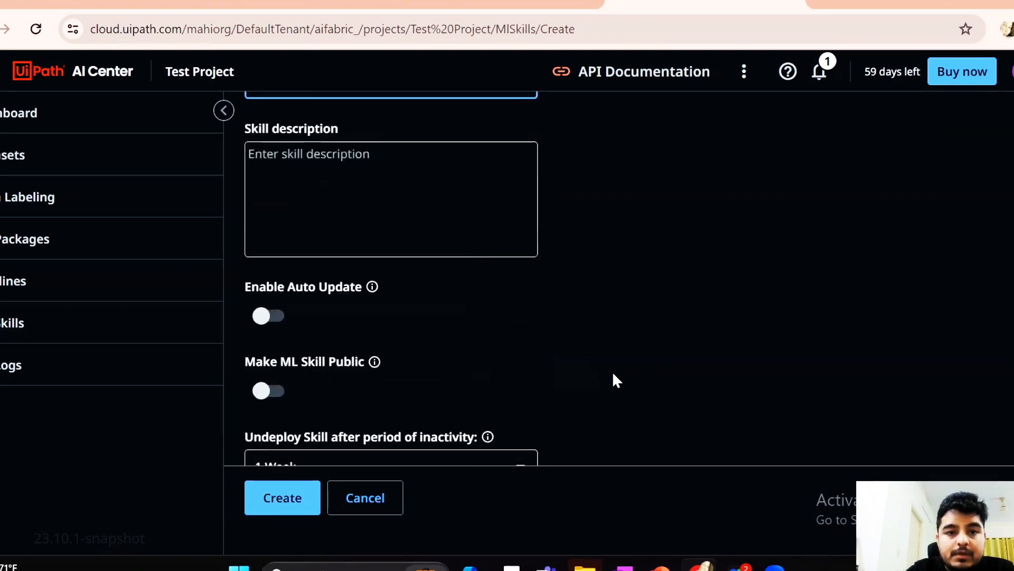
scroll(613, 371, up, 1)
click(384, 233)
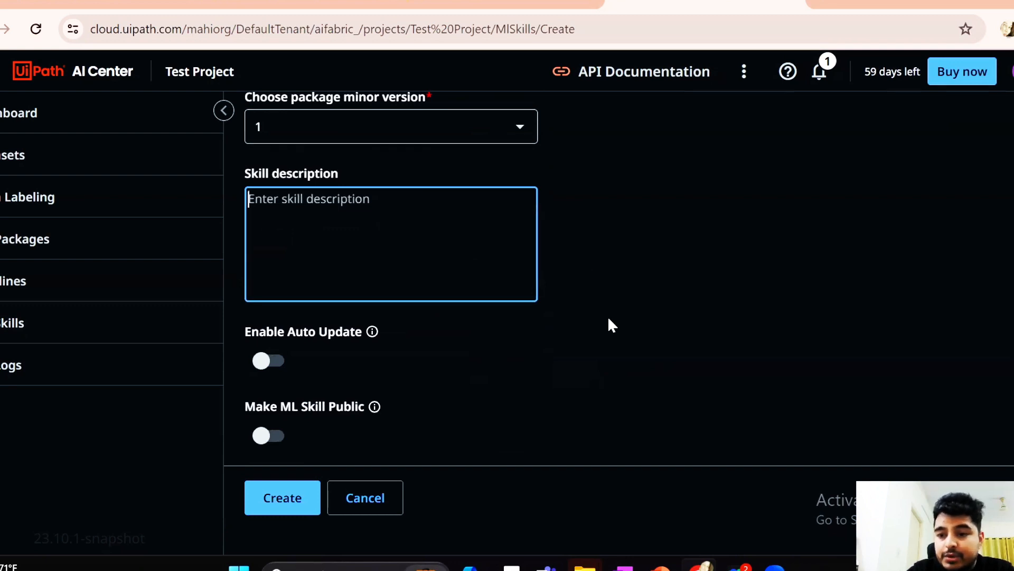
scroll(607, 316, down, 1)
scroll(608, 316, down, 1)
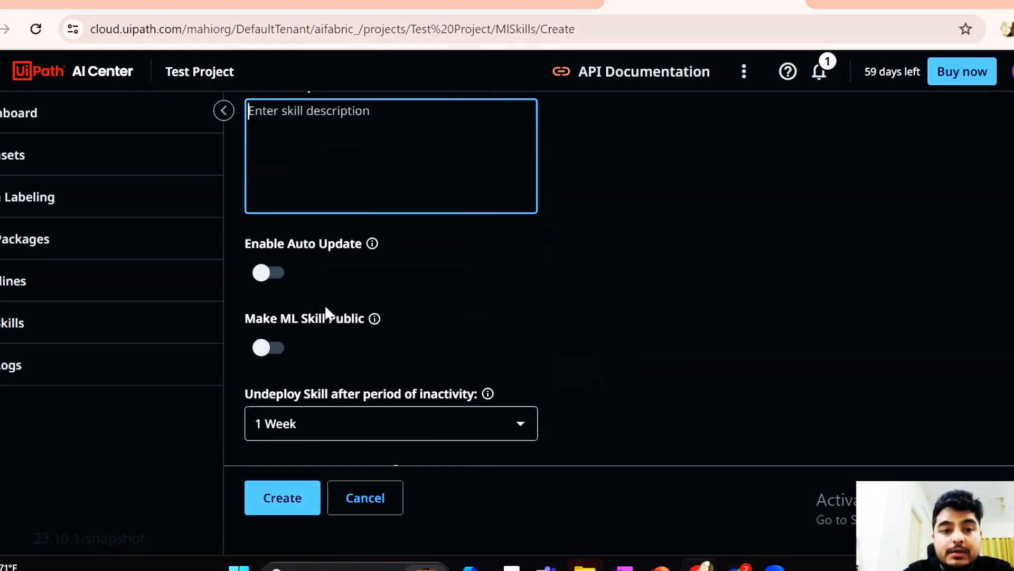
click(266, 273)
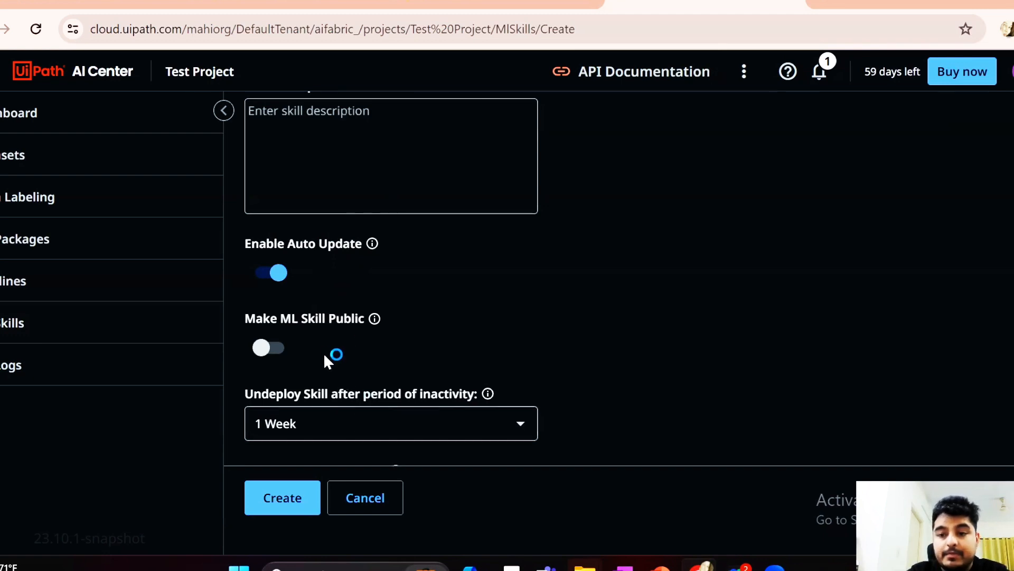
click(281, 272)
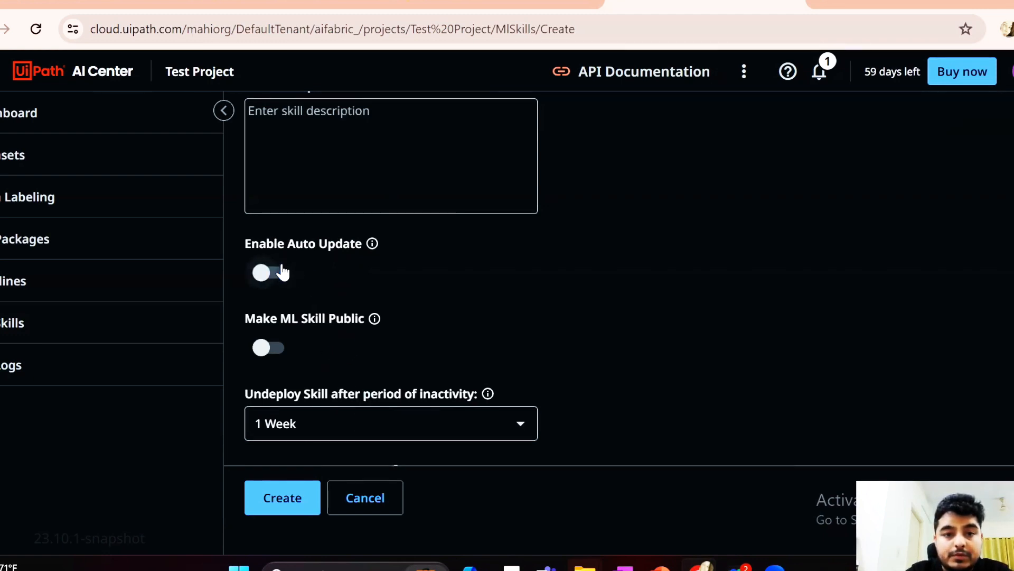
click(263, 349)
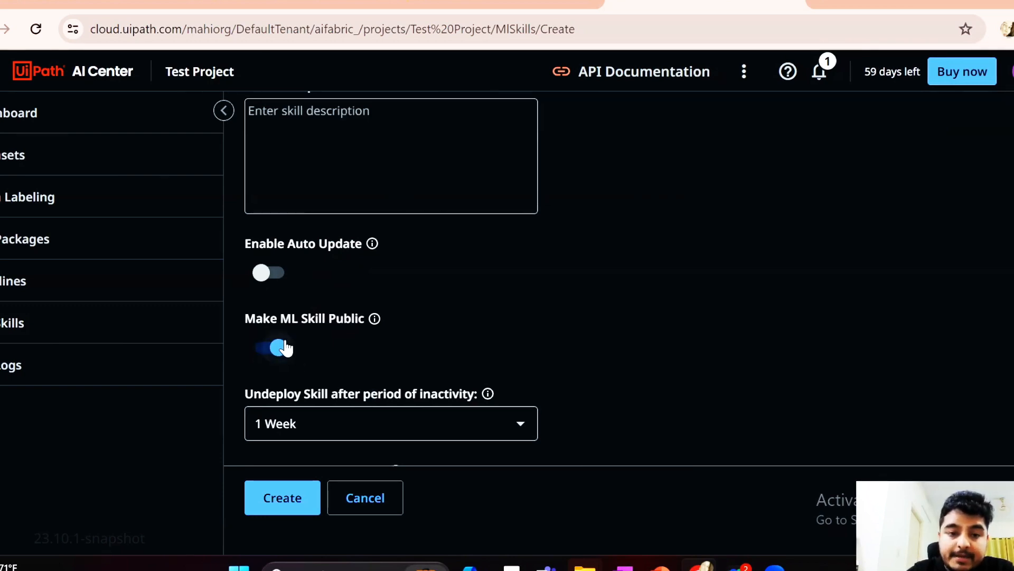
click(278, 347)
Review the available inactivity periods for undeploying the skill without changing the selection
scroll(599, 337, down, 2)
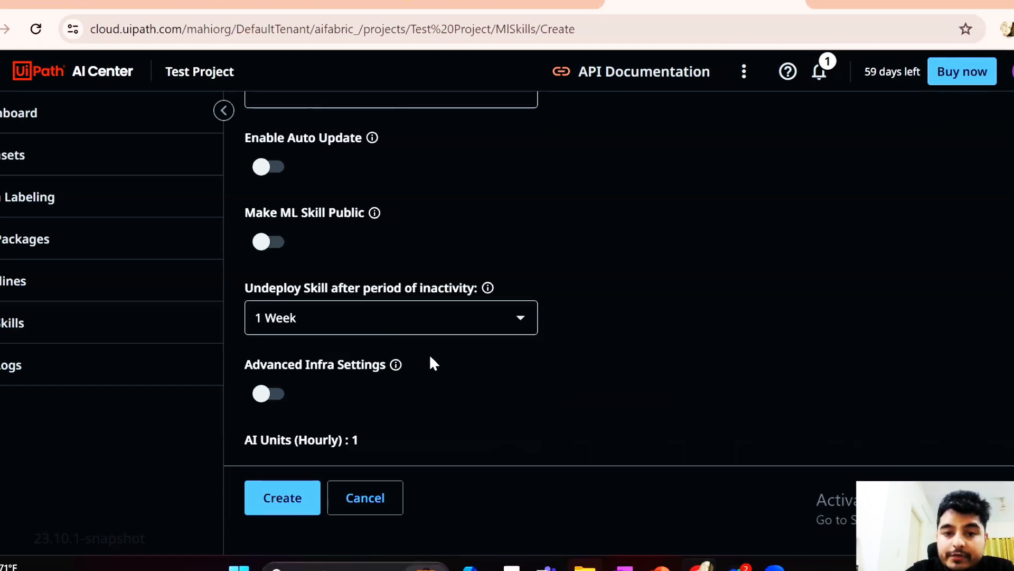
click(382, 319)
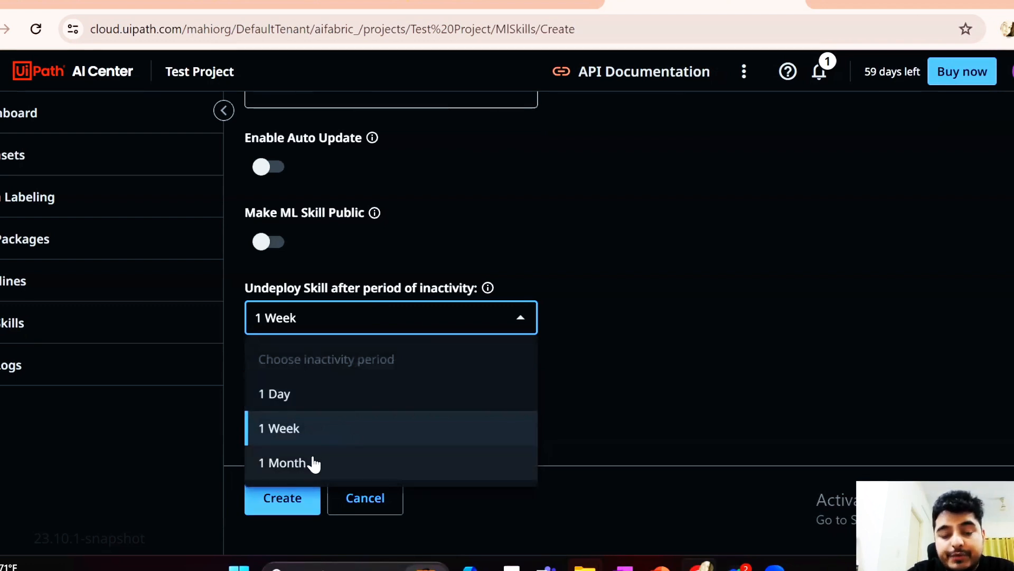
click(747, 331)
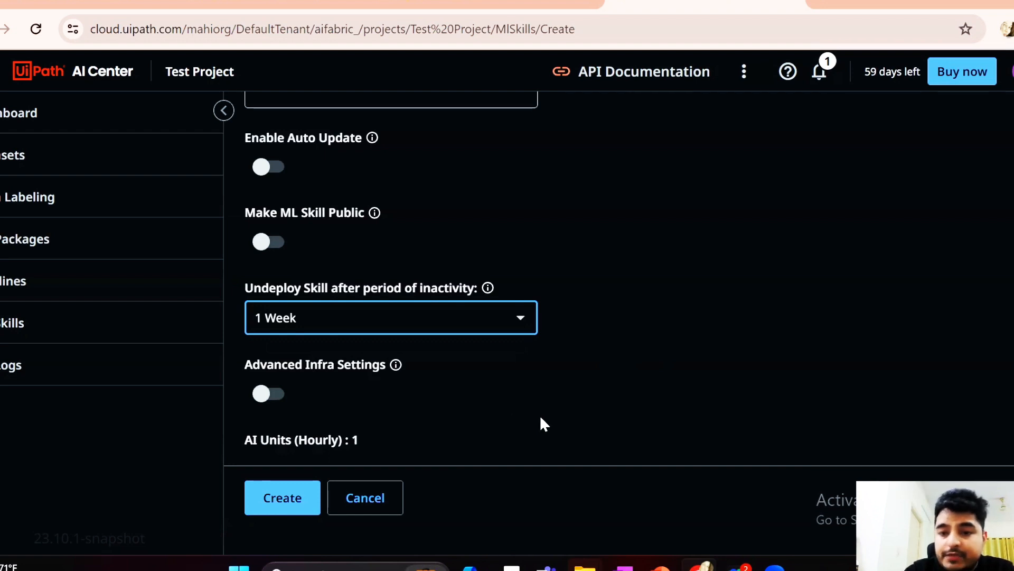
click(477, 317)
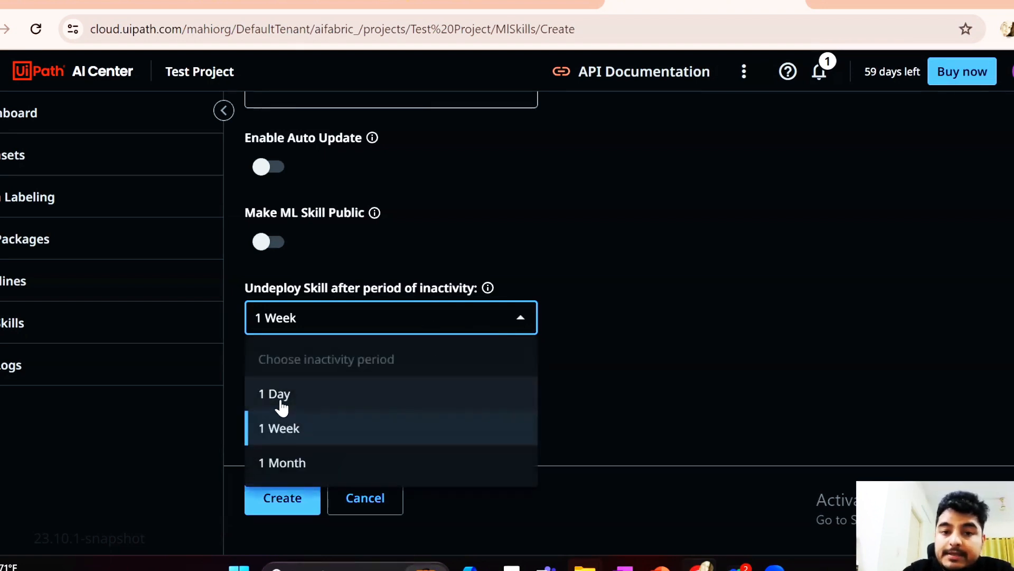
click(704, 330)
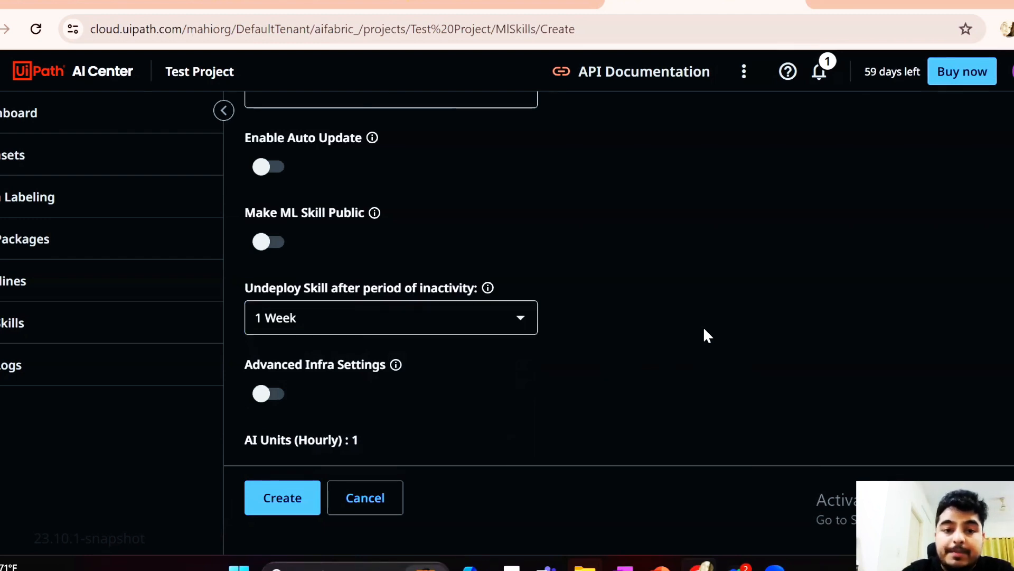
scroll(704, 330, down, 1)
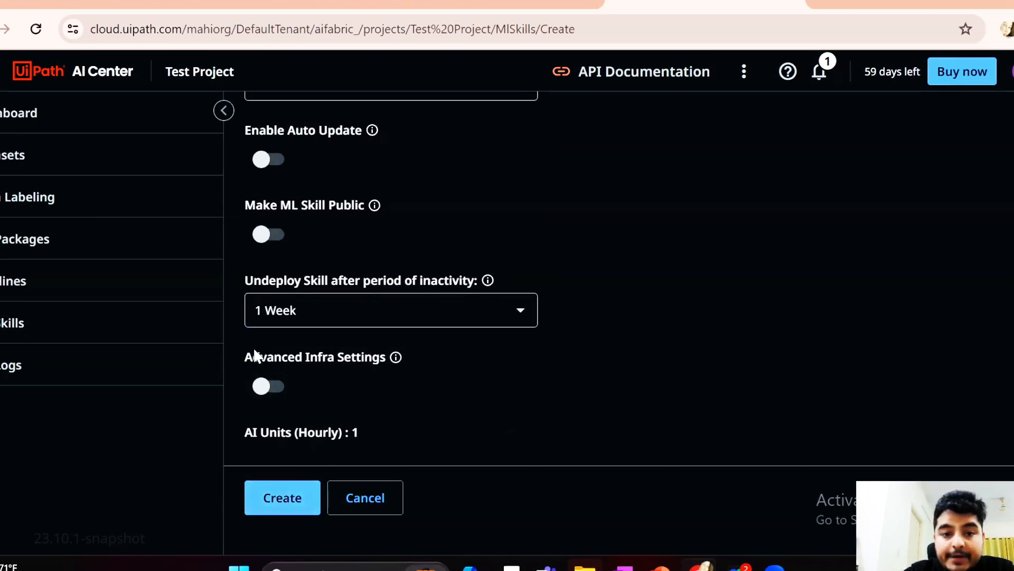
Turn on Advanced Infra Settings to explore GPU deployment, replica count and resources per replica, cancel the GPU request and turn the advanced settings back off
click(271, 392)
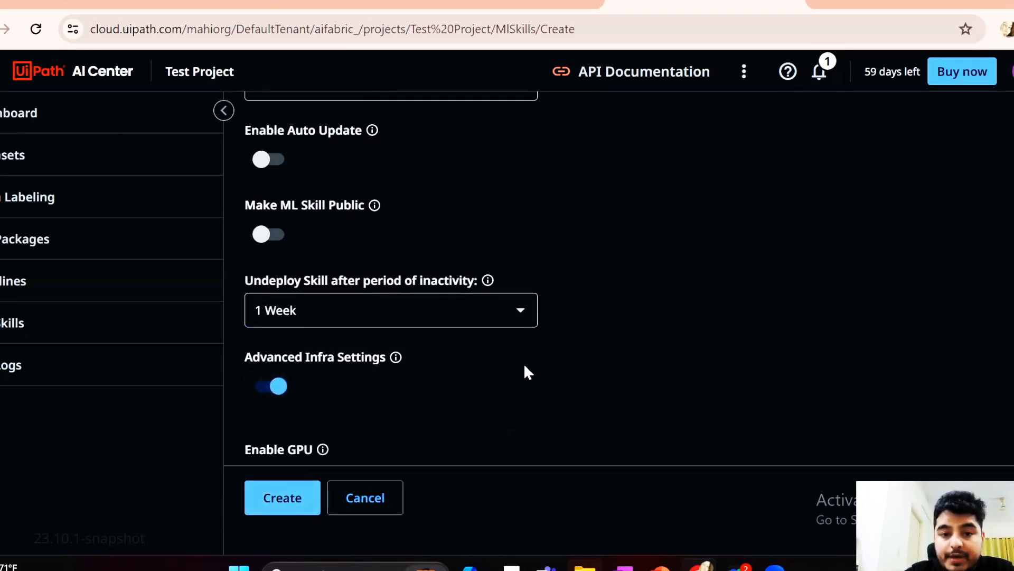
scroll(525, 366, down, 4)
scroll(526, 373, down, 1)
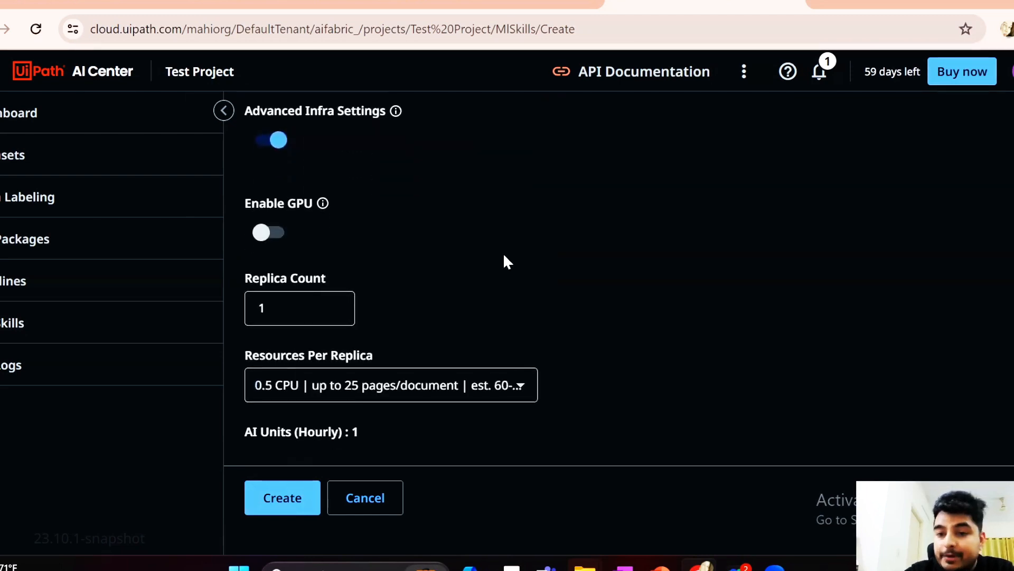
click(267, 228)
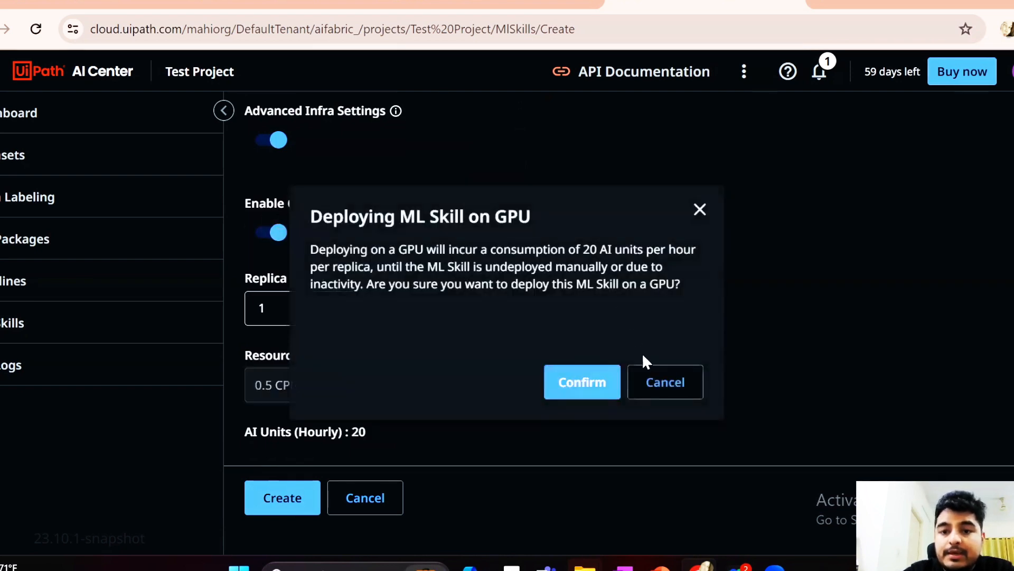
click(668, 385)
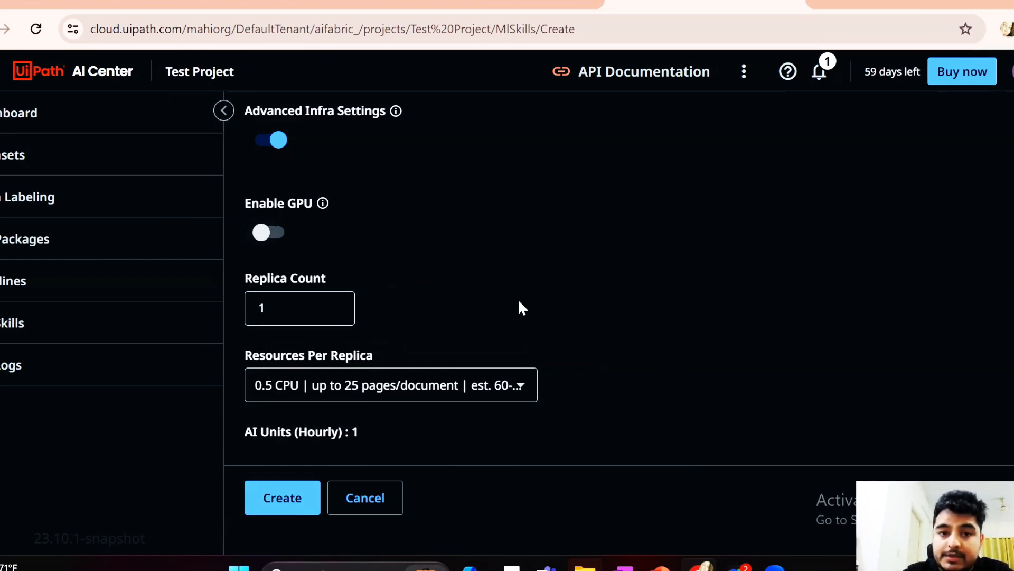
click(275, 307)
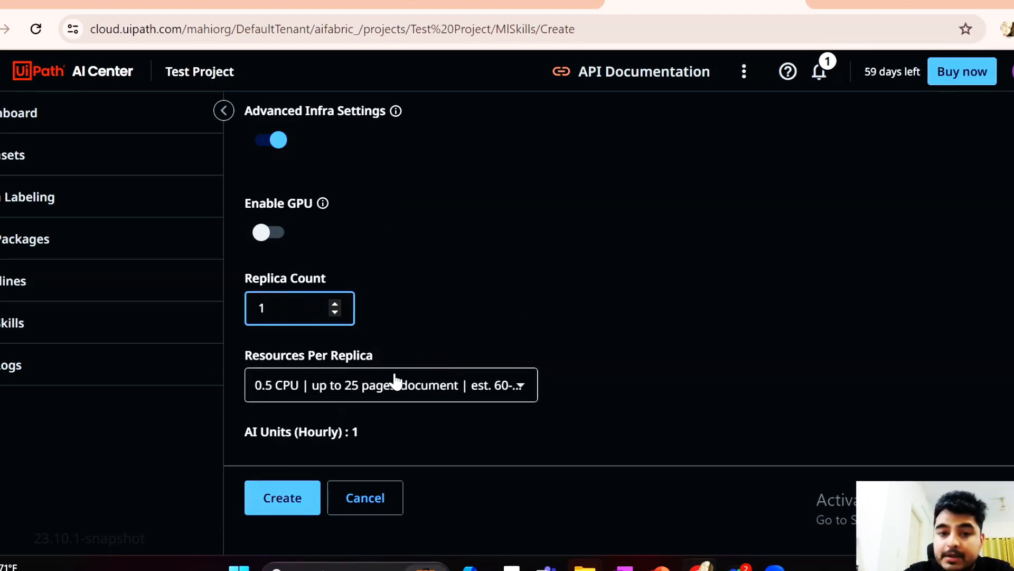
click(523, 390)
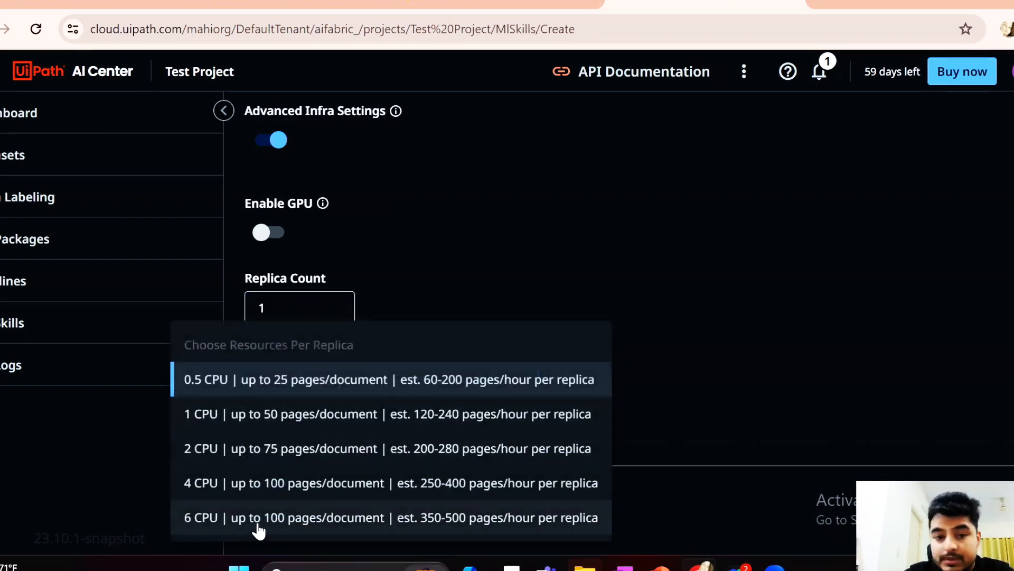
click(642, 260)
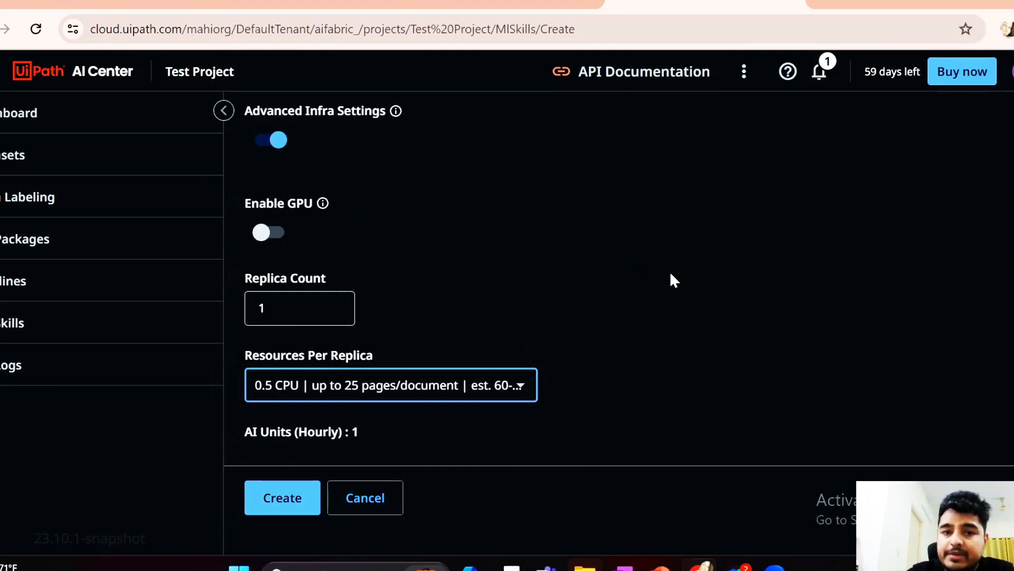
click(283, 140)
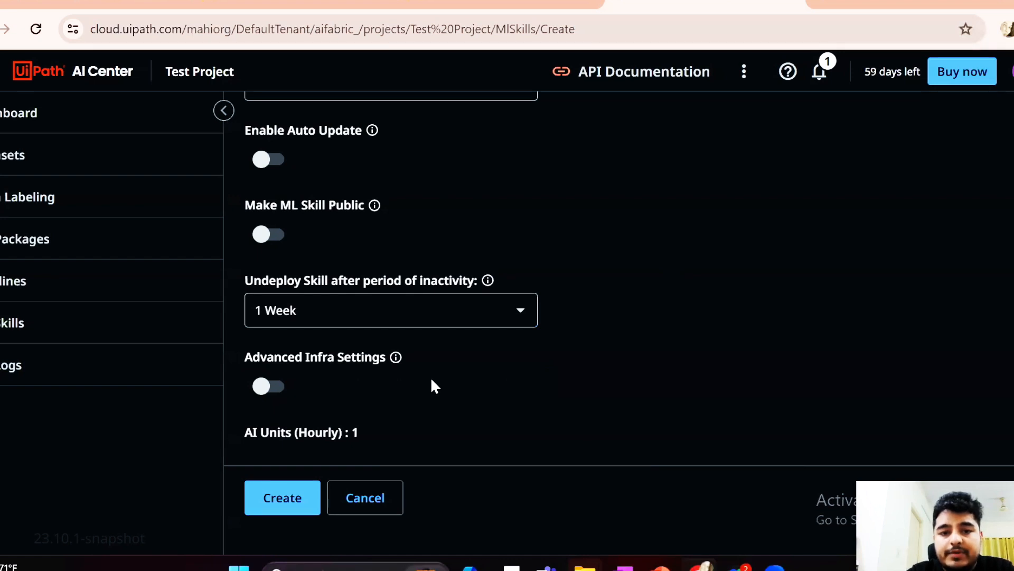
Create the Invoice_MLSkill deployment and refresh the ML skills list to check its status
click(270, 499)
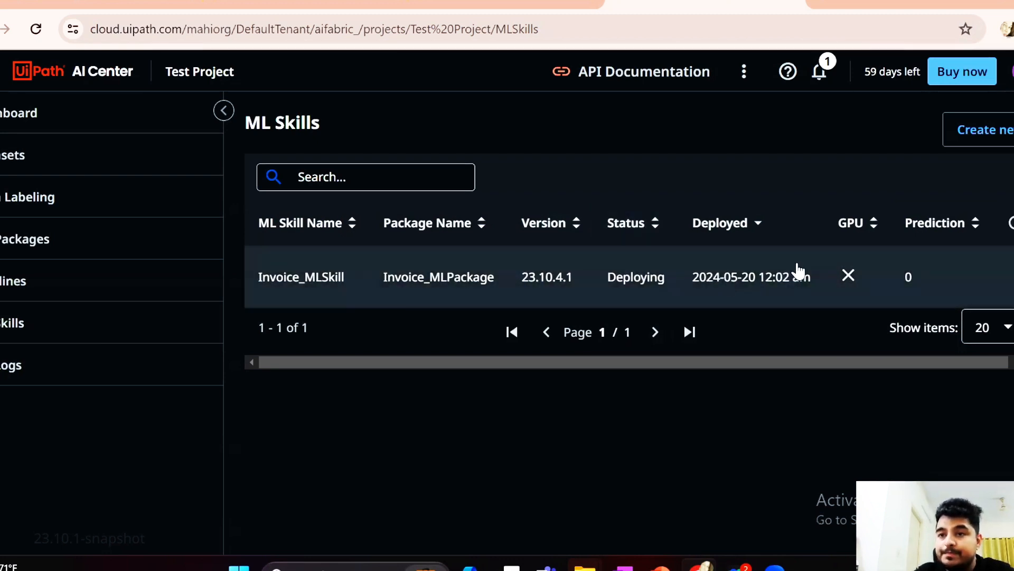
click(1010, 222)
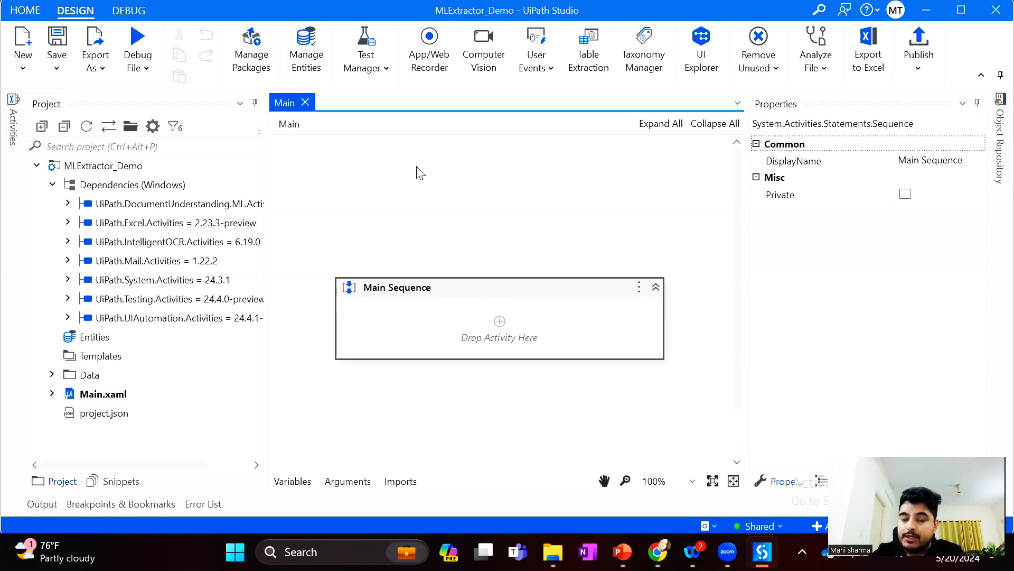
Switch to UiPath Studio and open the package manager to examine the MLExtractor_Demo project's dependencies
click(432, 228)
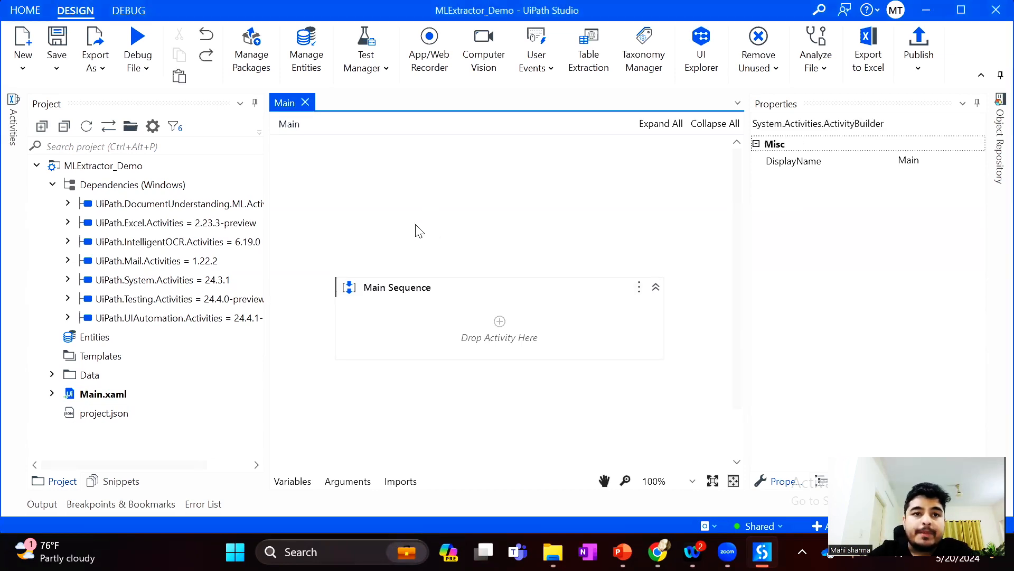
click(455, 295)
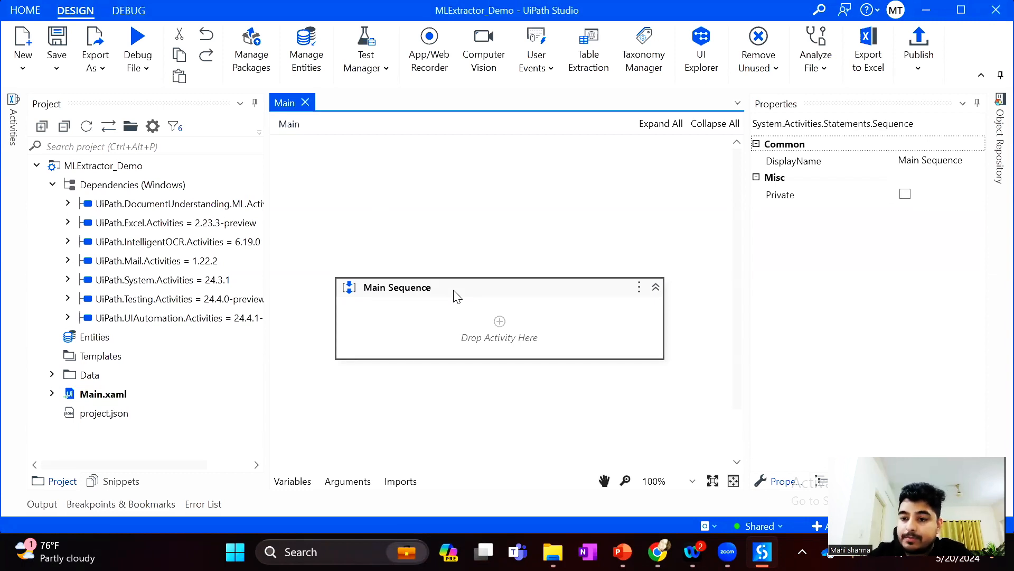
click(251, 67)
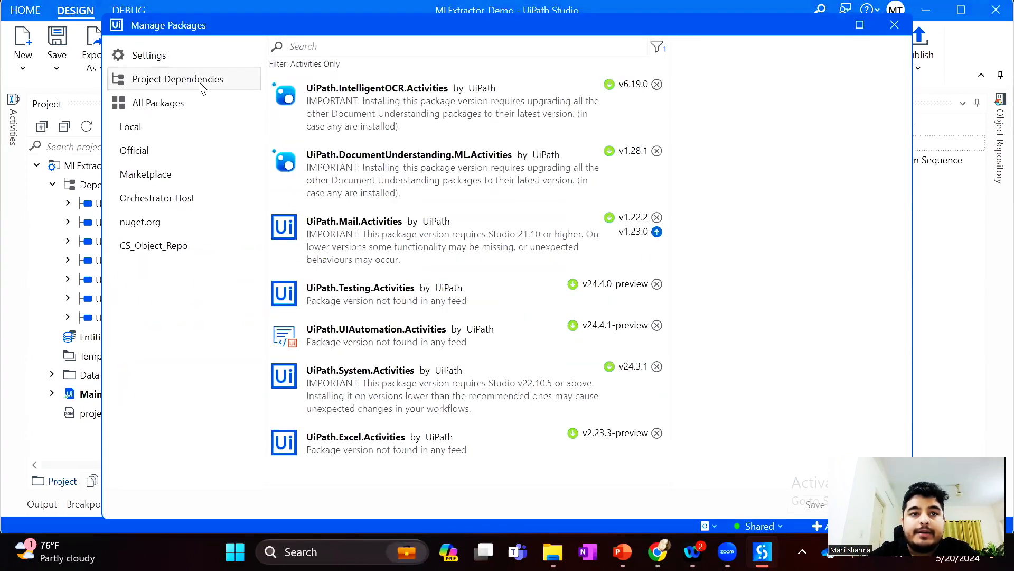
Review the installed DocumentUnderstanding.ML and IntelligentOCR activity packages and the official package feed, then leave the package manager
click(200, 84)
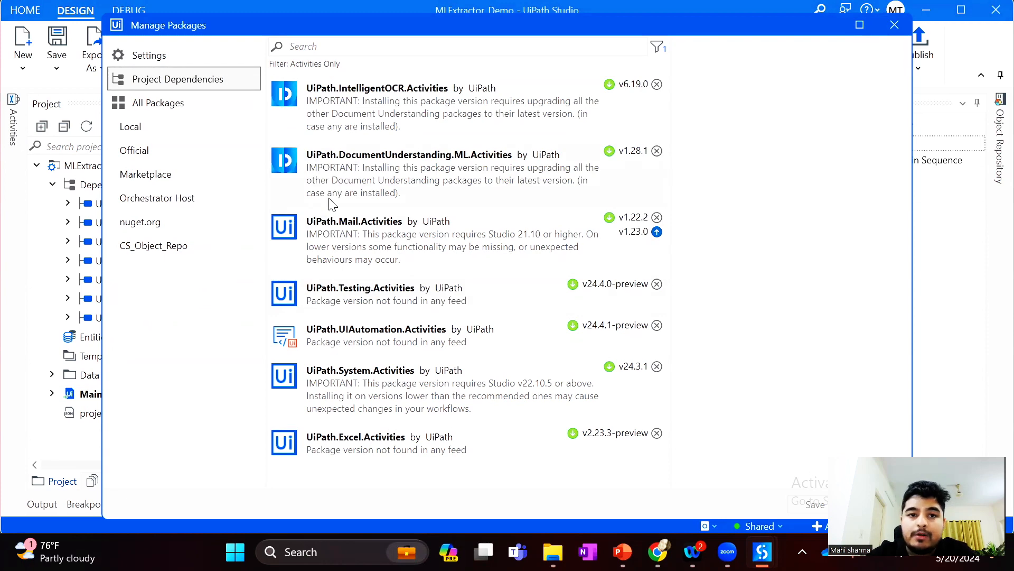
click(338, 180)
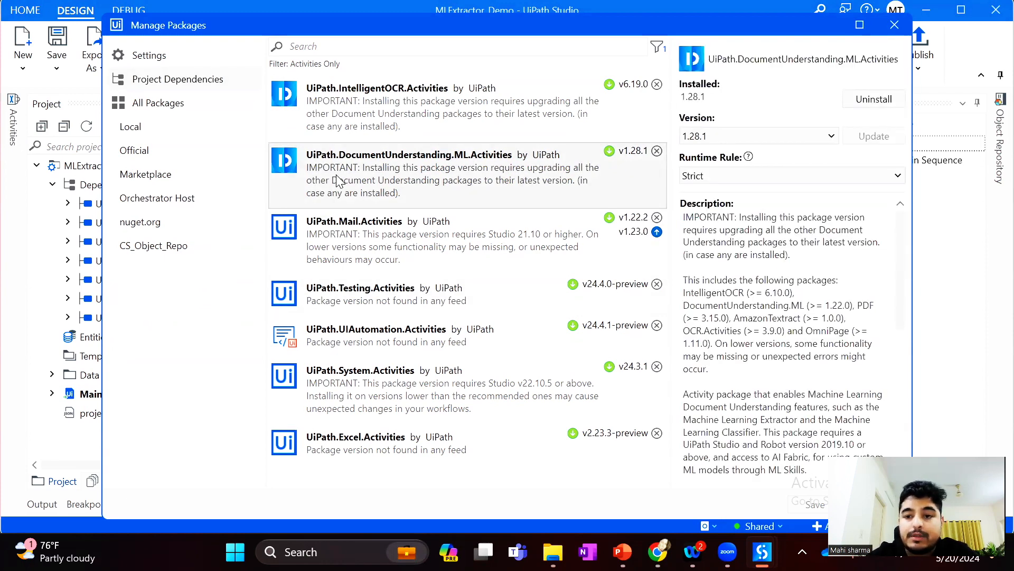
click(398, 115)
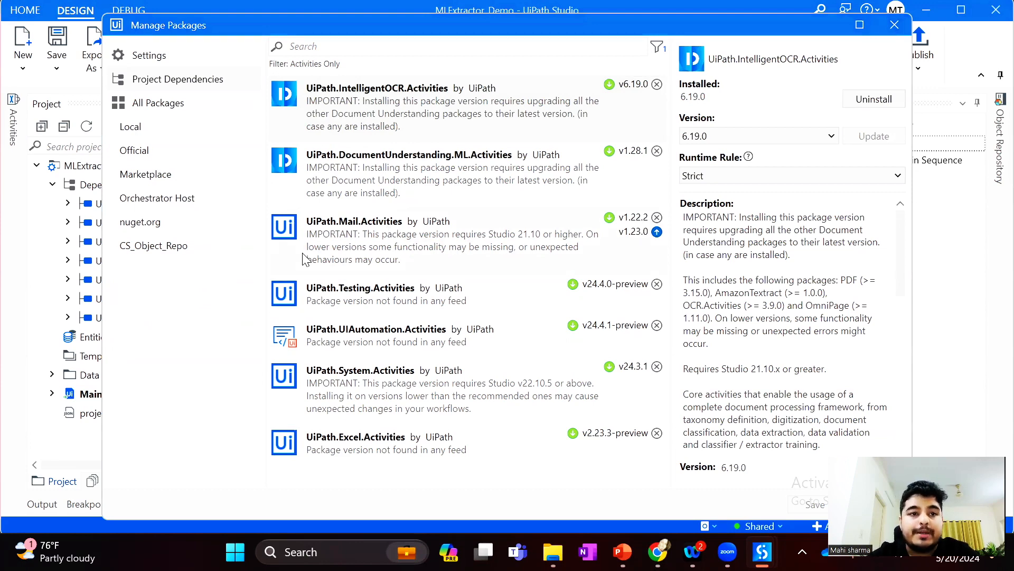
click(155, 154)
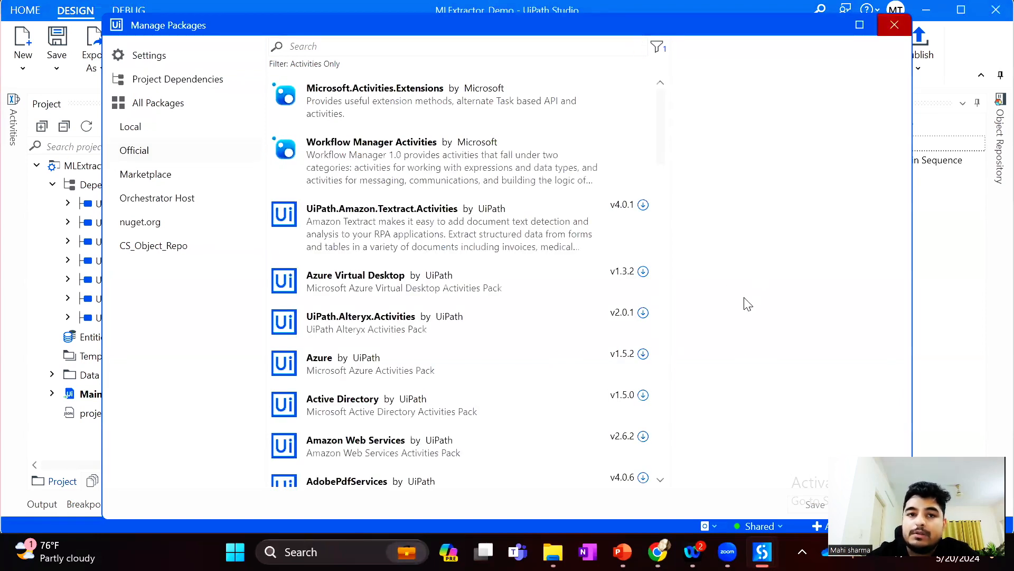
click(895, 25)
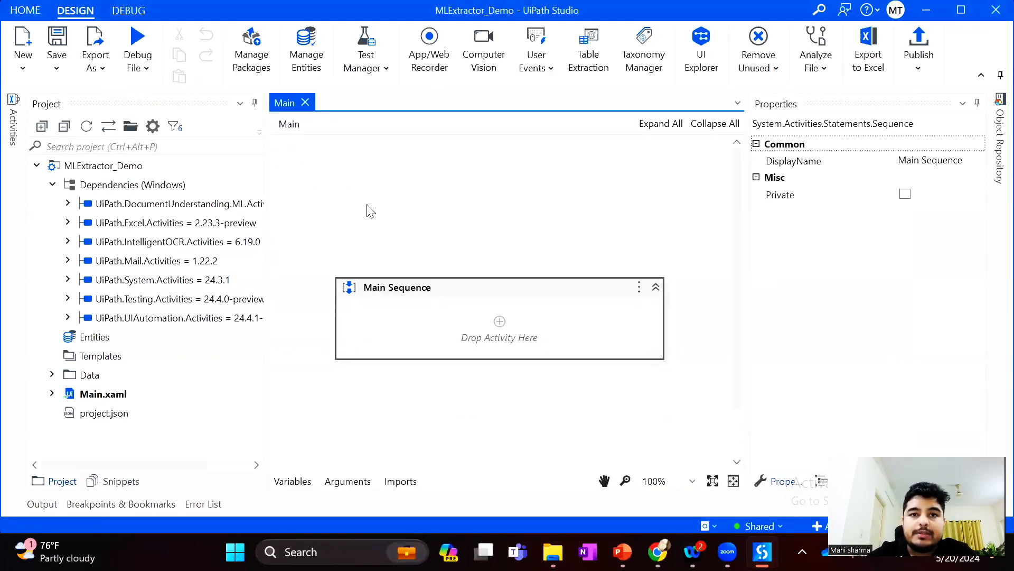
Open the Taxonomy Manager and add a group named Test Group
click(654, 55)
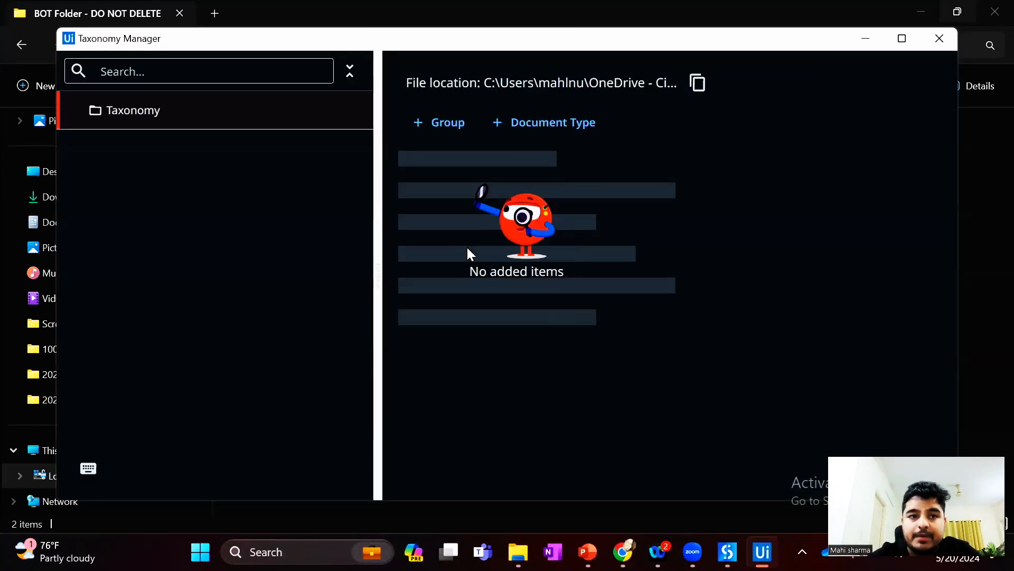
click(444, 136)
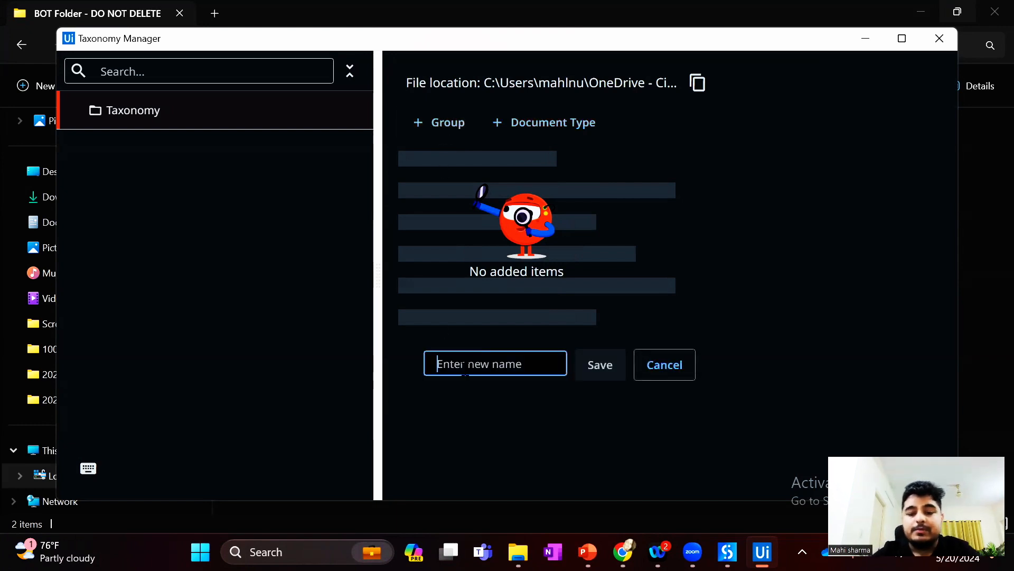
text(Test Gr)
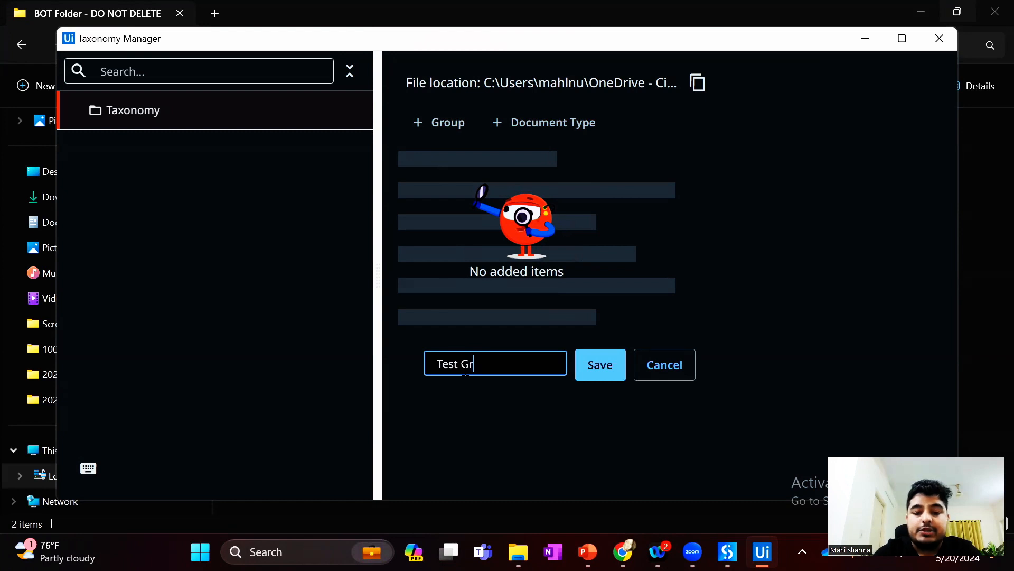
text(oup)
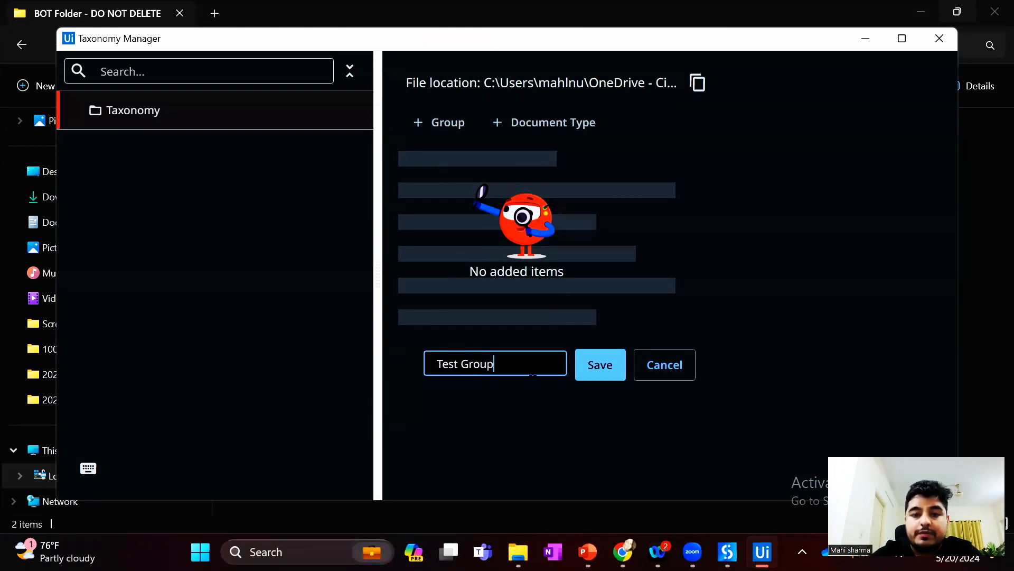
click(602, 365)
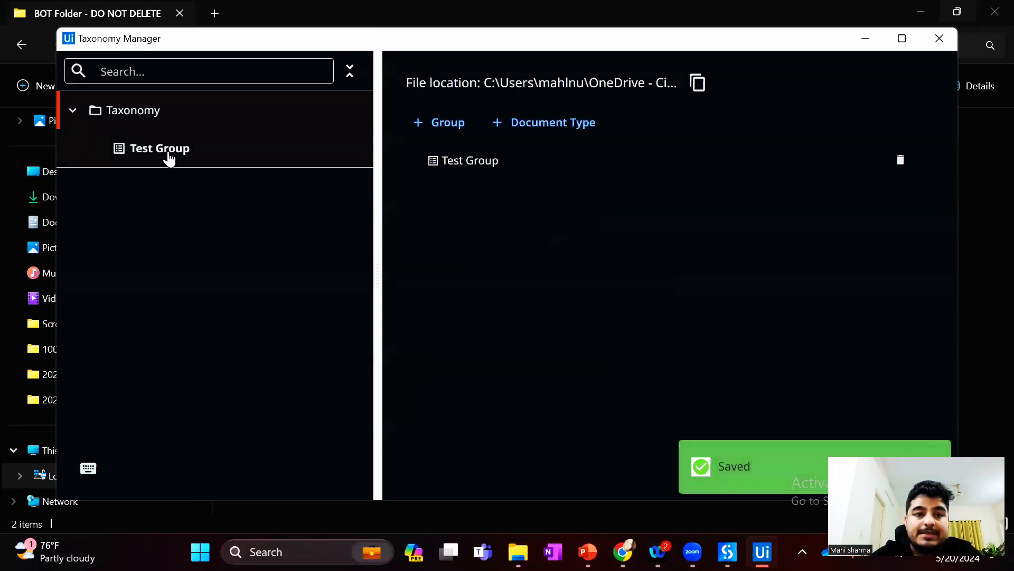
Add a category named Test Category inside Test Group
click(169, 159)
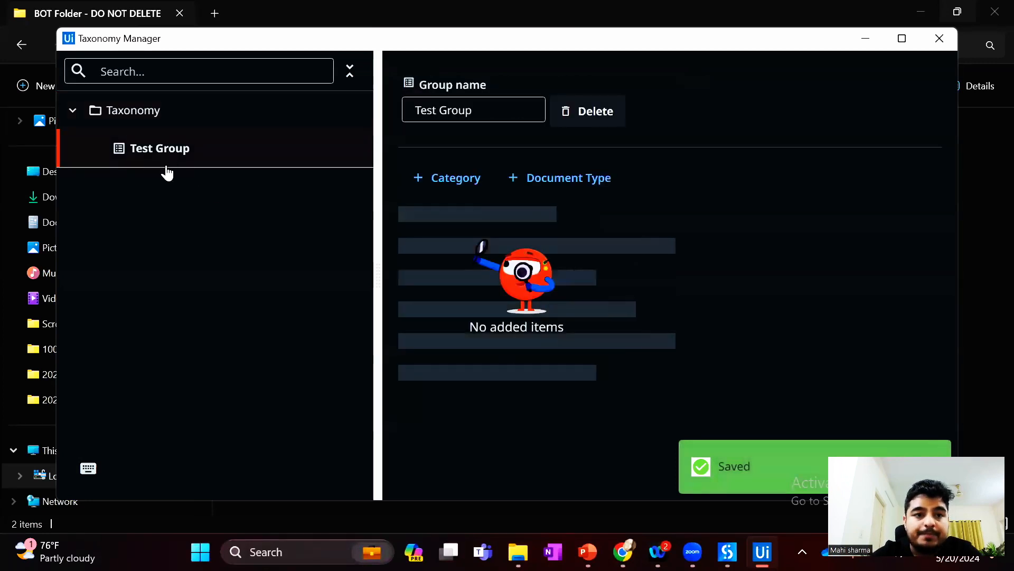
click(446, 182)
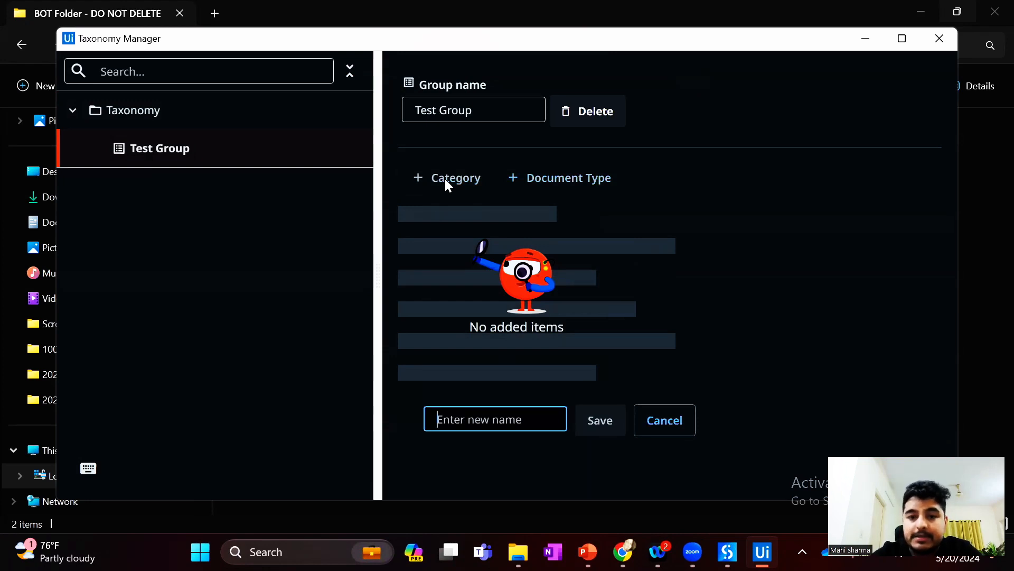
text(Test C)
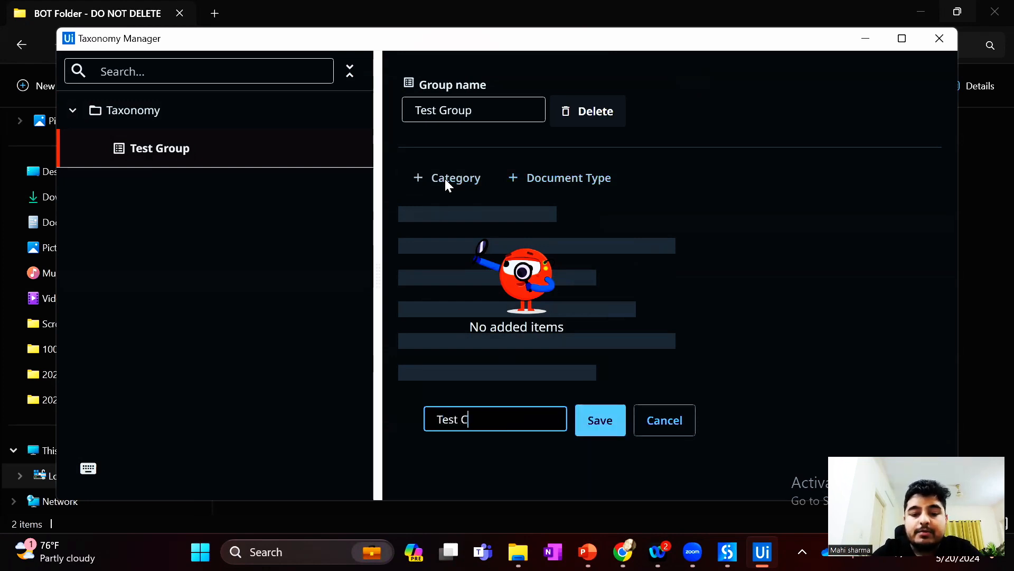
text(ategoty)
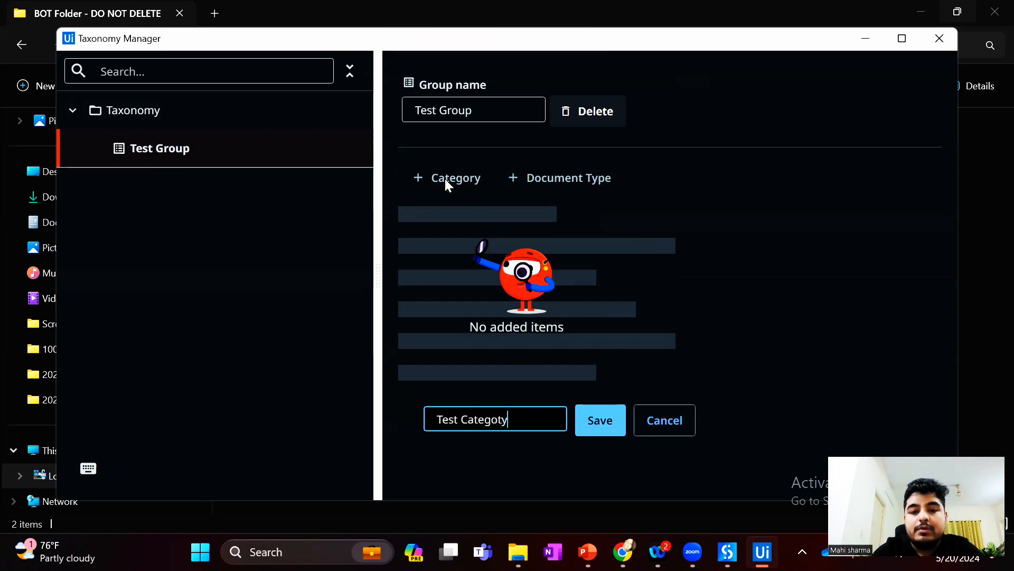
key(BackSpace)
key(BackSpace)
text(ry)
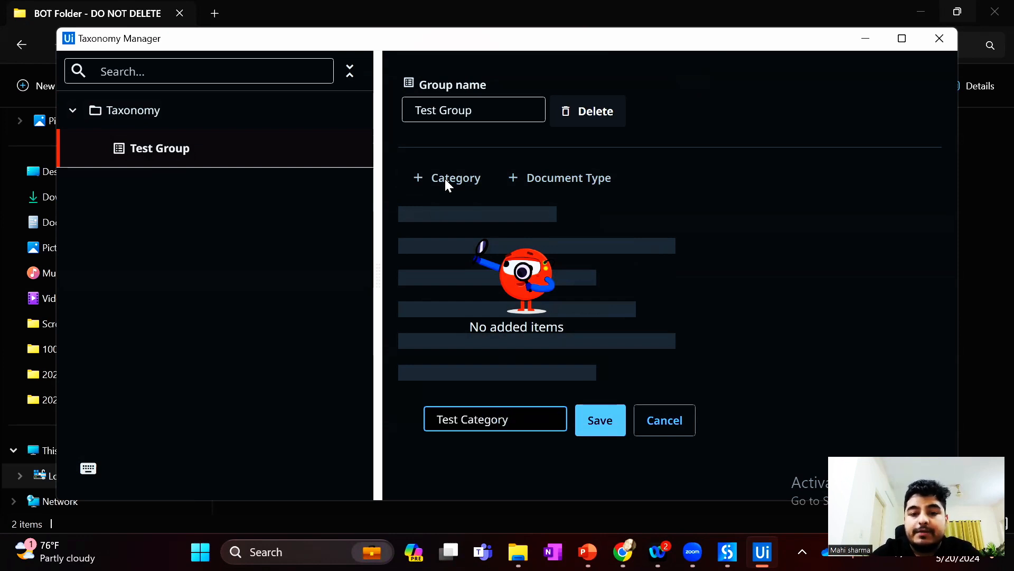
click(600, 420)
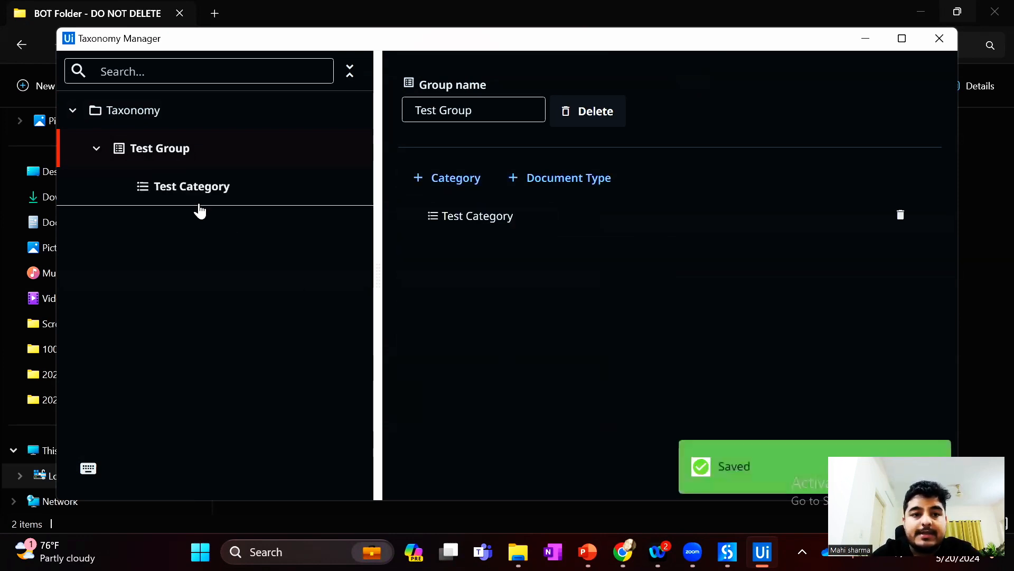
Add a document type named Invoice under Test Category
click(193, 204)
drag(191, 202, 389, 265)
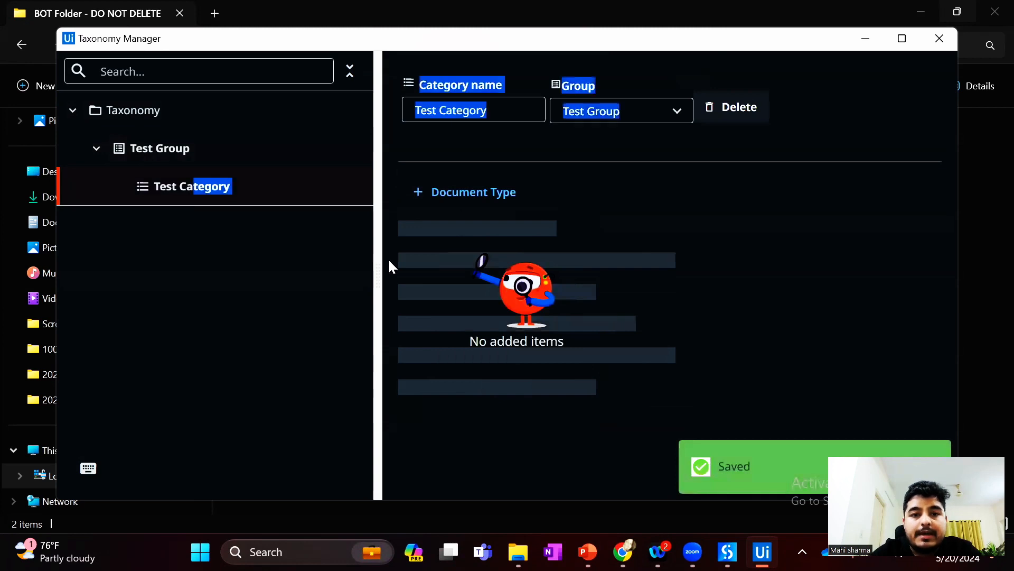
click(491, 194)
text(I)
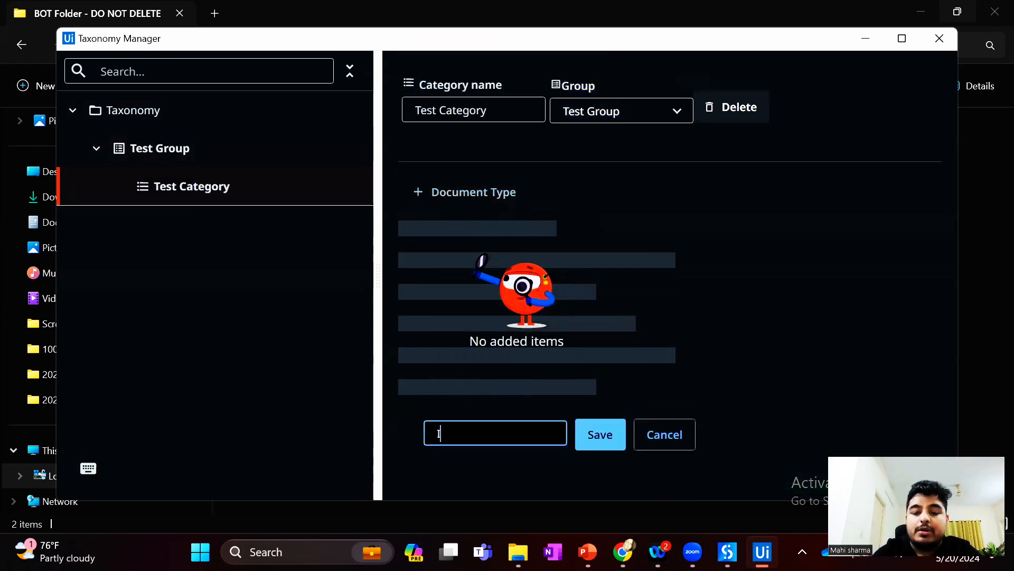
text(nvoice)
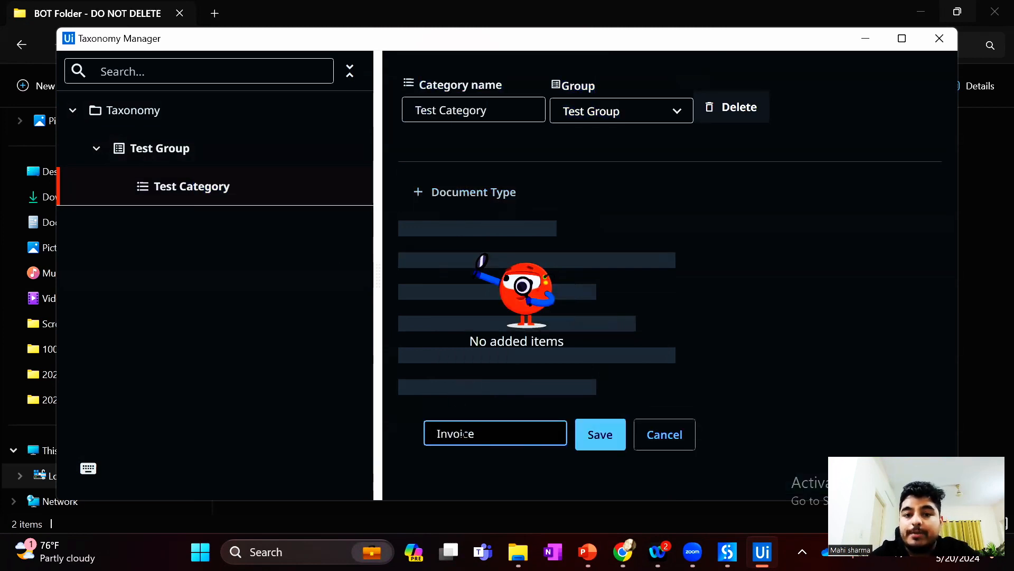
click(590, 441)
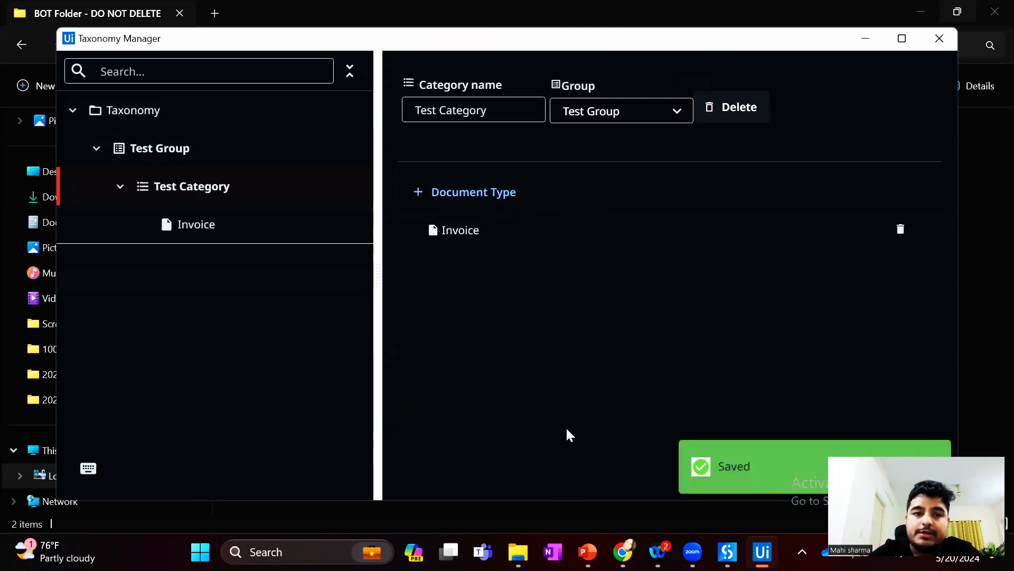
Add a field named Date with the Date field type to the Invoice document type
click(195, 232)
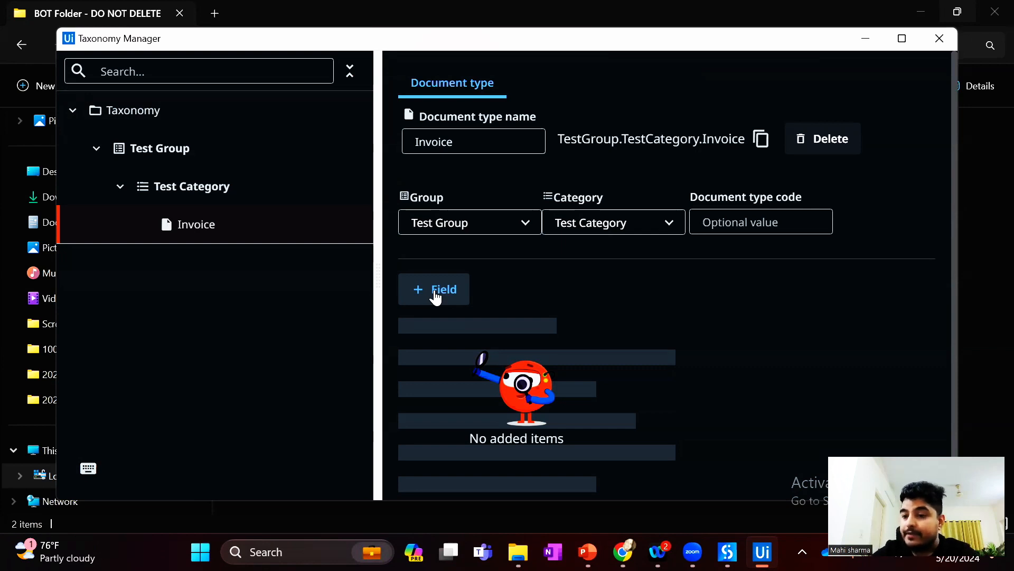
click(436, 291)
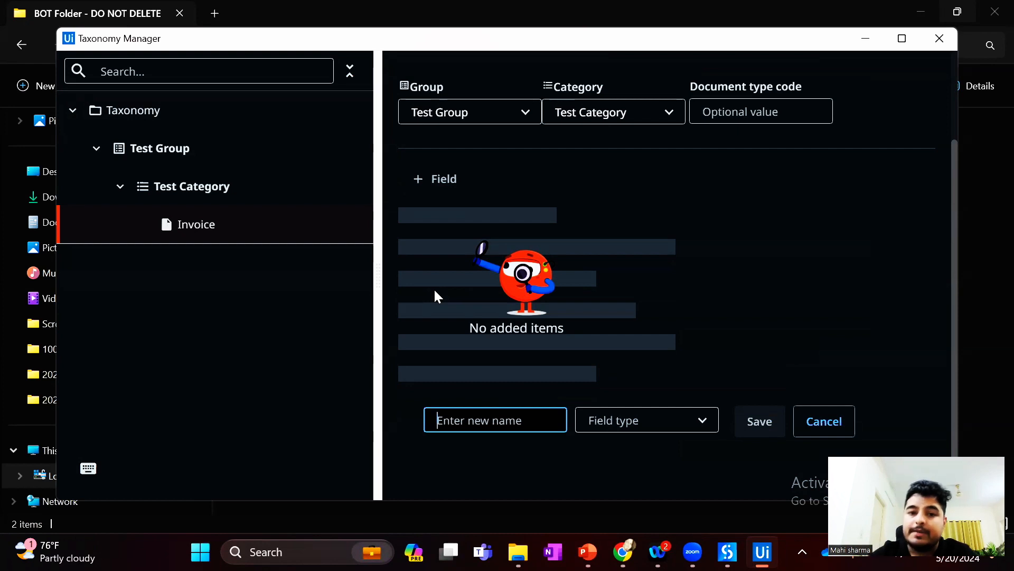
text(Date)
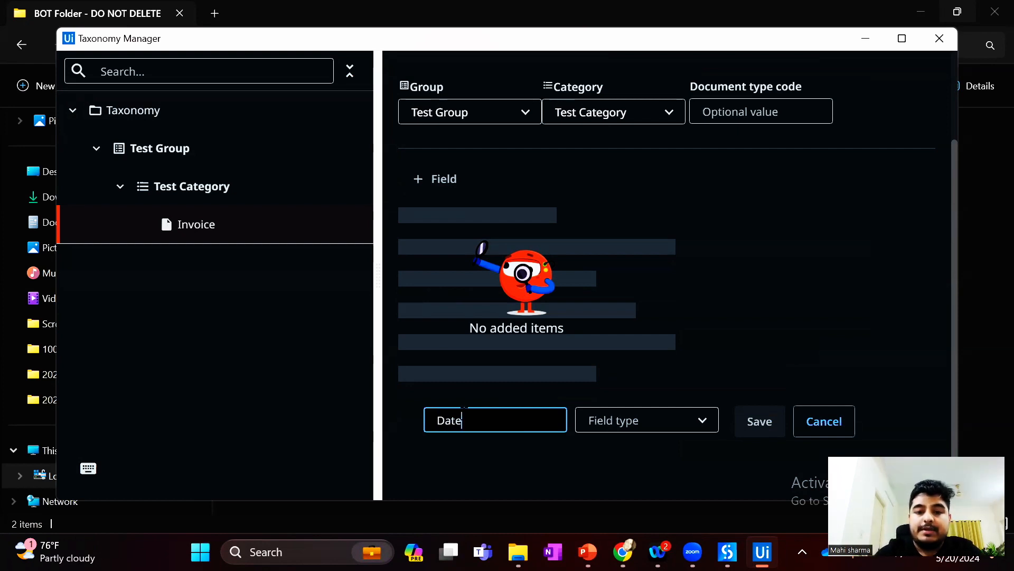
click(651, 420)
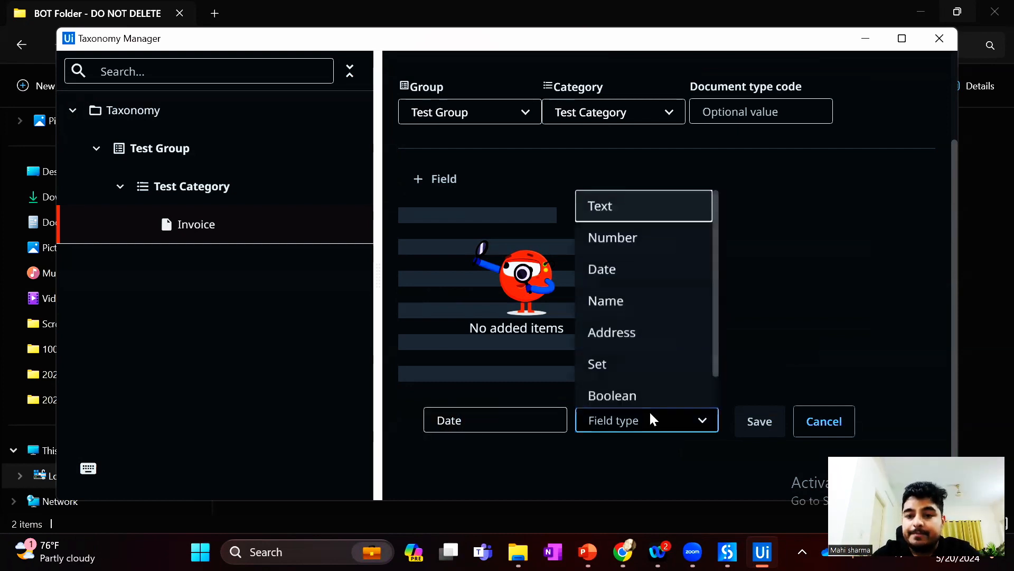
click(614, 269)
click(760, 421)
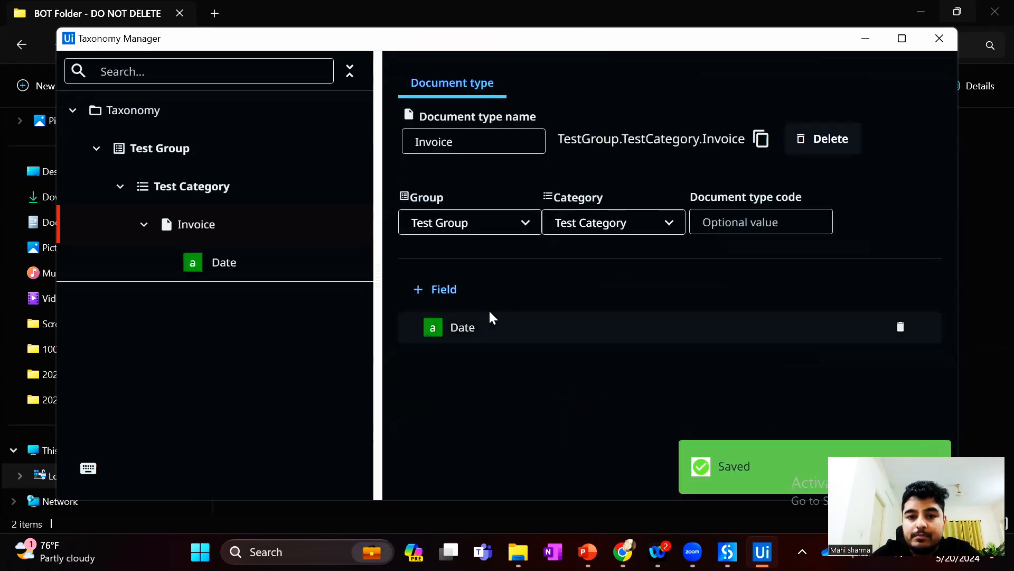
Add a Text field named Ship To to the Invoice document type
click(455, 291)
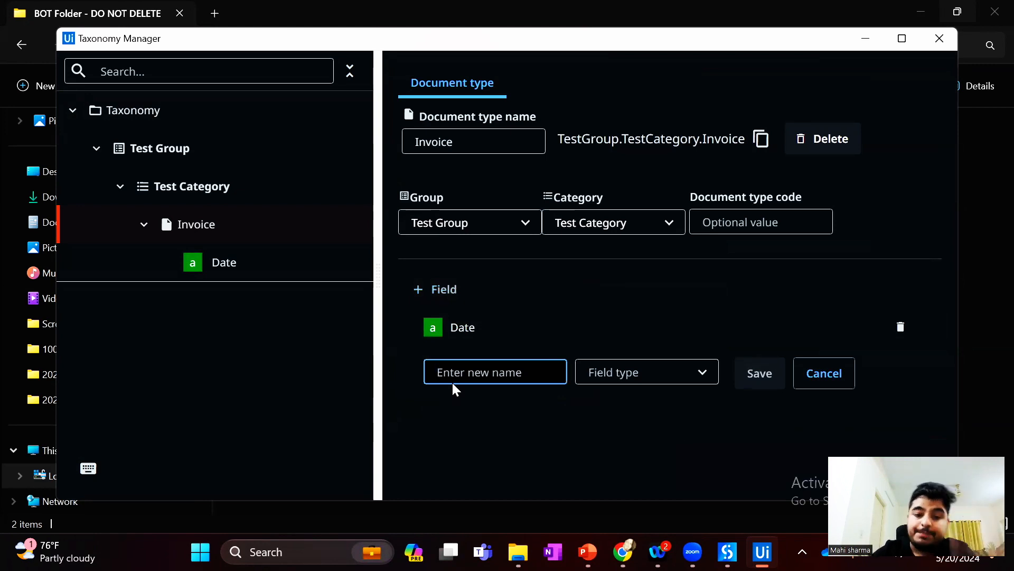
text(Ship To)
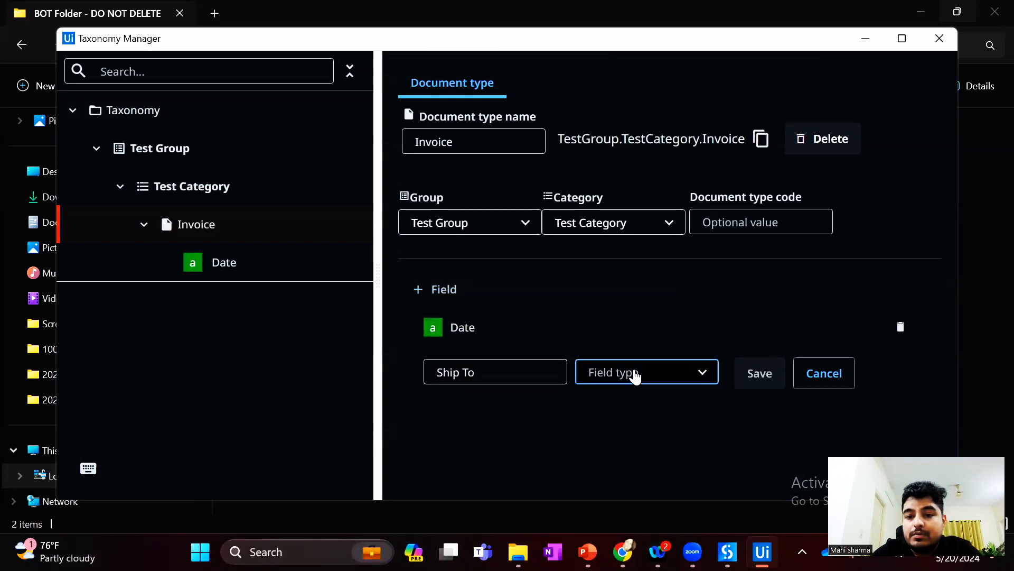
click(633, 374)
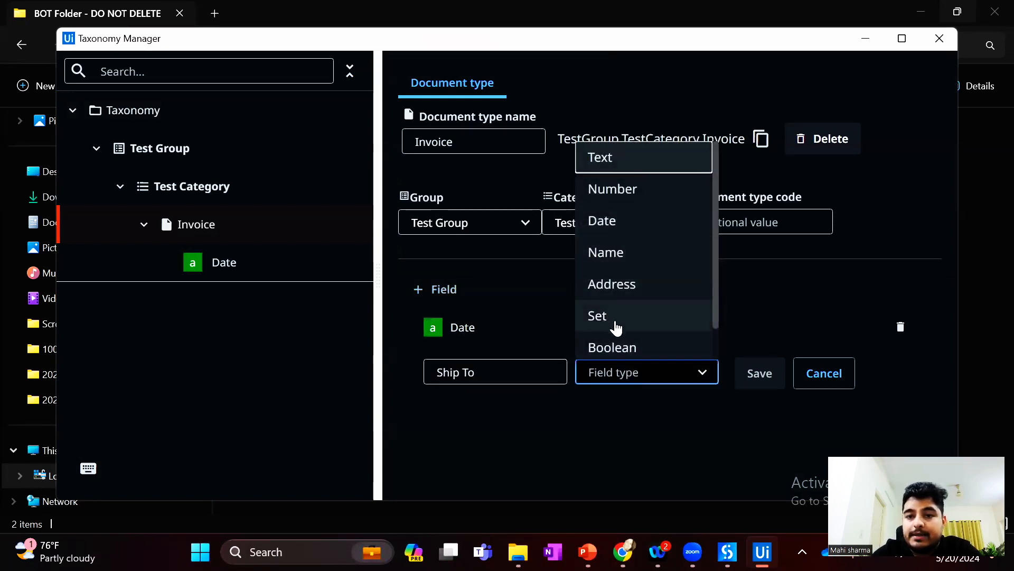
click(623, 161)
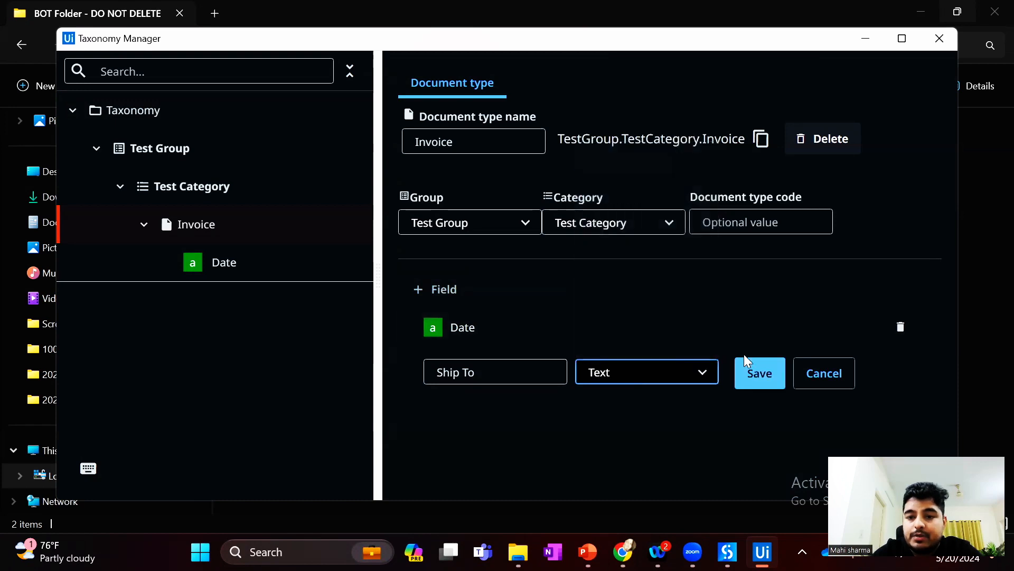
click(767, 380)
Add a Text field named Ship Mode to the Invoice document type
click(438, 292)
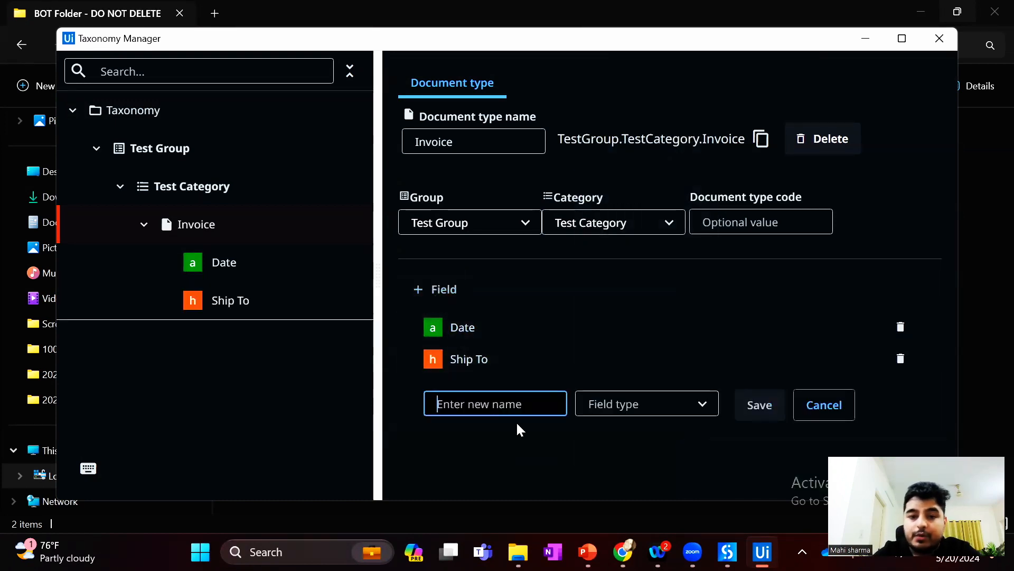
text(Ship)
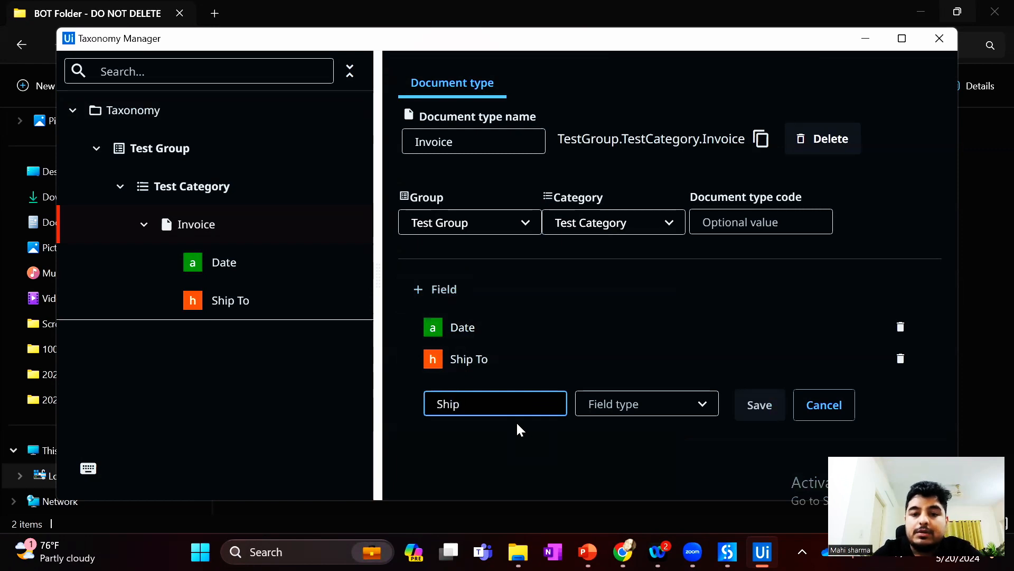
text( Mode)
click(623, 414)
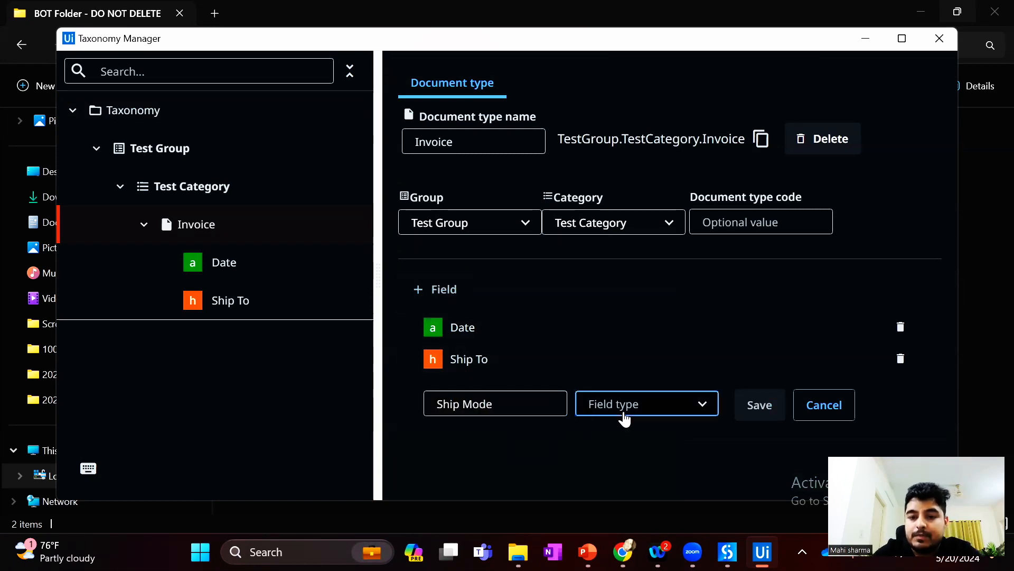
click(607, 191)
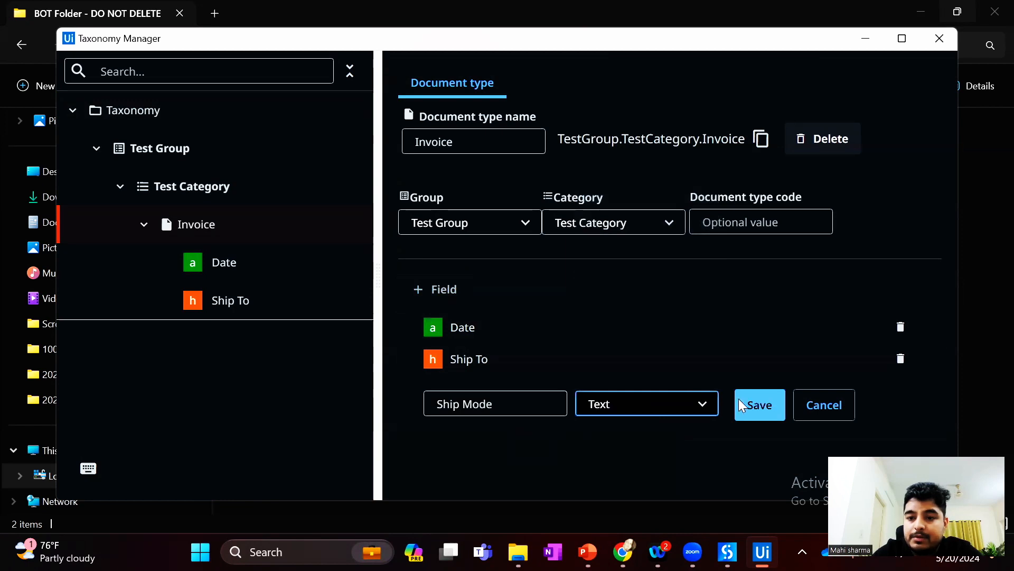
click(763, 409)
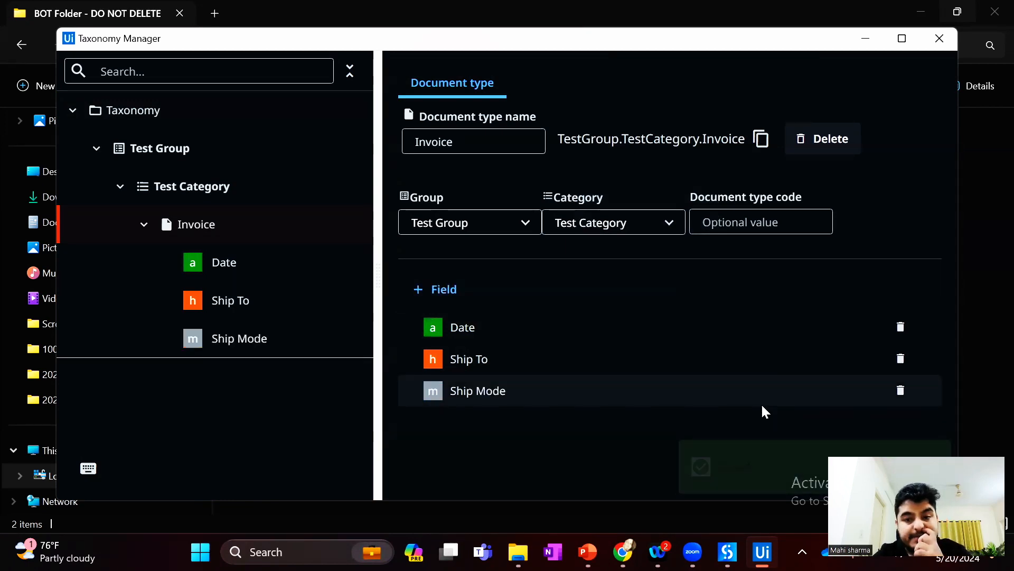
Add a field named Table with the Table field type to the Invoice document type
click(446, 291)
text(Table)
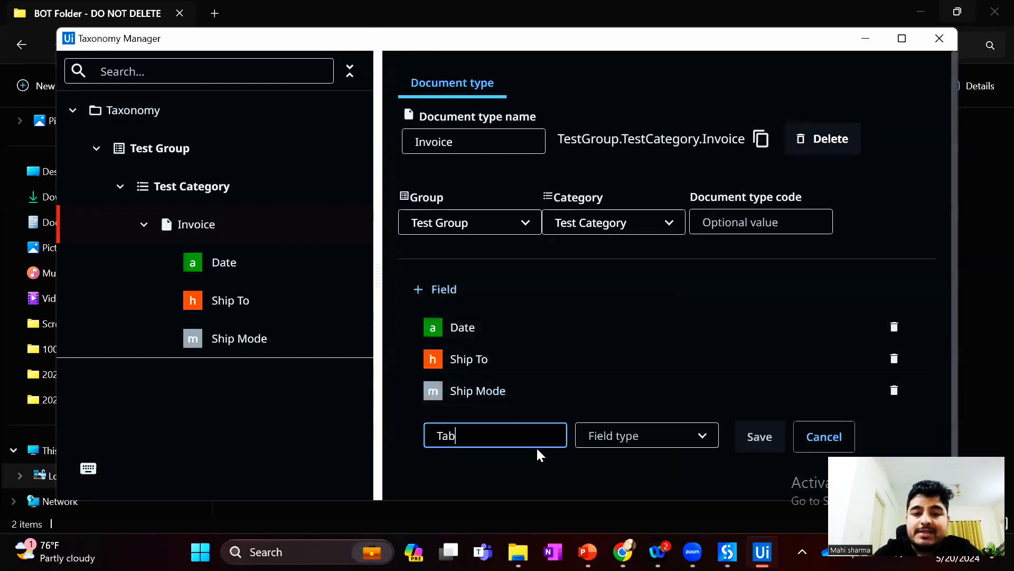
click(618, 444)
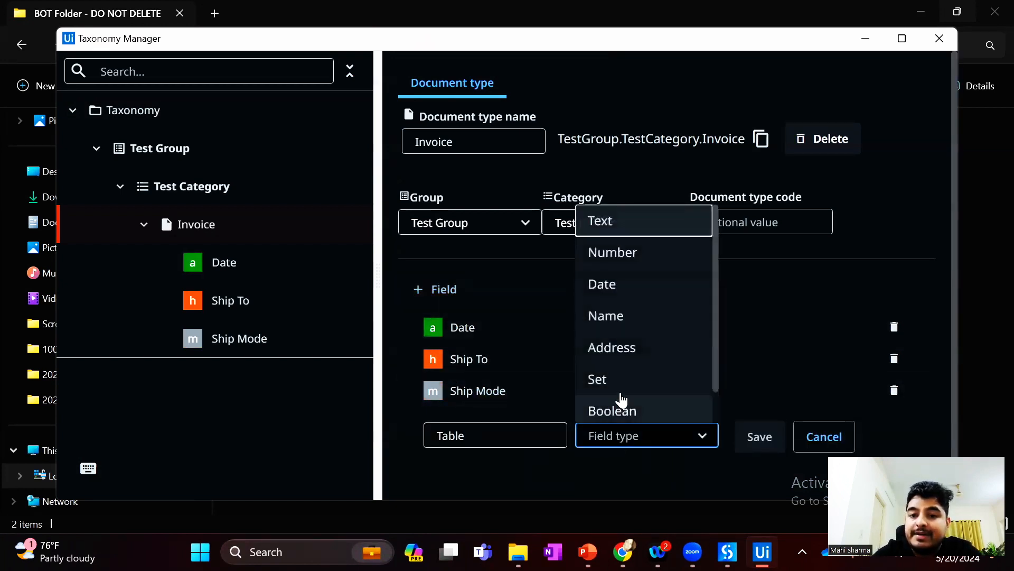
scroll(629, 343, down, 1)
click(640, 407)
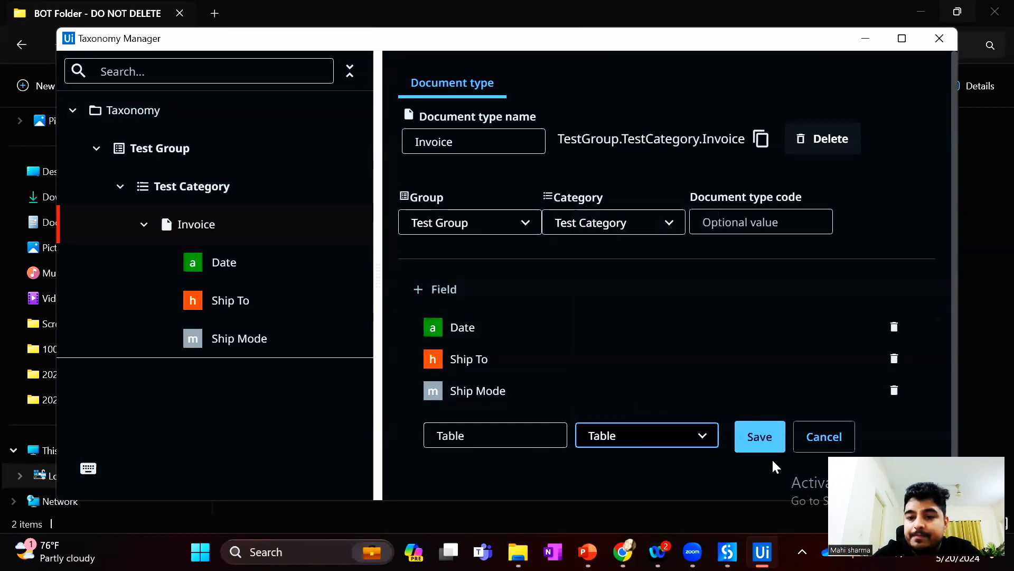
click(764, 441)
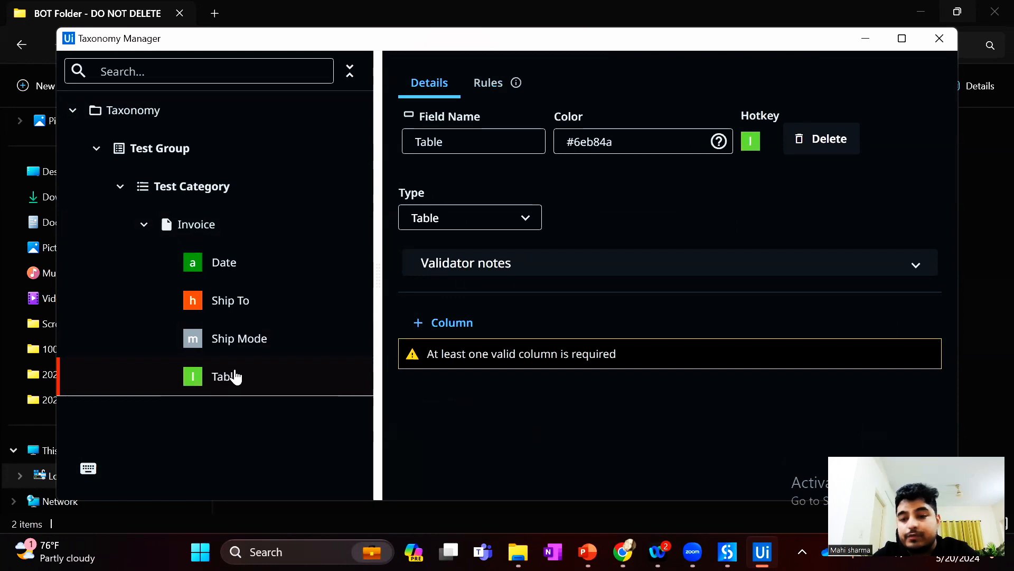
Add a Text column named Item to the Table field of the Invoice document type
click(454, 327)
text(Item)
click(631, 392)
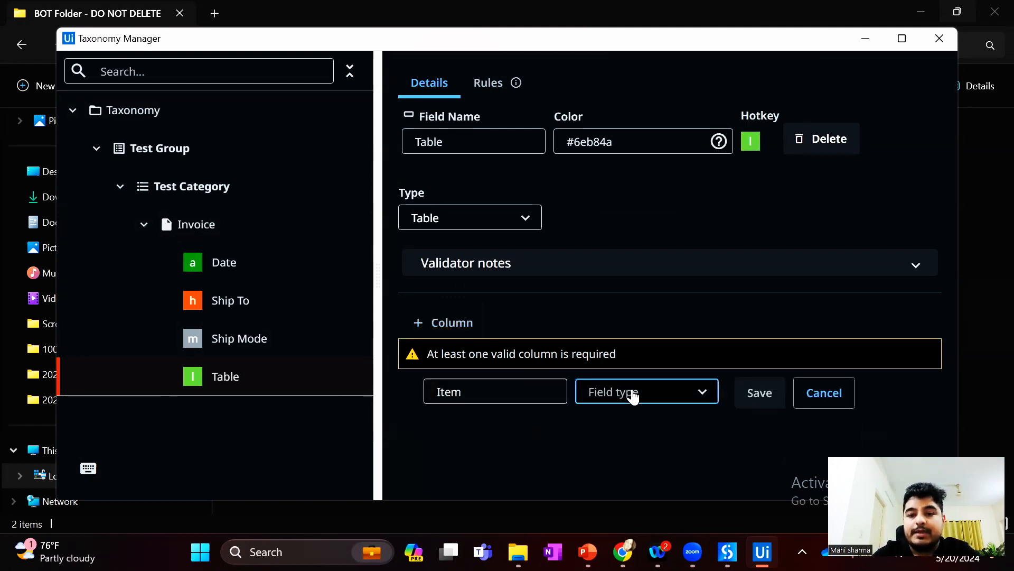
click(629, 178)
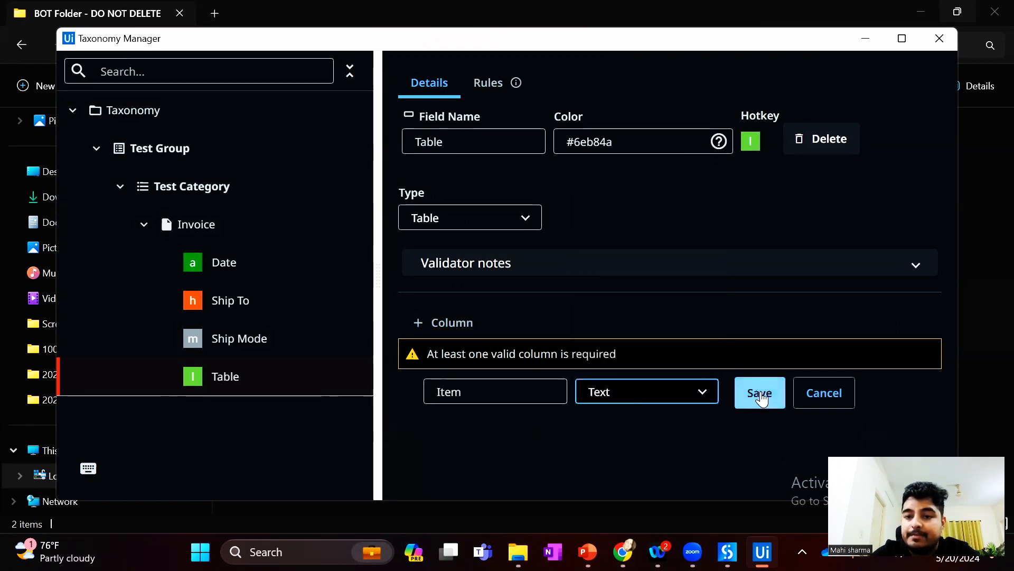
click(762, 392)
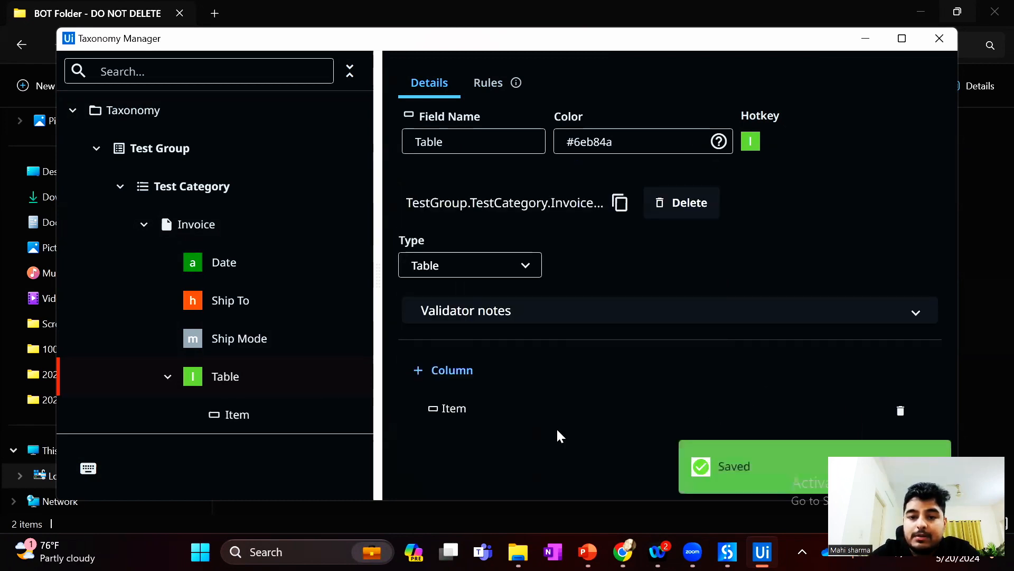
Add a Text column named Quantity to the Table field
click(441, 368)
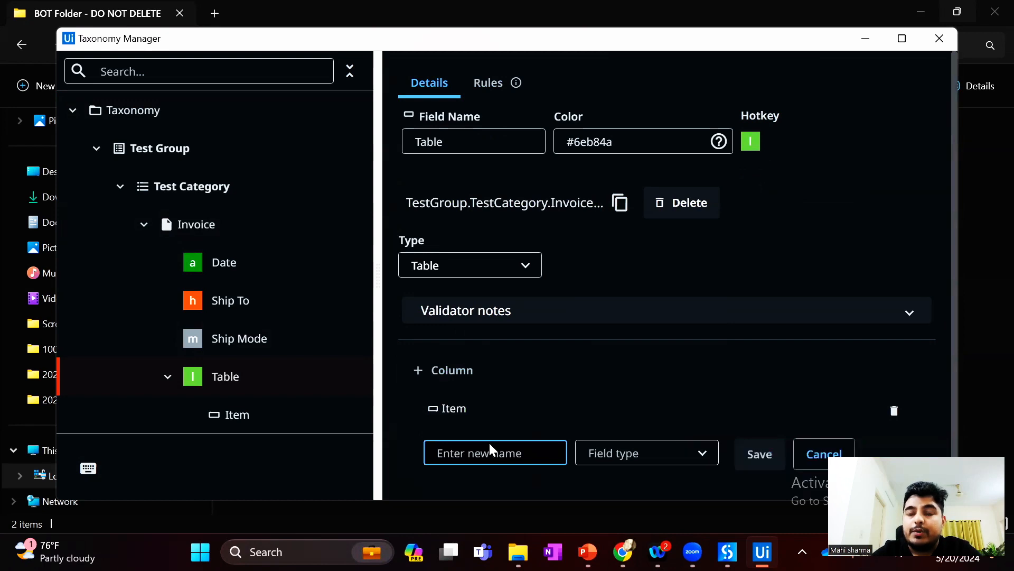
text(Quantity)
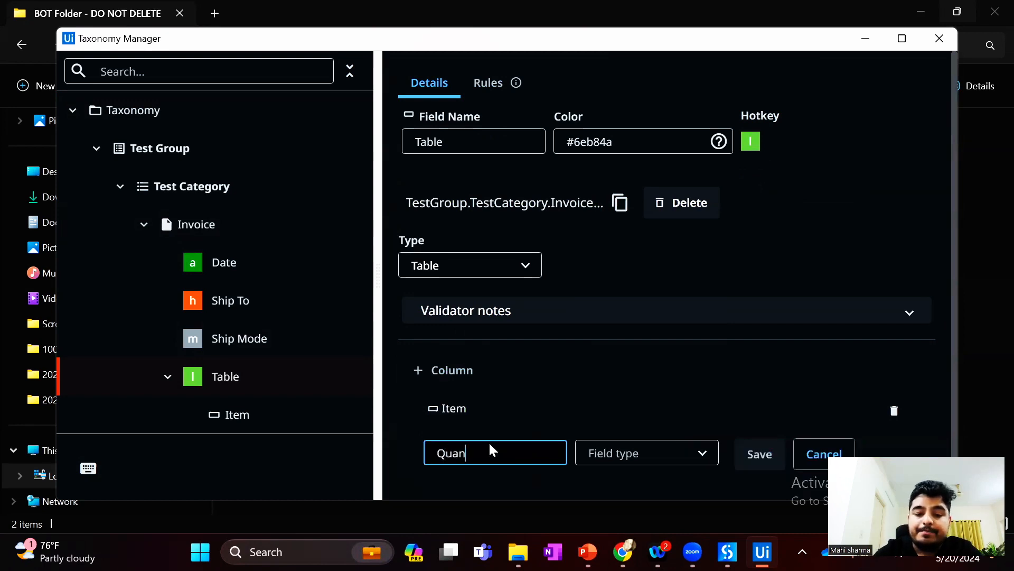
click(607, 461)
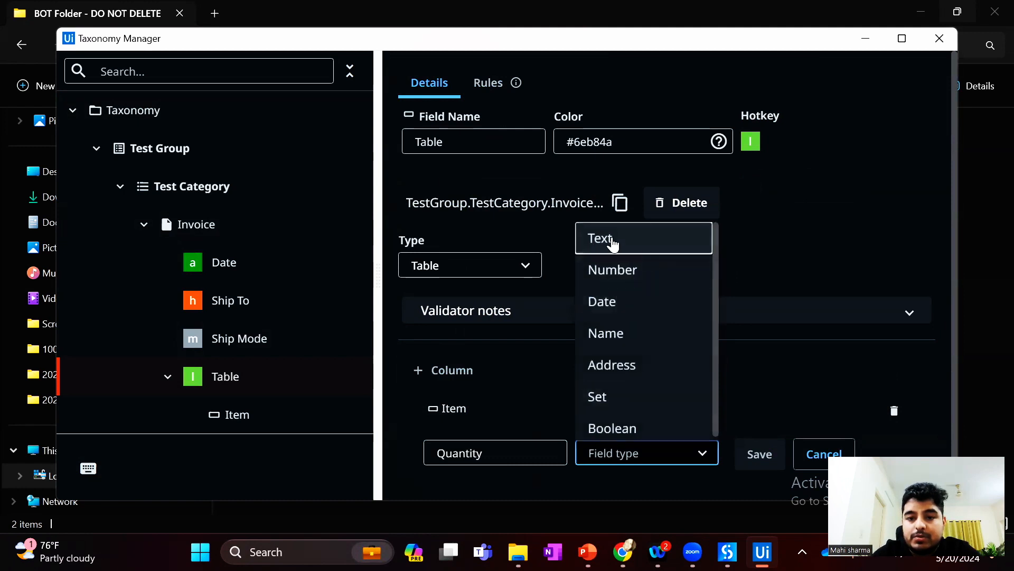
click(611, 240)
click(757, 453)
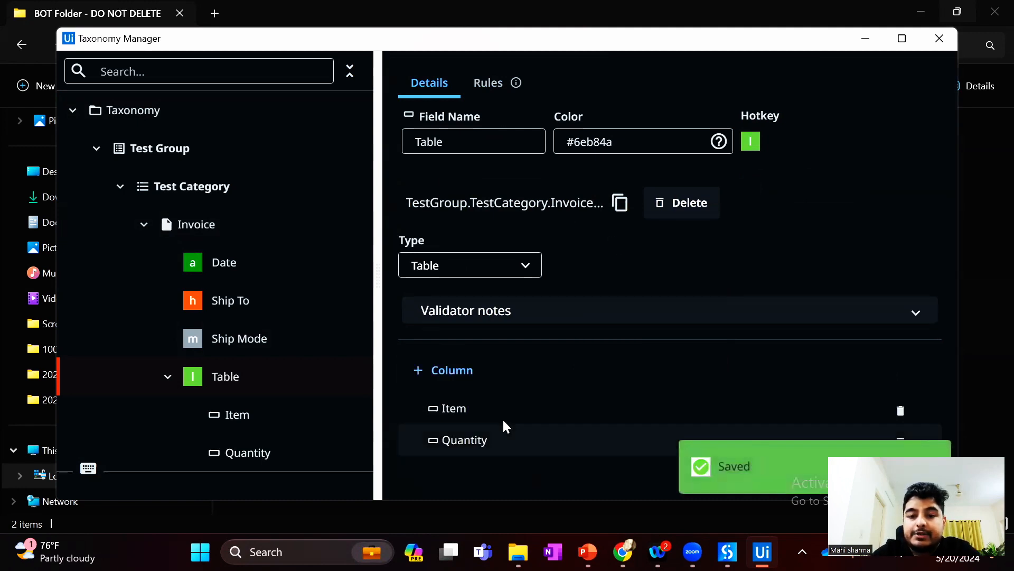
Add a Text column named Rate to the Table field
click(449, 369)
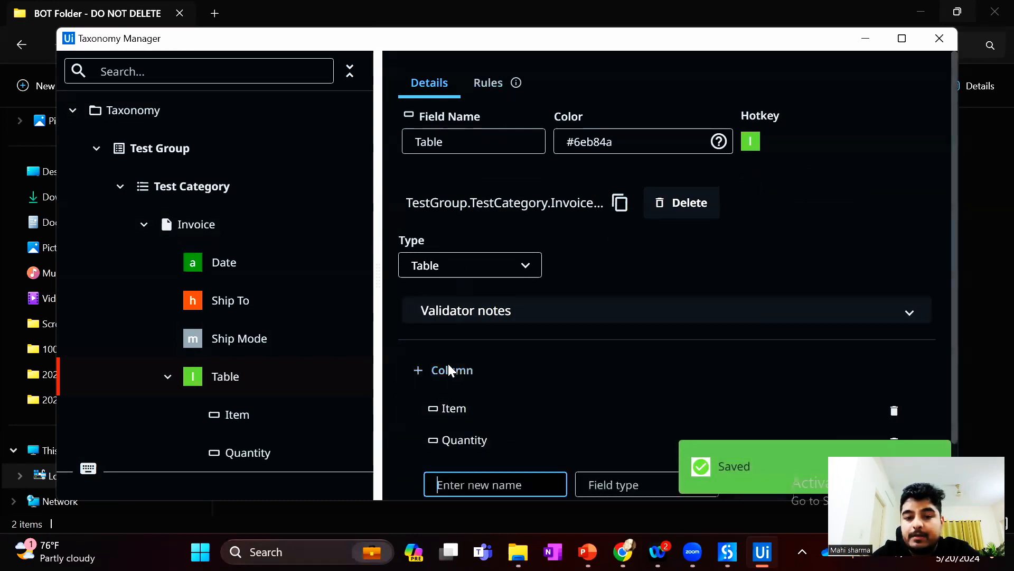
scroll(568, 414, down, 1)
text(Rate)
click(656, 419)
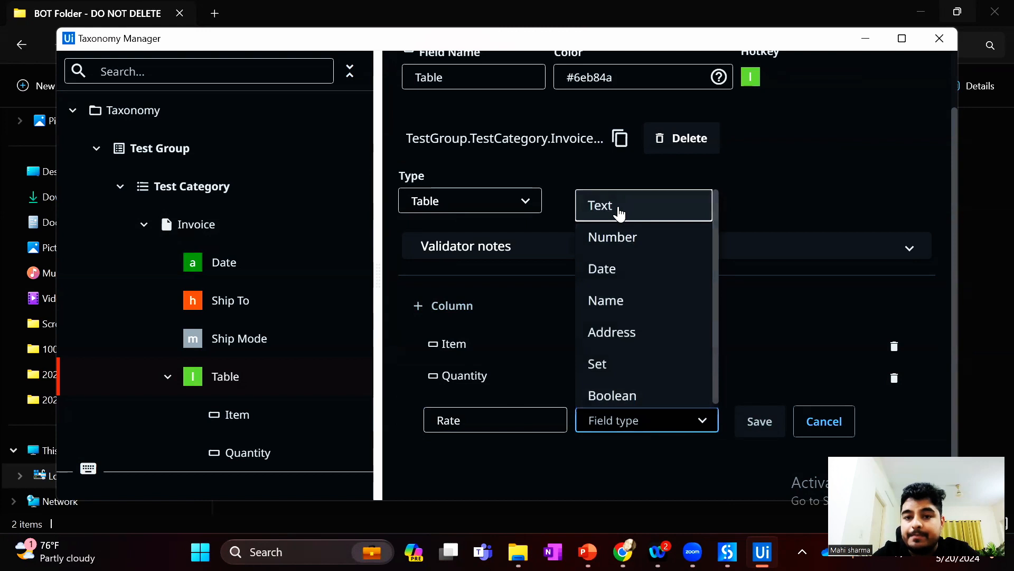
click(618, 206)
click(766, 435)
click(767, 436)
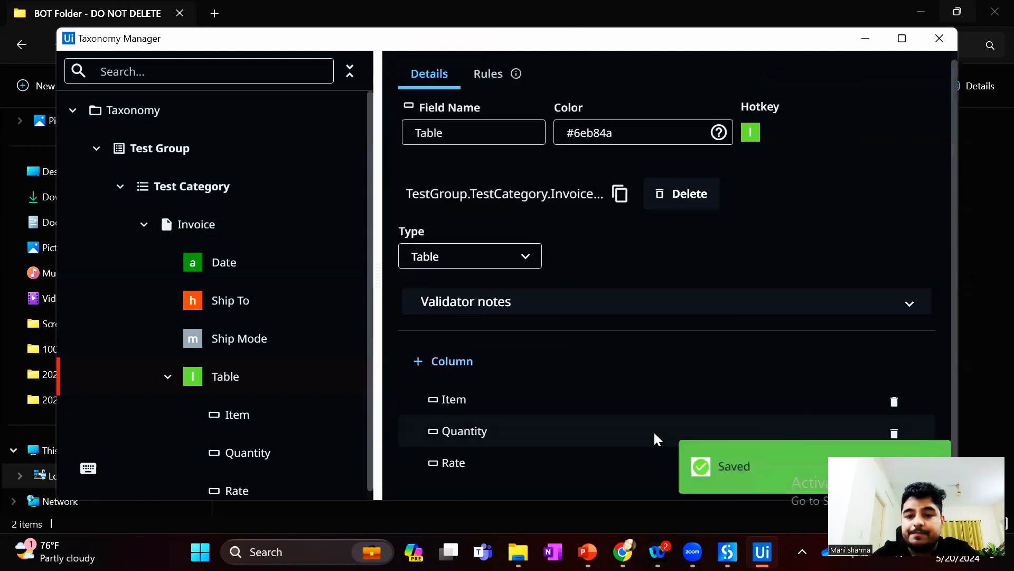
Add a Text column named Amount to the Table field and close the Taxonomy Manager
click(454, 366)
text(moun)
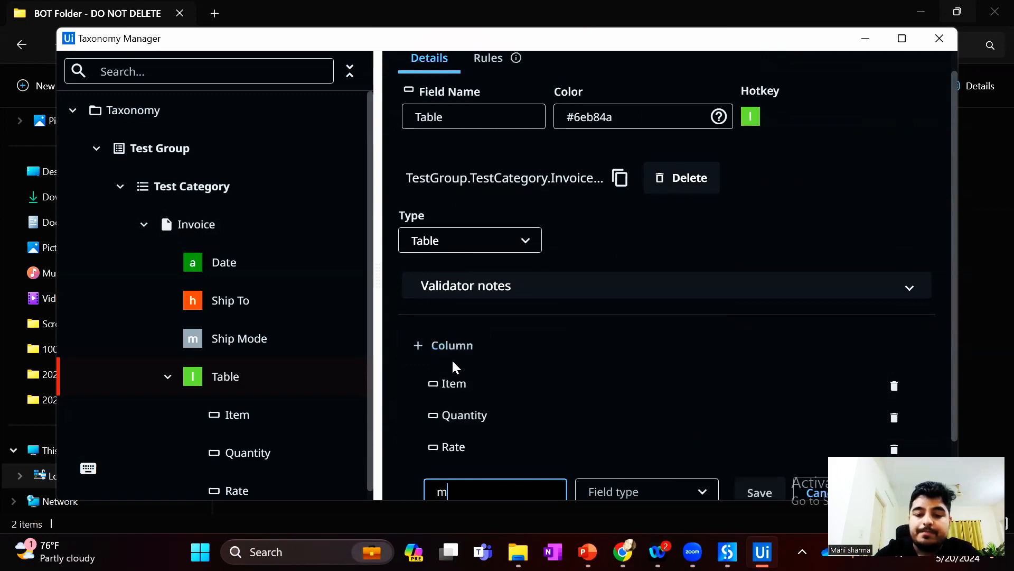
key(BackSpace)
key(BackSpace)
key(BackSpace)
key(BackSpace)
text(Amount)
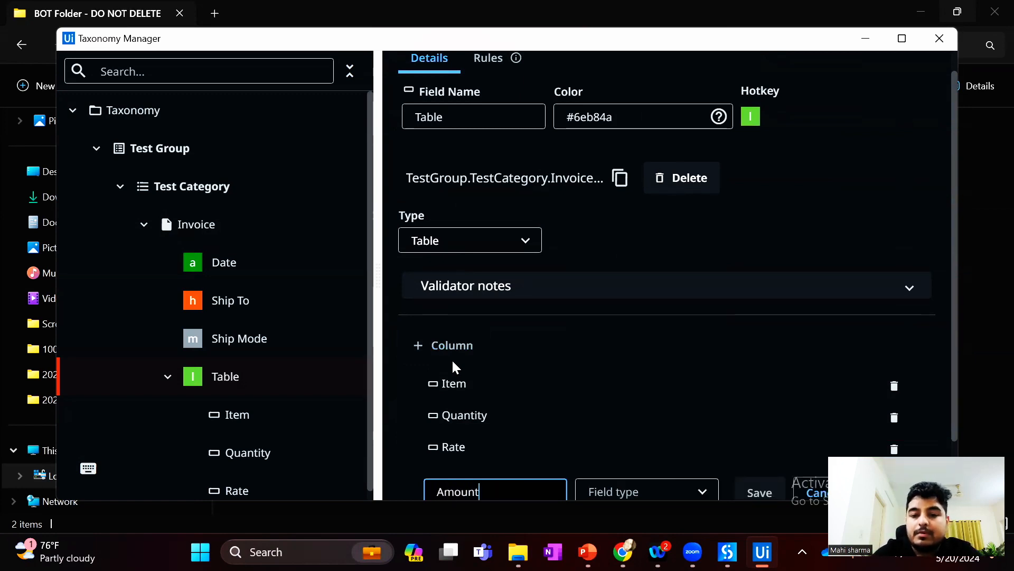
scroll(606, 363, down, 1)
click(645, 419)
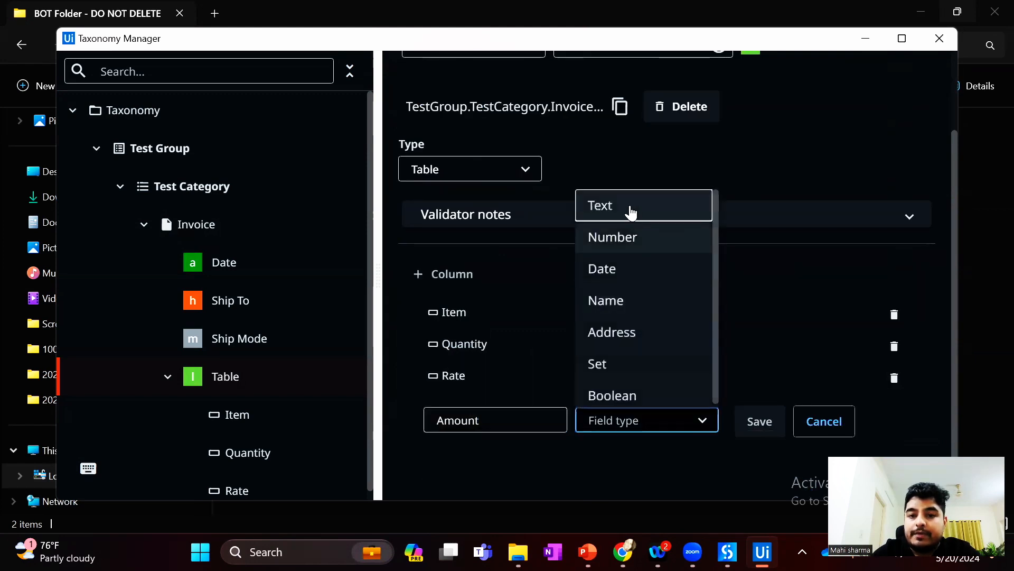
click(626, 207)
click(760, 420)
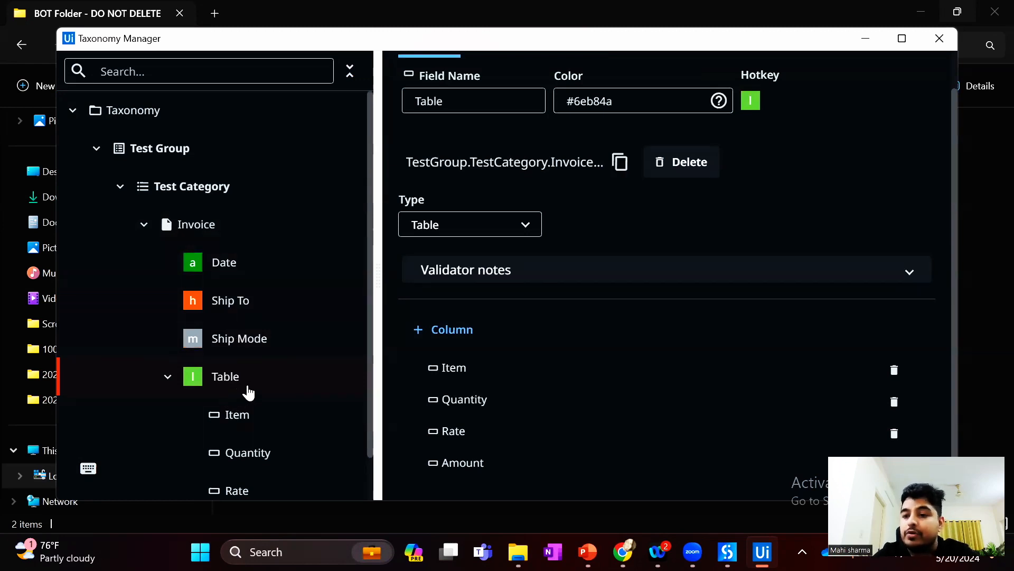
scroll(249, 392, down, 1)
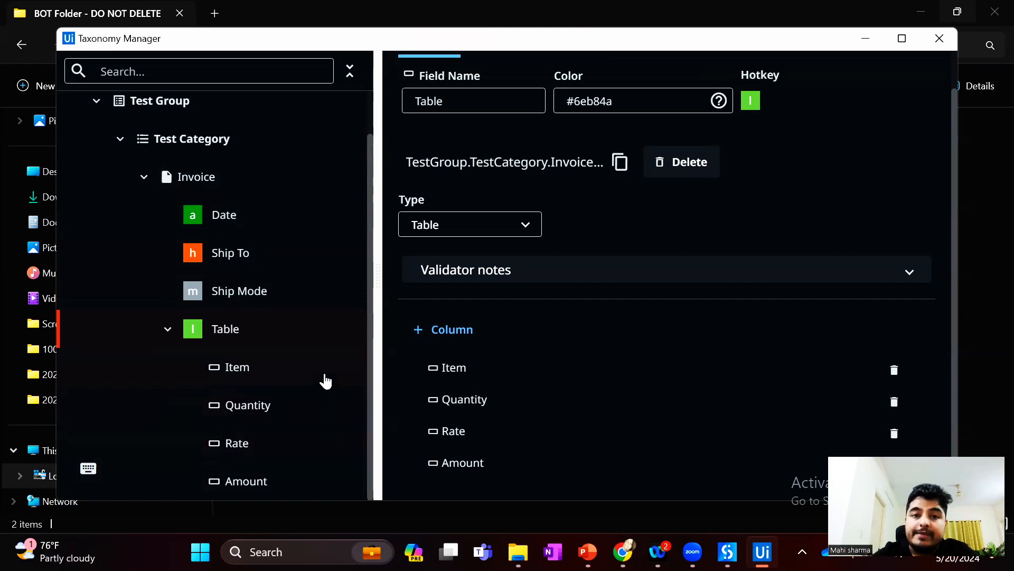
click(932, 41)
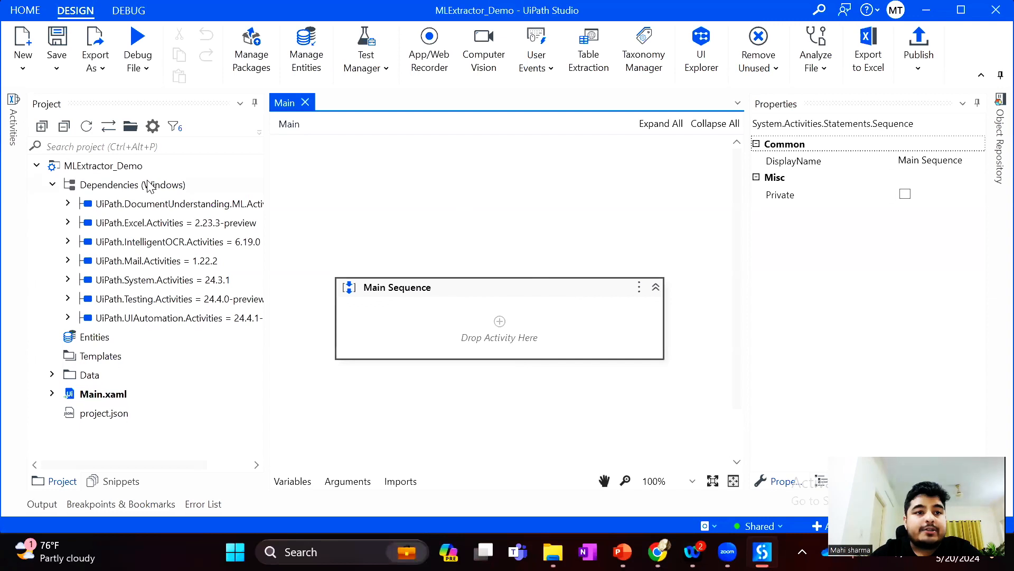
Find the Load Taxonomy activity and add it to the Main Sequence
click(13, 121)
click(111, 146)
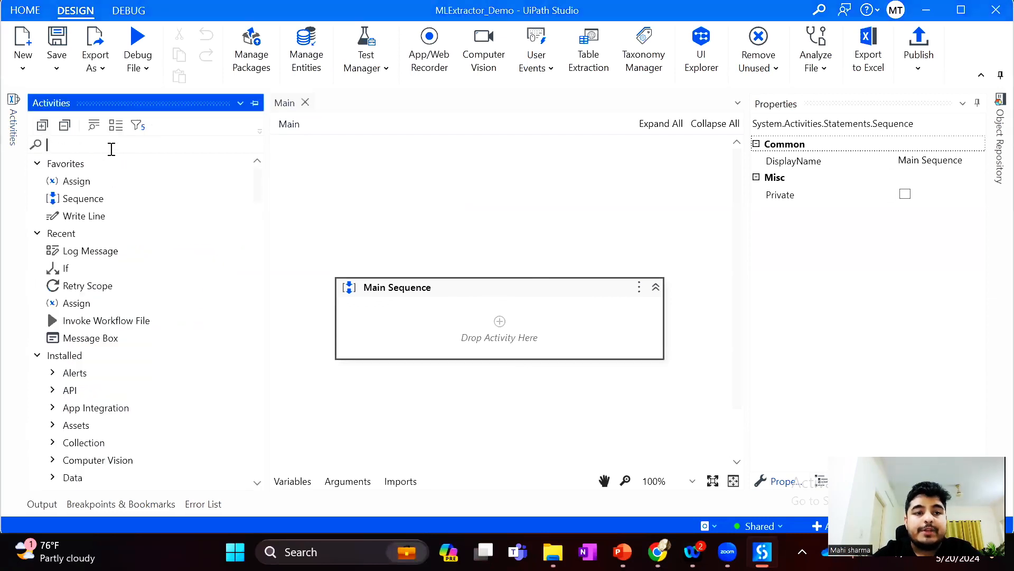
text(Load)
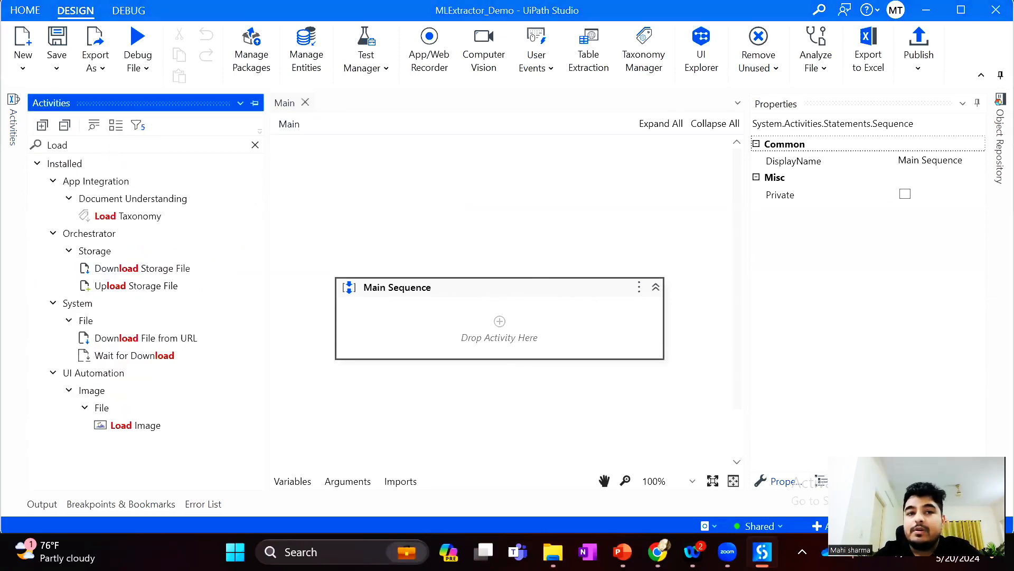
text( ta)
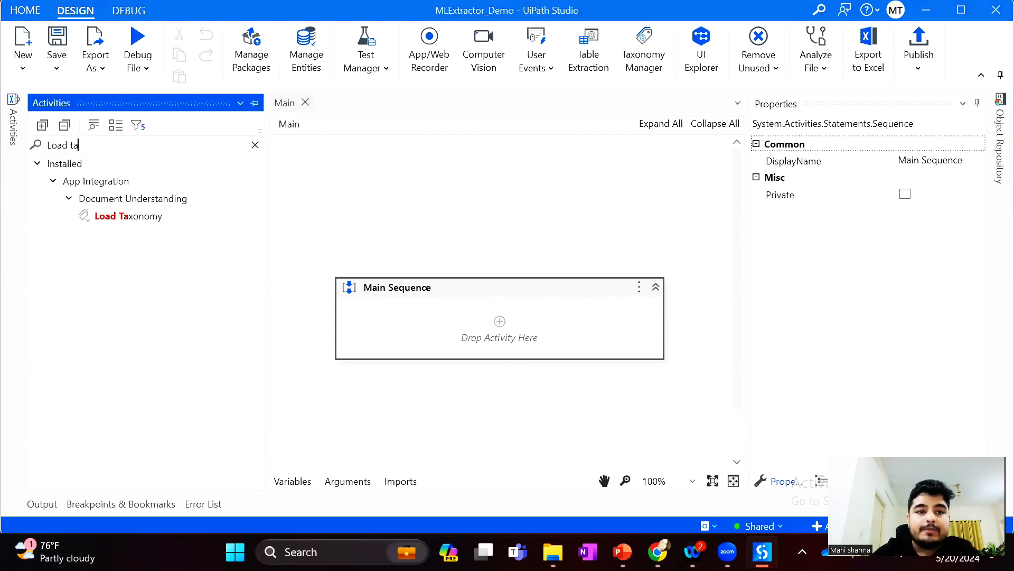
drag(109, 216, 521, 335)
Store the Load Taxonomy output in a new variable named taxonomy and save the workflow
click(422, 358)
key(ctrl+k)
text(taxonom)
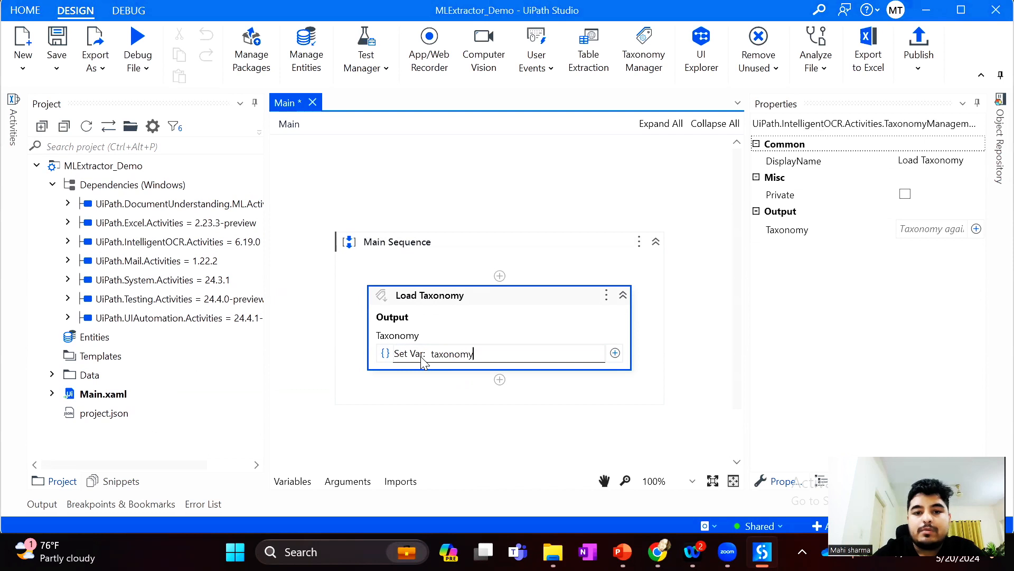
text(y)
key(Return)
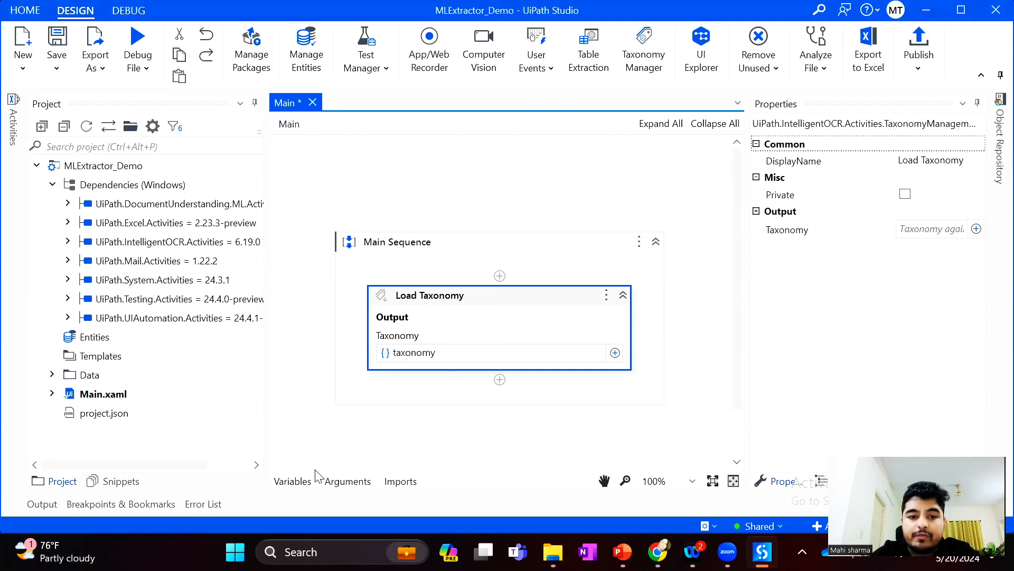
click(289, 482)
click(290, 482)
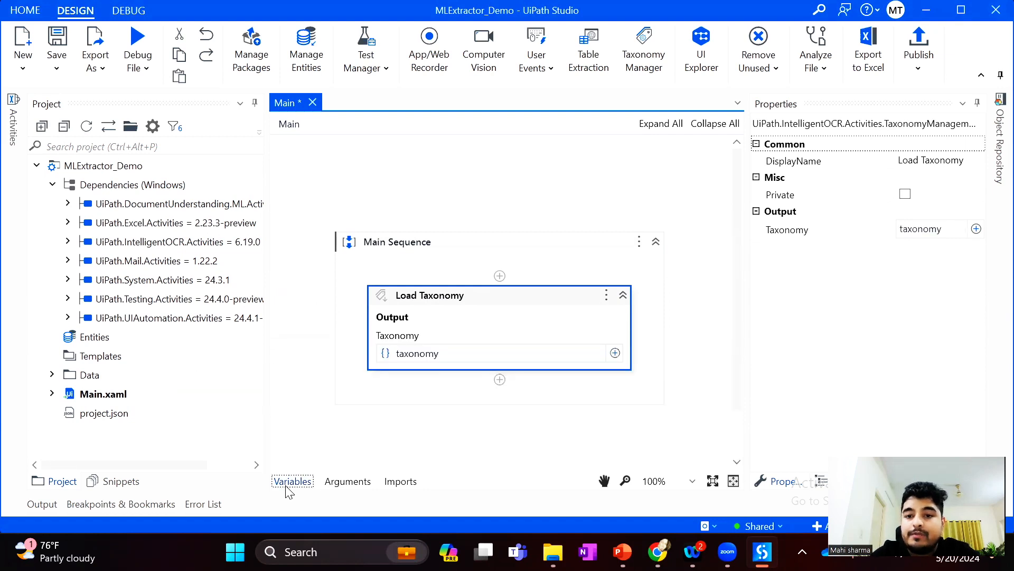
click(62, 50)
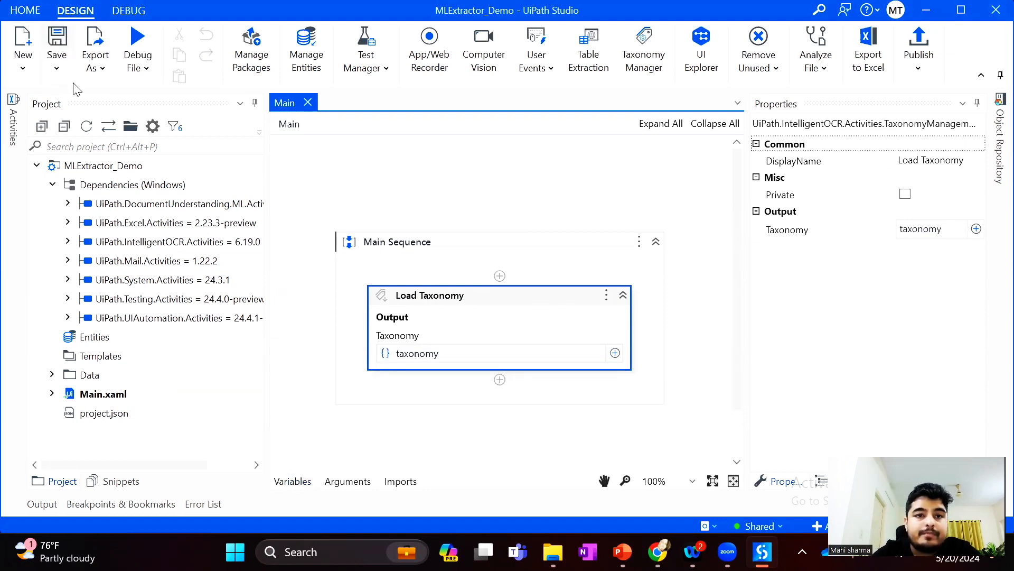
Find the Digitize Document activity and add it below Load Taxonomy in the Main Sequence
click(14, 118)
click(256, 145)
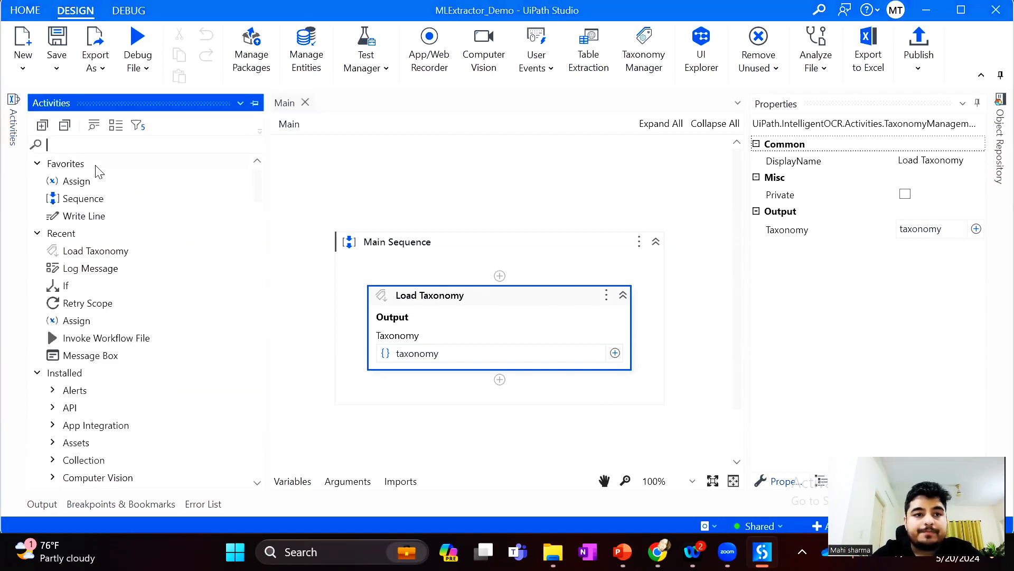
text(digiti)
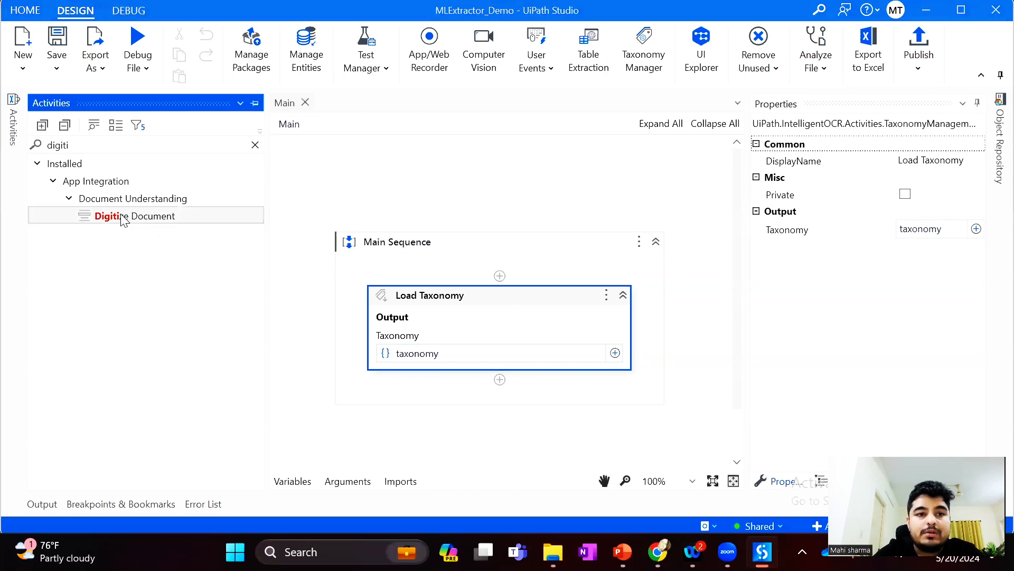
drag(121, 219, 510, 382)
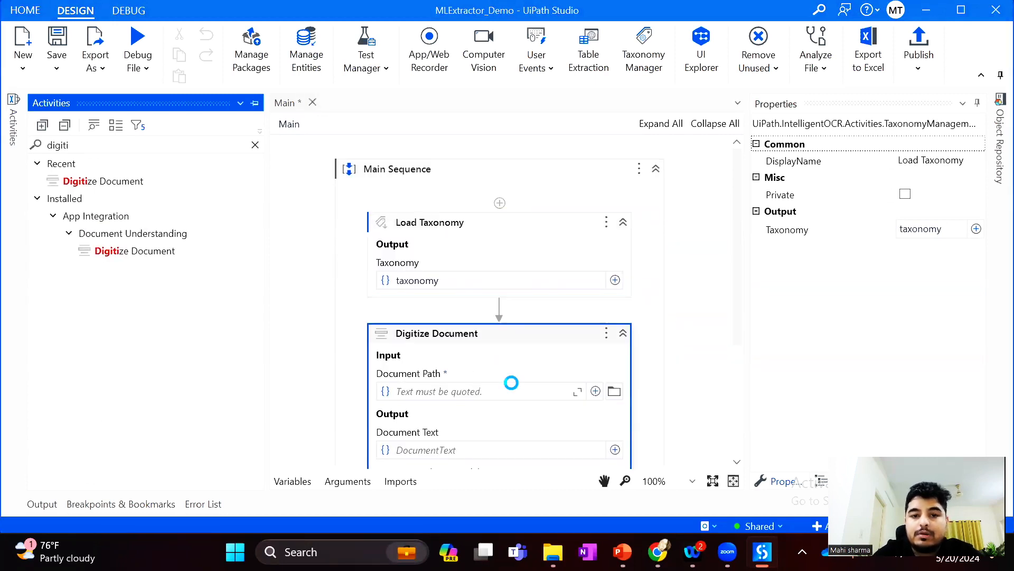
scroll(514, 389, down, 3)
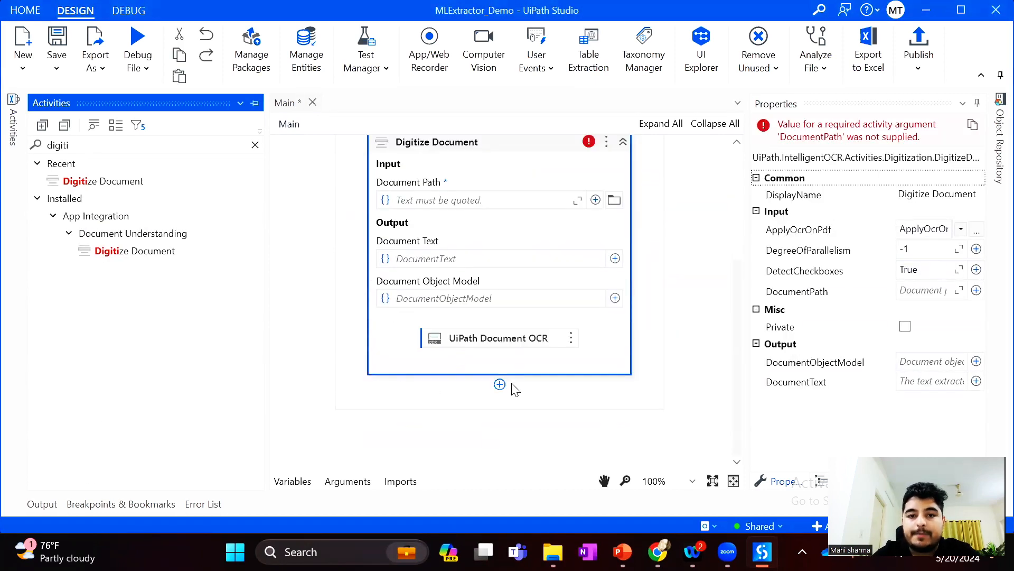
Set the document path of the Digitize Document activity to the strDataPath variable
click(468, 199)
key(ctrl+space)
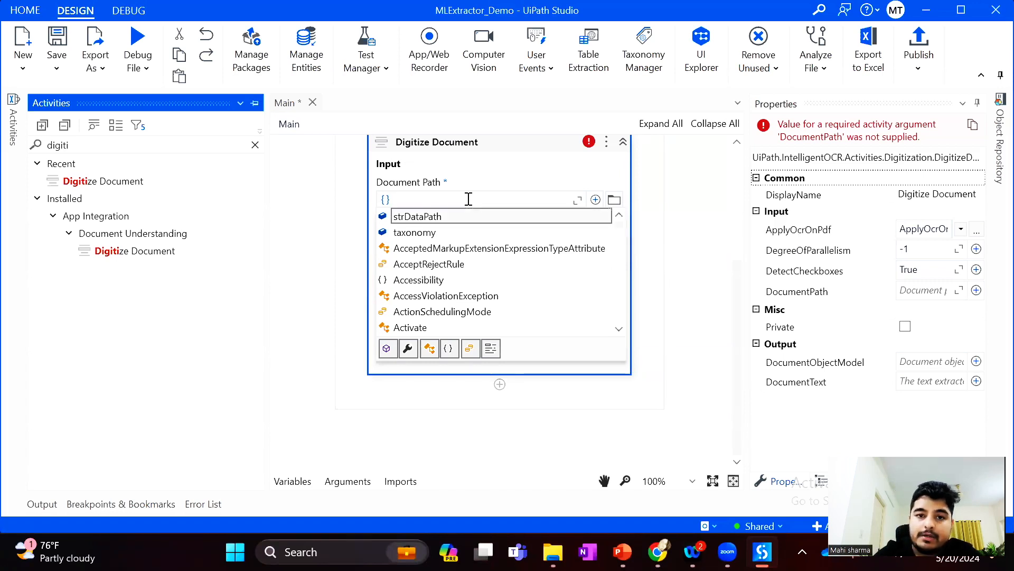
key(Return)
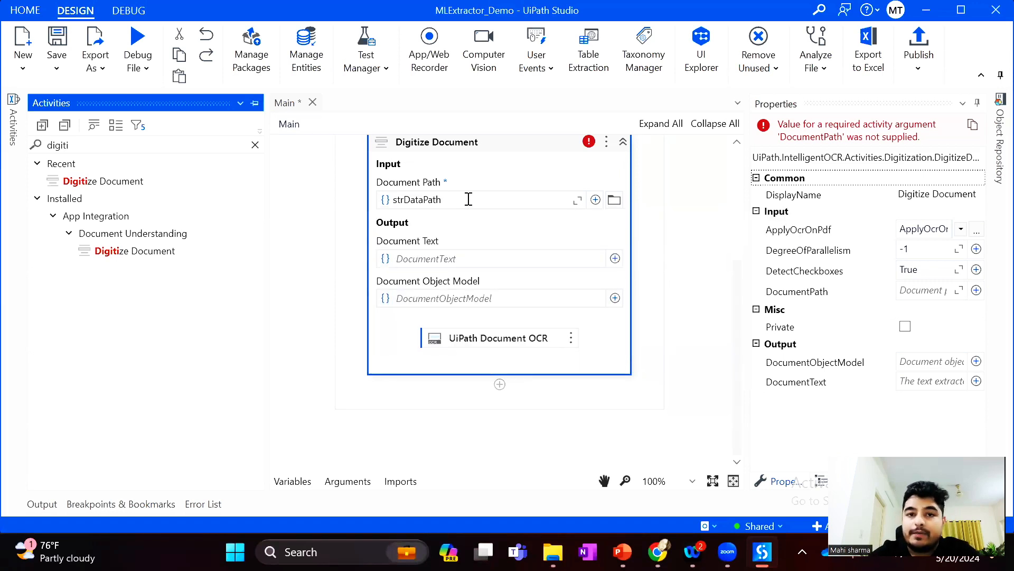
click(457, 239)
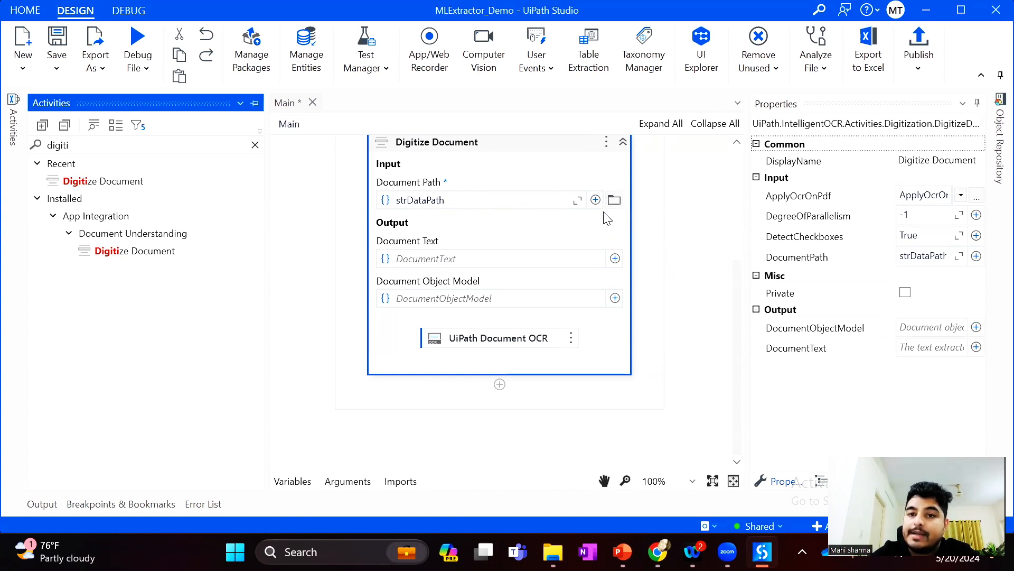
Store the Document Text output of the Digitize Document activity in a new variable named doctext
click(422, 261)
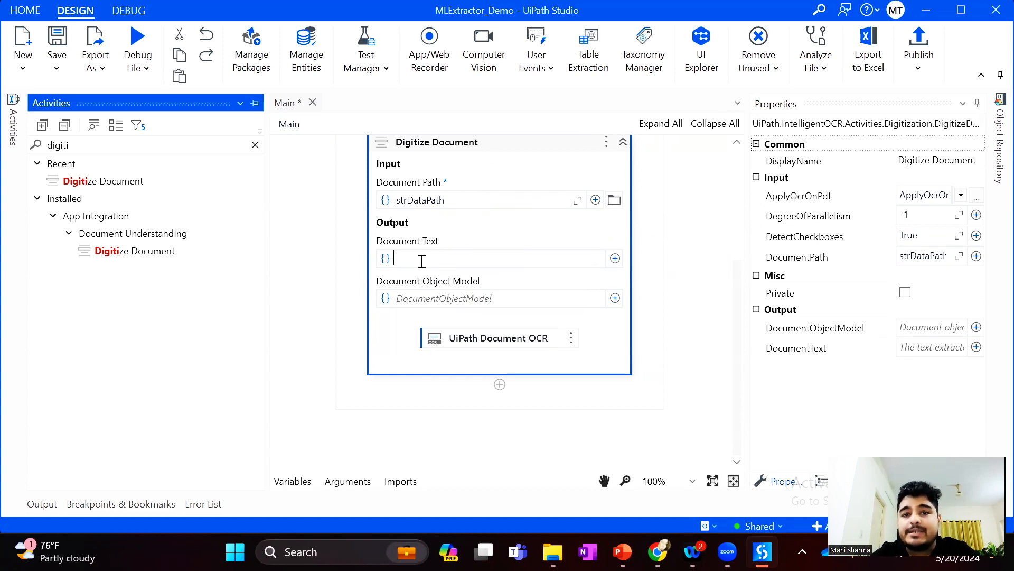
key(ctrl+k)
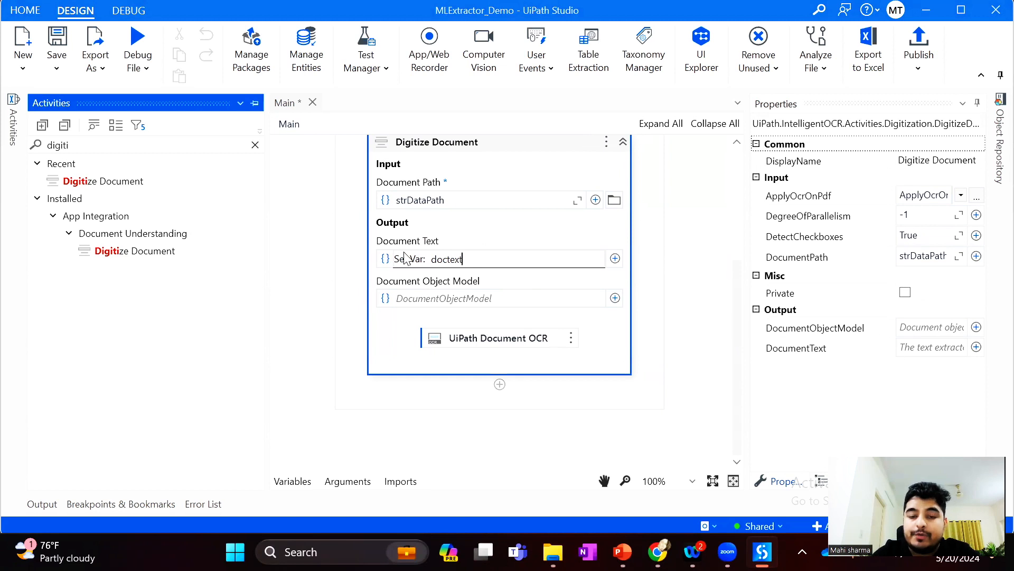
key(Return)
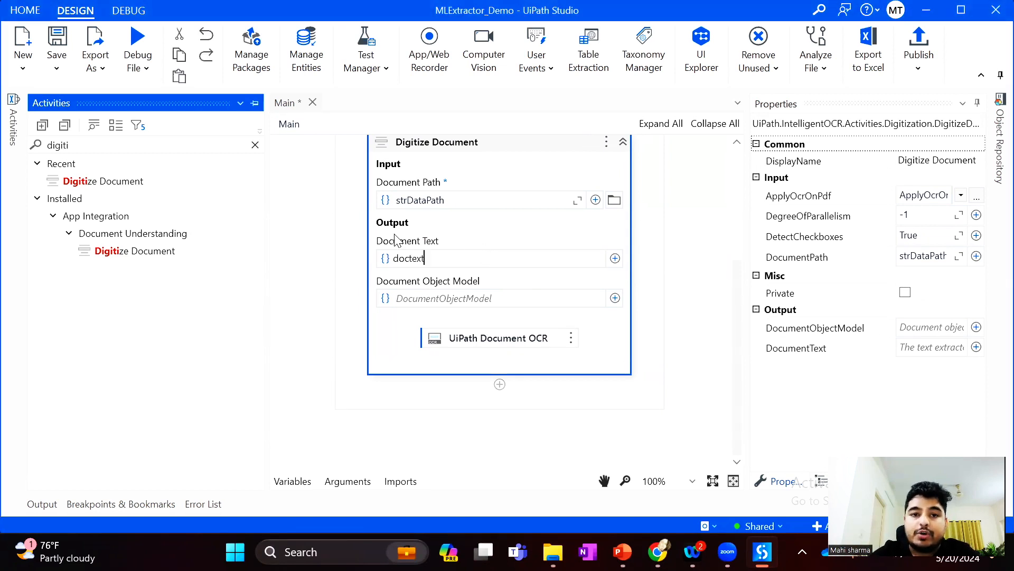
Store the Document Object Model output of Digitize Document in a new variable named dom and save the workflow
click(429, 299)
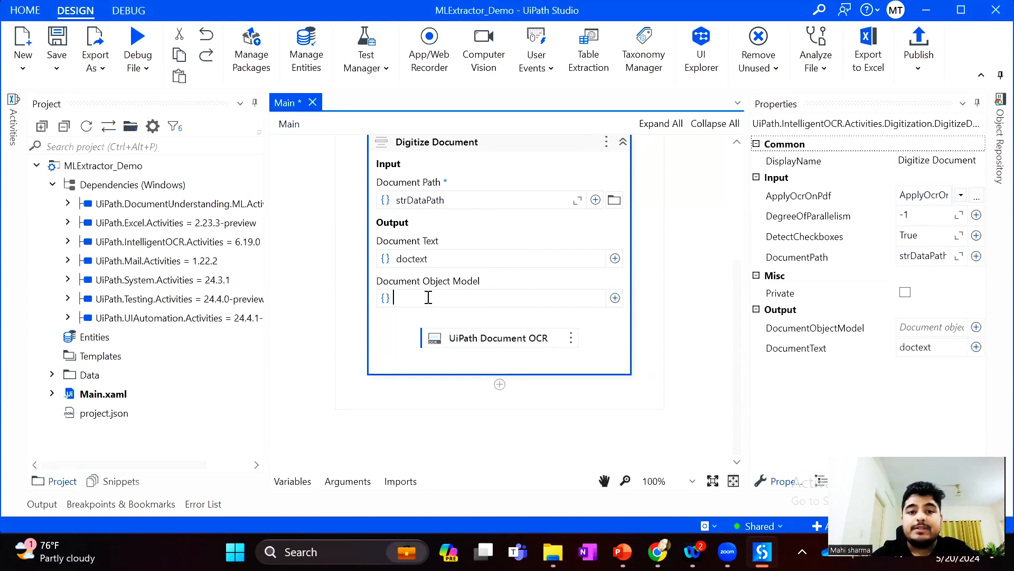
key(ctrl+k)
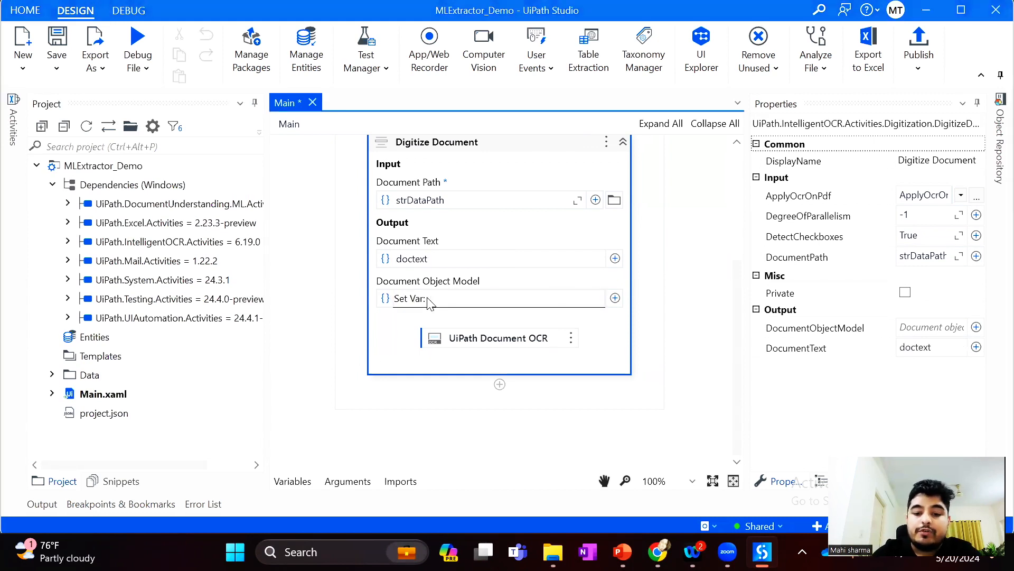
text(dom)
key(Return)
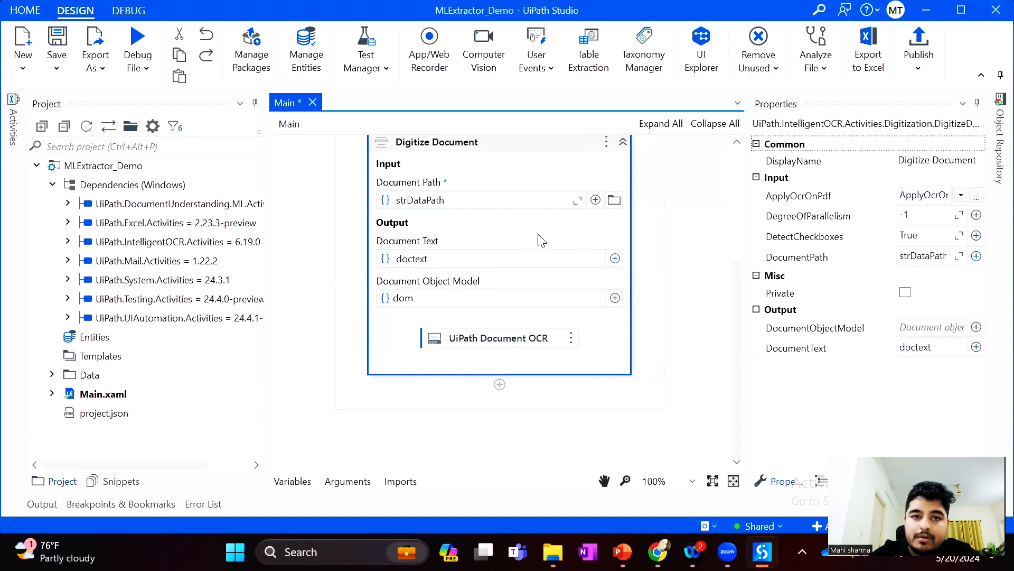
click(70, 37)
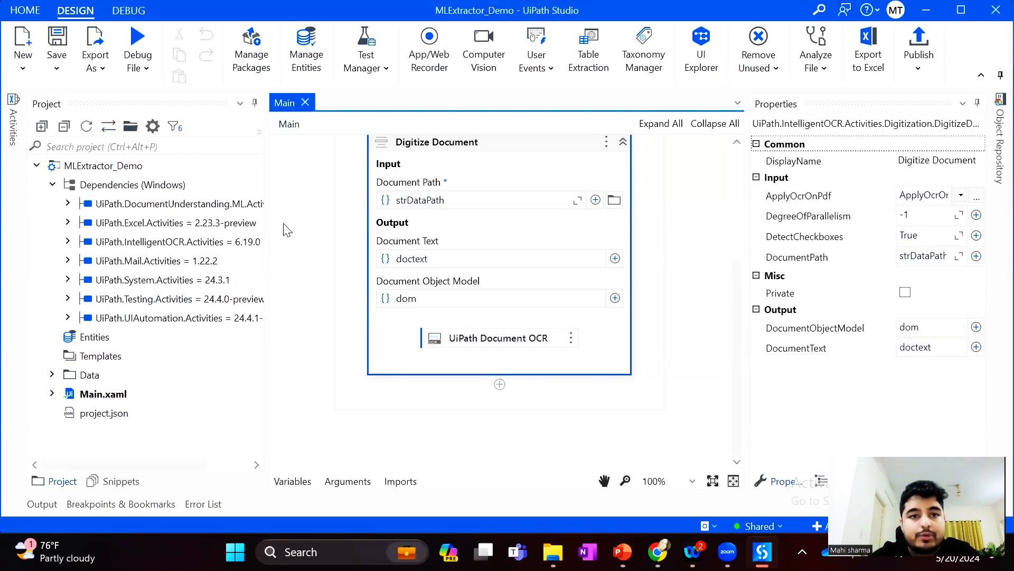
click(57, 38)
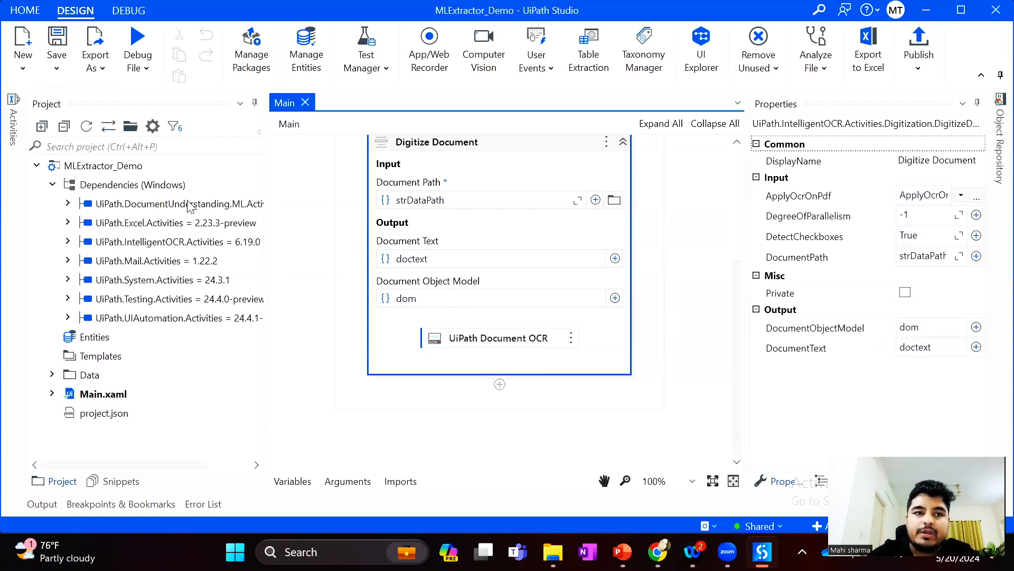
Find the Data Extraction Scope activity and add it below Digitize Document in the Main Sequence
click(11, 121)
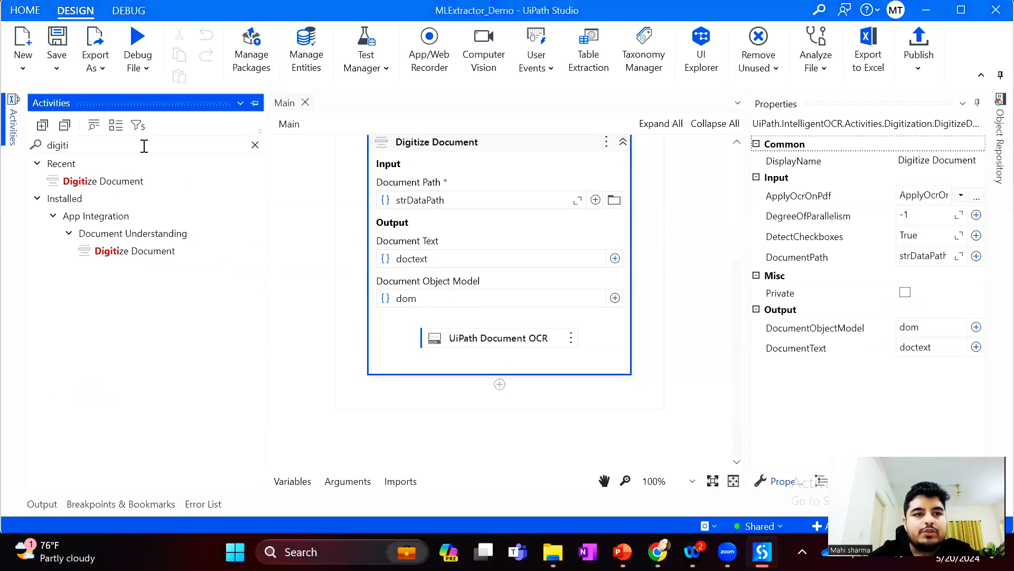
click(255, 145)
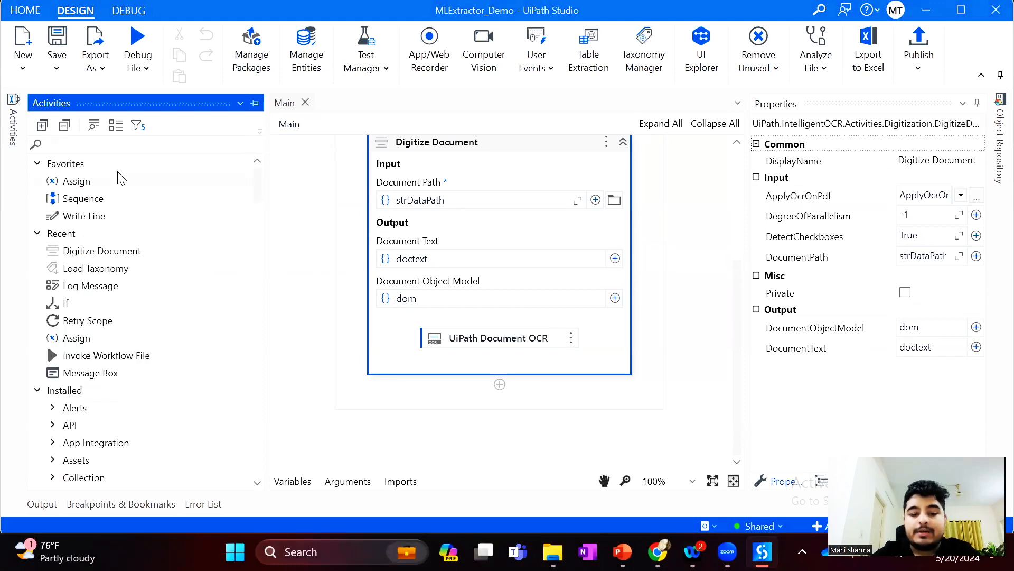
text(data)
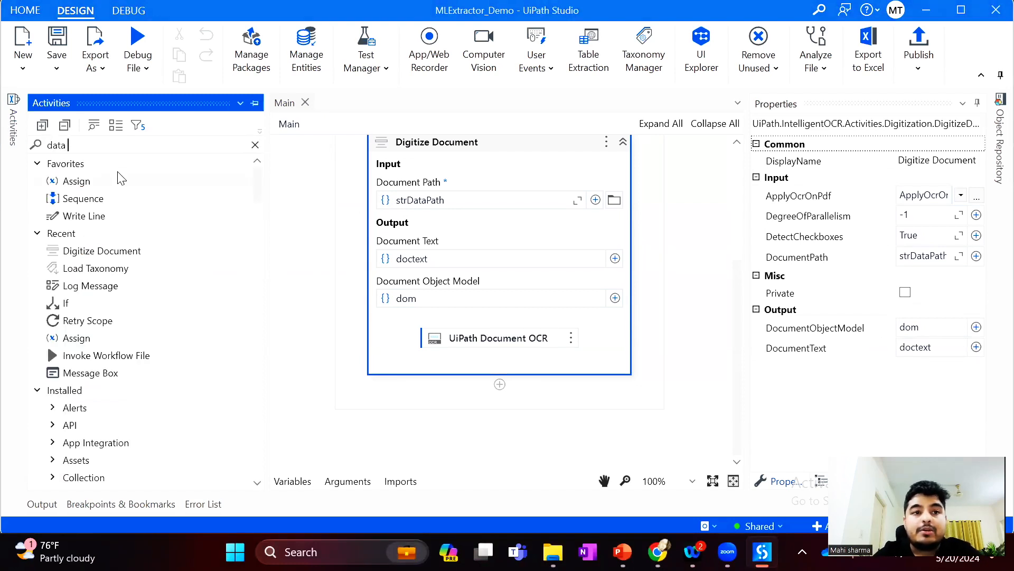
text( extra)
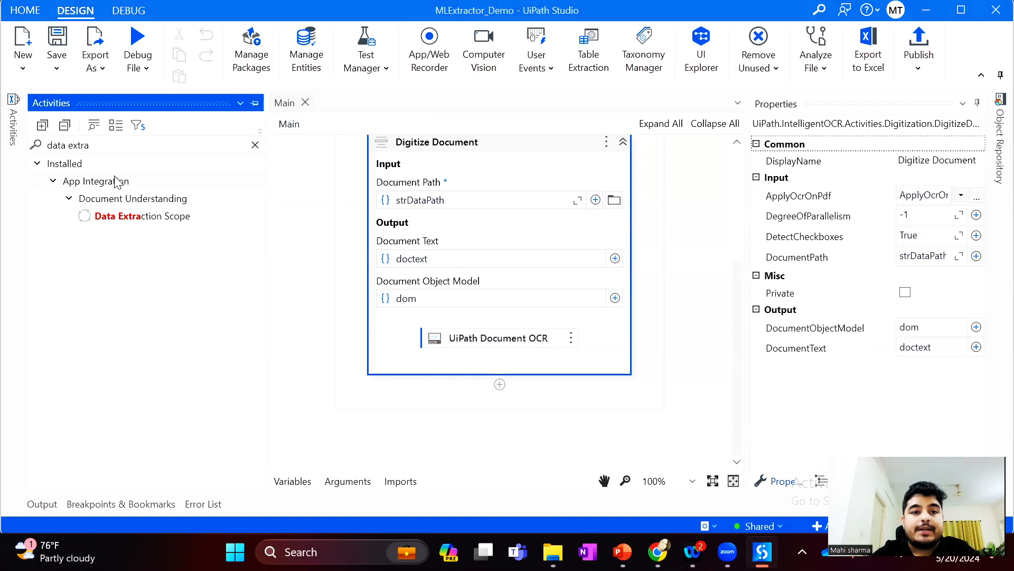
drag(115, 217, 502, 385)
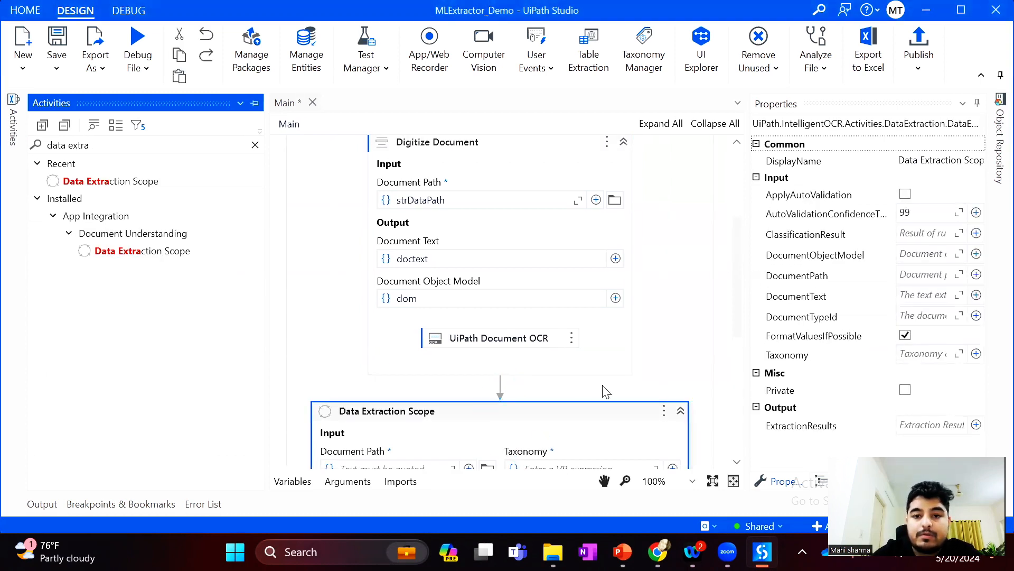
Set the document path of the Data Extraction Scope to the strDataPath variable
scroll(696, 304, down, 5)
click(695, 305)
scroll(460, 355, up, 3)
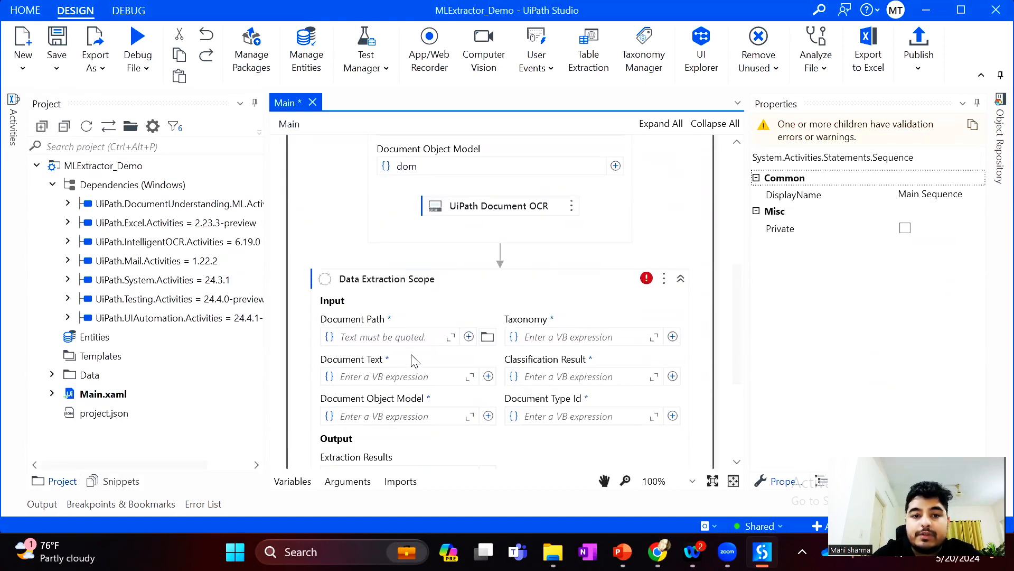
click(366, 338)
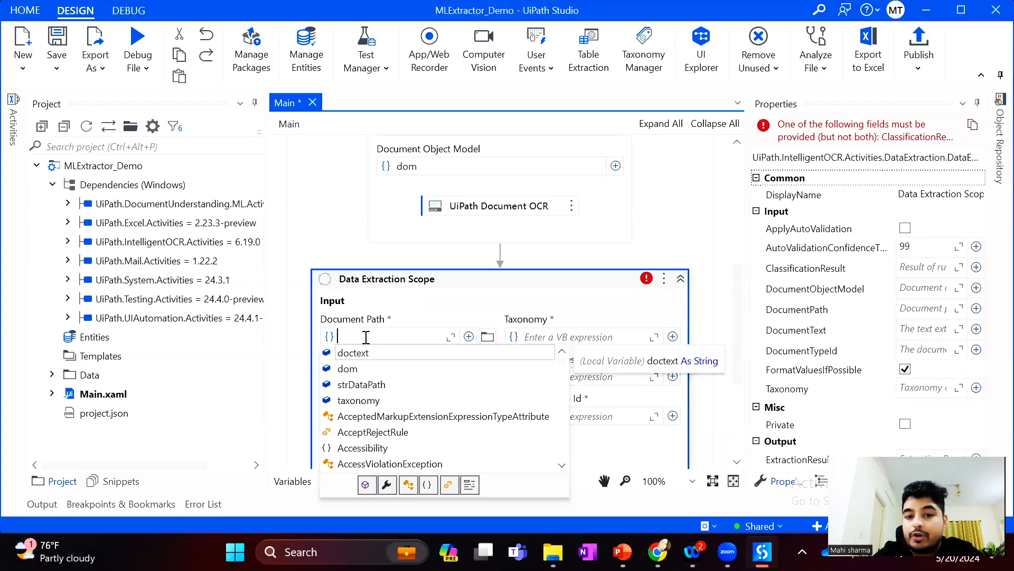
key(Down)
key(Down)
key(Return)
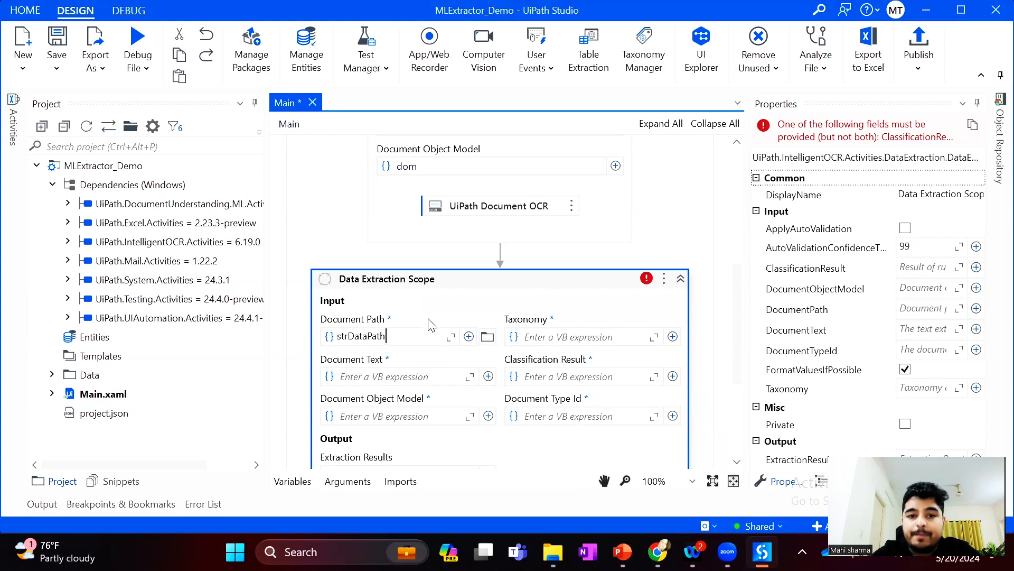
Set the Taxonomy input of the Data Extraction Scope to the taxonomy variable
click(578, 333)
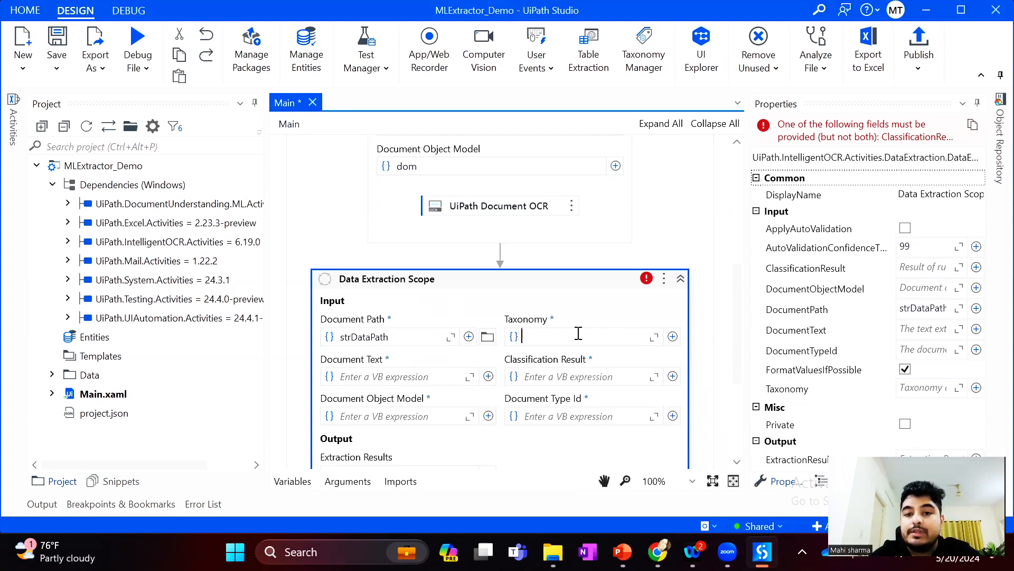
key(ctrl+space)
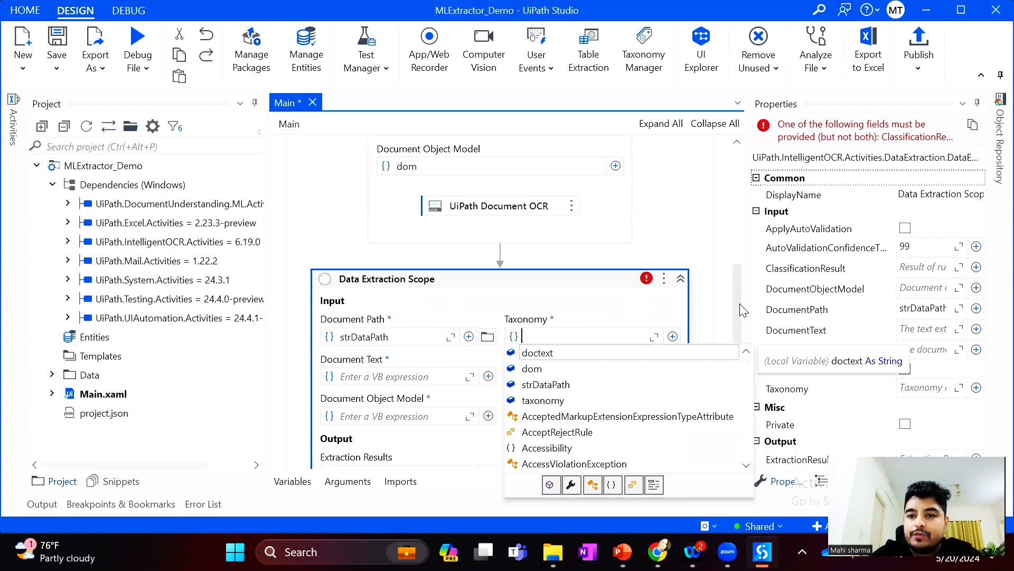
drag(739, 333, 741, 206)
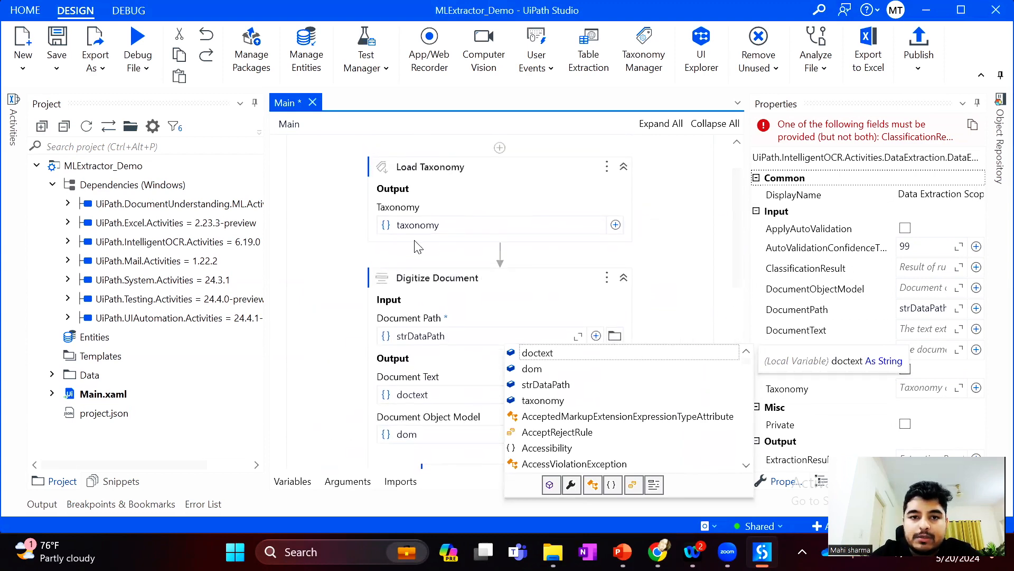
scroll(496, 253, down, 6)
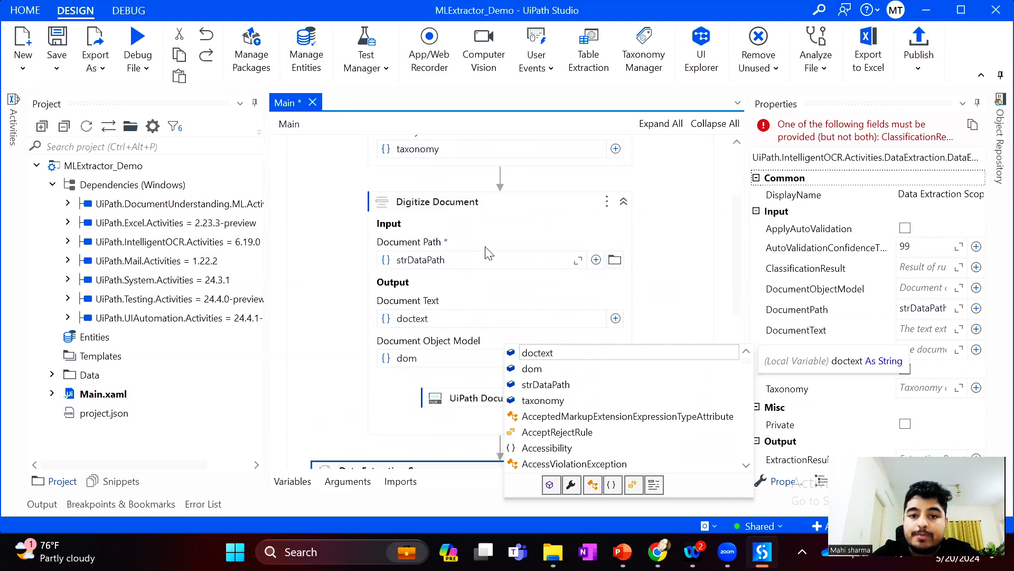
scroll(639, 288, up, 3)
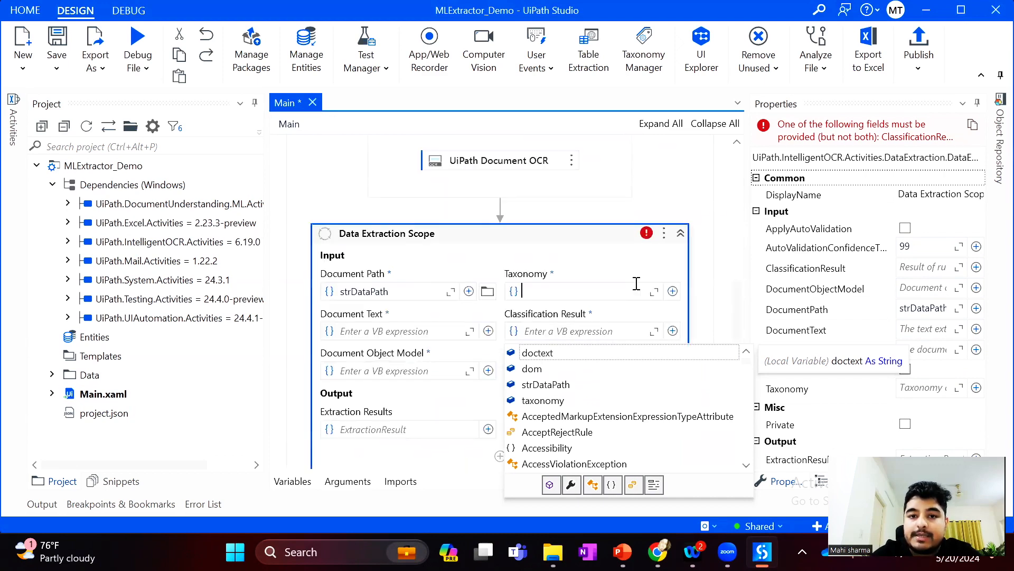
double_click(550, 402)
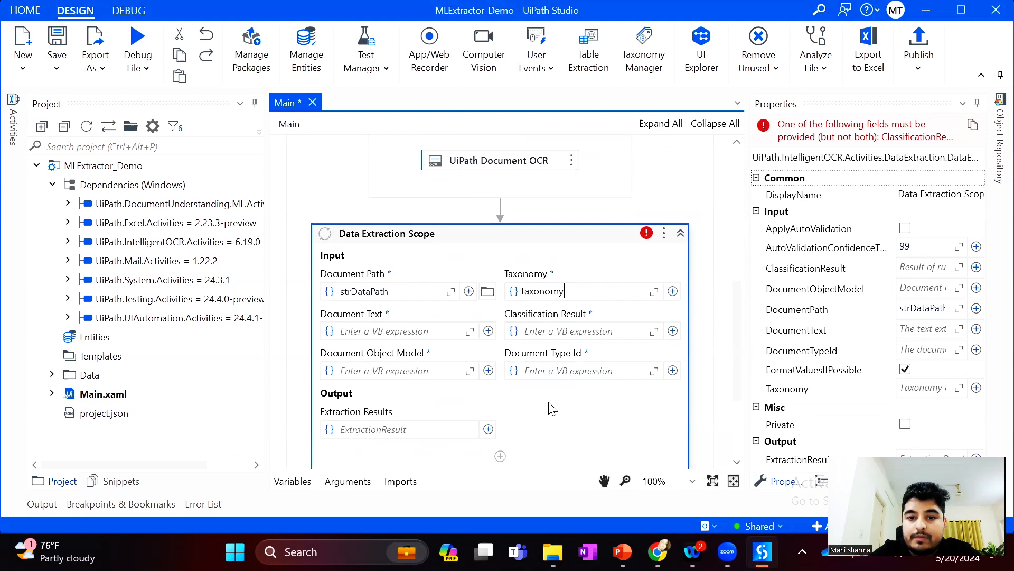
Set the Data Extraction Scope's Document Text input to doctext and its Document Object Model input to dom
click(356, 331)
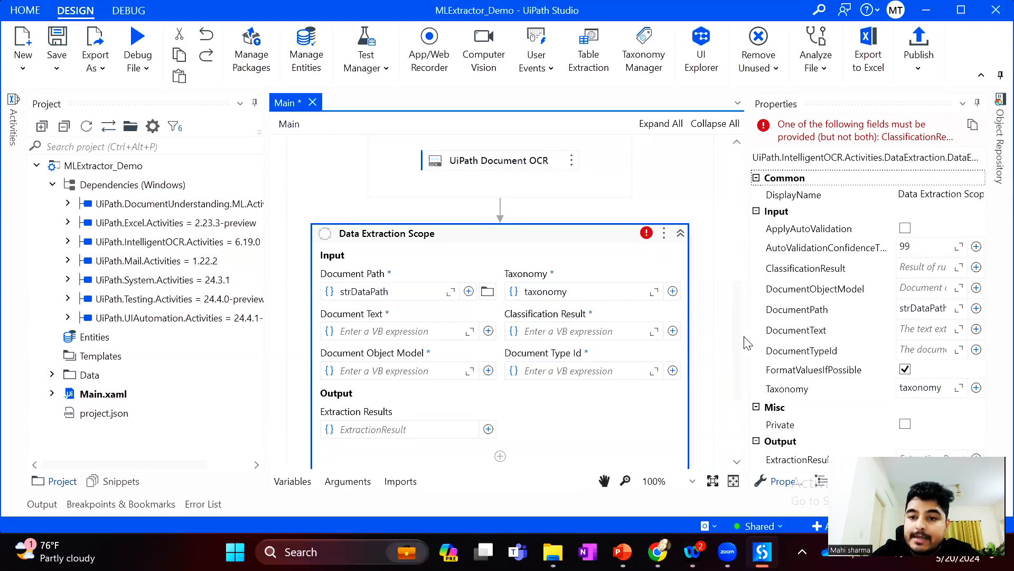
drag(739, 336, 739, 227)
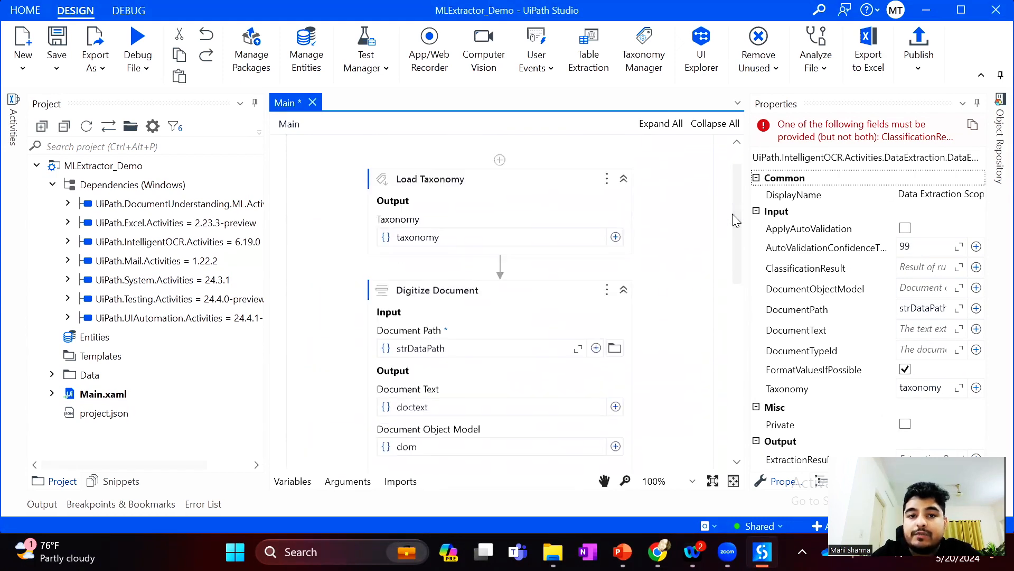
click(416, 290)
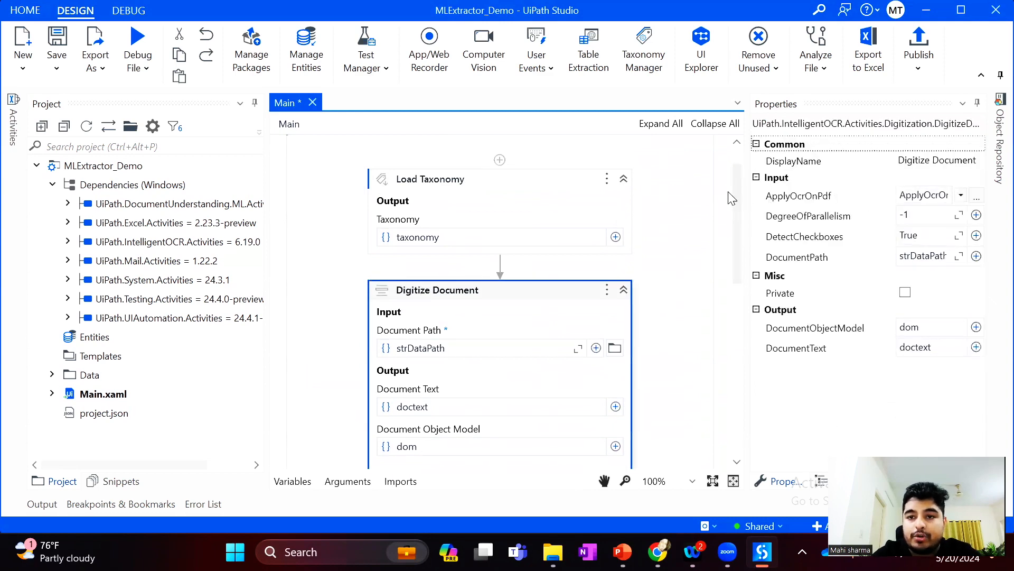
drag(738, 201, 740, 312)
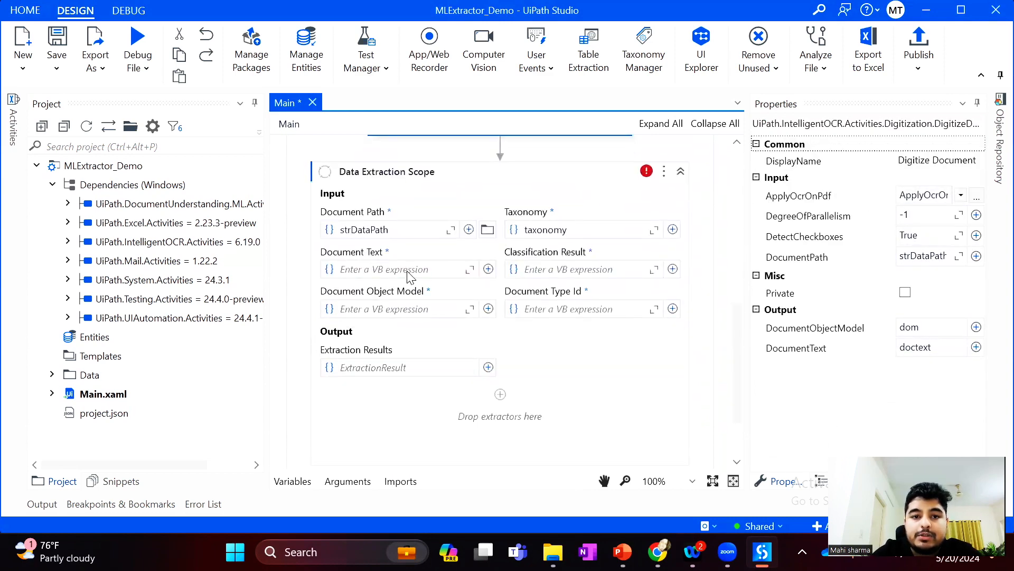
click(378, 270)
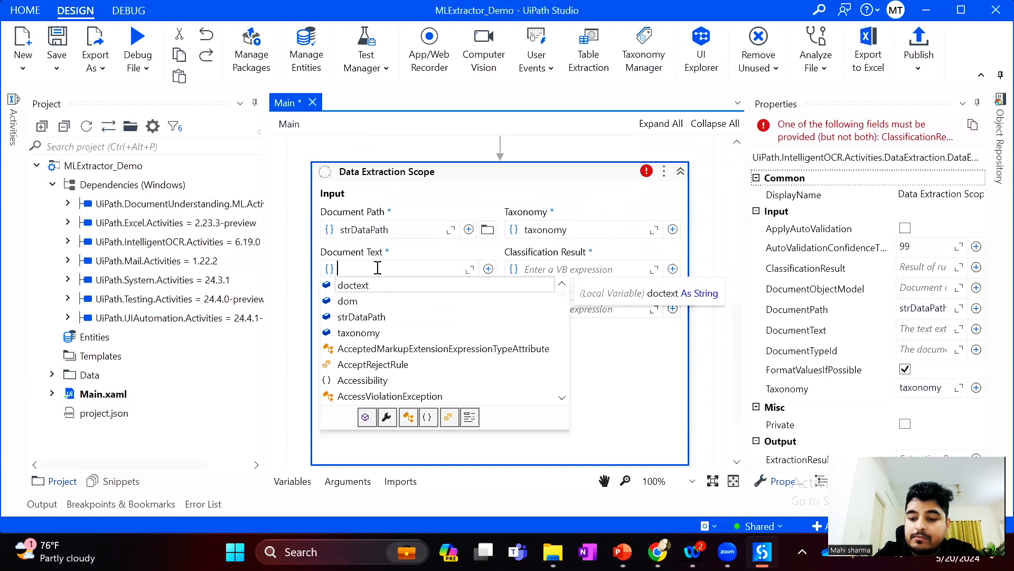
key(Return)
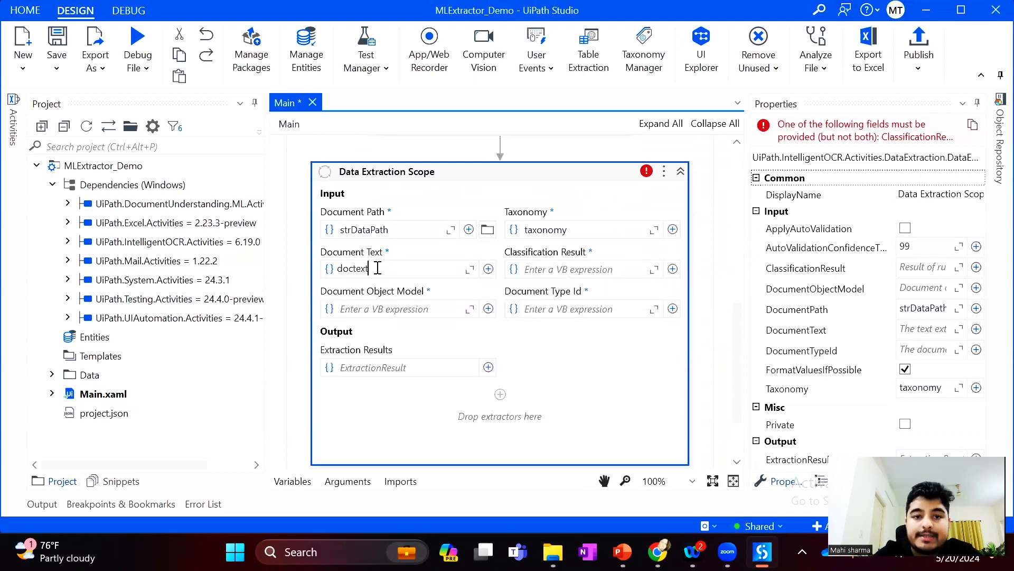
click(386, 306)
text(dom)
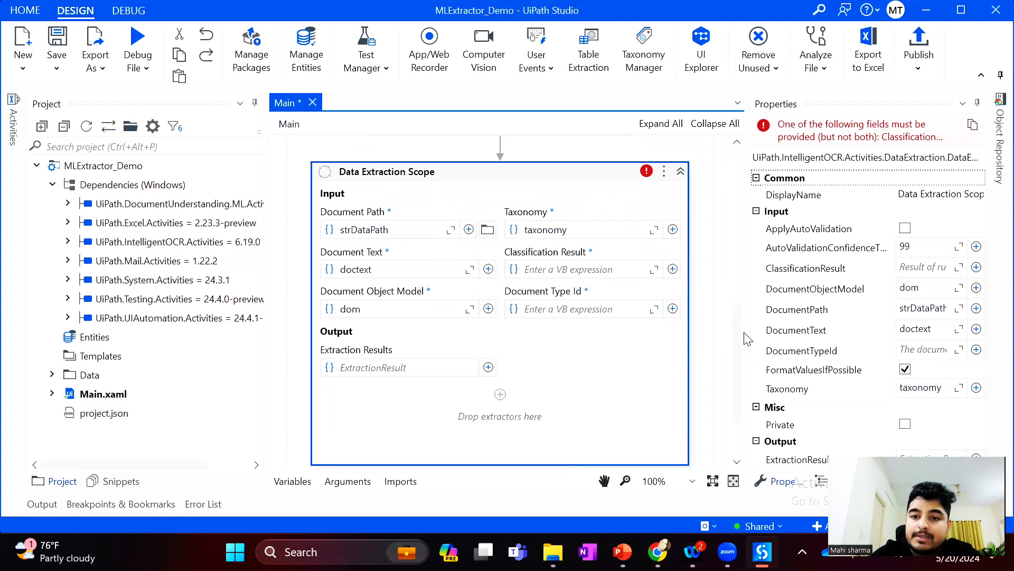
Refresh the project files, expand the DocumentProcessing folder and select taxonomy.json
drag(738, 340, 738, 269)
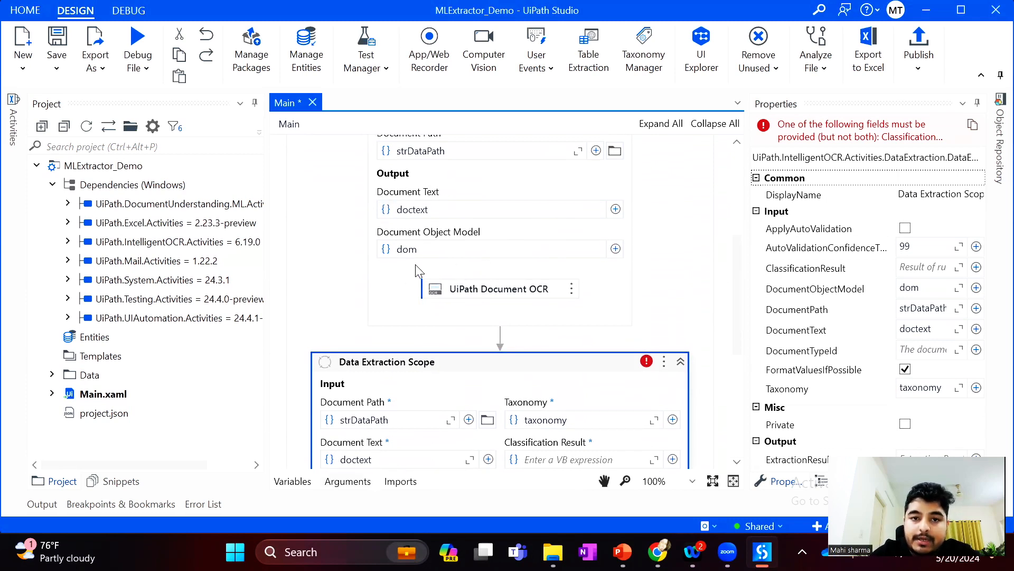
drag(736, 275, 742, 309)
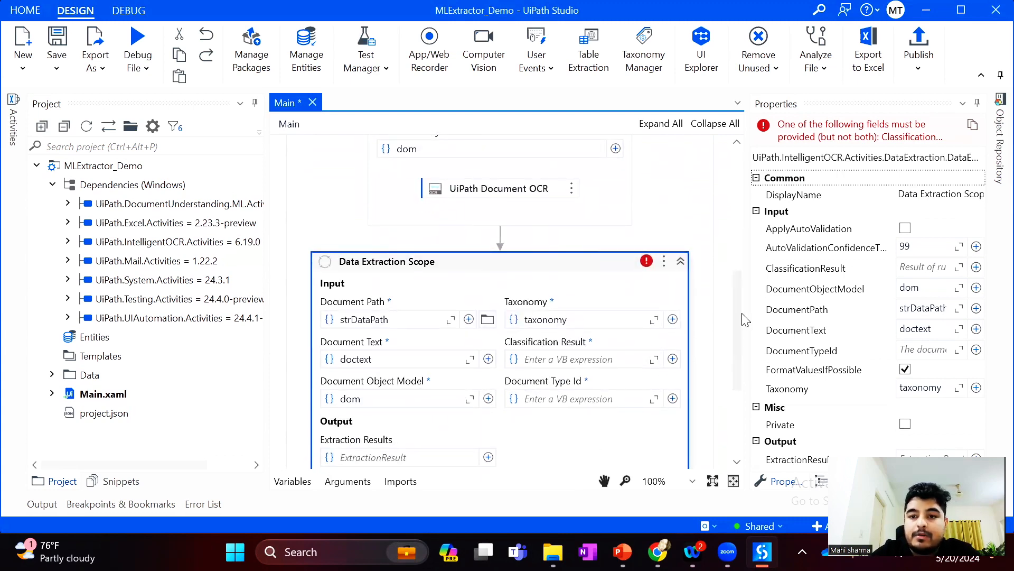
drag(744, 316, 745, 336)
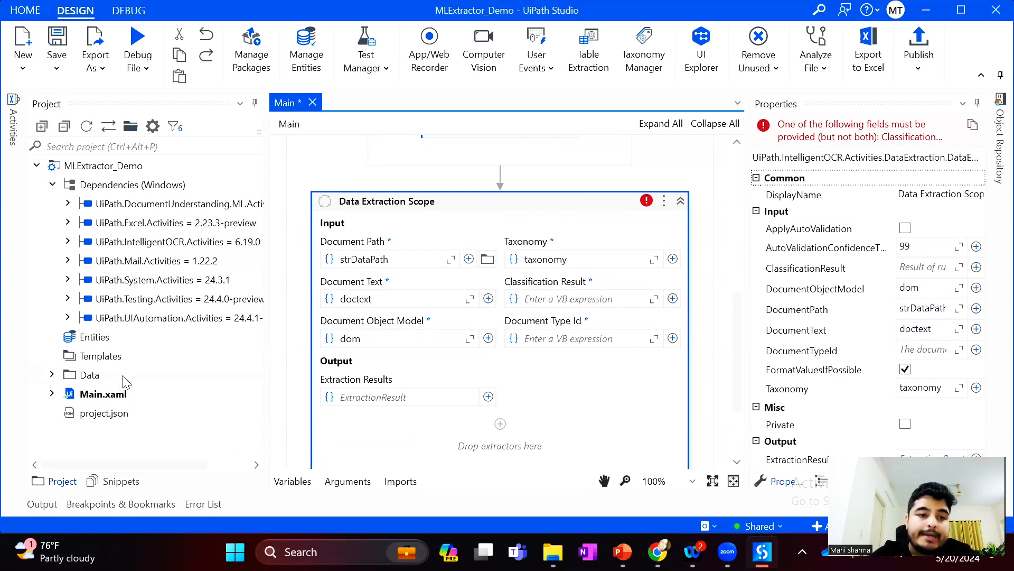
click(86, 126)
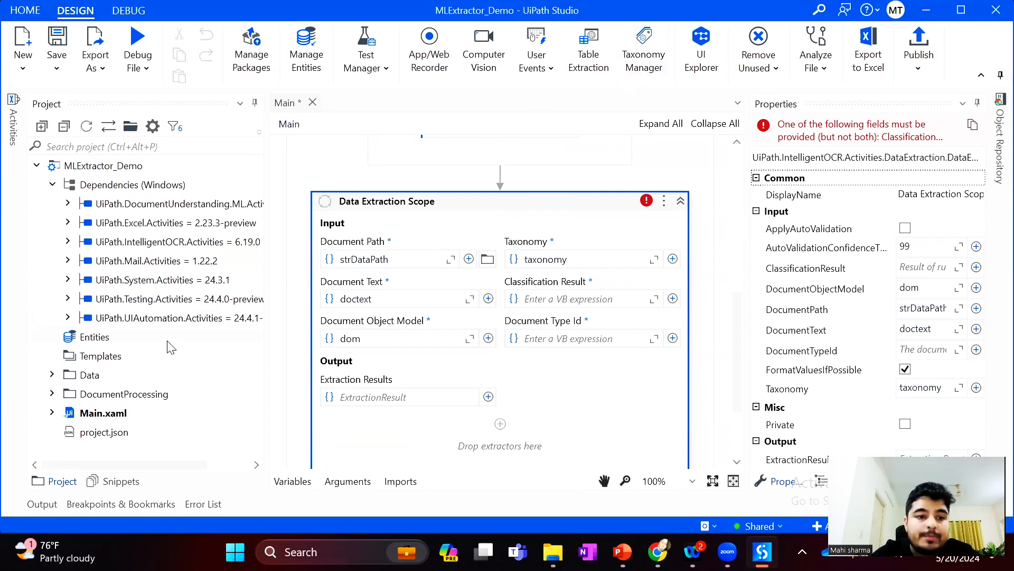
click(52, 393)
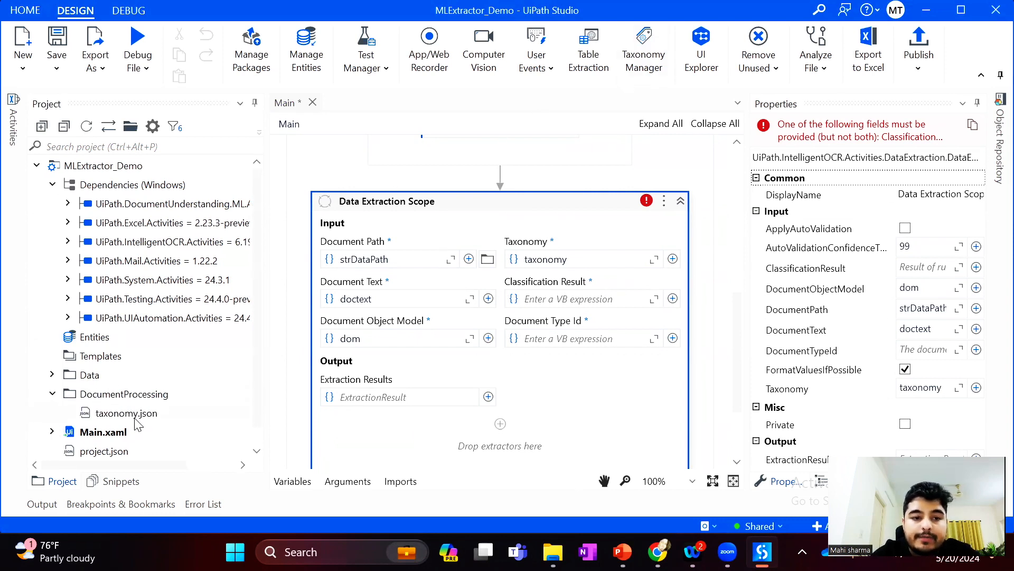
click(125, 418)
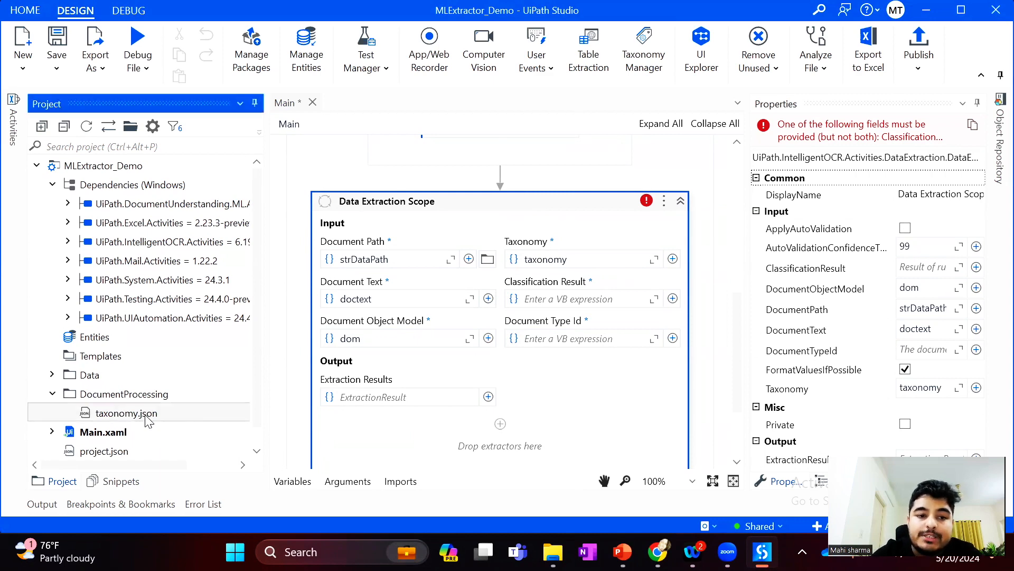
Copy the document type ID from taxonomy.json and set the Data Extraction Scope's Document Type Id to "TestGroup.TestCategory.Invoice"
double_click(146, 417)
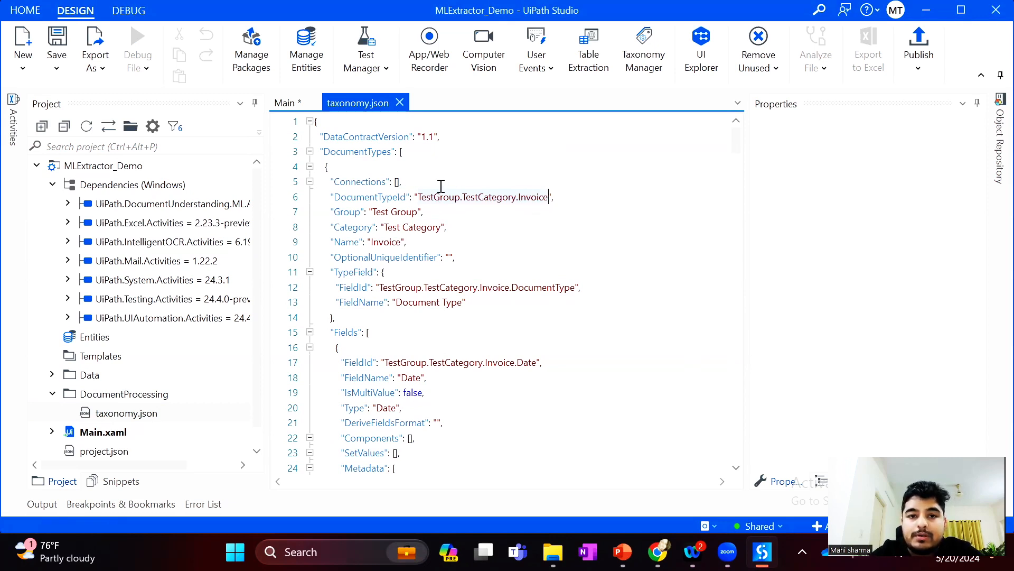
click(399, 103)
click(553, 341)
text(")
key(ctrl+v)
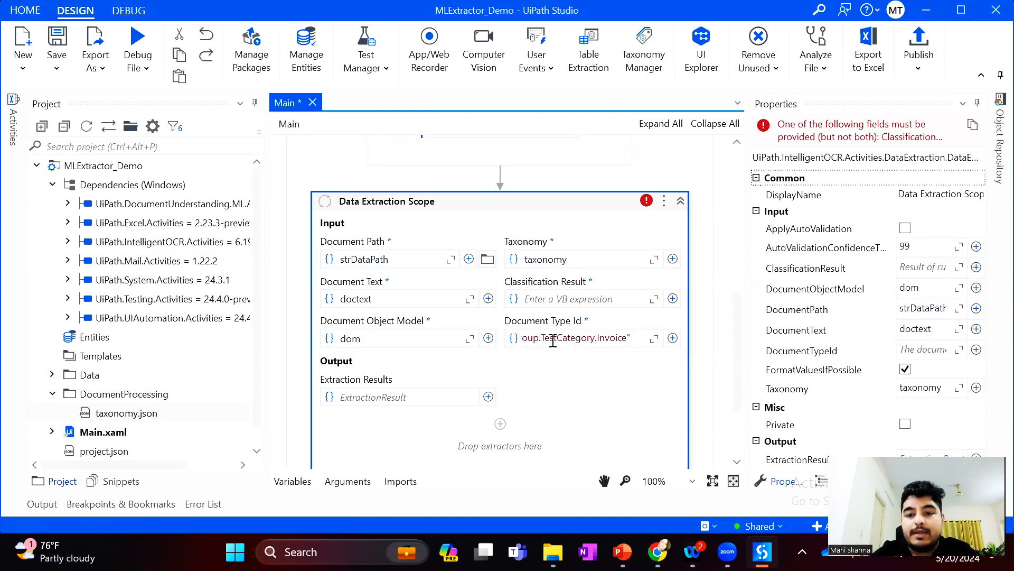
click(557, 205)
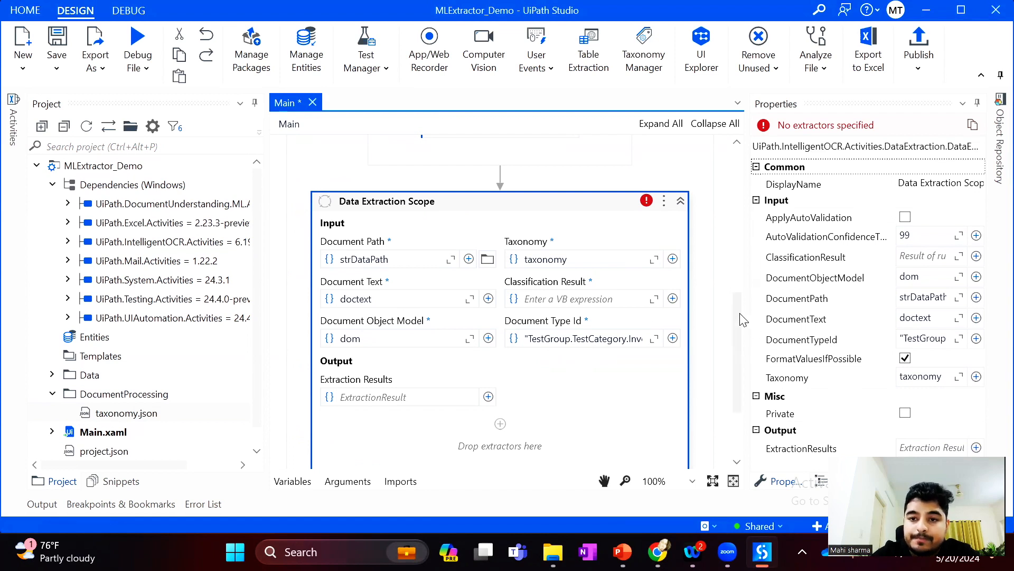
Store the Data Extraction Scope's Extraction Results in a new variable named extractionresultoutput and save the workflow
drag(740, 321, 740, 341)
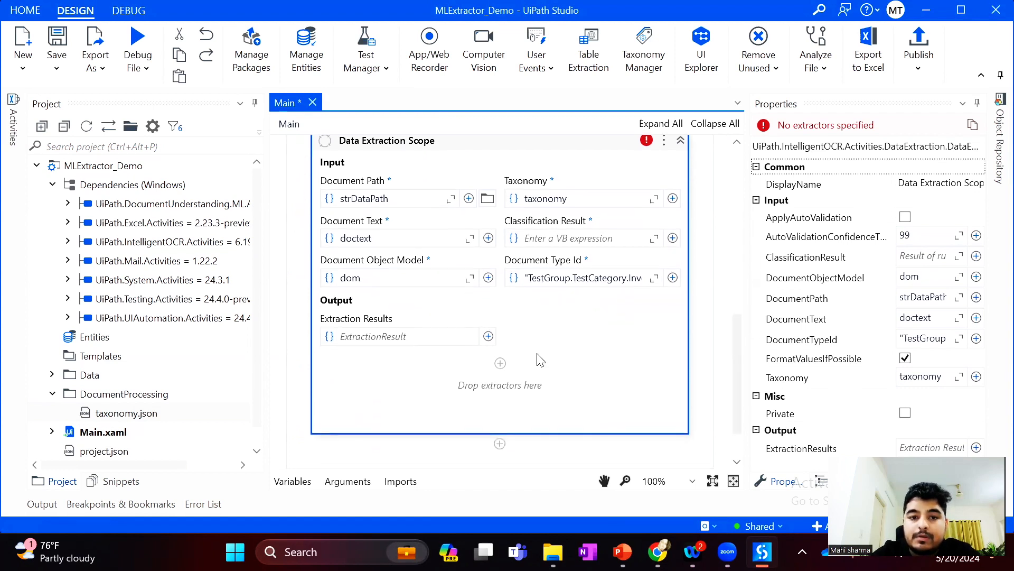
click(375, 337)
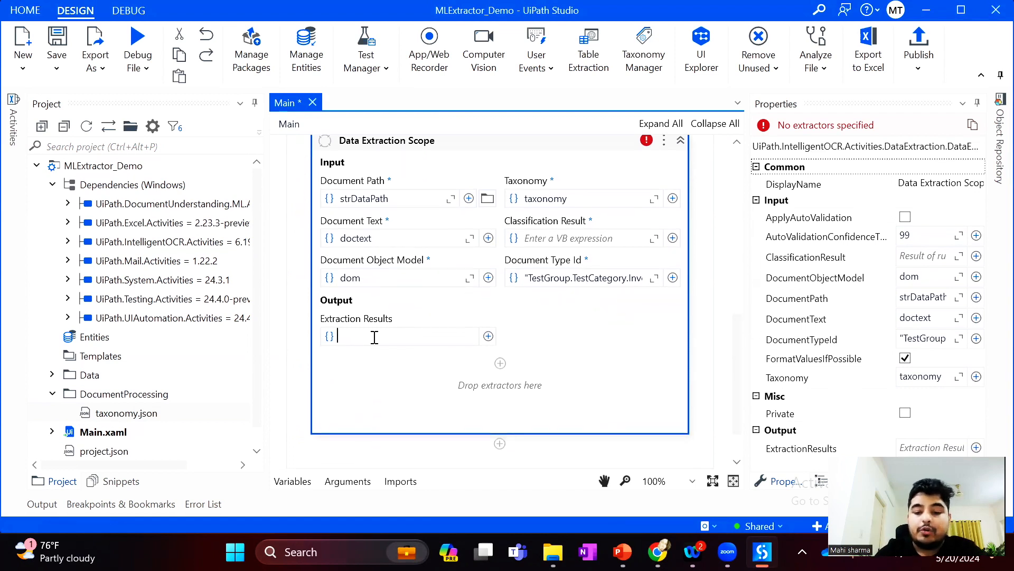
key(ctrl+k)
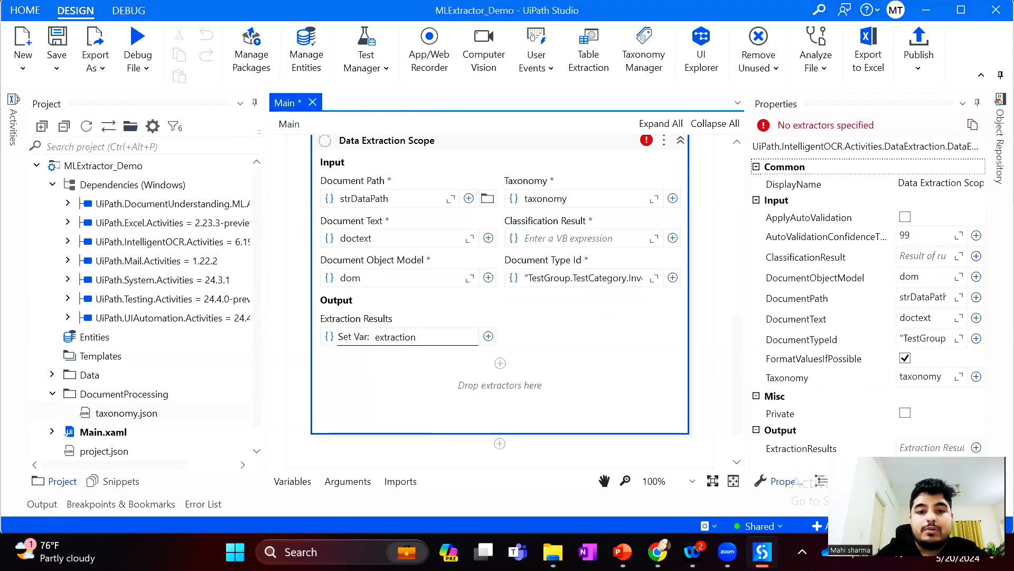
text(ult)
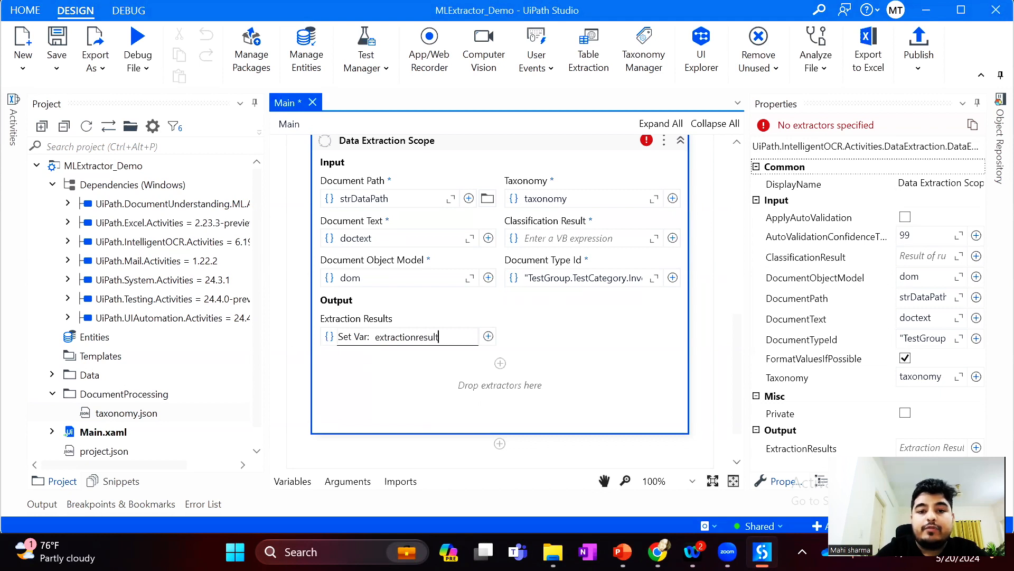
text(o)
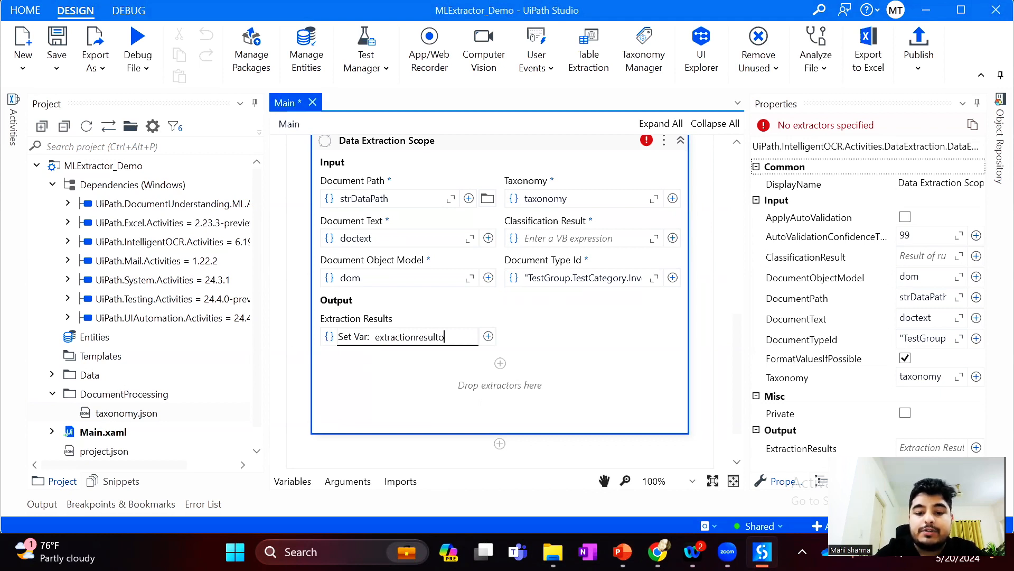
text(utput)
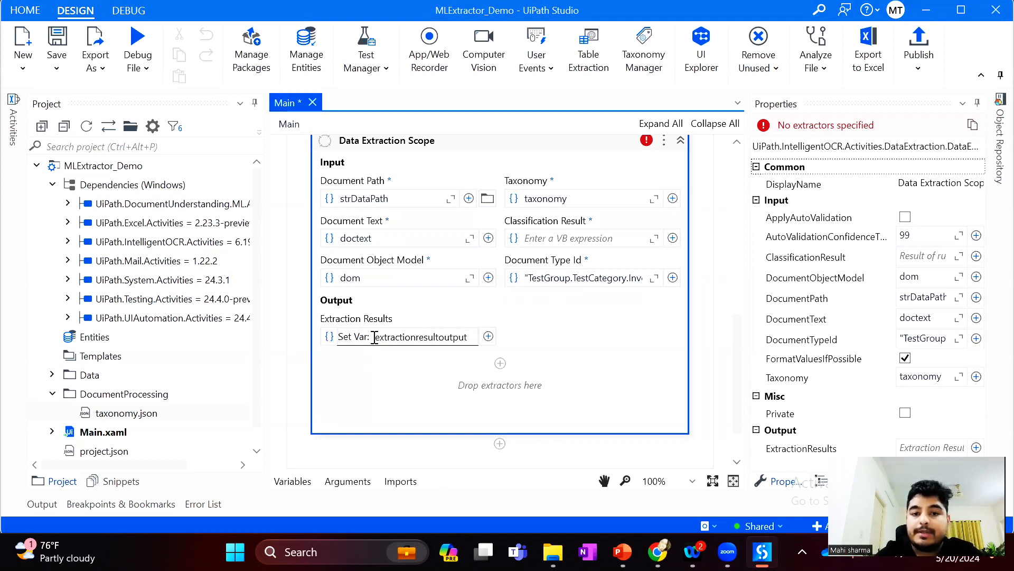
key(Return)
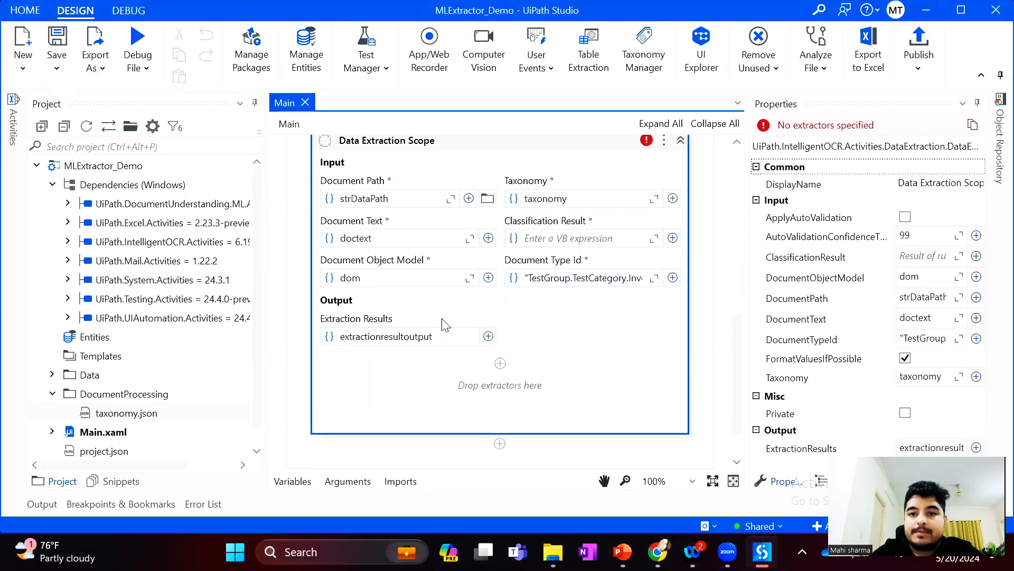
Search the available activities for an ML extractor
click(13, 126)
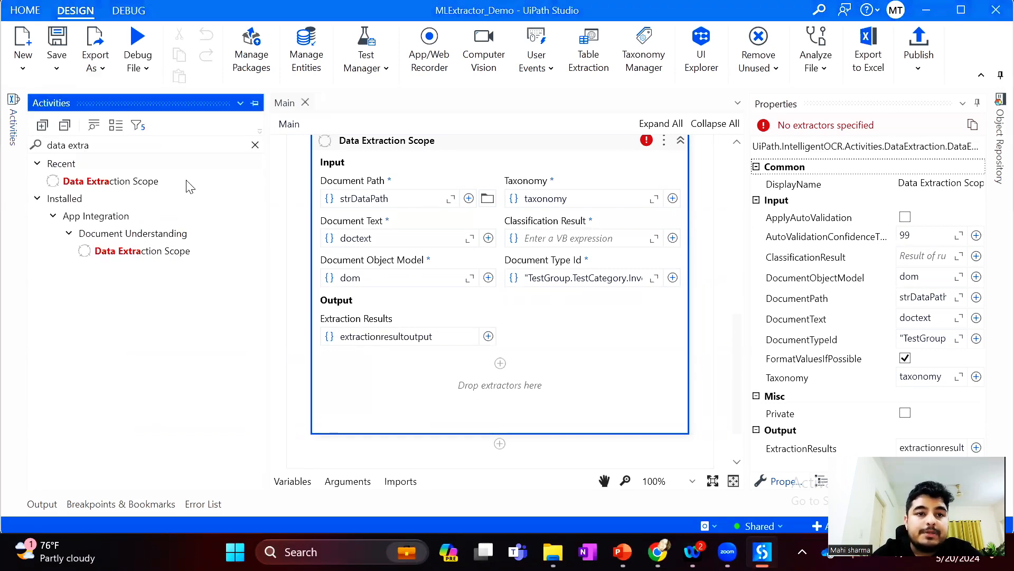
click(257, 145)
text(ml extr)
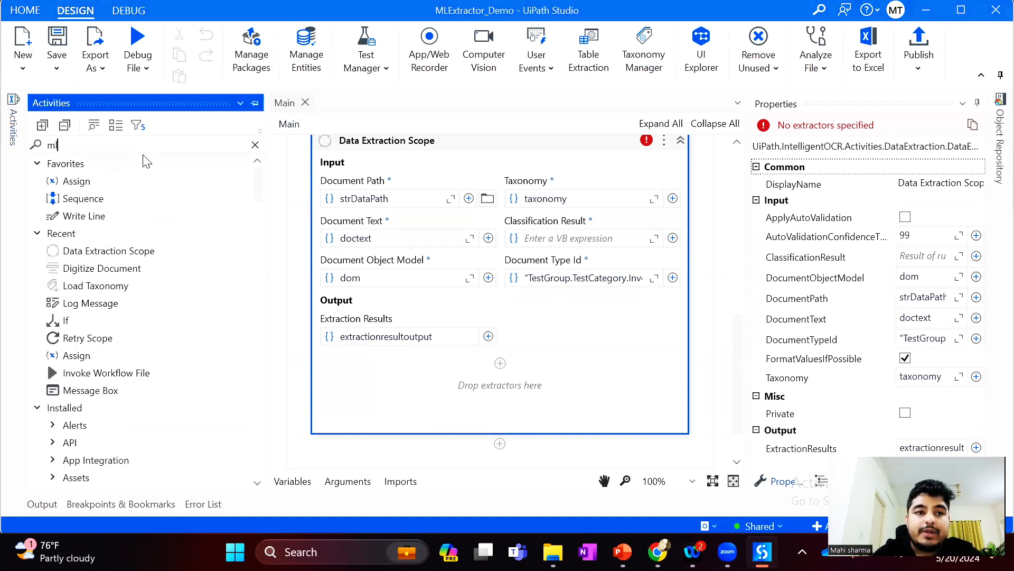
key(BackSpace)
key(BackSpace)
key(BackSpace)
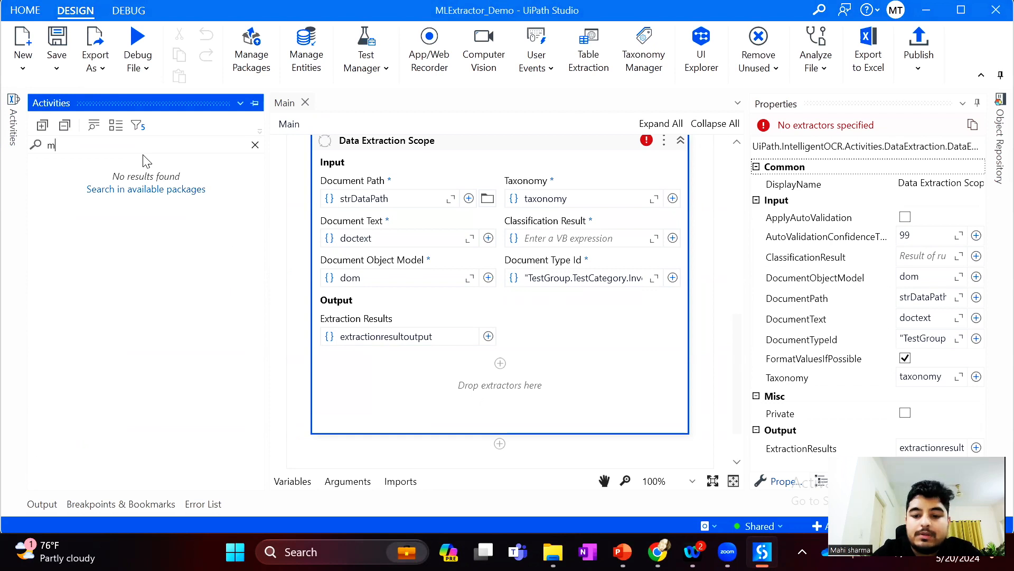
text(l)
key(BackSpace)
key(BackSpace)
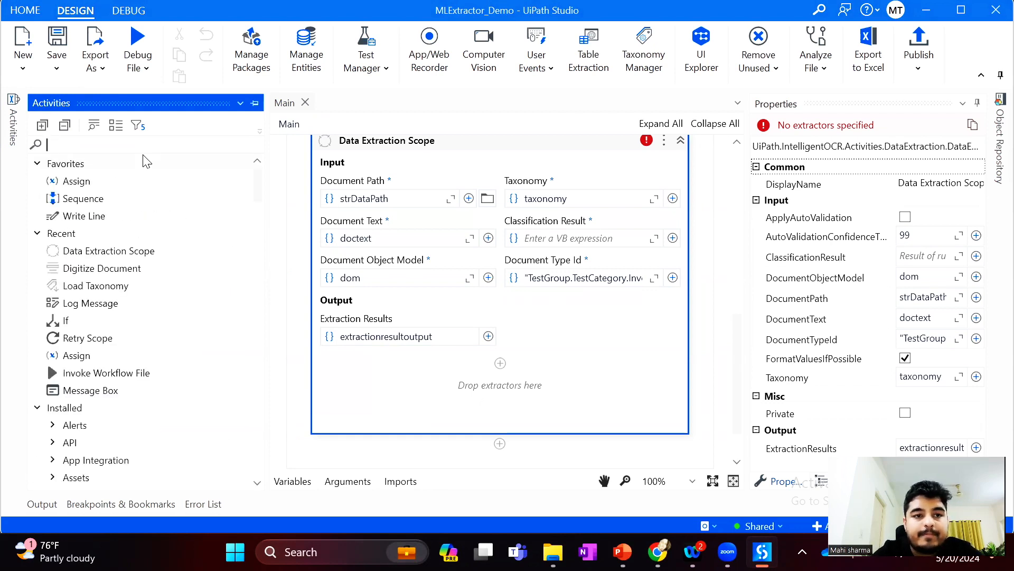
text(ML)
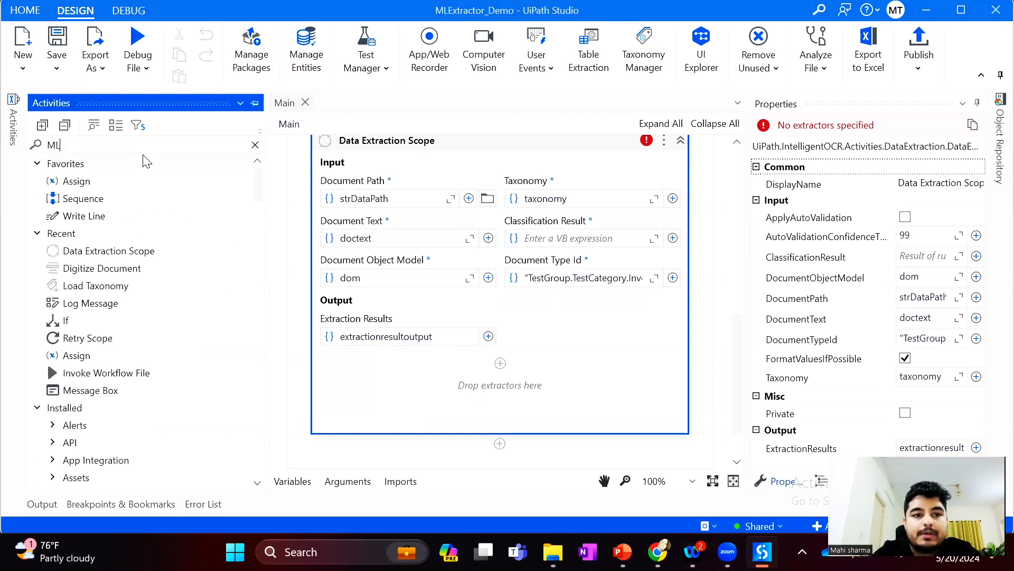
Turn on one more activity filter option and add the Machine Learning Extractor activity inside the Data Extraction Scope
click(138, 126)
click(172, 311)
click(89, 355)
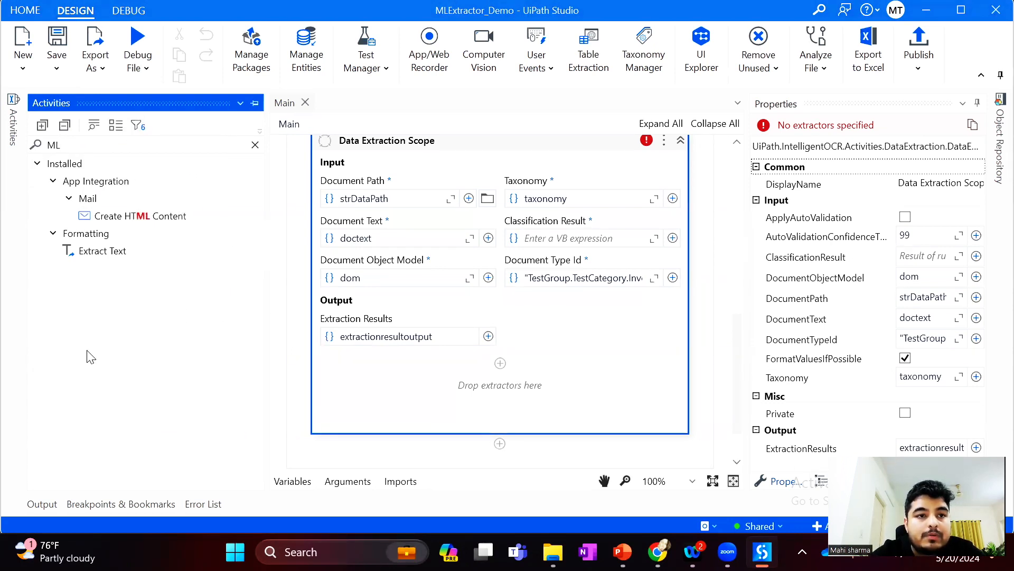
click(256, 145)
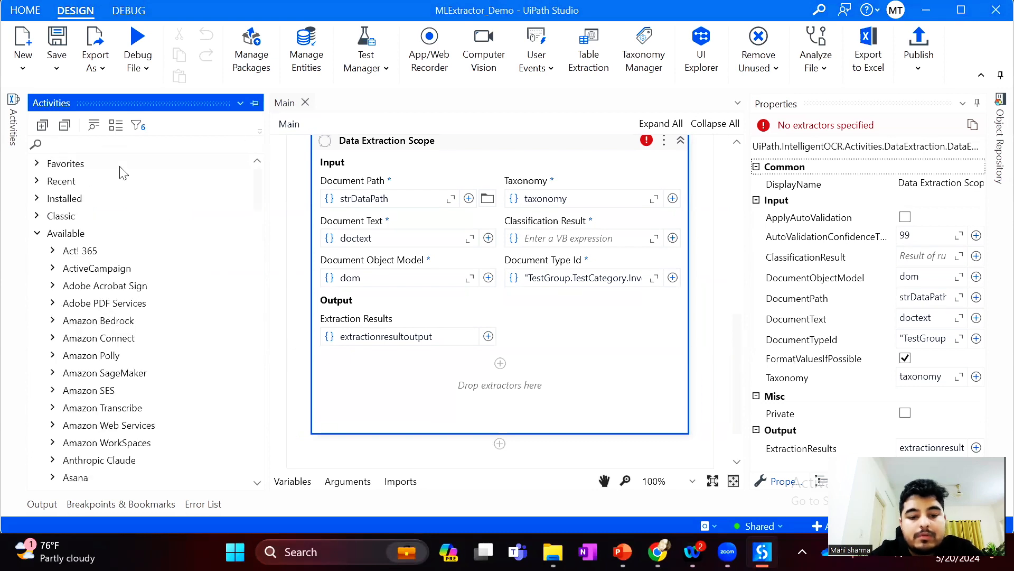
text(extrac)
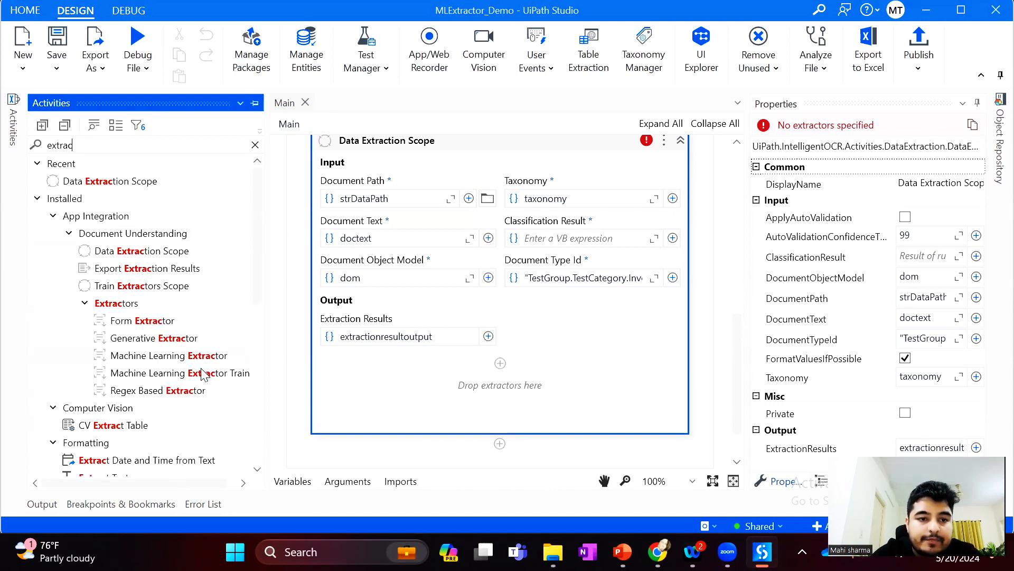
drag(137, 359, 503, 374)
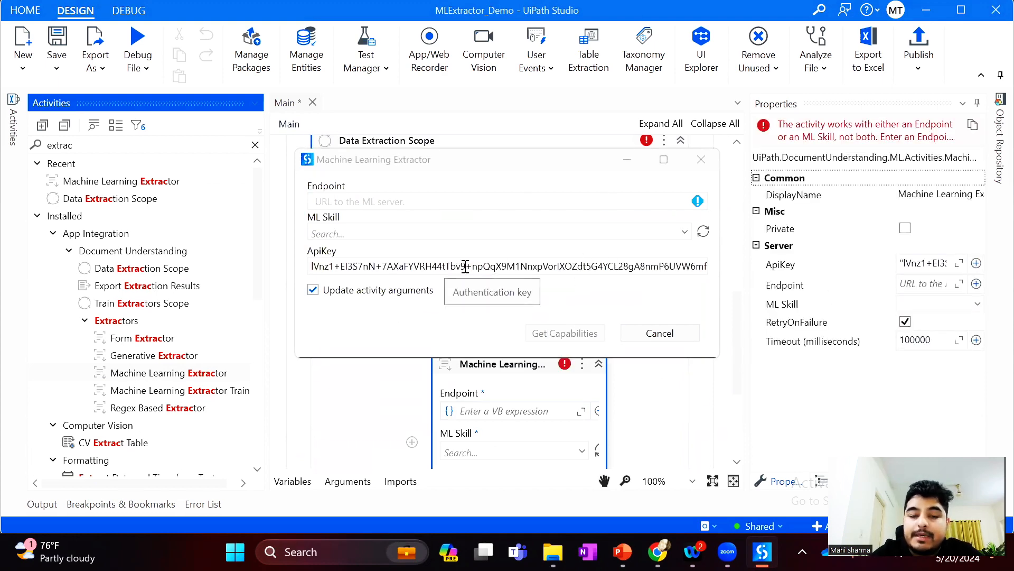
Set the Machine Learning Extractor's ML skill to Invoice_MLSkill, get its capabilities and save the workflow
click(685, 233)
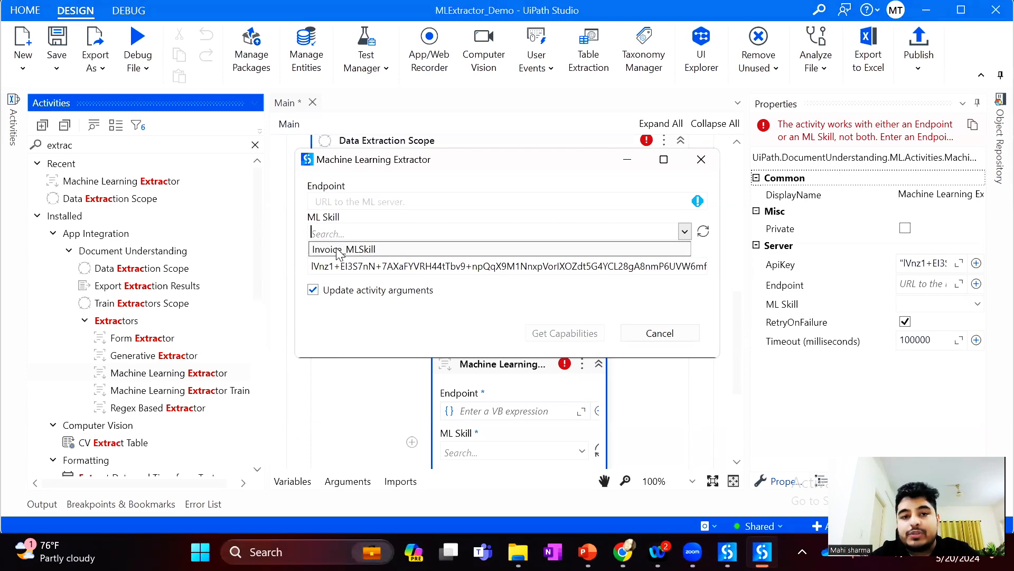
click(338, 249)
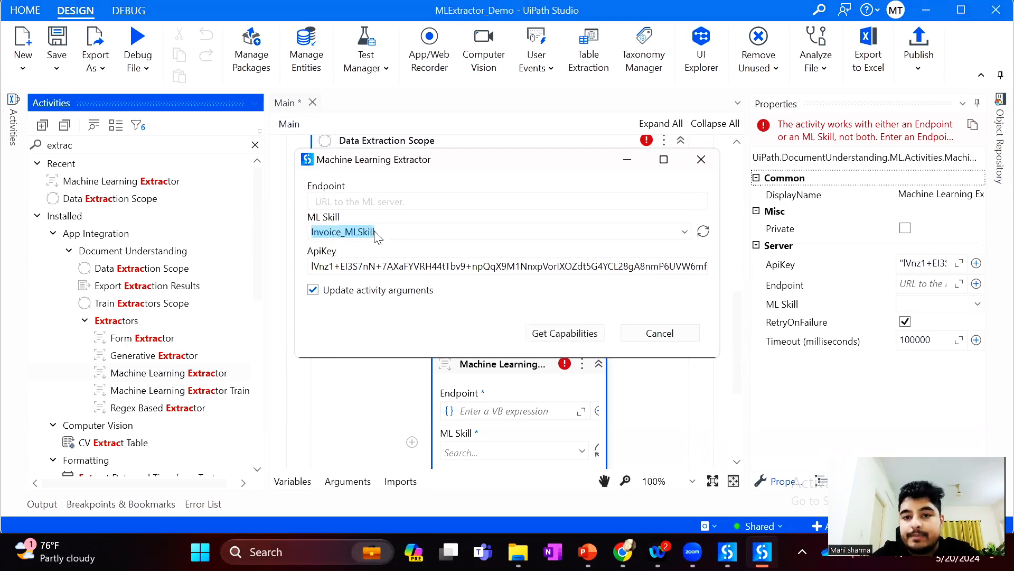
click(580, 340)
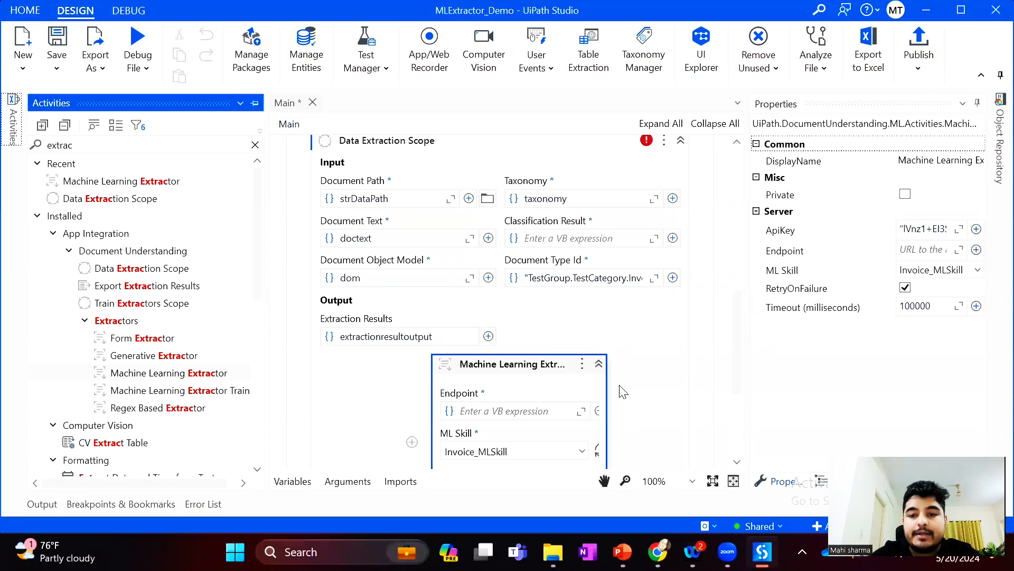
scroll(742, 349, down, 3)
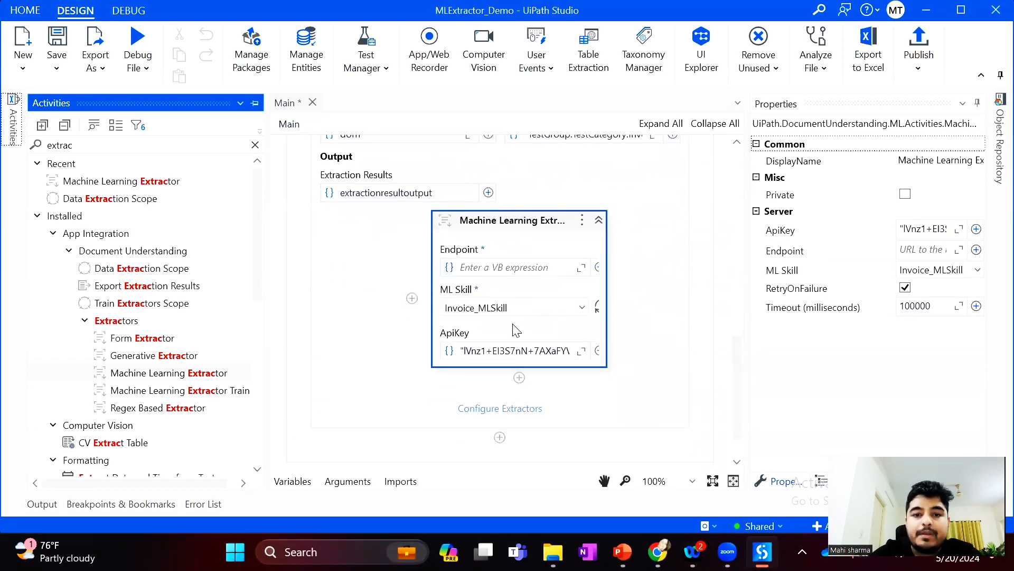
click(56, 45)
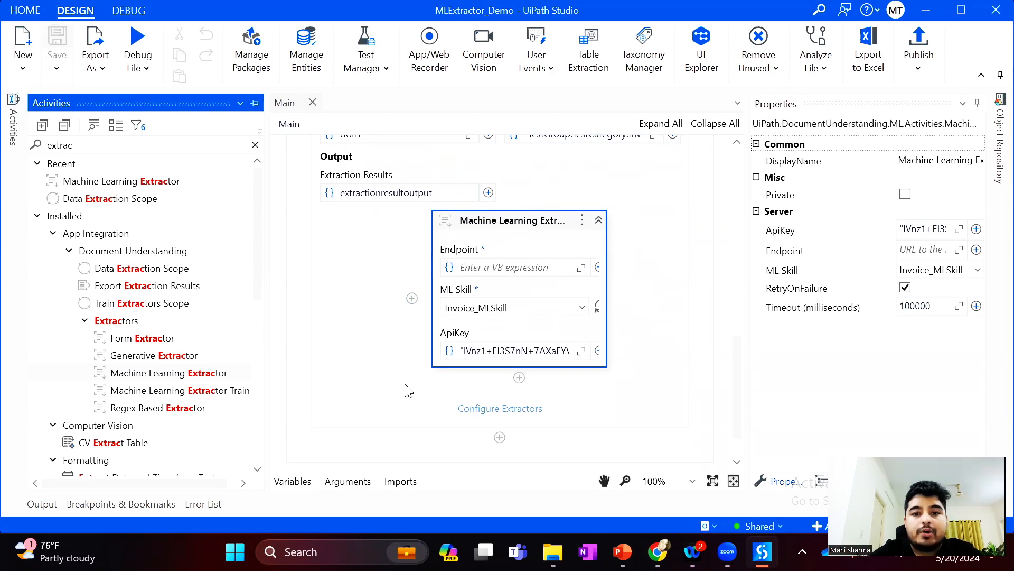
Configure the extractor by mapping the Invoice fields Date, Ship To and Ship Mode to date, ship-to and ship-mode
click(515, 410)
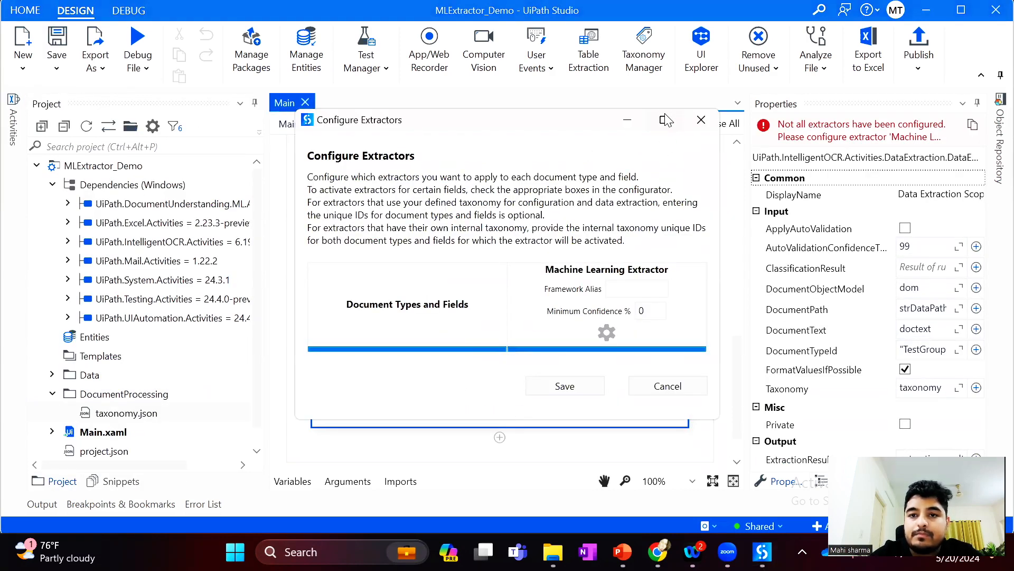
click(666, 120)
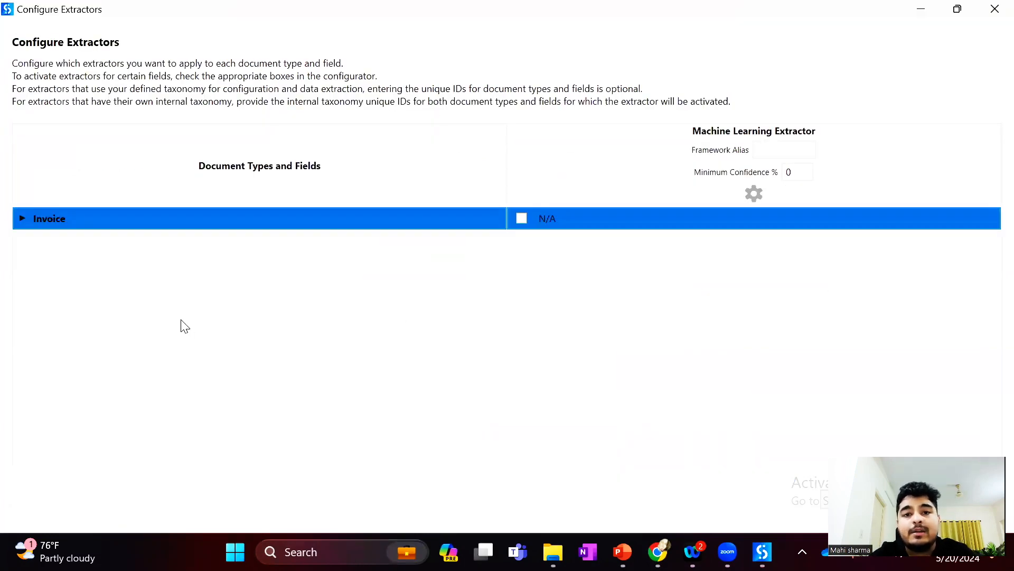
click(23, 218)
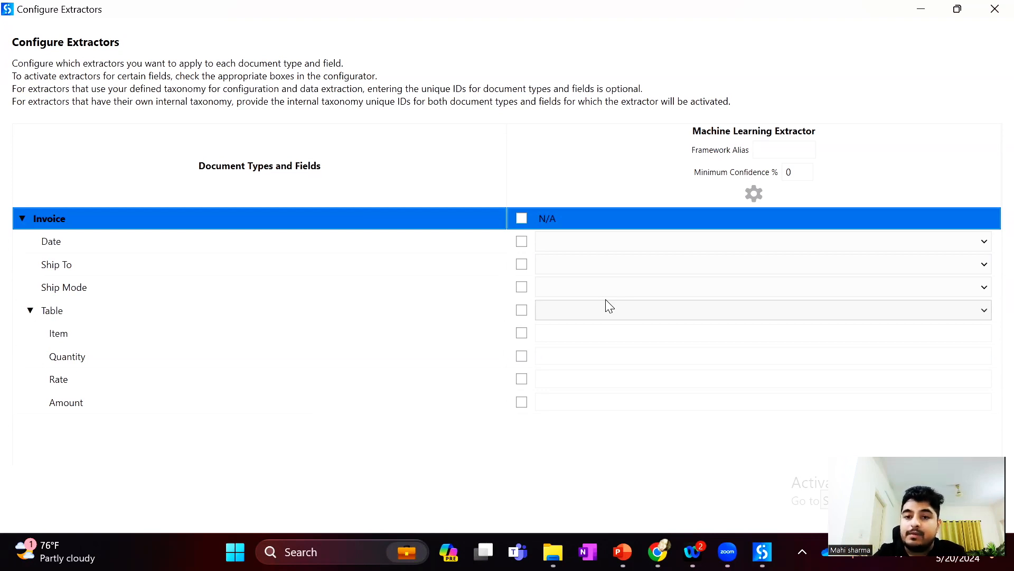
click(596, 236)
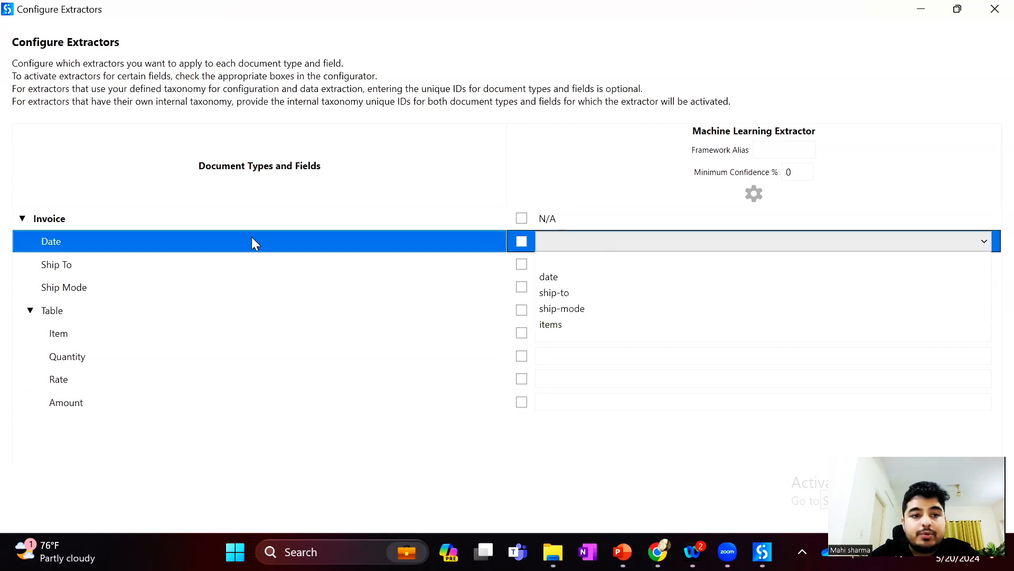
click(566, 277)
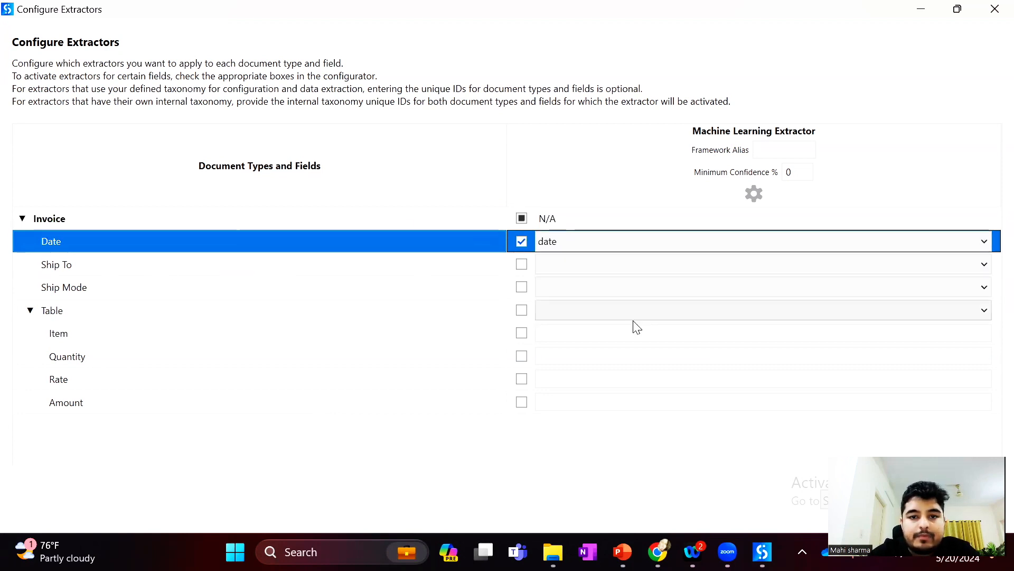
click(561, 272)
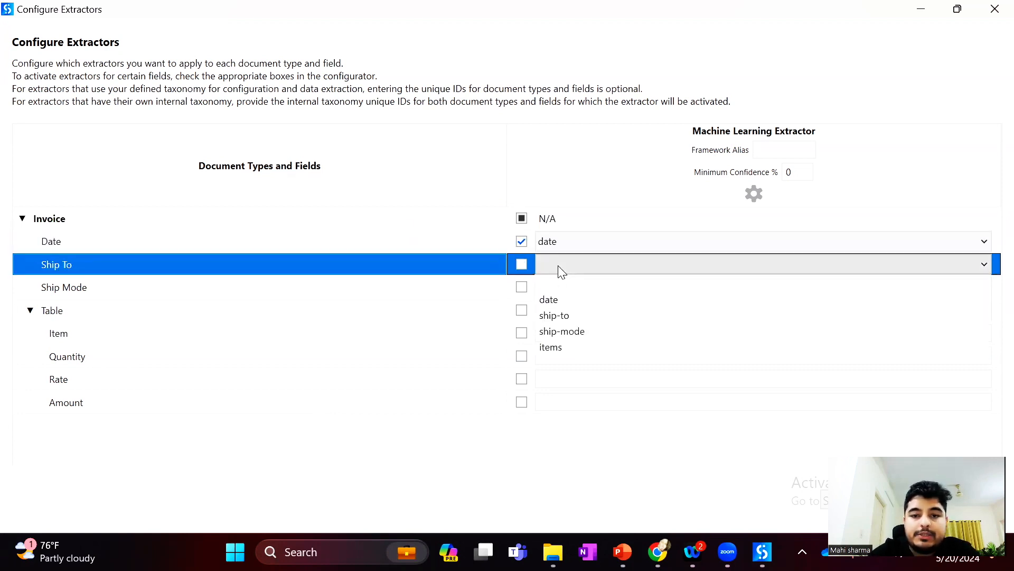
click(565, 317)
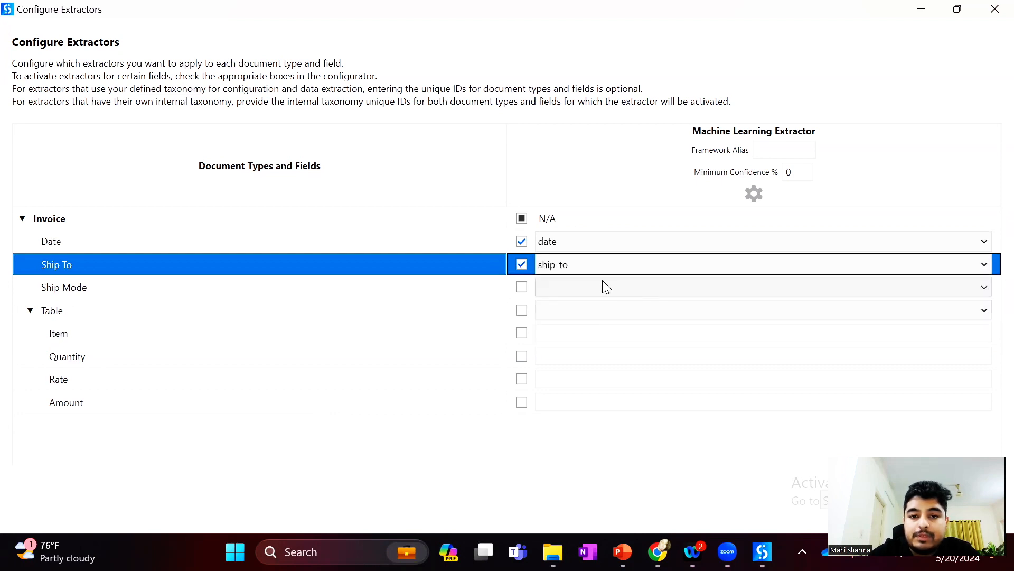
click(567, 290)
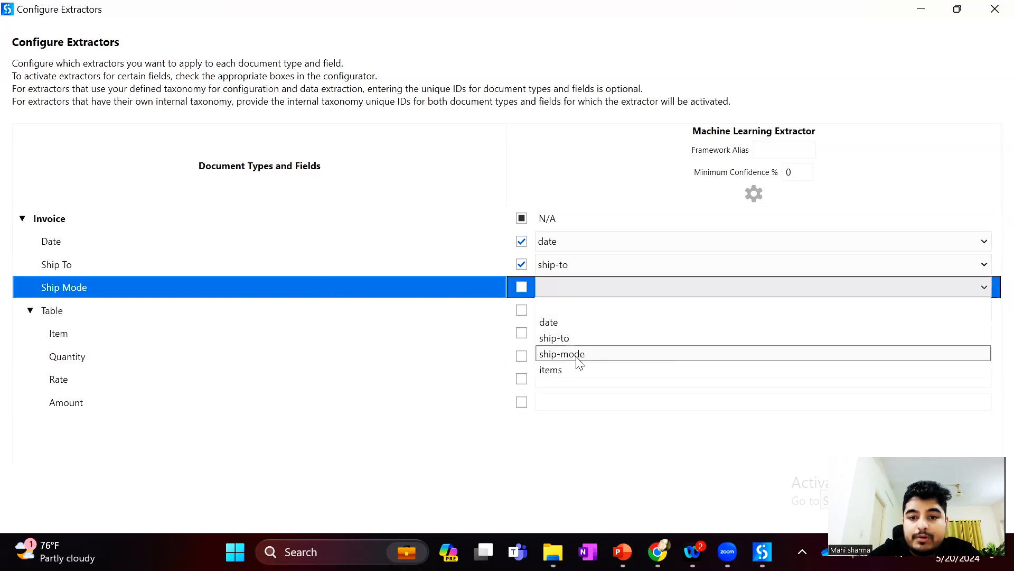
click(577, 355)
Map the Invoice's Table field to items, its Item column to item-name and its Quantity column to item-quantity
click(607, 313)
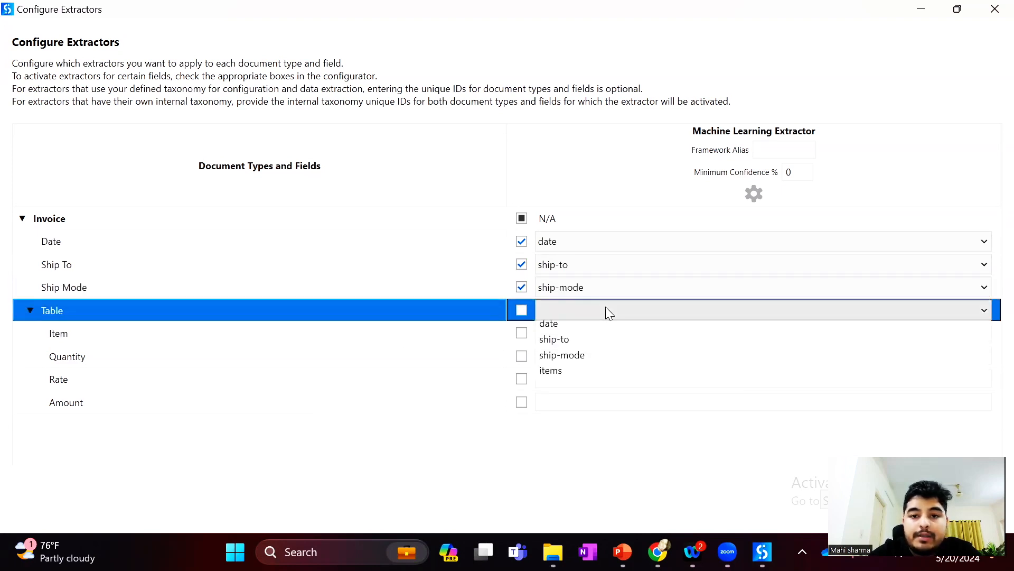
click(561, 397)
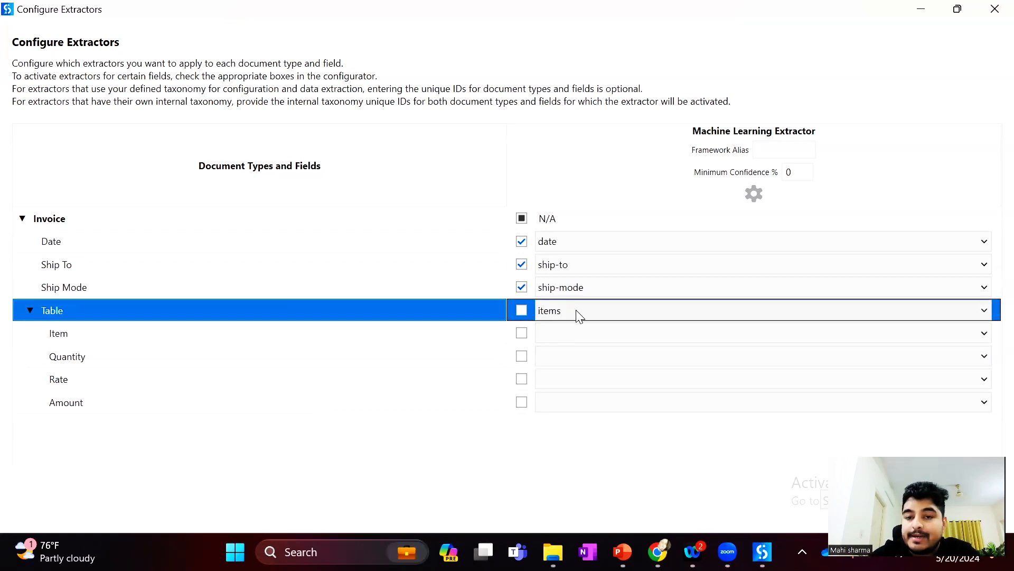
click(571, 343)
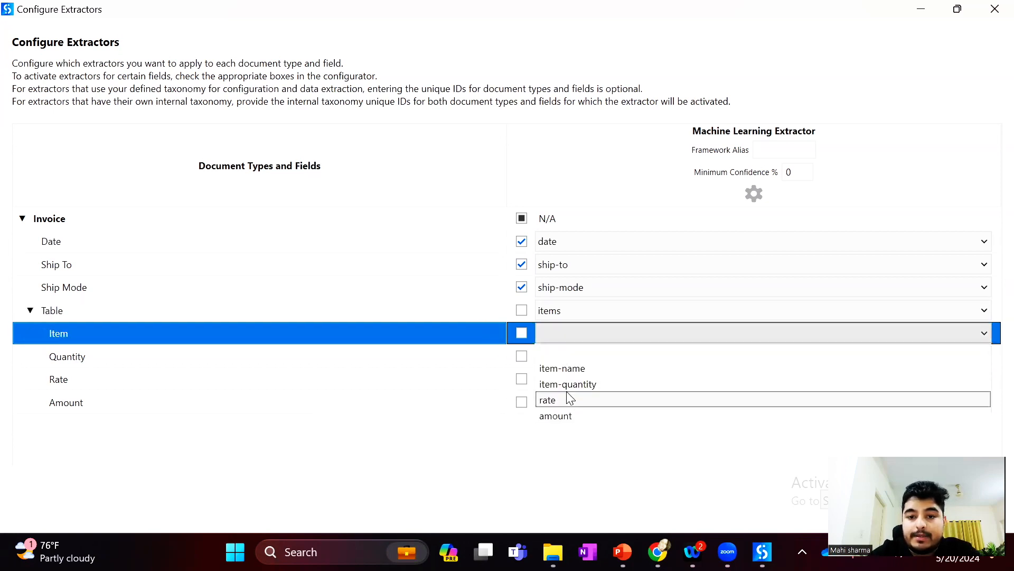
click(561, 368)
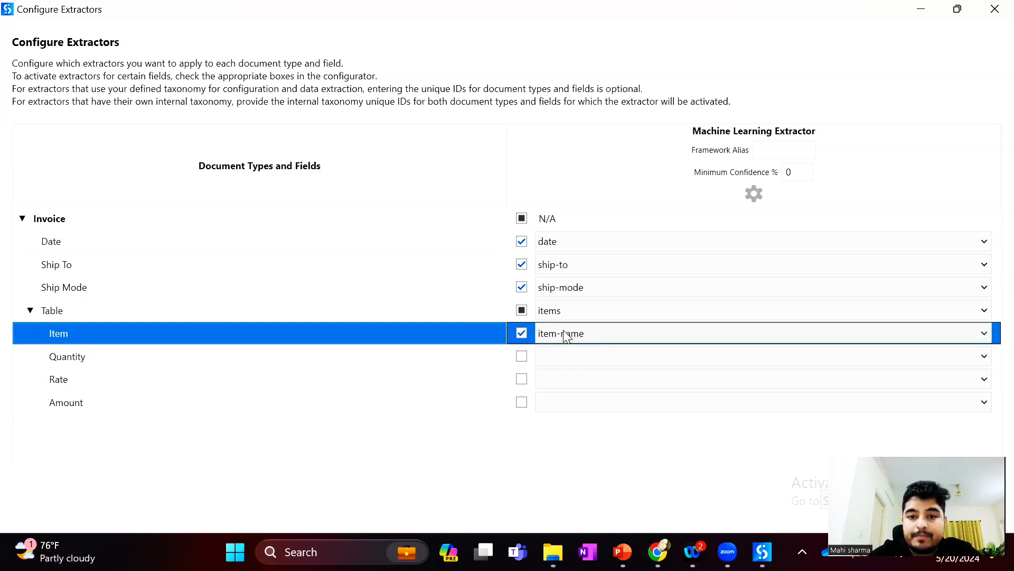
click(557, 357)
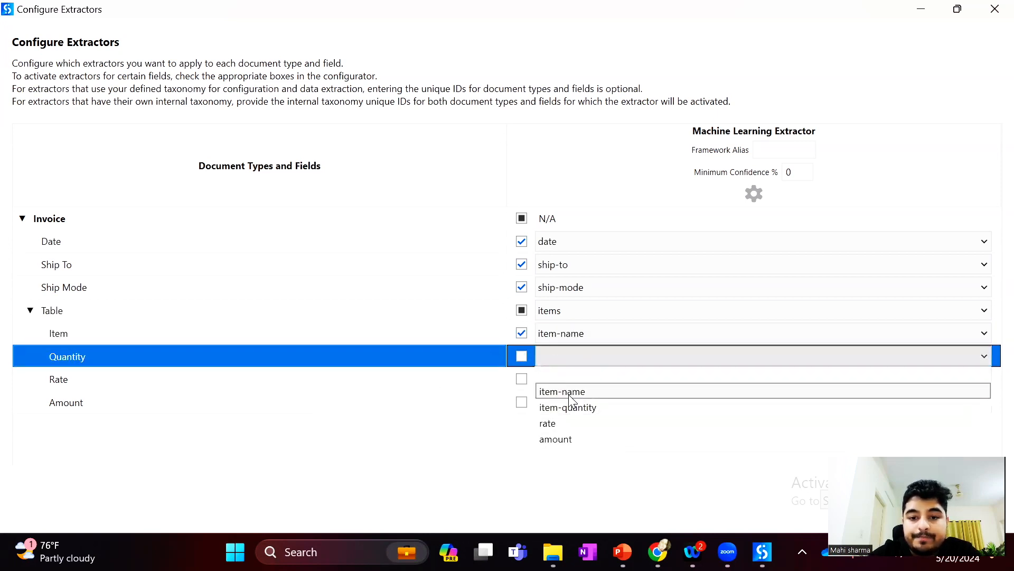
click(571, 408)
Map the table's Rate and Amount columns to rate and amount, and save the extractor configuration
click(570, 375)
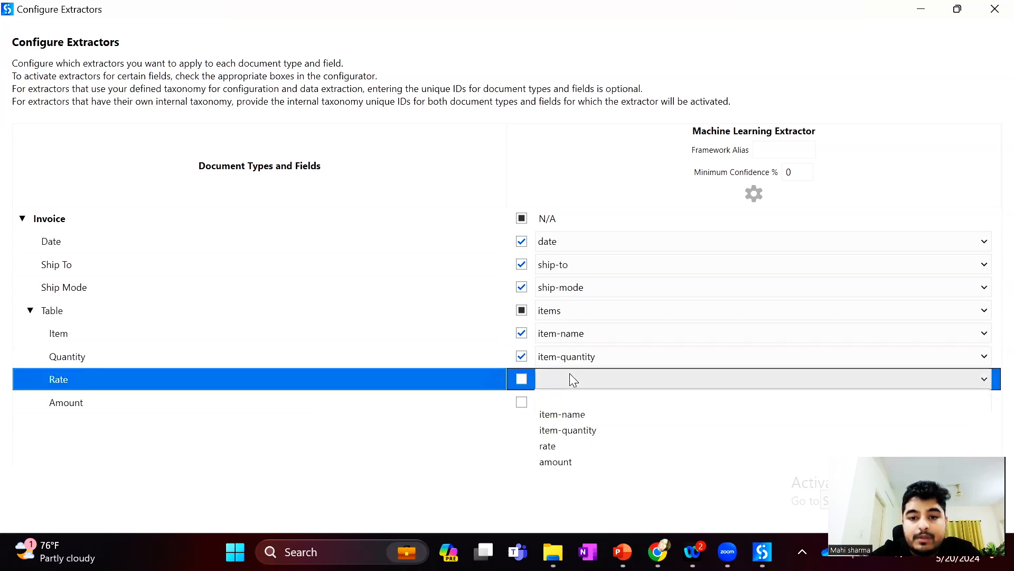
click(570, 446)
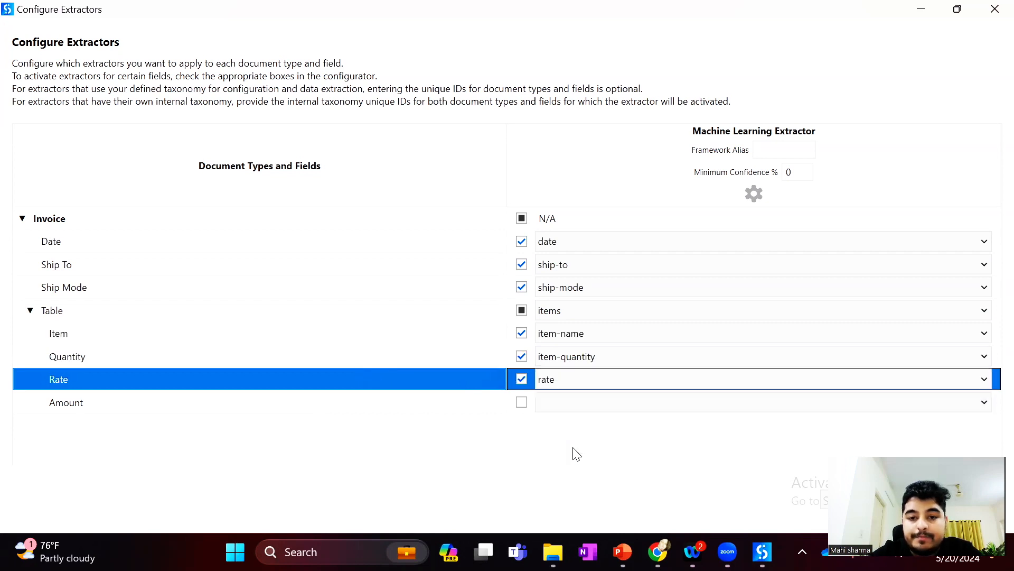
click(559, 410)
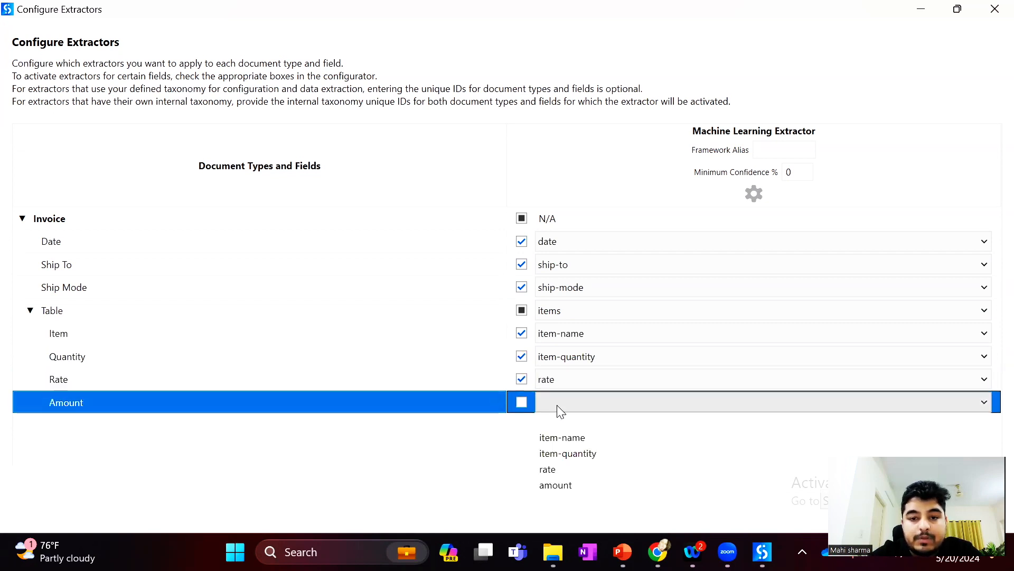
click(570, 485)
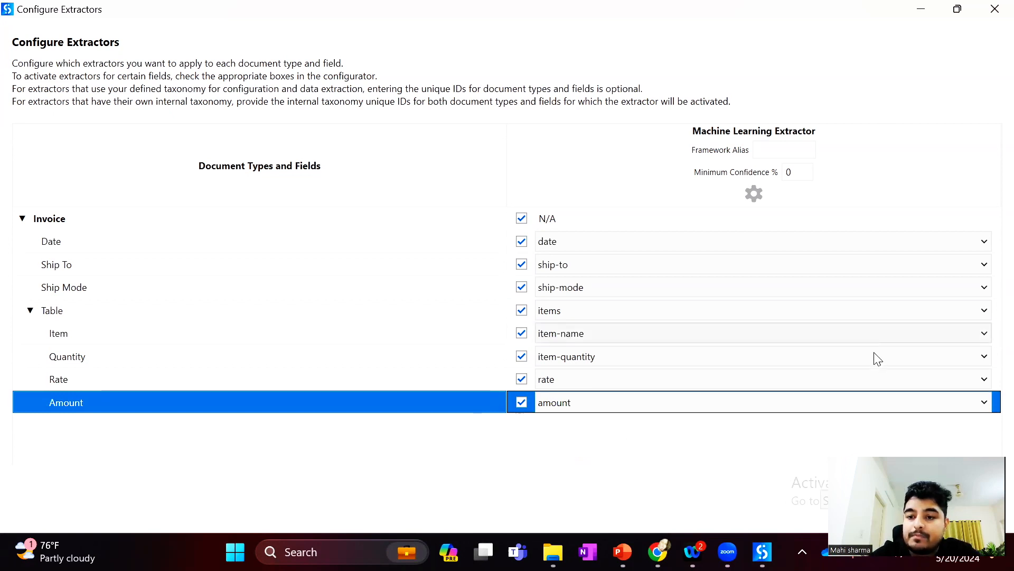
drag(862, 494, 735, 502)
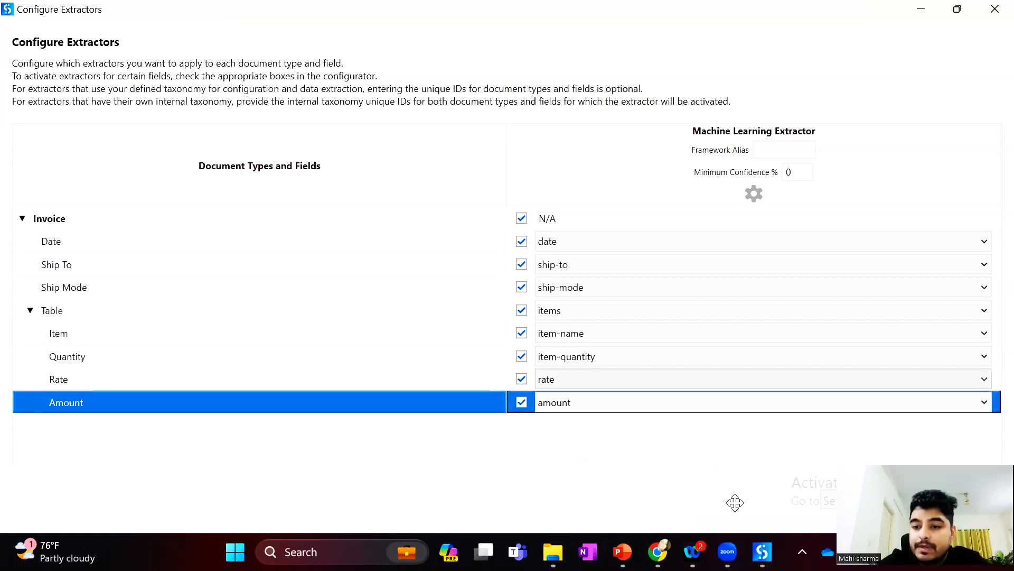
click(910, 512)
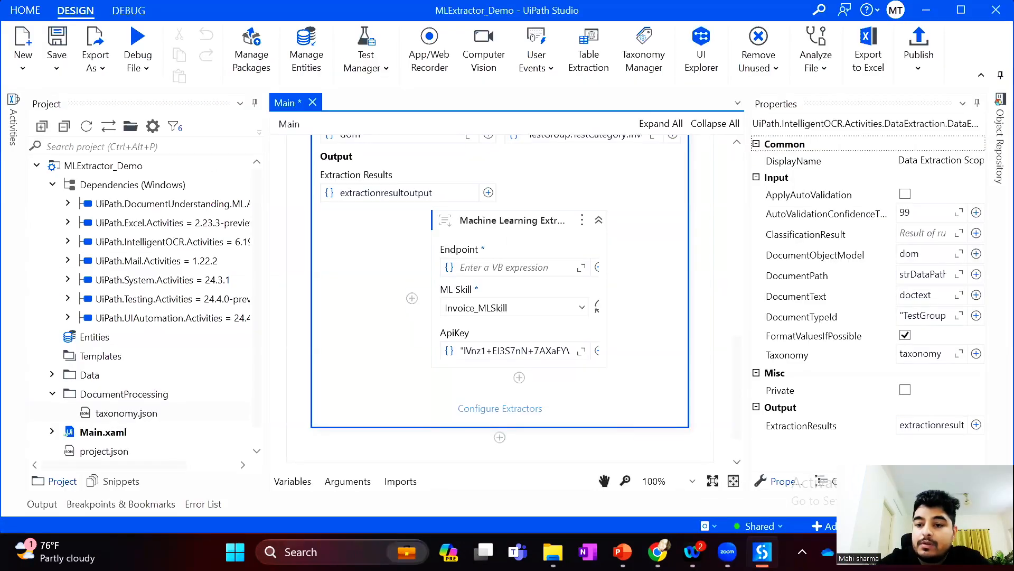
Collapse the Data Extraction Scope activity and save the workflow
drag(882, 480, 857, 430)
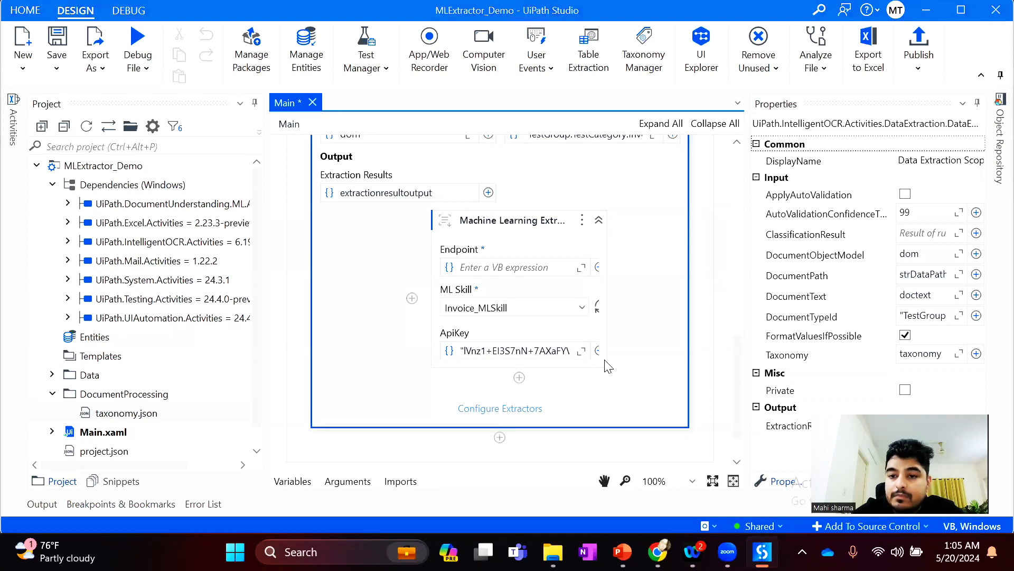
click(701, 379)
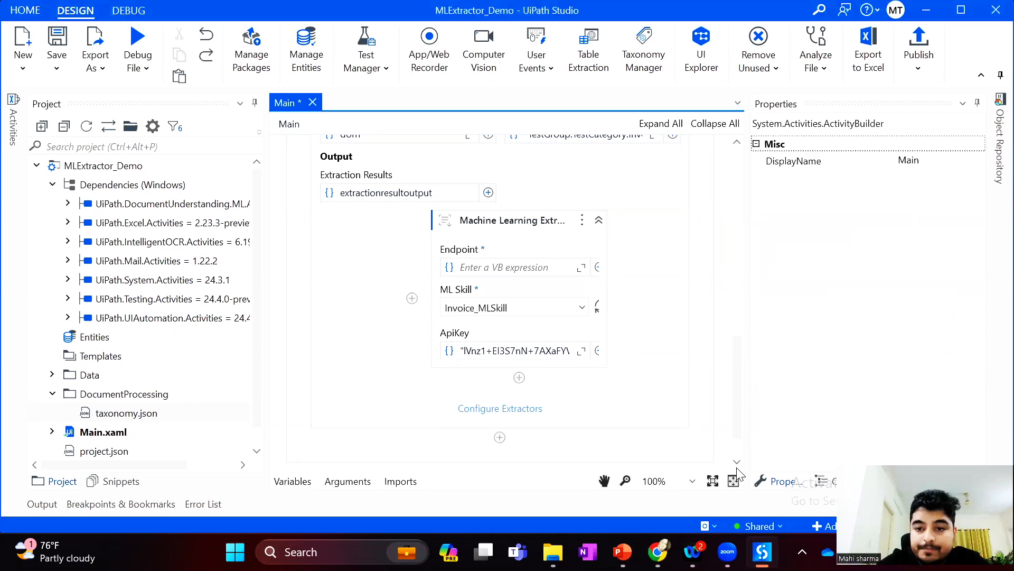
scroll(657, 390, up, 6)
scroll(657, 390, down, 4)
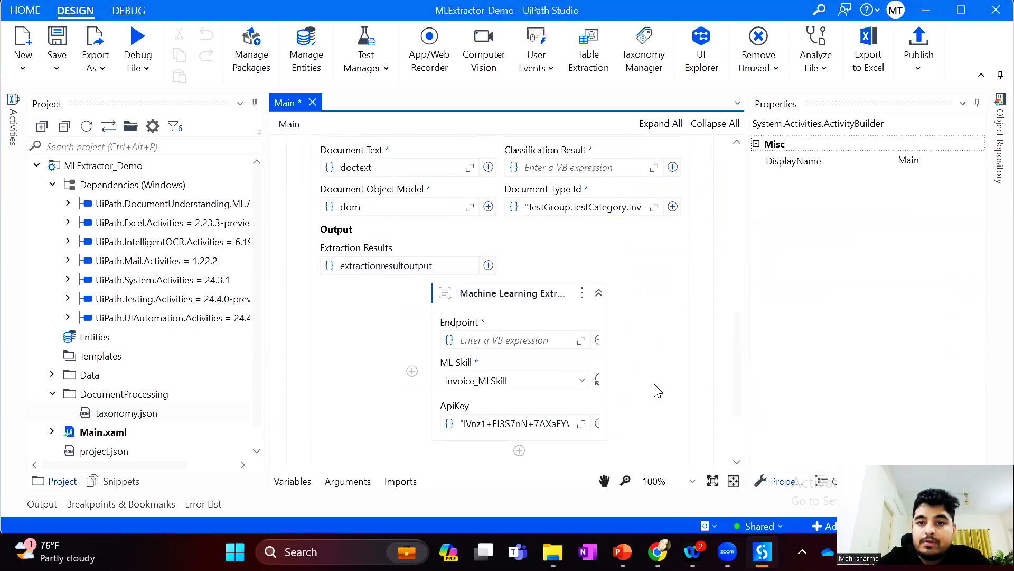
drag(742, 369, 740, 300)
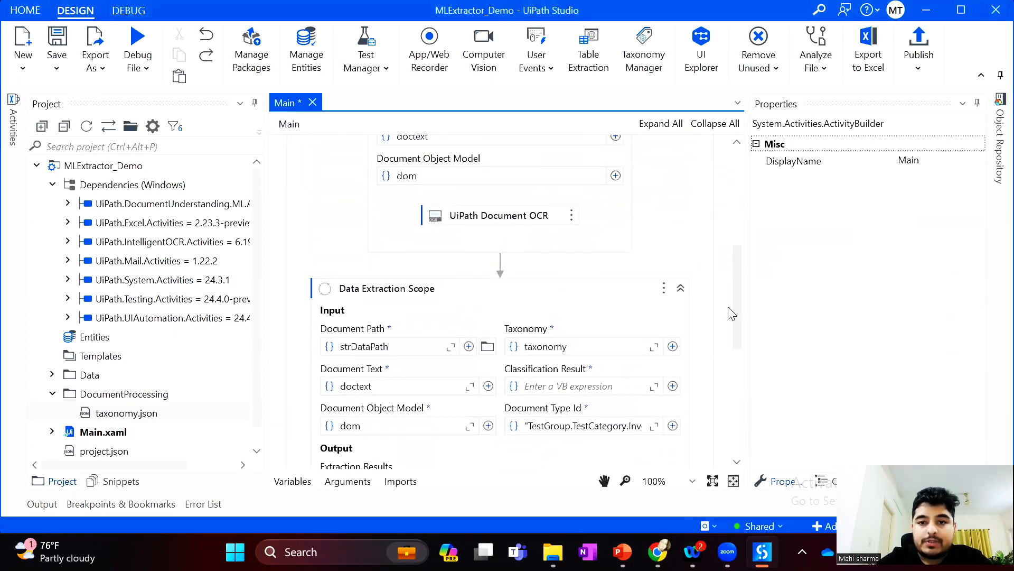
click(681, 289)
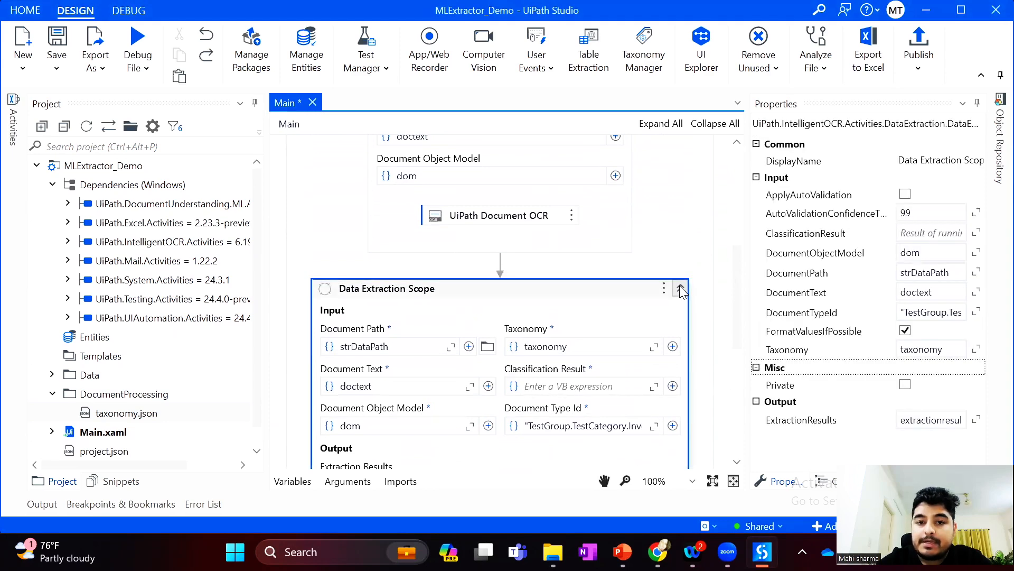
click(681, 289)
click(57, 40)
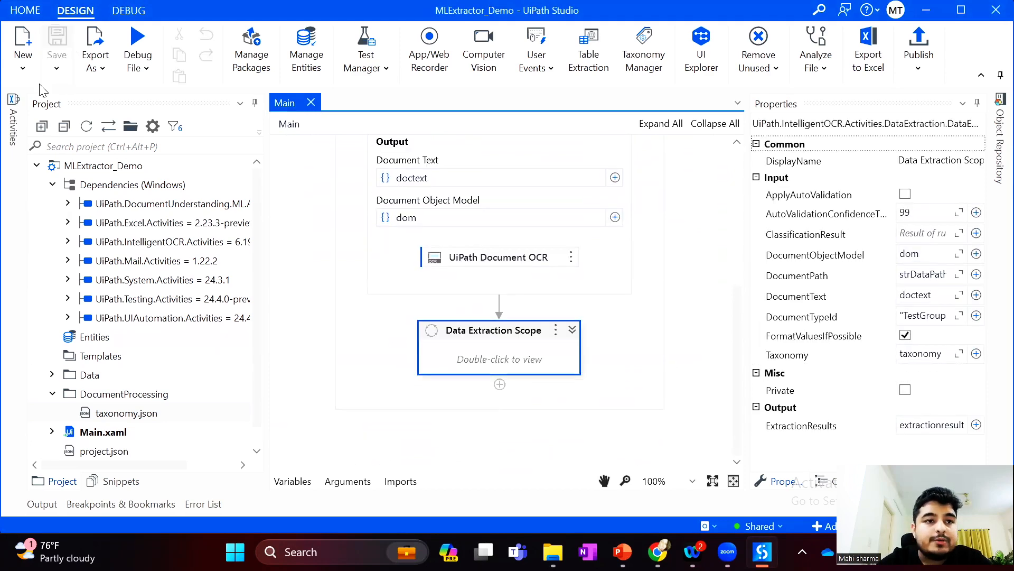
Find the Present Validation Station activity and add it to the workflow directly after the Data Extraction Scope
click(13, 121)
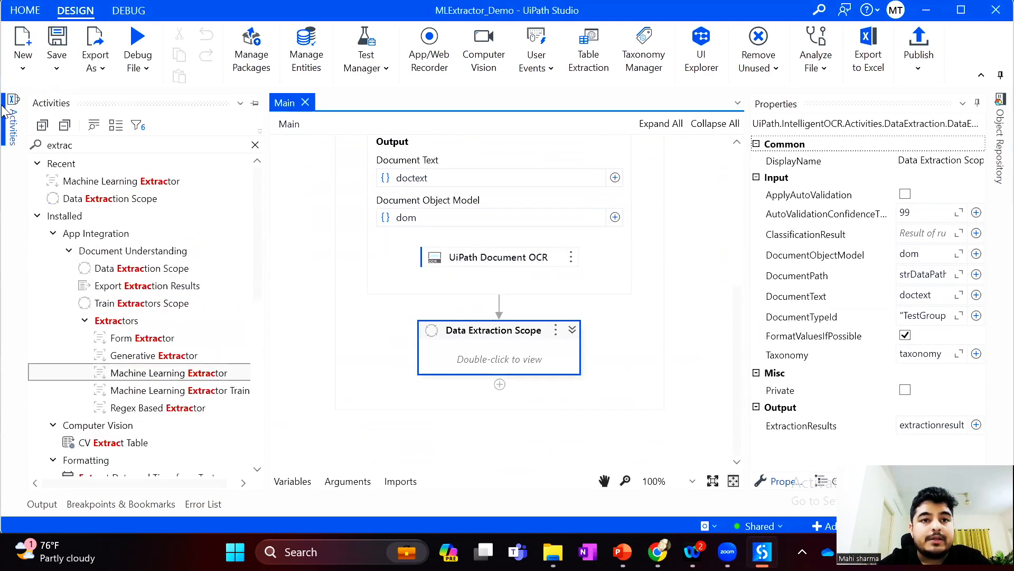
click(255, 145)
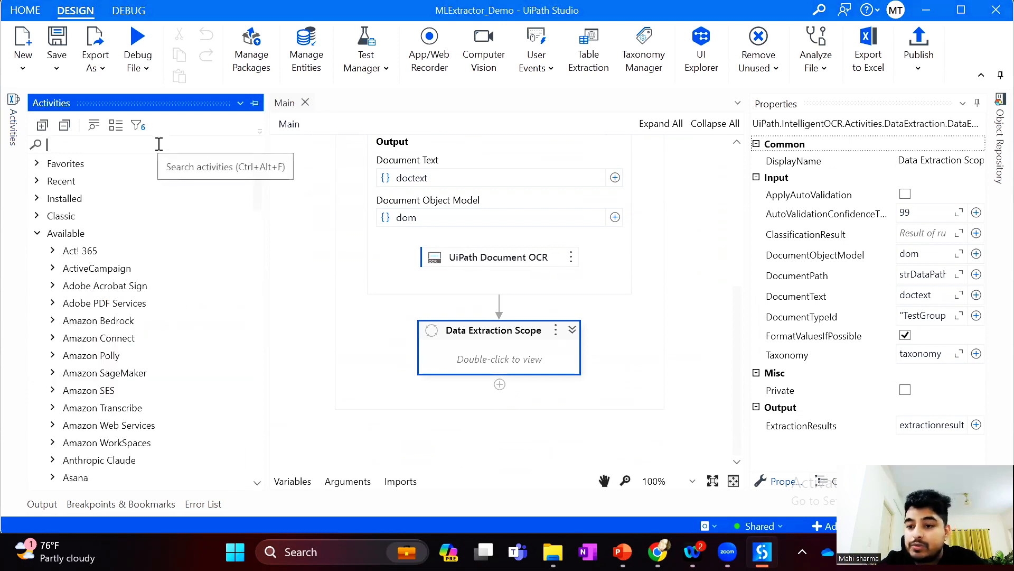
text(validation stati)
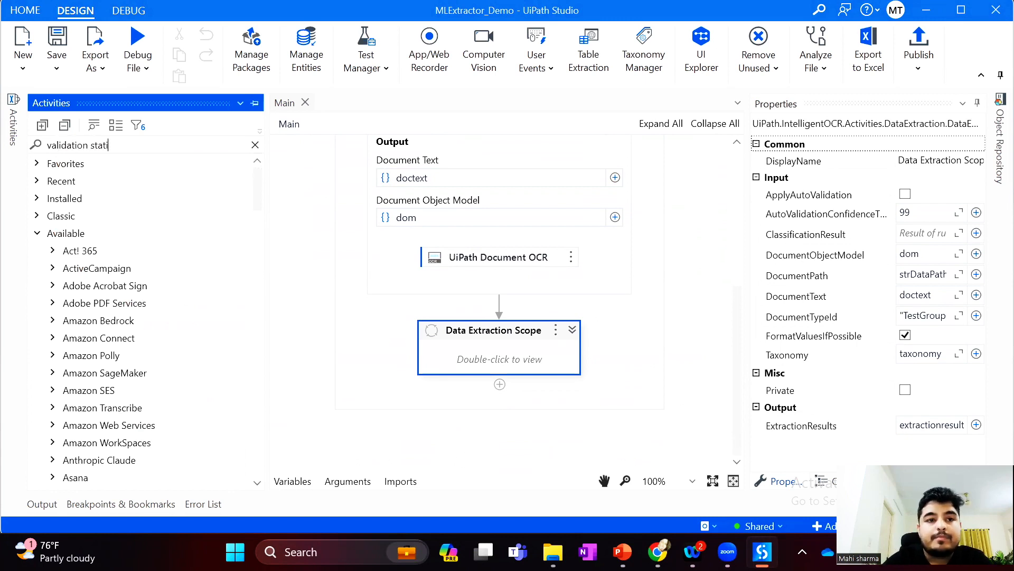
drag(103, 216, 522, 374)
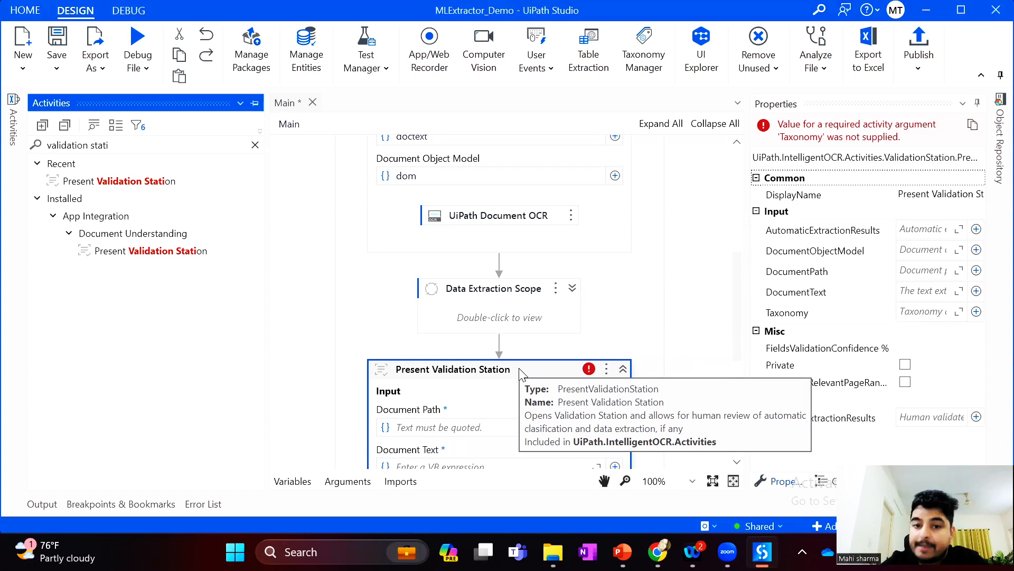
Set the Present Validation Station's Document Path to strDataPath and its Document Text to doctext
drag(737, 297, 739, 330)
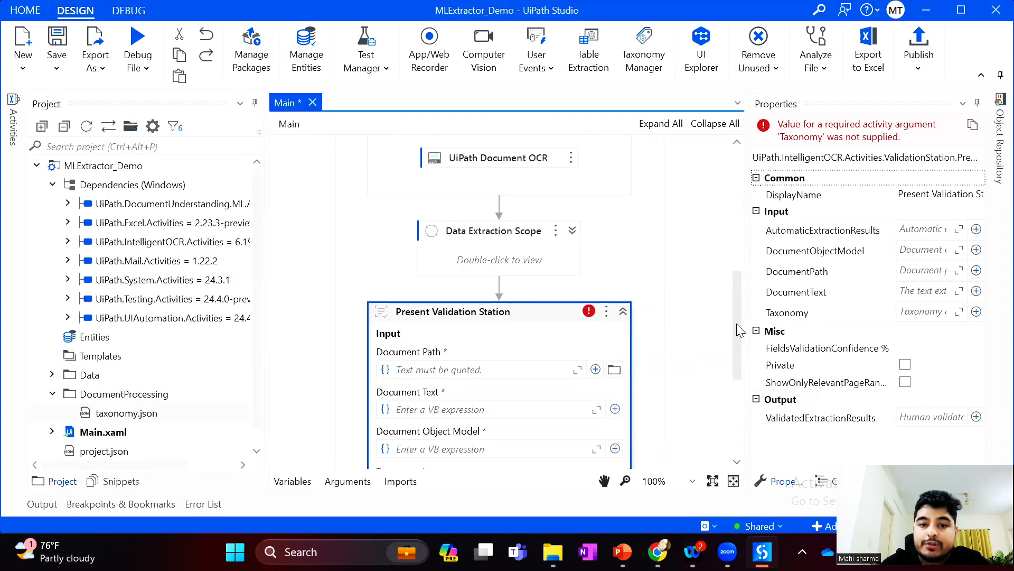
click(463, 338)
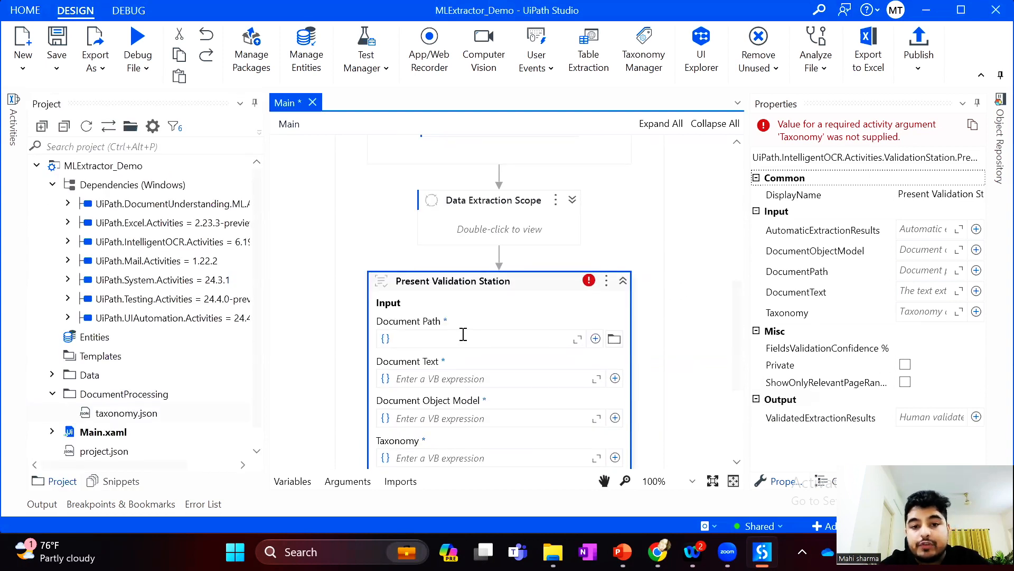
text(str)
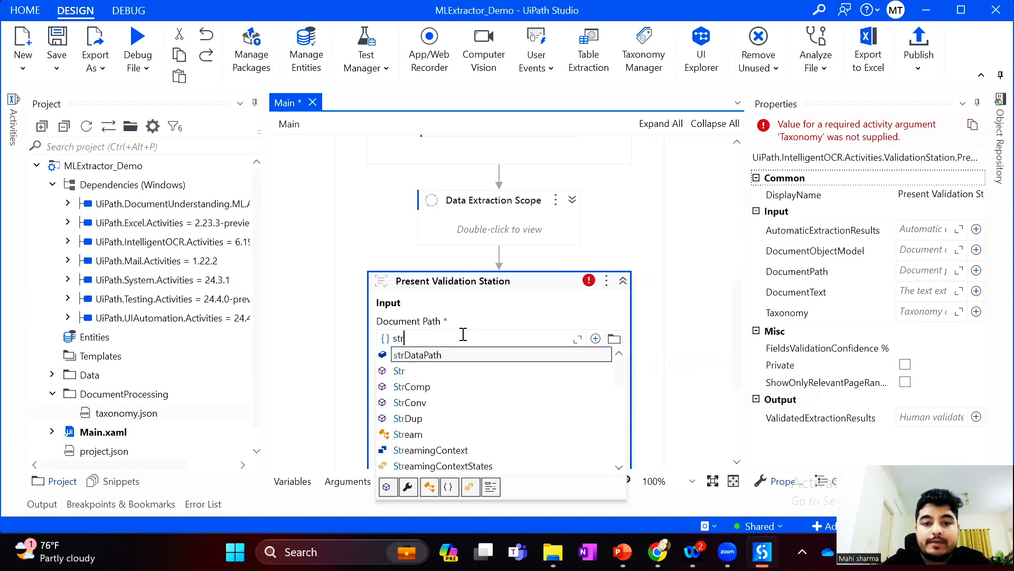
key(Return)
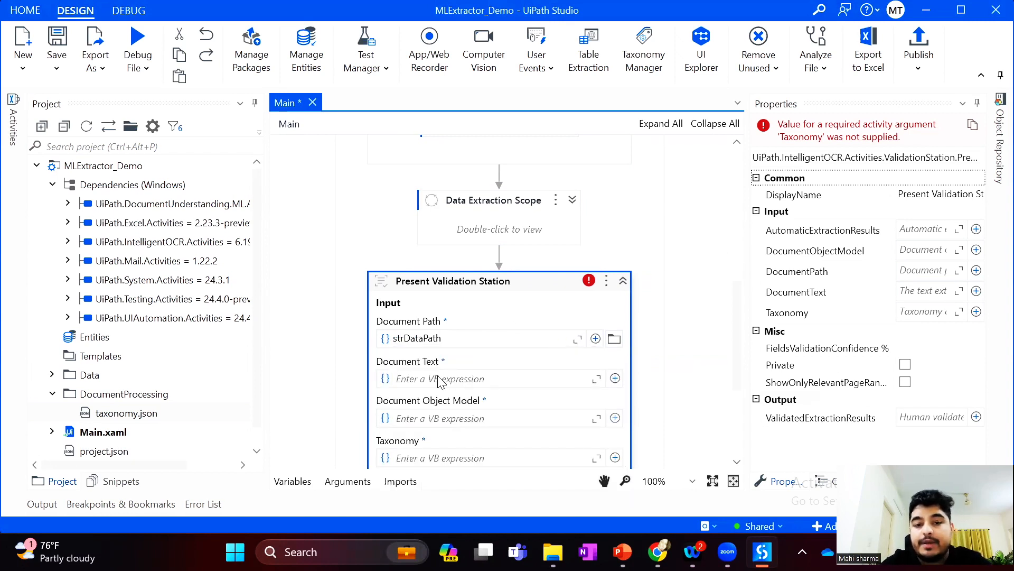
click(438, 377)
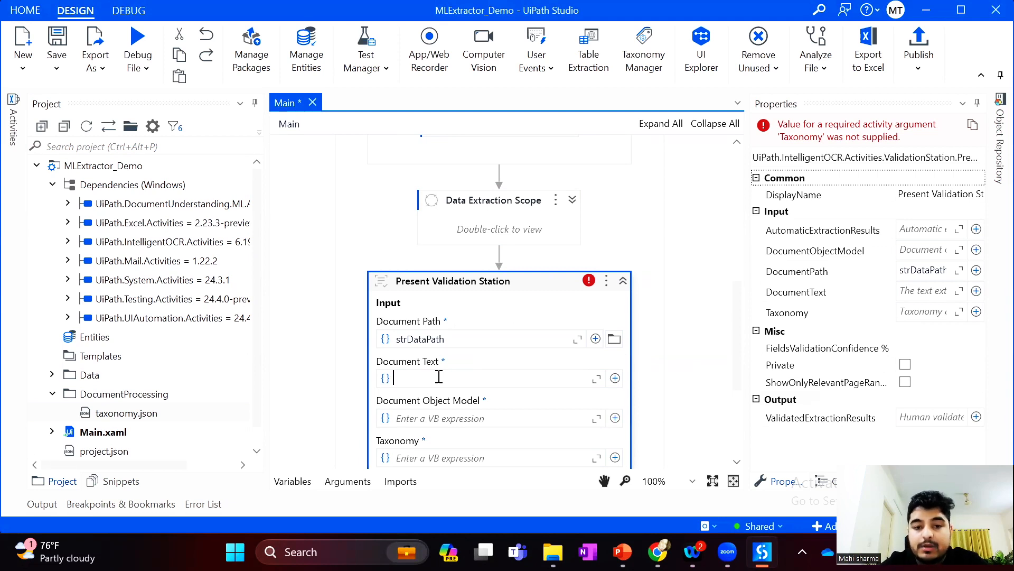
key(ctrl+space)
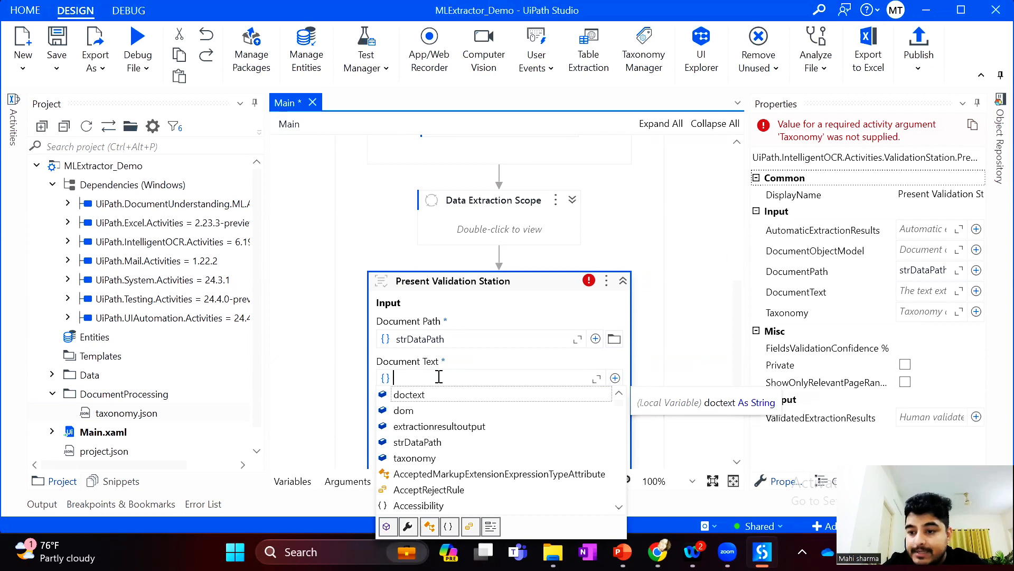
key(Return)
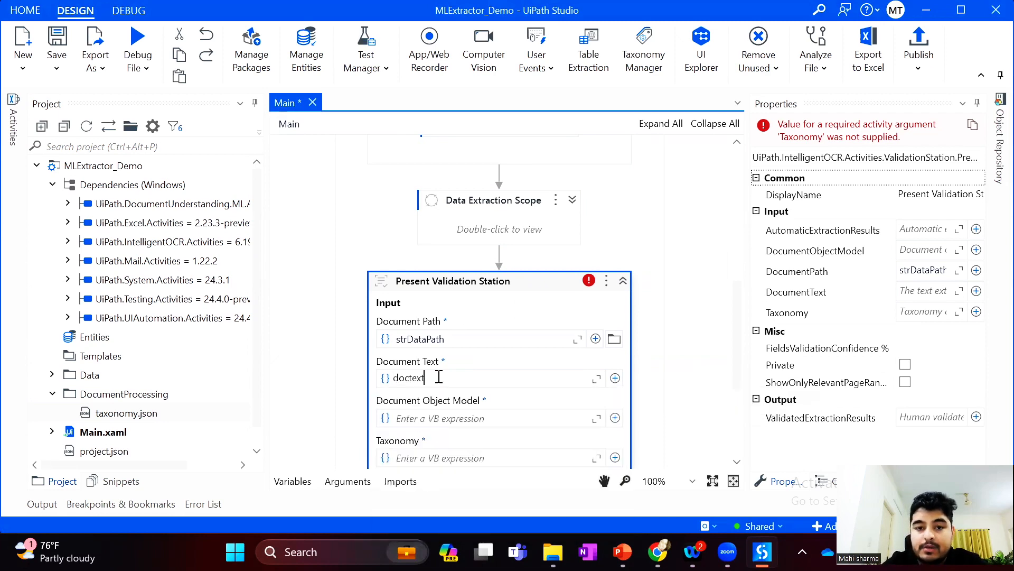
Set the Present Validation Station's Document Object Model to dom and its Taxonomy to taxonomy
click(431, 415)
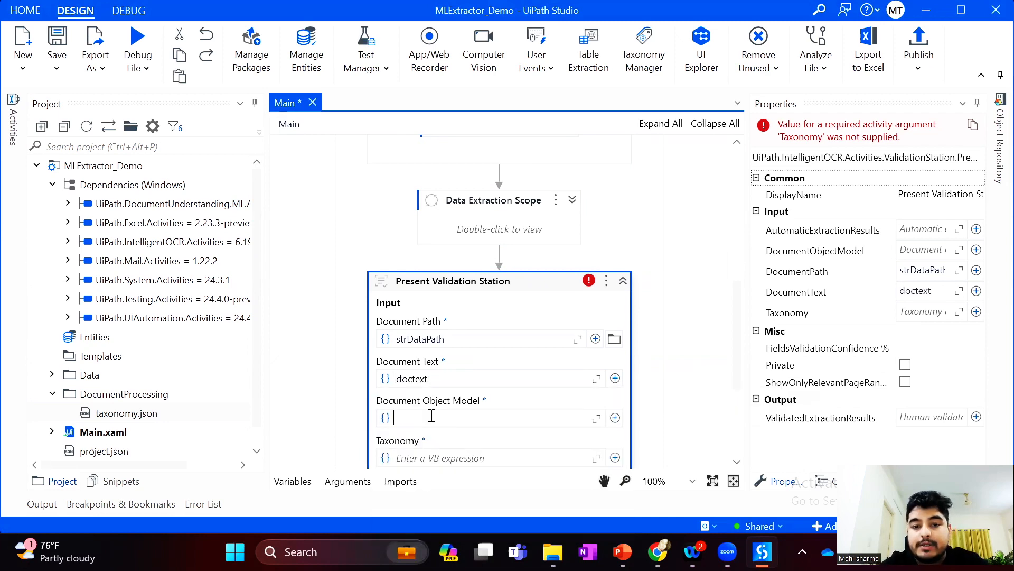
key(ctrl+space)
key(Down)
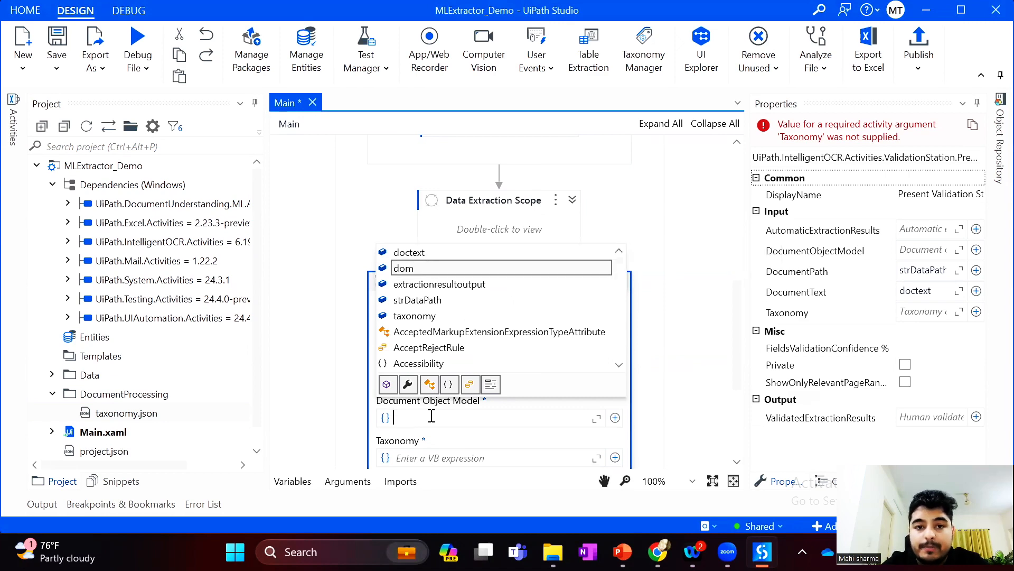
key(Return)
click(424, 457)
key(ctrl+space)
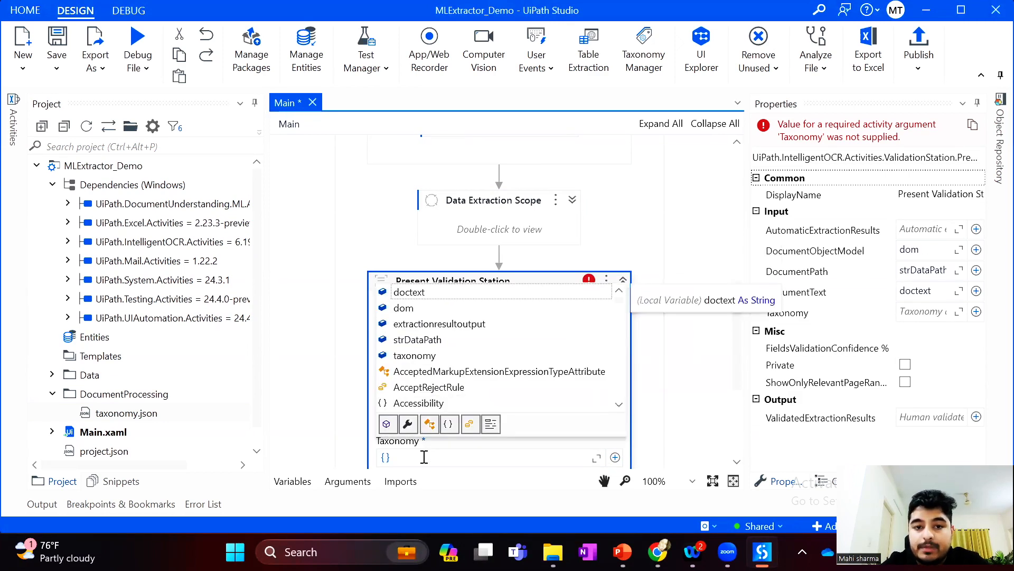
key(Down)
key(Down)
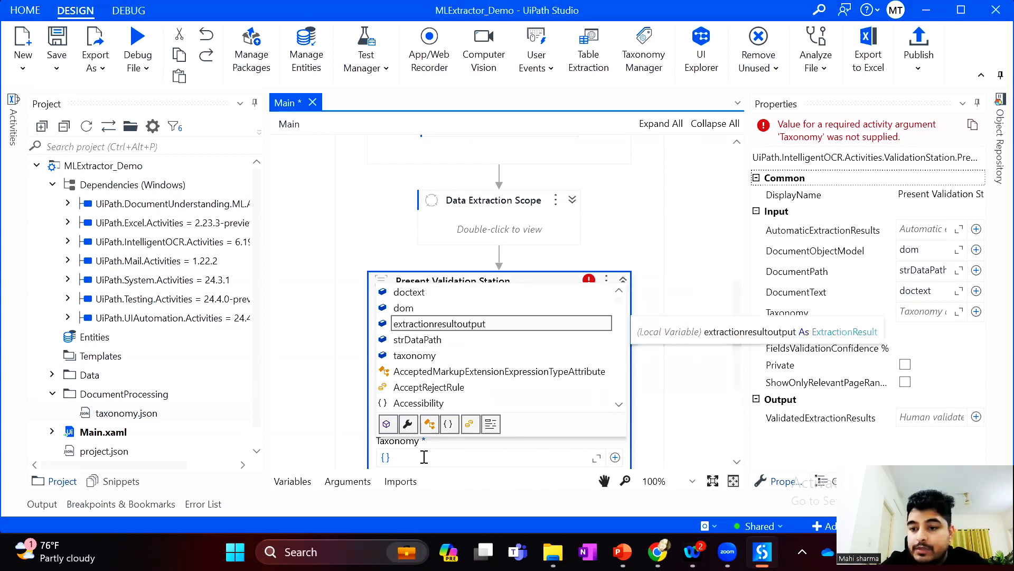
key(Down)
key(Down)
key(Return)
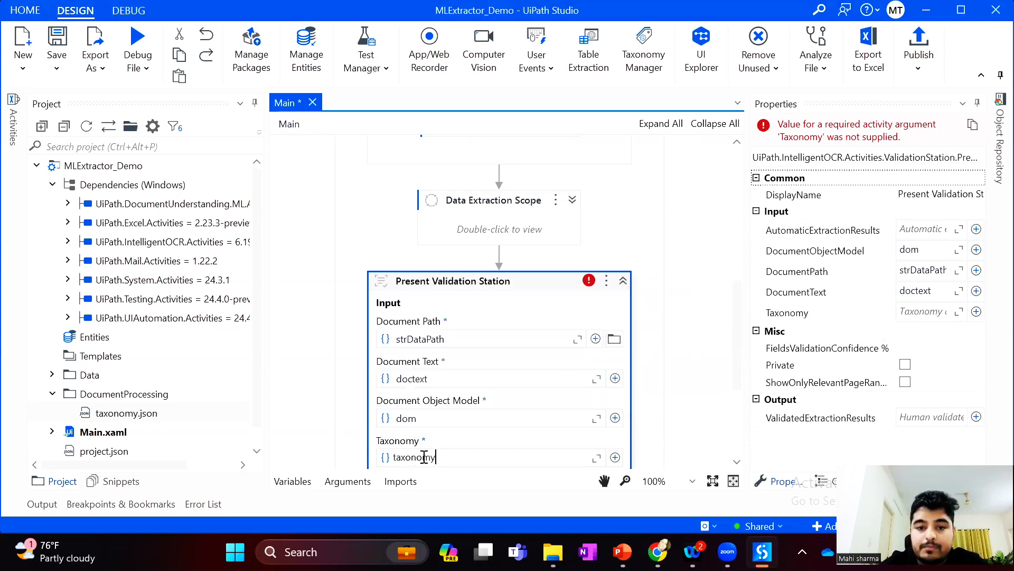
Set the Present Validation Station's Automatic Extraction Results to extractionresultoutput and save the workflow
scroll(740, 351, down, 3)
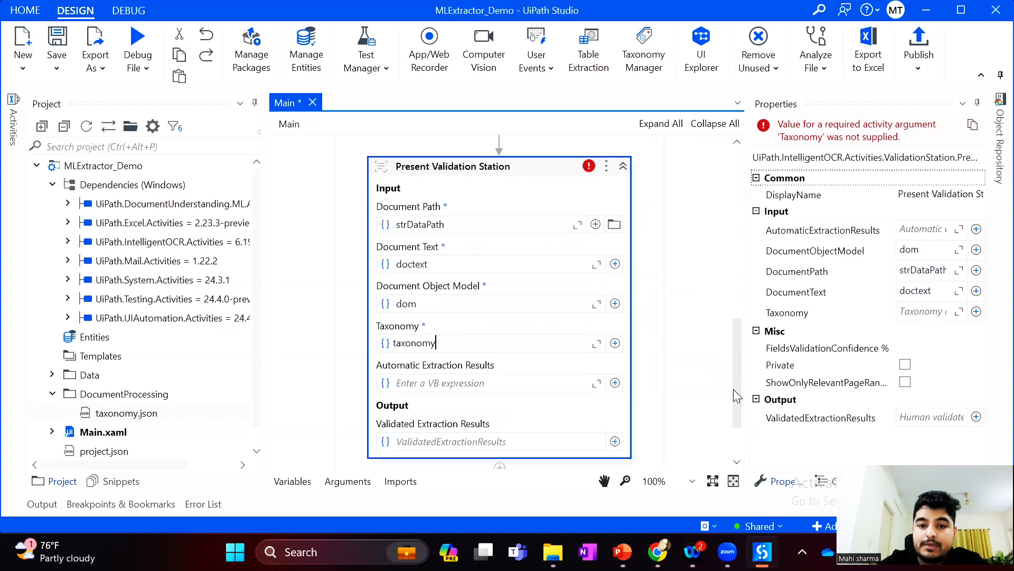
click(446, 371)
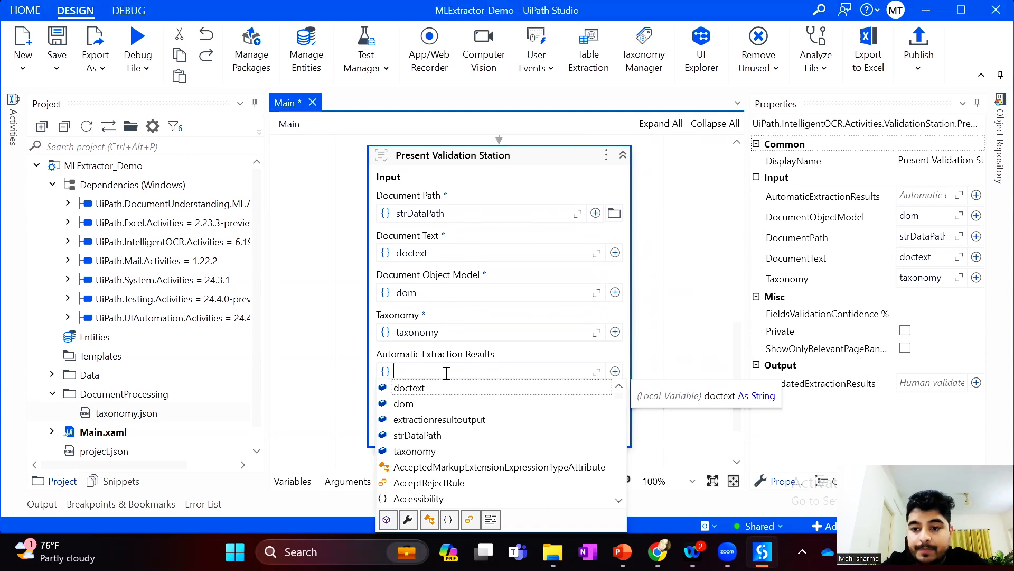
key(Down)
key(Down)
key(Return)
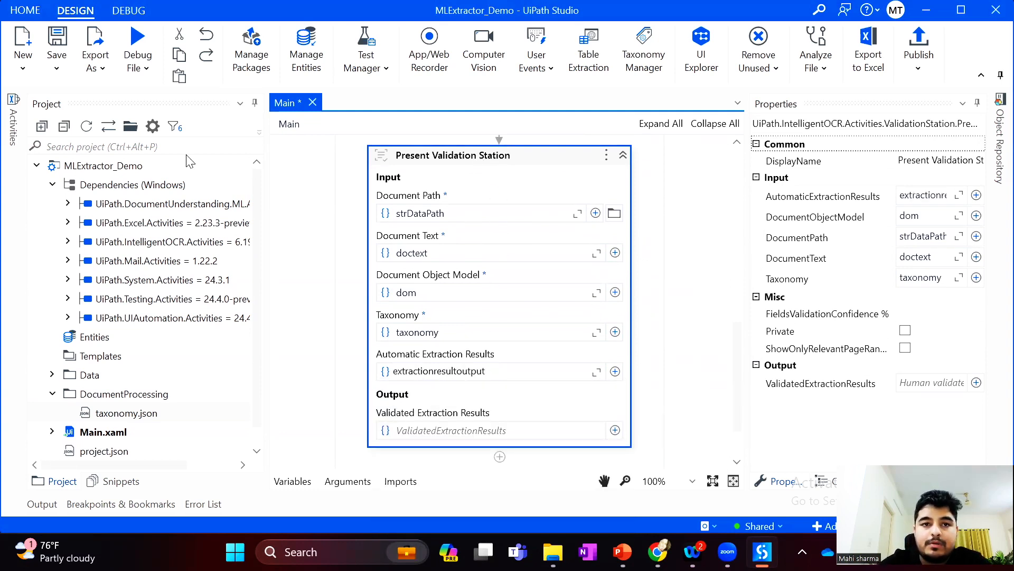
key(ctrl+s)
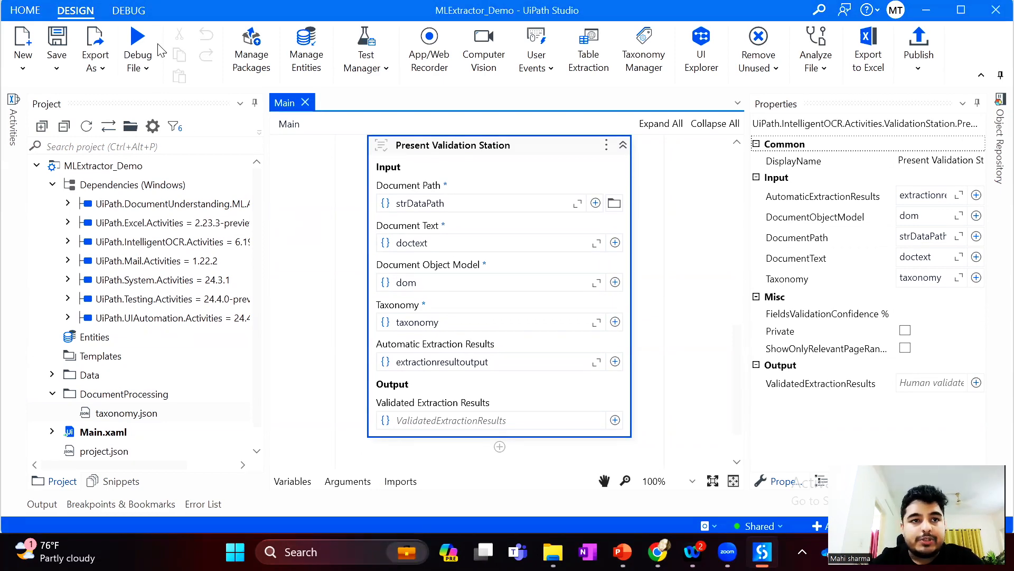
Debug the workflow and review the extracted invoice fields and all columns of the line-item table in the Validation Station
click(137, 37)
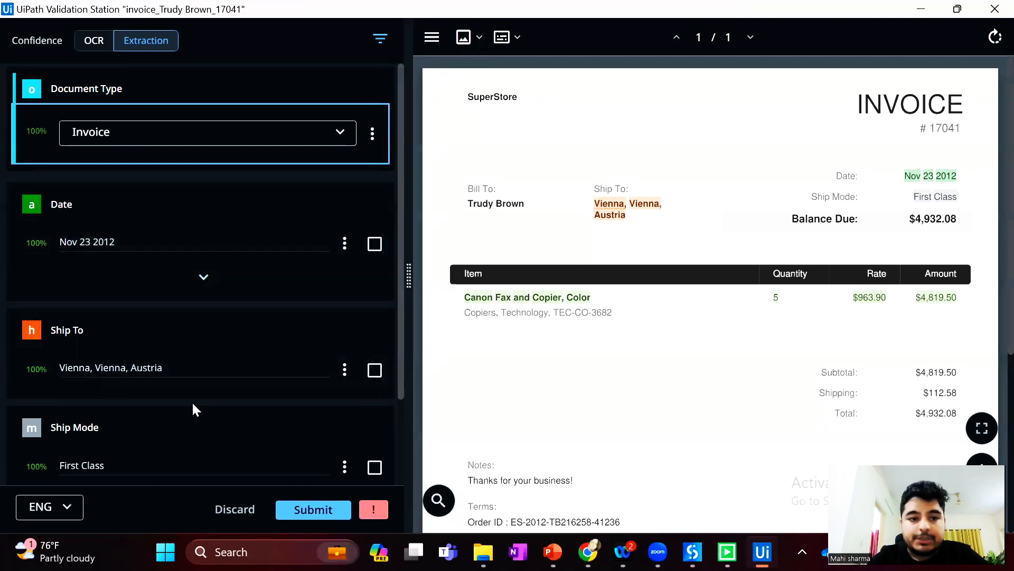
scroll(193, 407, down, 2)
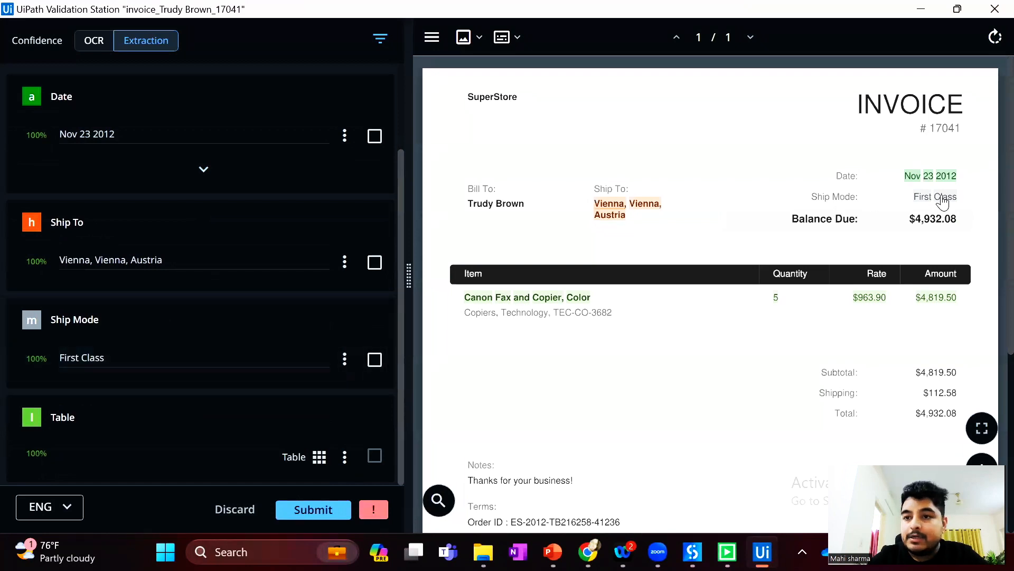
click(319, 458)
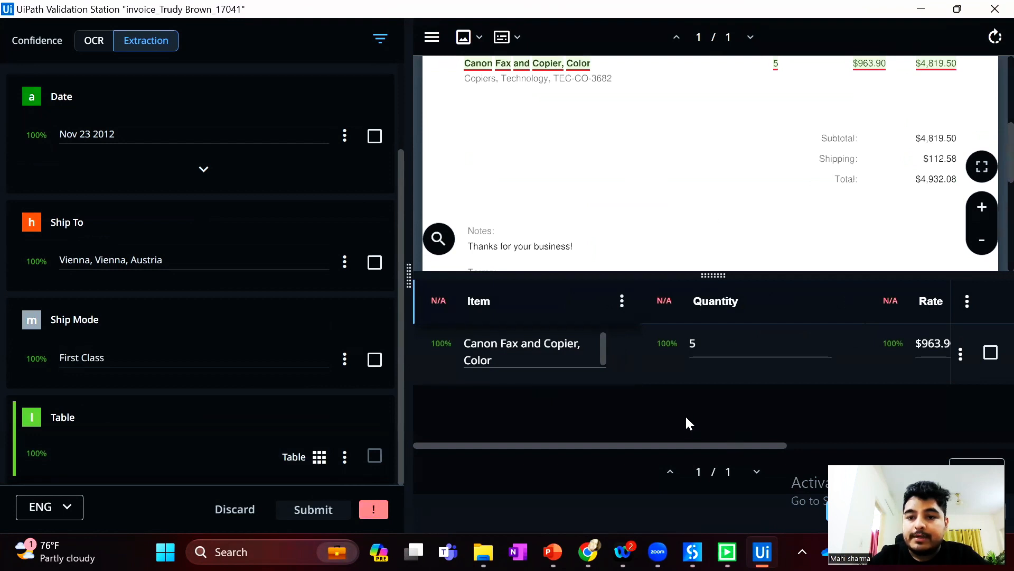
drag(754, 445, 994, 438)
scroll(794, 193, up, 1)
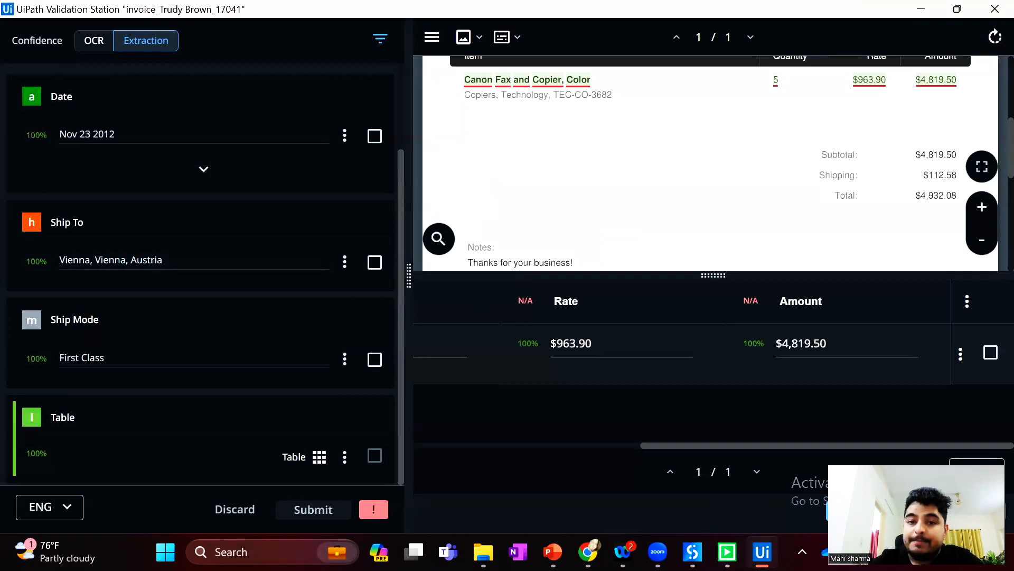
Return to UiPath Studio, expand the Data Extraction Scope to review its Machine Learning Extractor, and stop the debug run
click(763, 552)
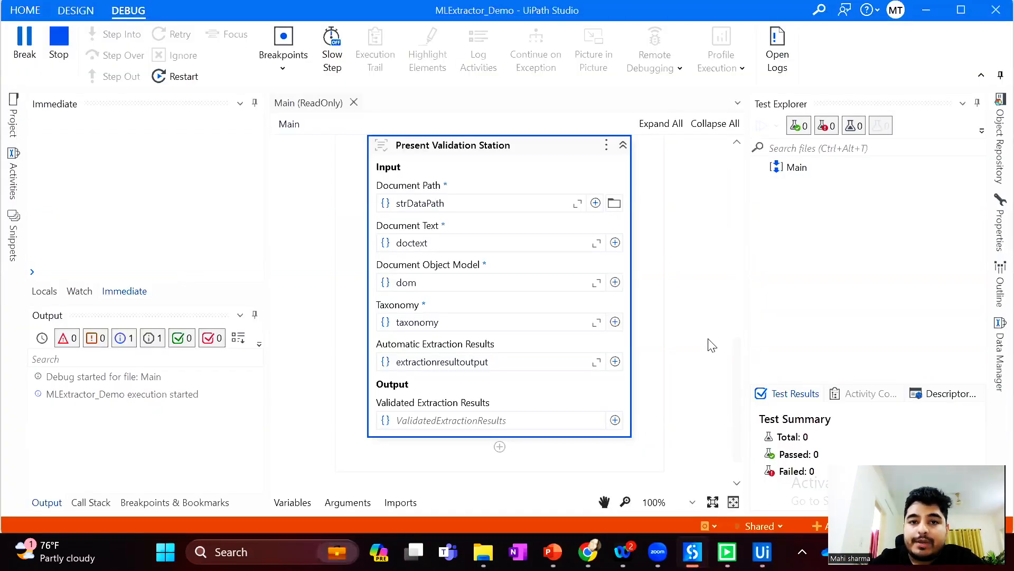
scroll(708, 338, up, 3)
drag(738, 335, 737, 294)
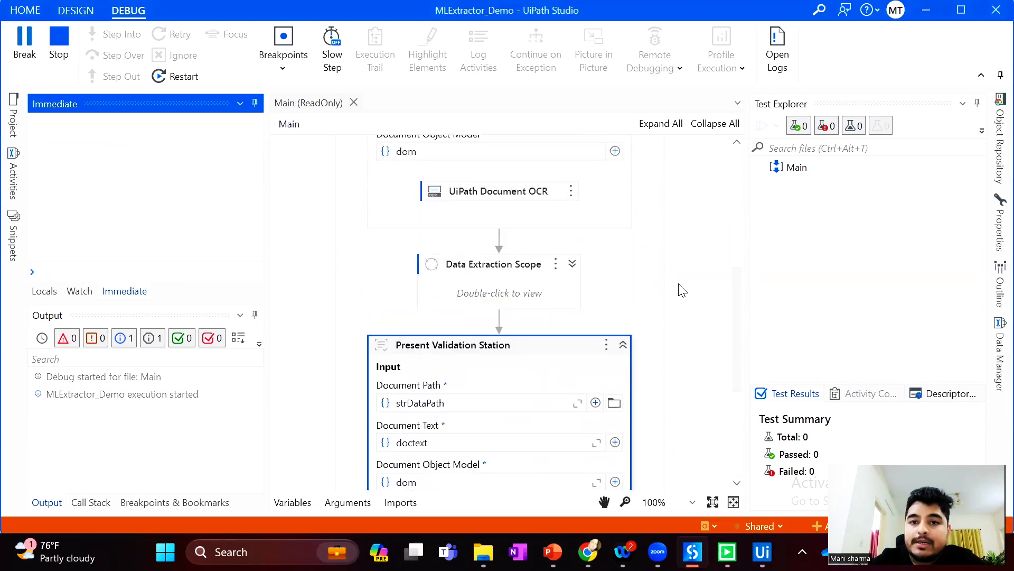
click(572, 263)
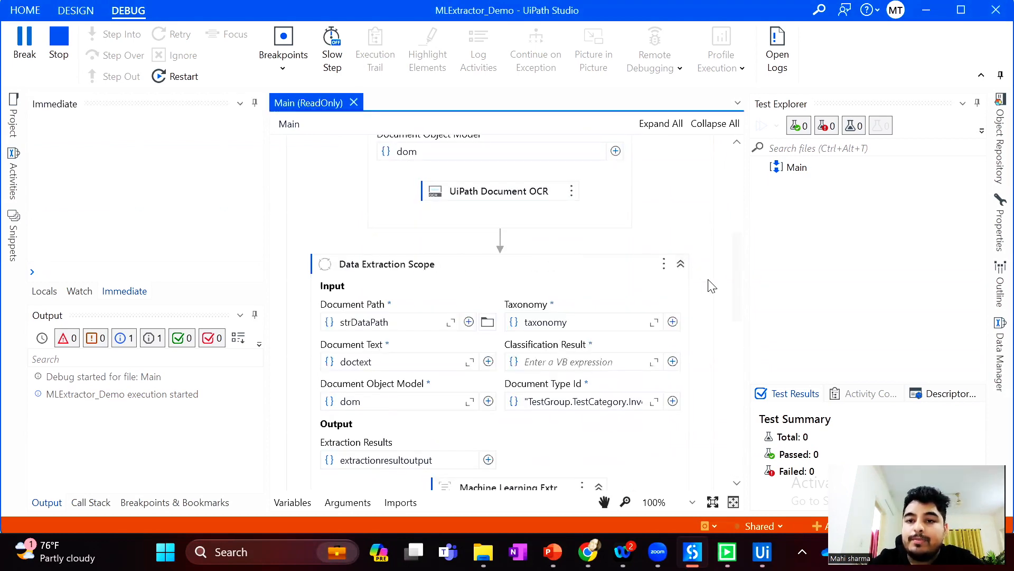
drag(738, 295, 744, 325)
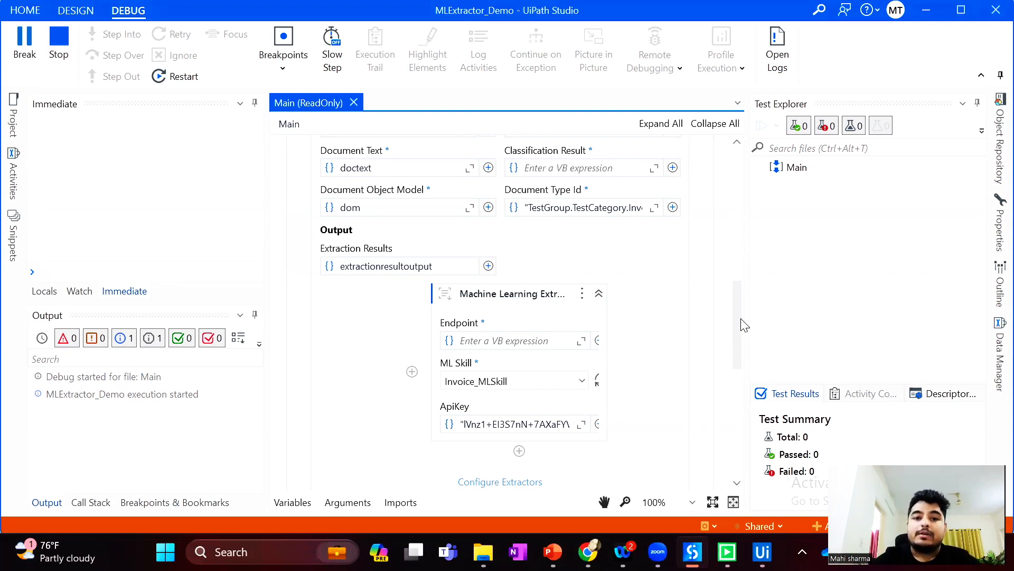
click(59, 72)
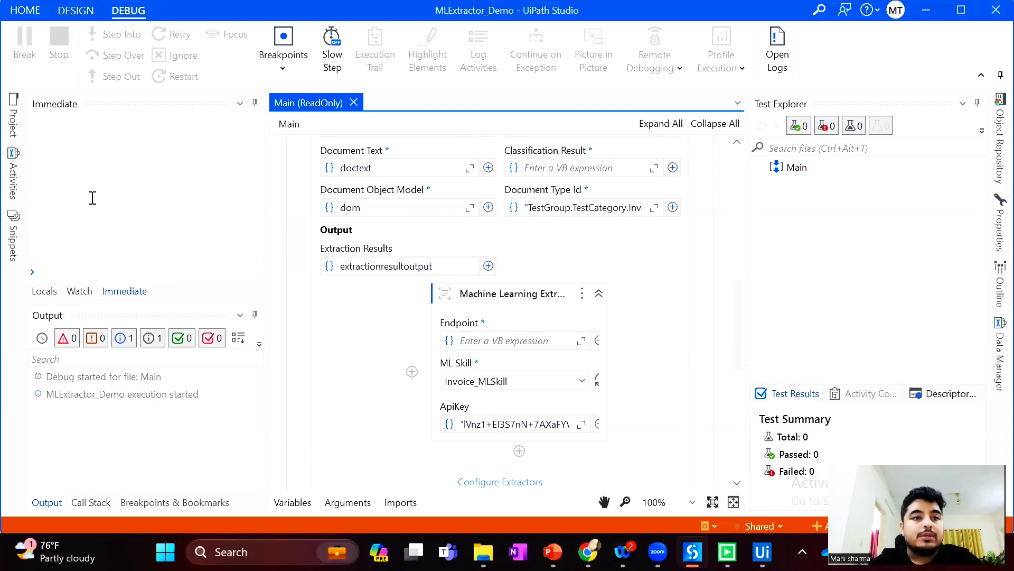
Find the Generative Extractor activity and add it to the Data Extraction Scope beside the Machine Learning Extractor
click(17, 186)
click(256, 145)
click(205, 144)
text(generat)
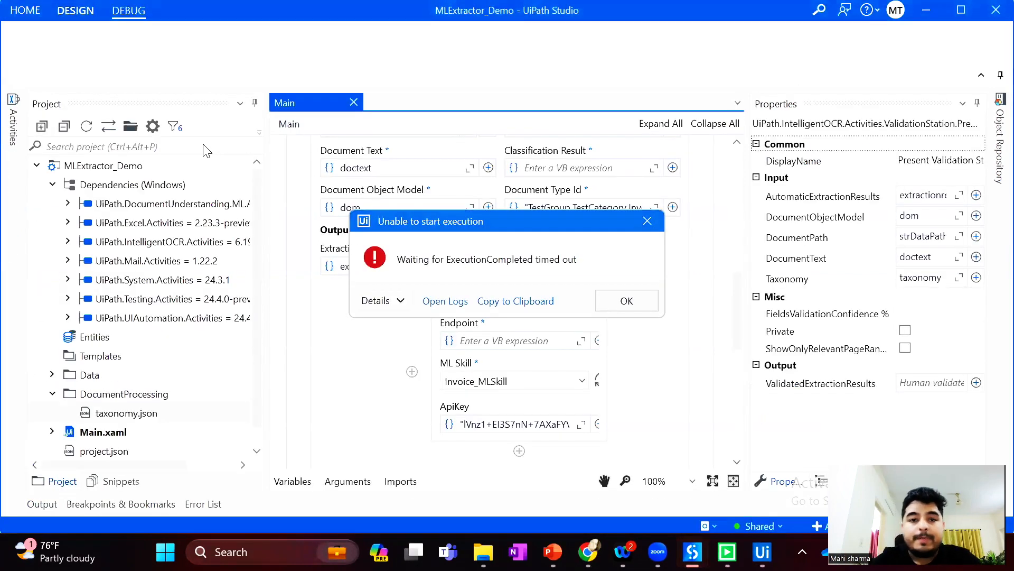
click(627, 301)
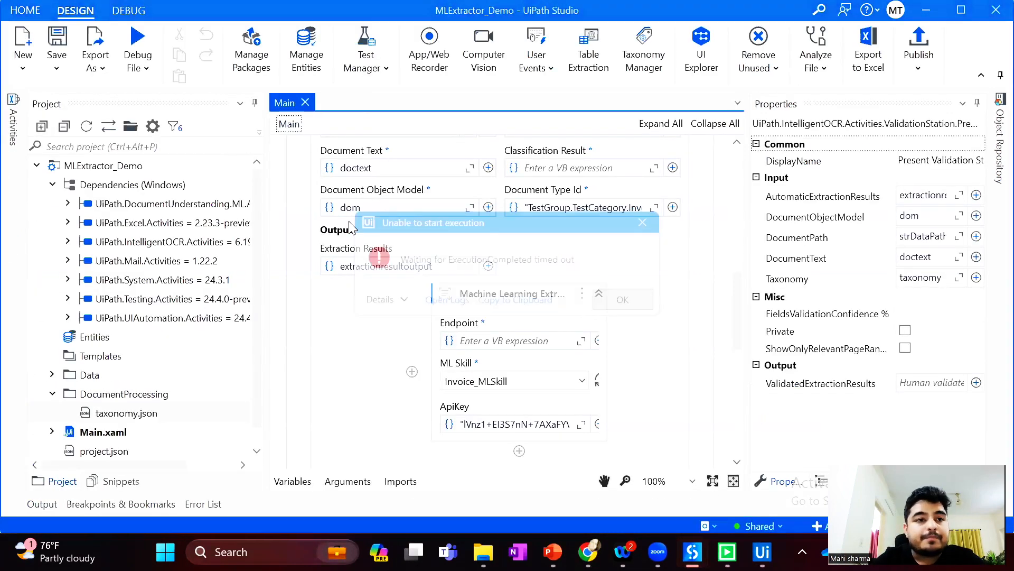
click(11, 105)
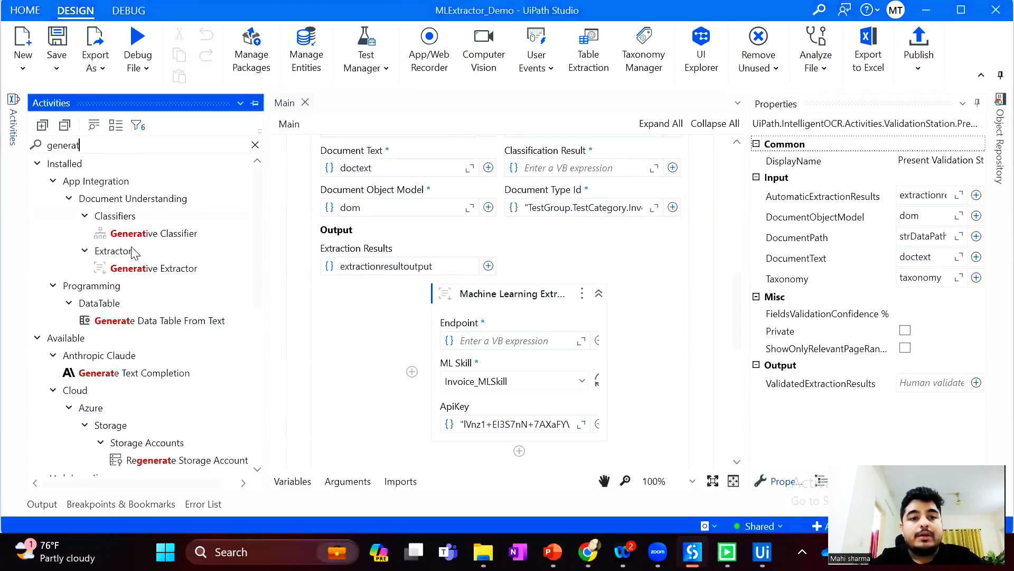
drag(185, 267, 412, 373)
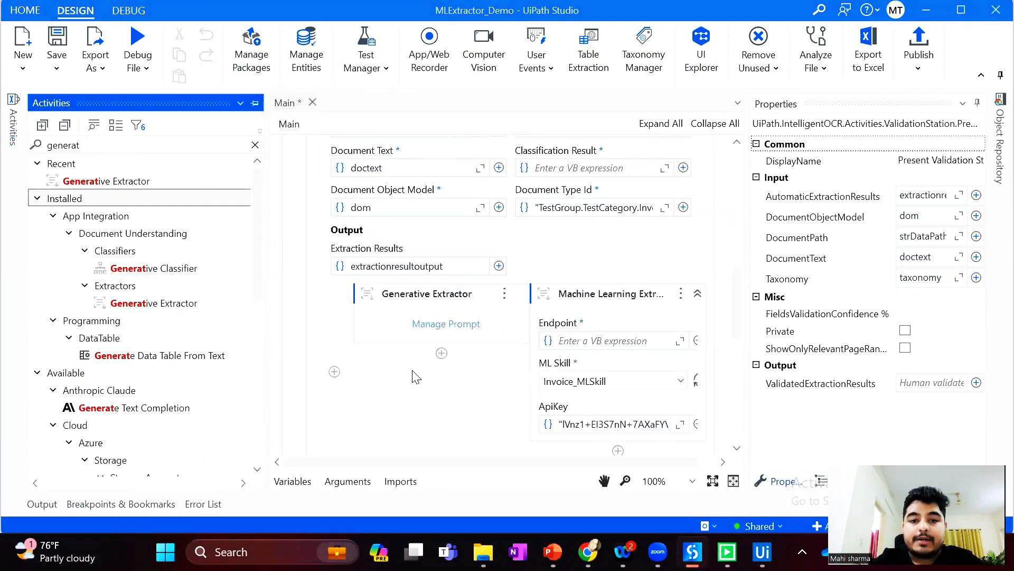
View the promptable Invoice fields in the Generative Extractor's prompt settings and close them without saving
click(446, 325)
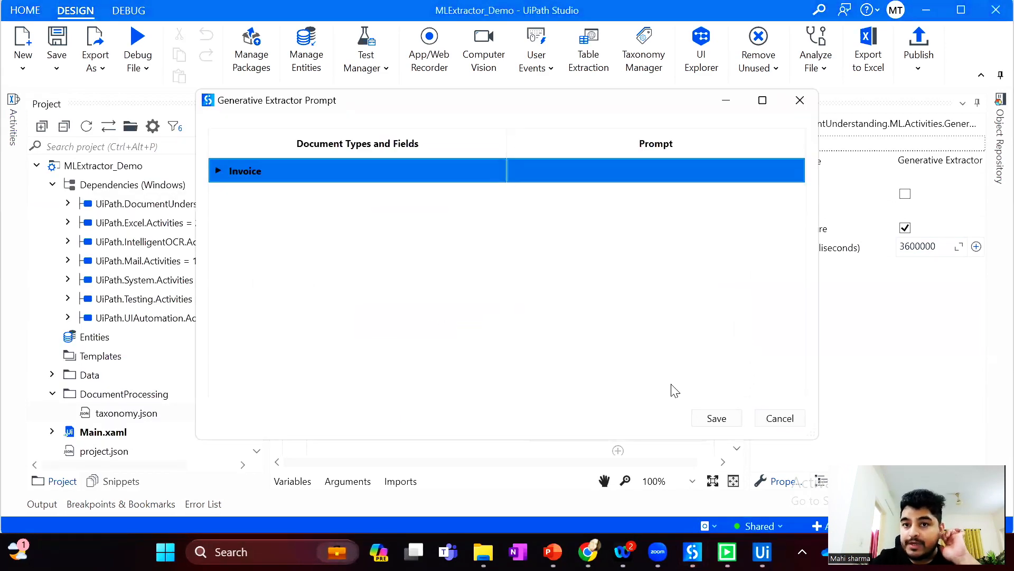
click(219, 171)
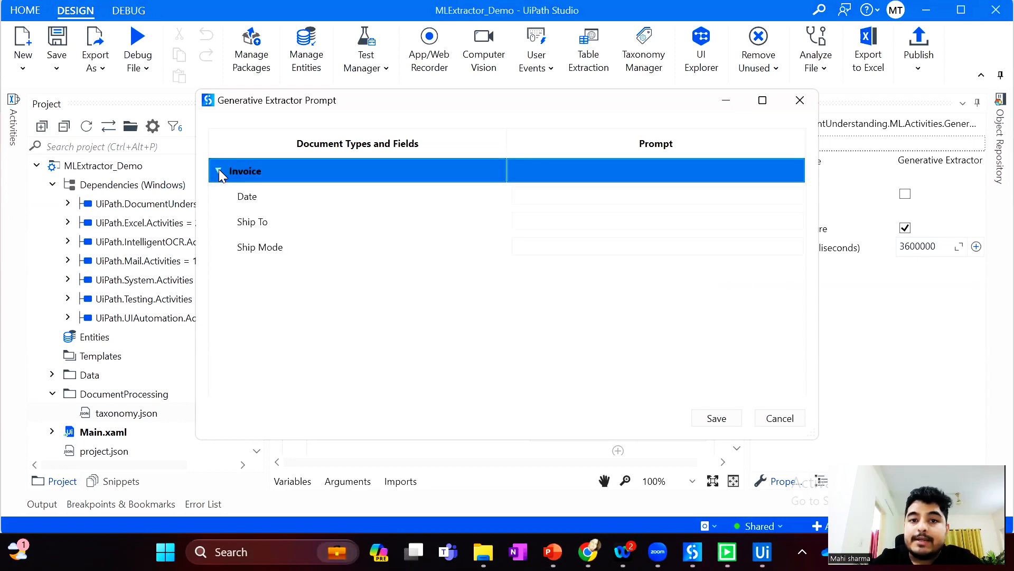
click(801, 422)
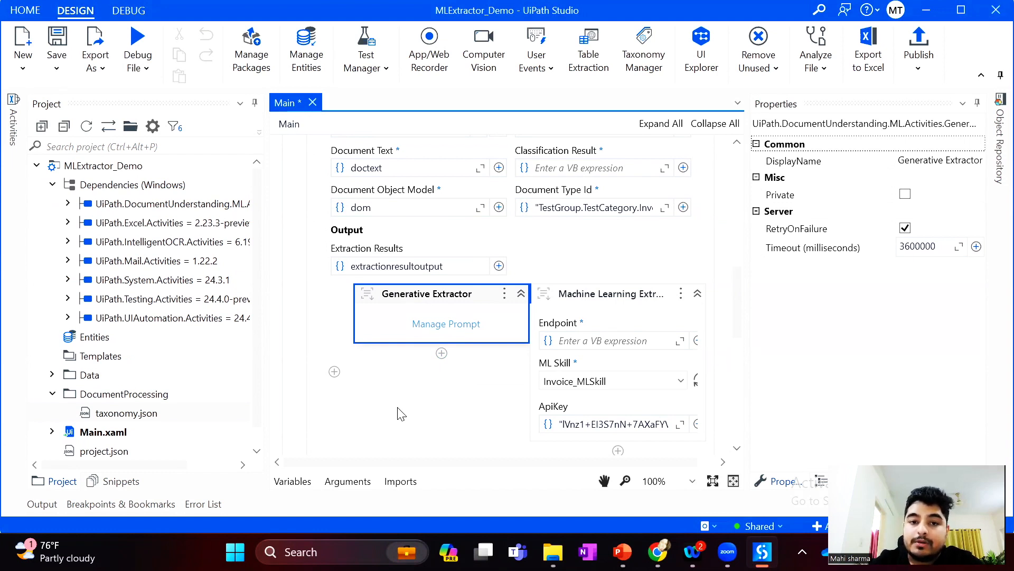
Delete the Generative Extractor from the Data Extraction Scope and save the workflow
click(477, 301)
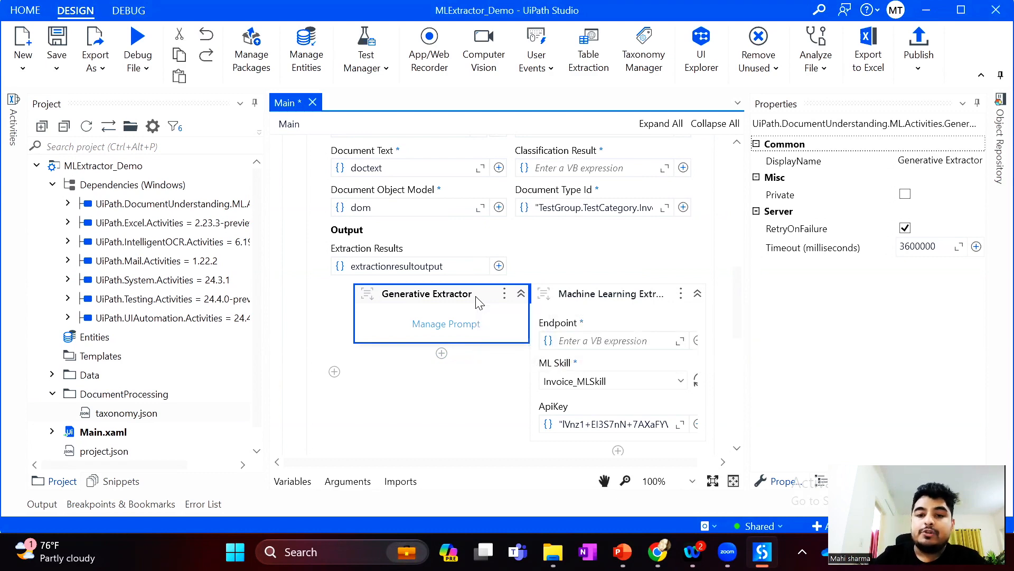
key(Delete)
click(477, 301)
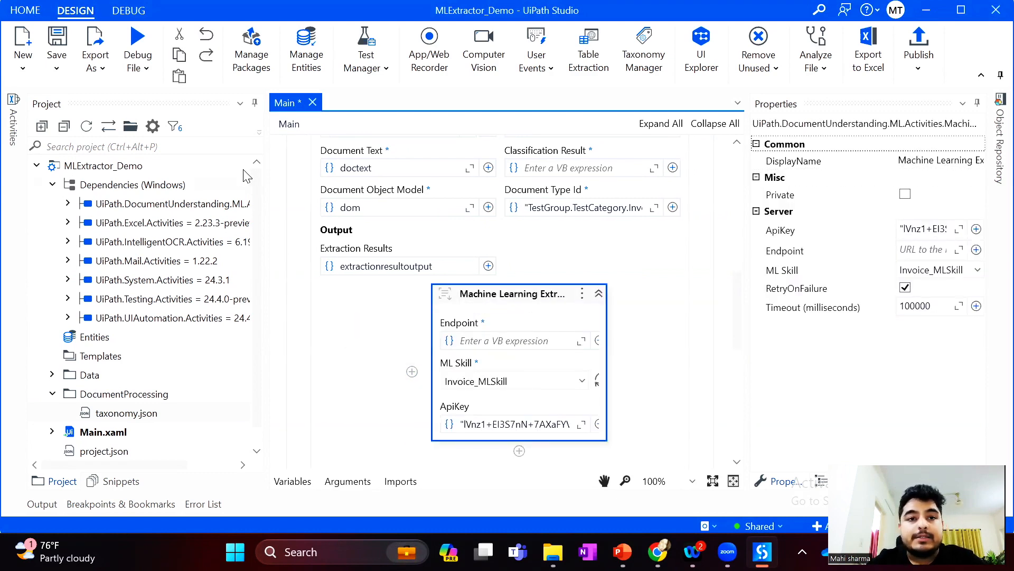
click(57, 47)
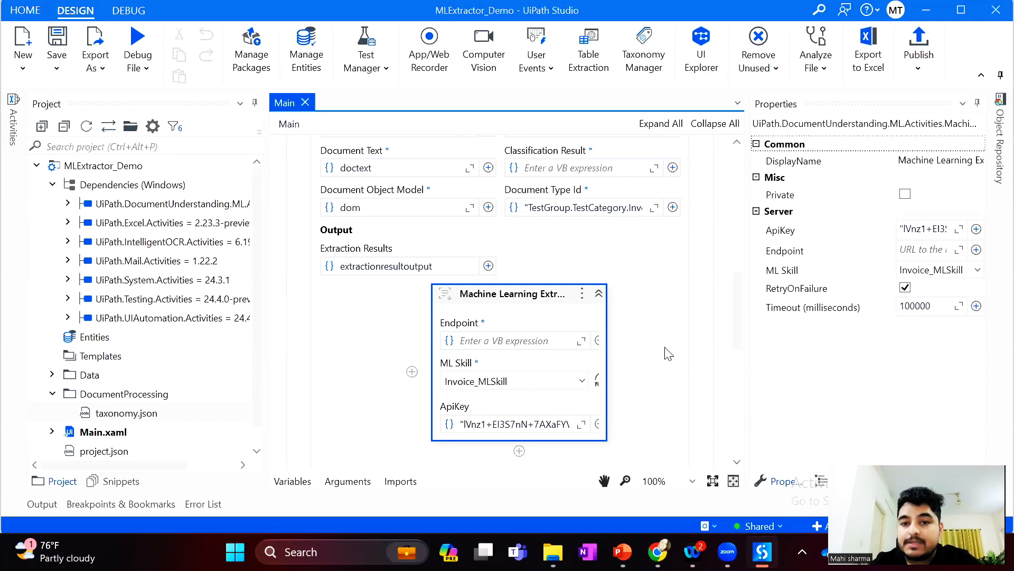